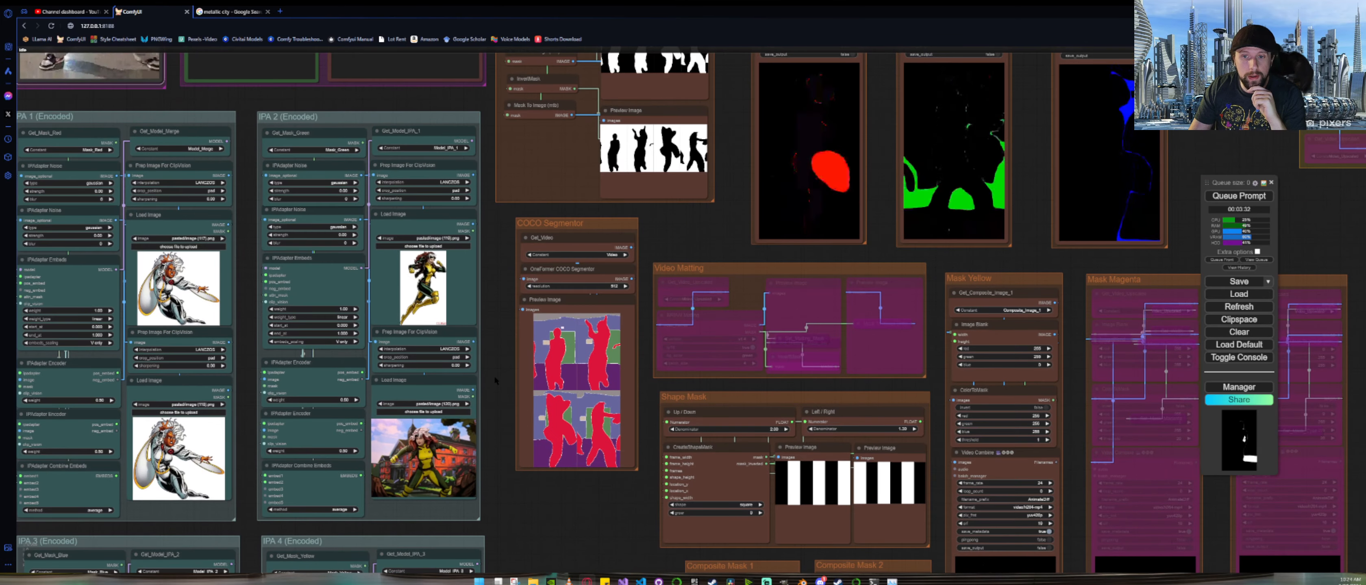
Step: Check the embeds_scaling options of the IPAdapter Embeds node in the IPA 3 group, keeping V only
{"action": "left_click_drag", "start_coordinate": [495, 373], "coordinate": [609, 340]}
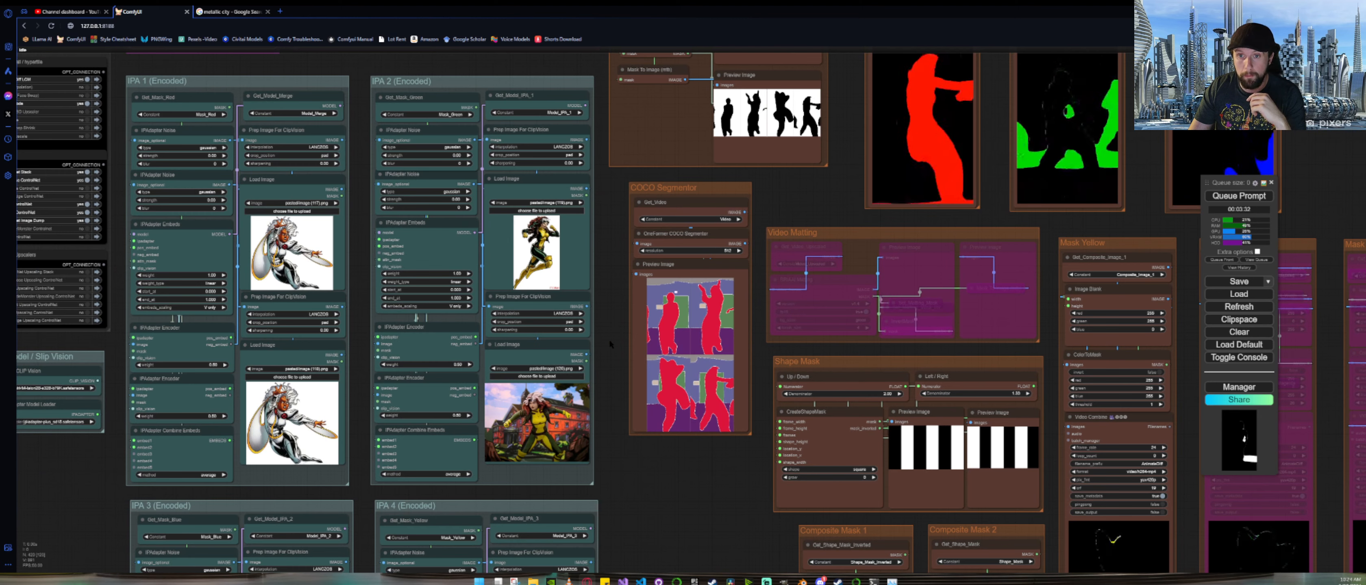
{"action": "scroll", "coordinate": [609, 340], "scroll_direction": "down", "scroll_amount": 5}
{"action": "left_click_drag", "start_coordinate": [641, 481], "coordinate": [626, 302]}
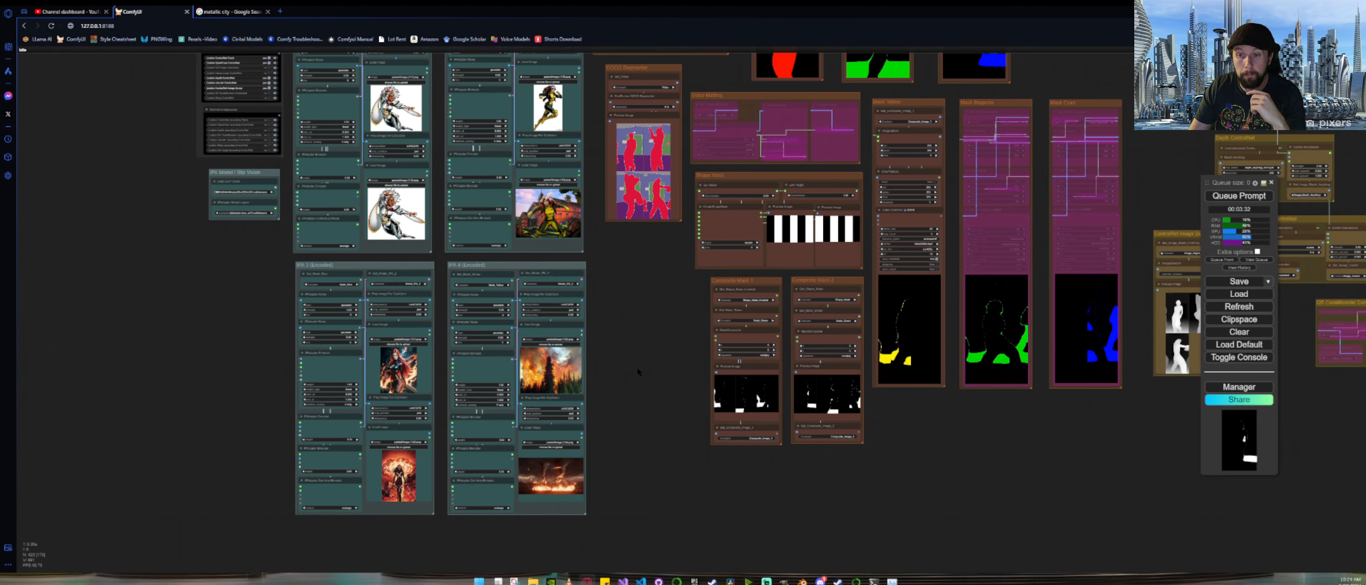
{"action": "scroll", "coordinate": [623, 429], "scroll_direction": "up", "scroll_amount": 5}
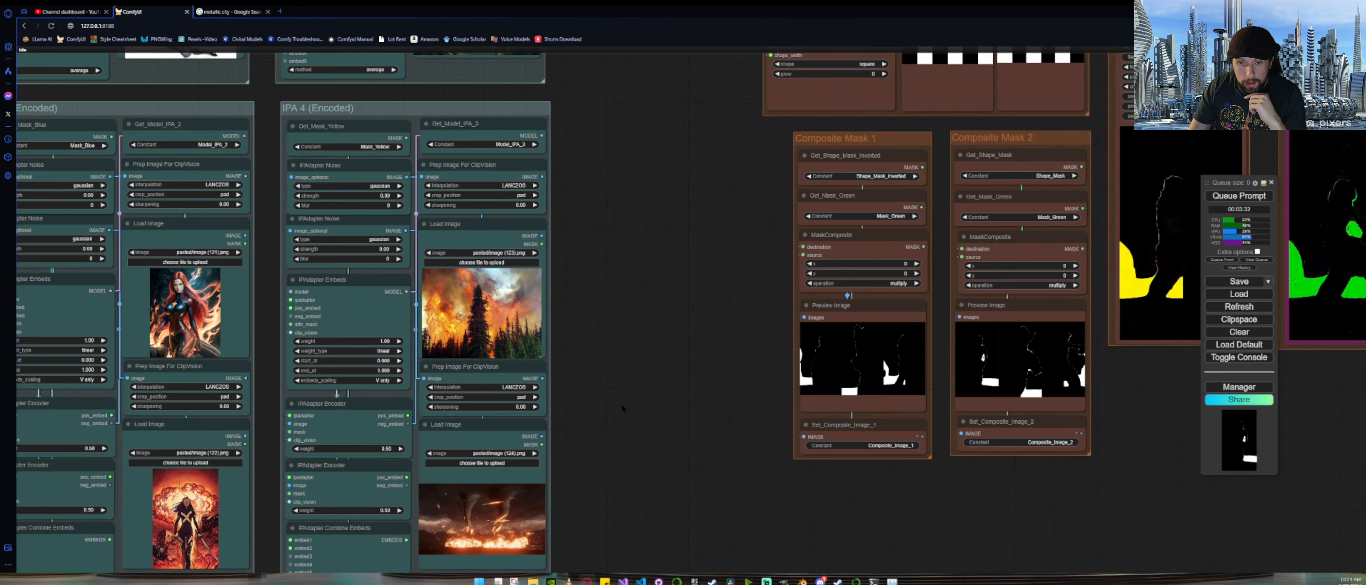
{"action": "left_click_drag", "start_coordinate": [622, 405], "coordinate": [733, 309]}
{"action": "scroll", "coordinate": [101, 271], "scroll_direction": "up", "scroll_amount": 7}
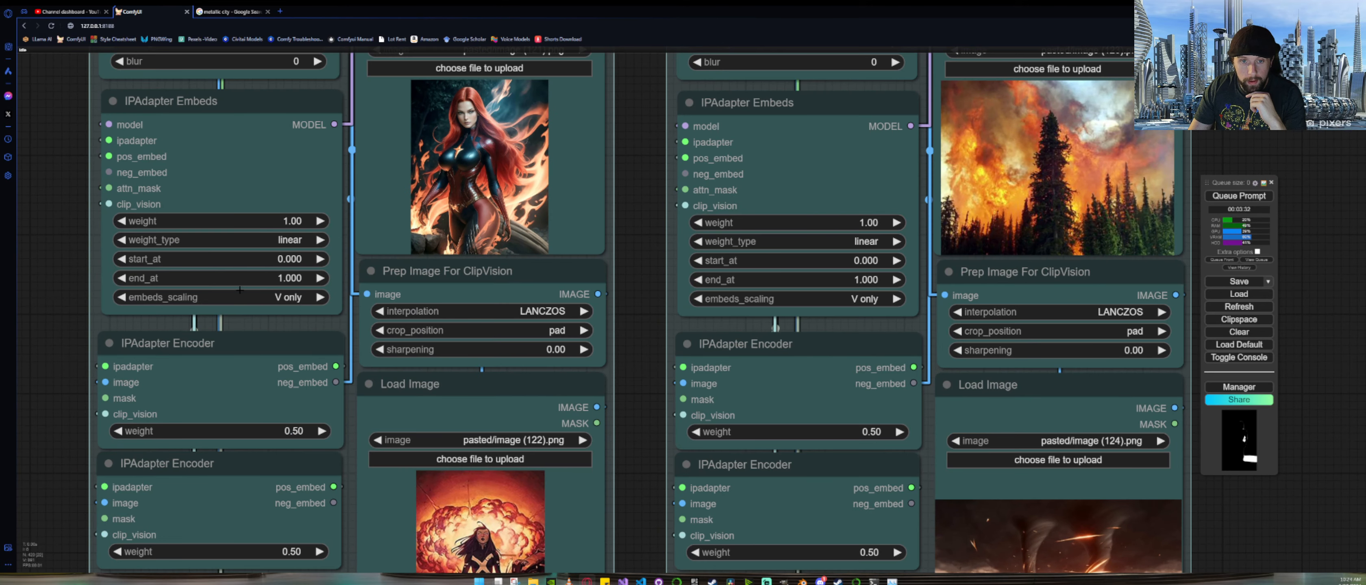
{"action": "left_click", "coordinate": [293, 298]}
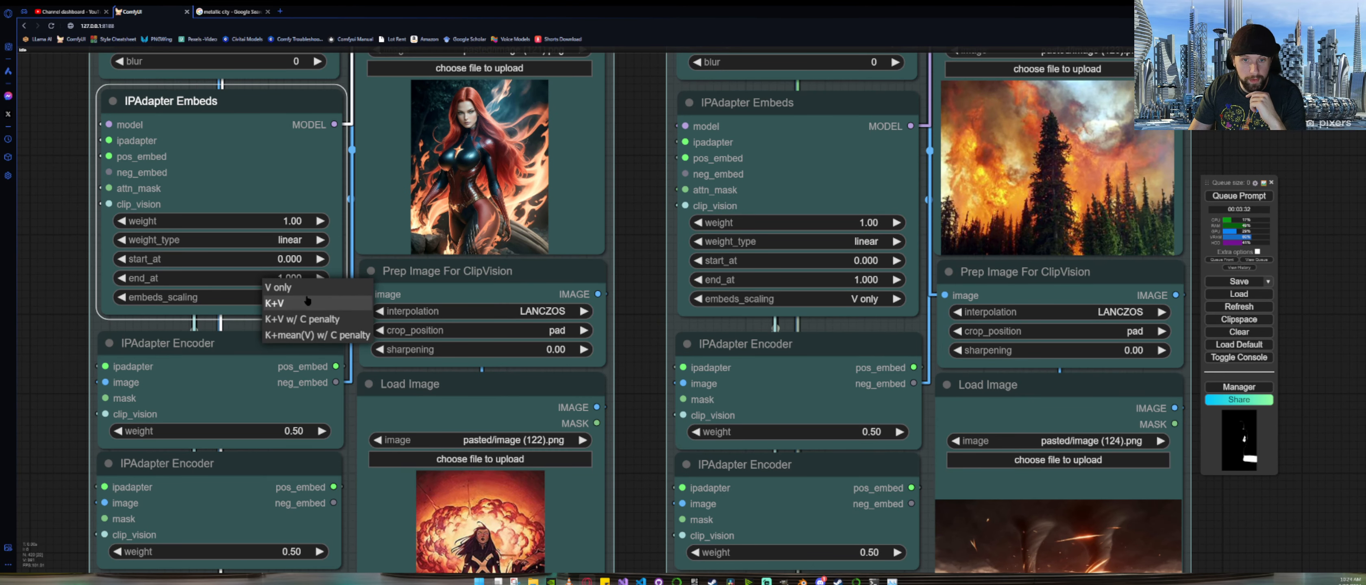
{"action": "left_click", "coordinate": [307, 289]}
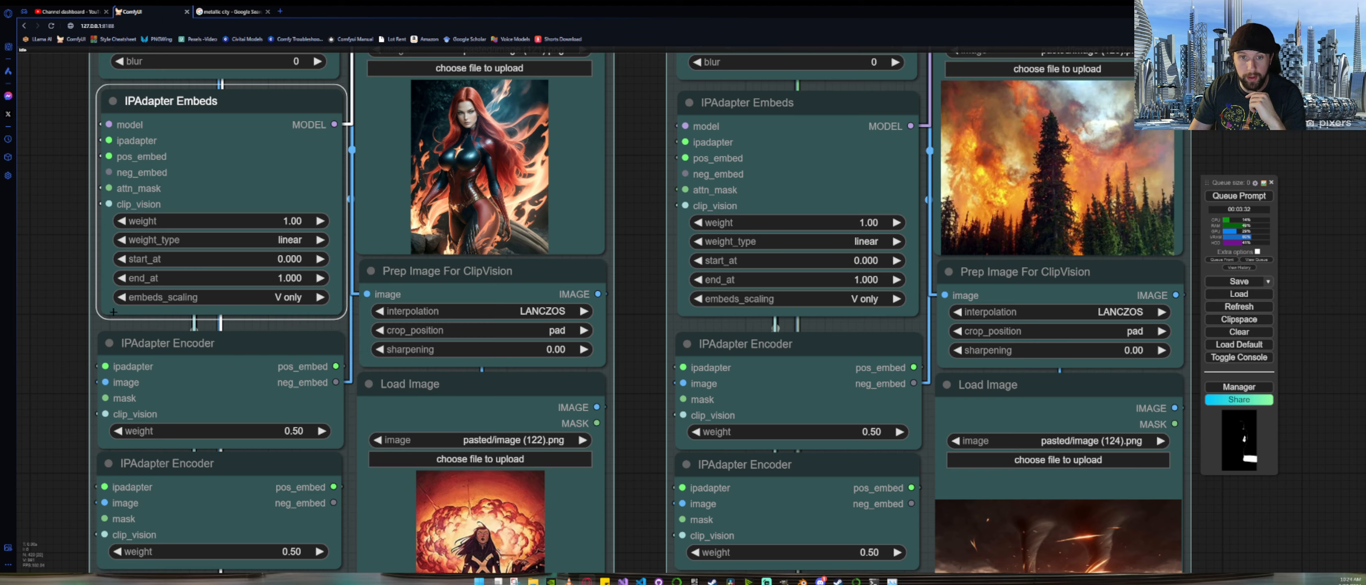
Step: Examine the Shape Mask group, including its denominators, CreateShapeMask node and the two striped mask previews
{"action": "scroll", "coordinate": [49, 300], "scroll_direction": "down", "scroll_amount": 5}
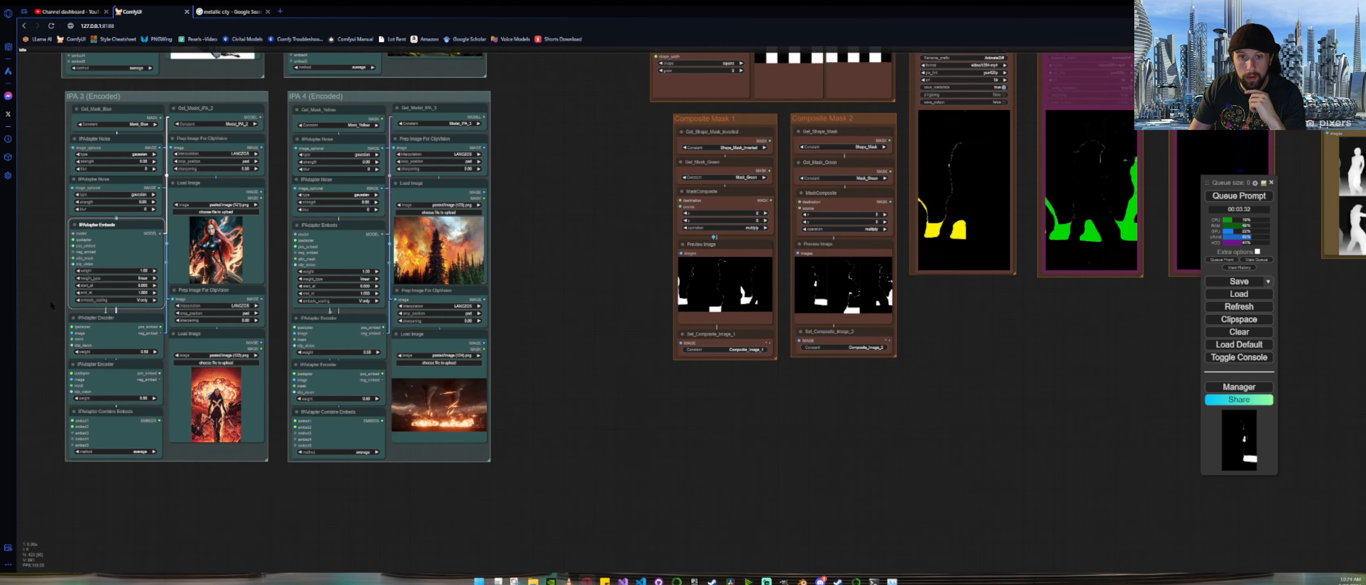
{"action": "left_click_drag", "start_coordinate": [566, 218], "coordinate": [540, 444]}
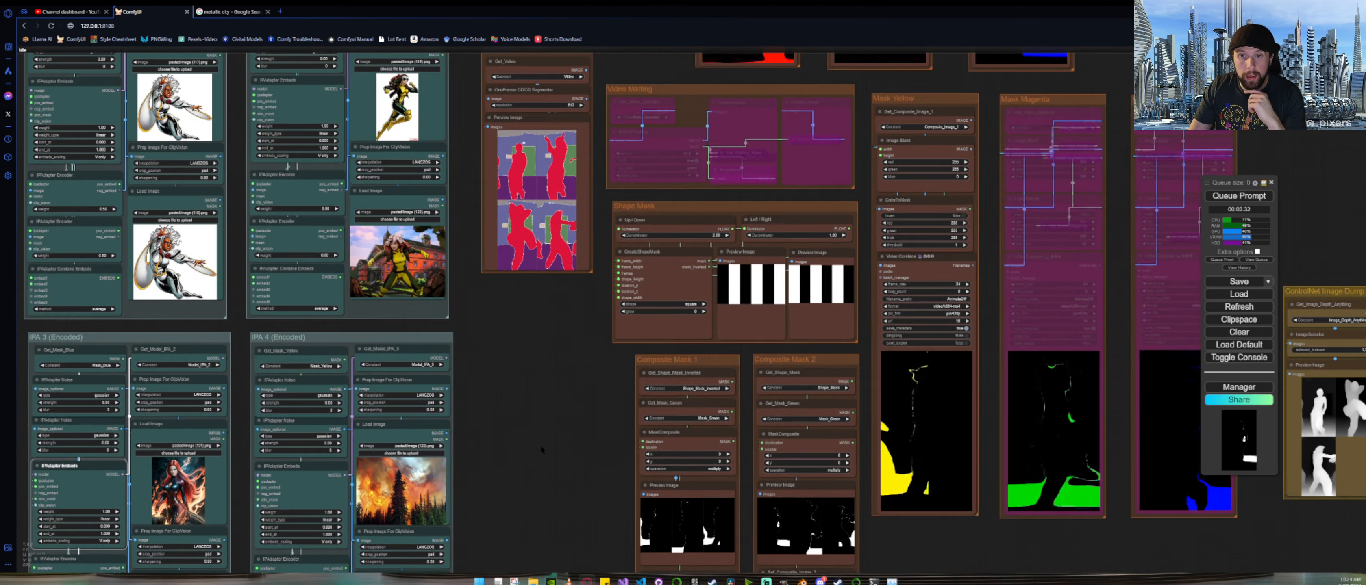
{"action": "scroll", "coordinate": [512, 338], "scroll_direction": "down", "scroll_amount": 4}
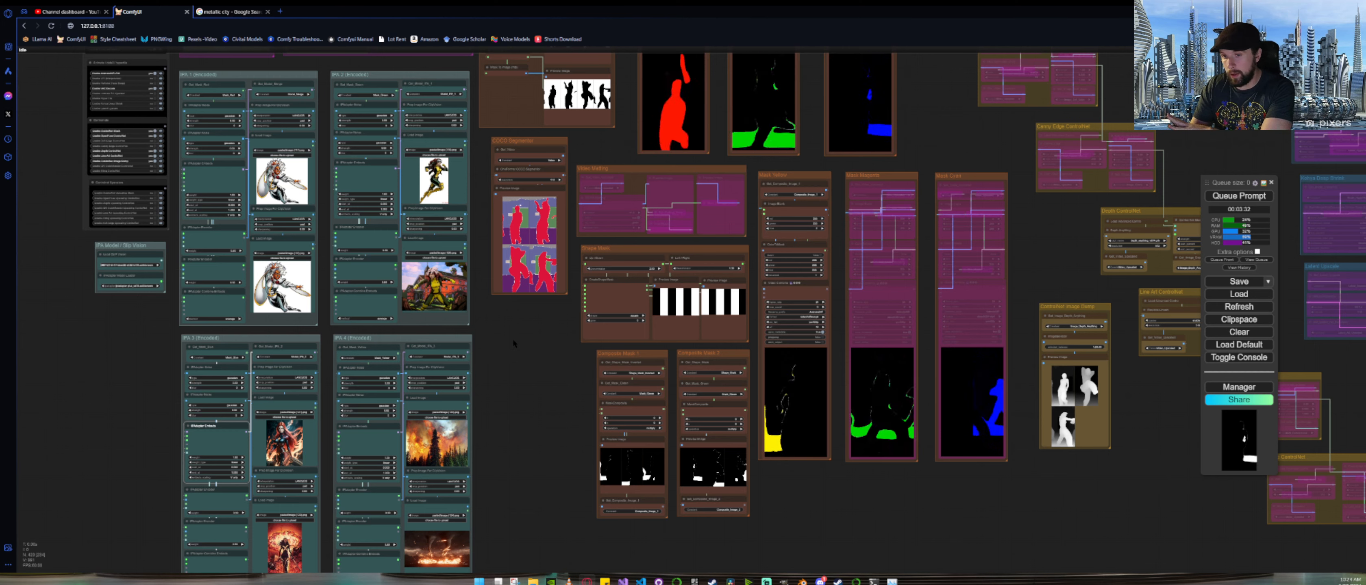
{"action": "scroll", "coordinate": [636, 297], "scroll_direction": "up", "scroll_amount": 5}
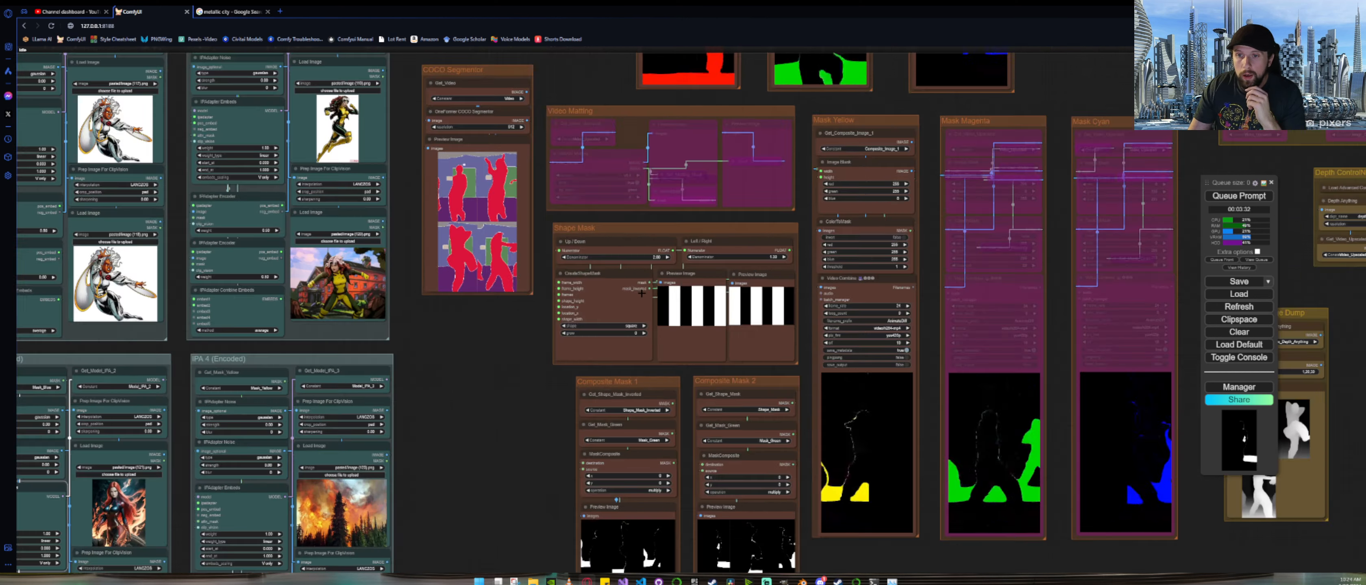
{"action": "left_click_drag", "start_coordinate": [435, 356], "coordinate": [283, 356]}
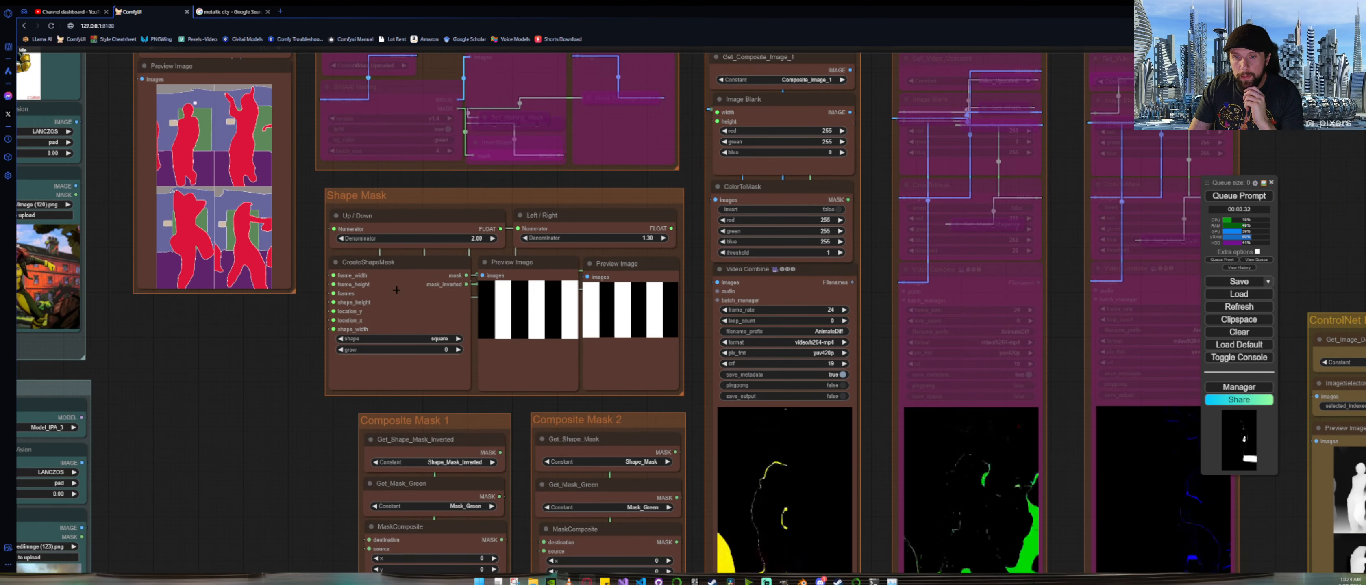
{"action": "scroll", "coordinate": [412, 288], "scroll_direction": "up", "scroll_amount": 3}
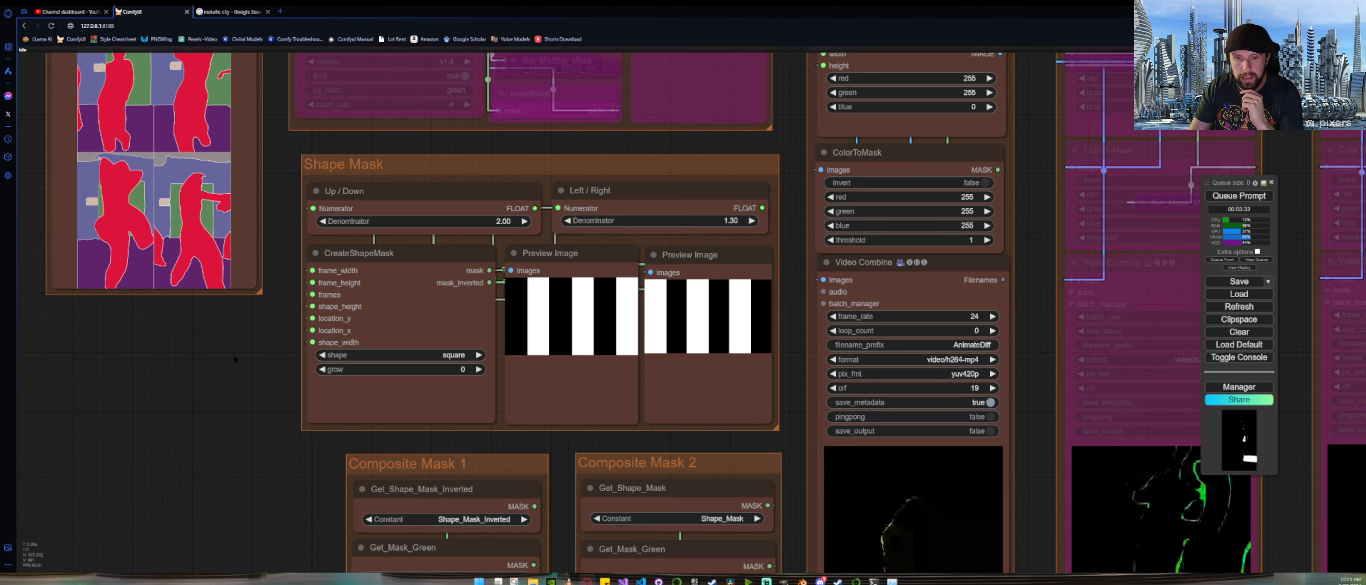
{"action": "scroll", "coordinate": [234, 354], "scroll_direction": "down", "scroll_amount": 10}
{"action": "scroll", "coordinate": [233, 354], "scroll_direction": "up", "scroll_amount": 5}
{"action": "scroll", "coordinate": [234, 354], "scroll_direction": "up", "scroll_amount": 4}
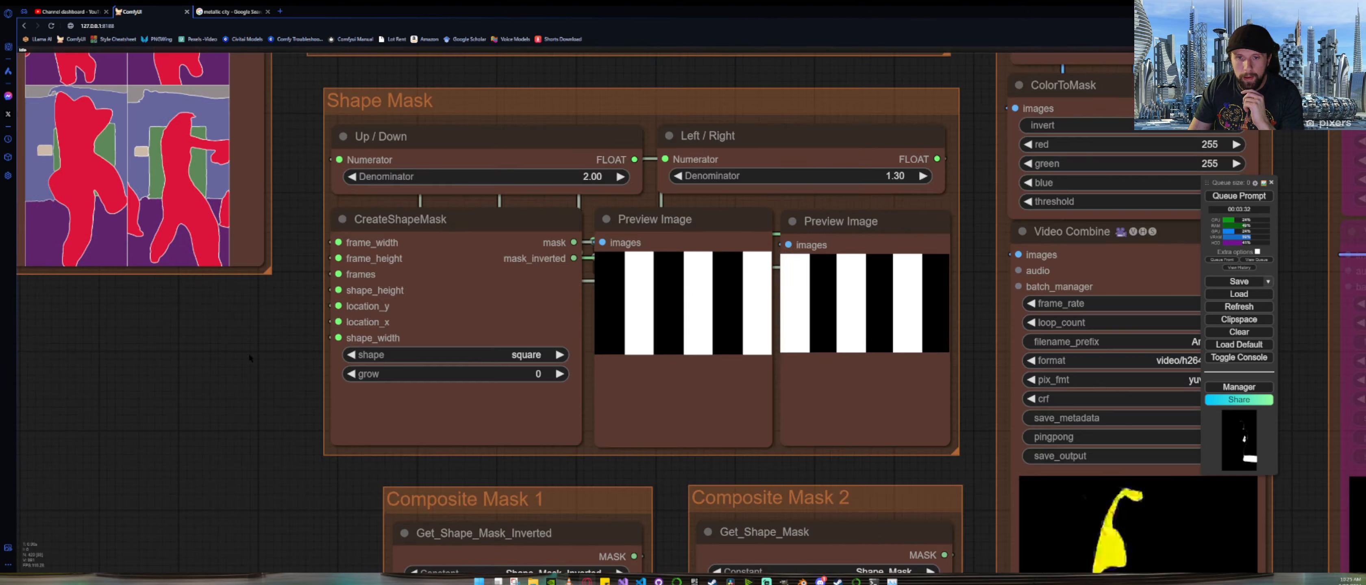
{"action": "mouse_move", "coordinate": [470, 227]}
{"action": "left_mouse_down"}
{"action": "mouse_move", "coordinate": [217, 291]}
{"action": "mouse_move", "coordinate": [452, 254]}
{"action": "mouse_move", "coordinate": [491, 221]}
{"action": "left_mouse_up"}
{"action": "left_click", "coordinate": [188, 350]}
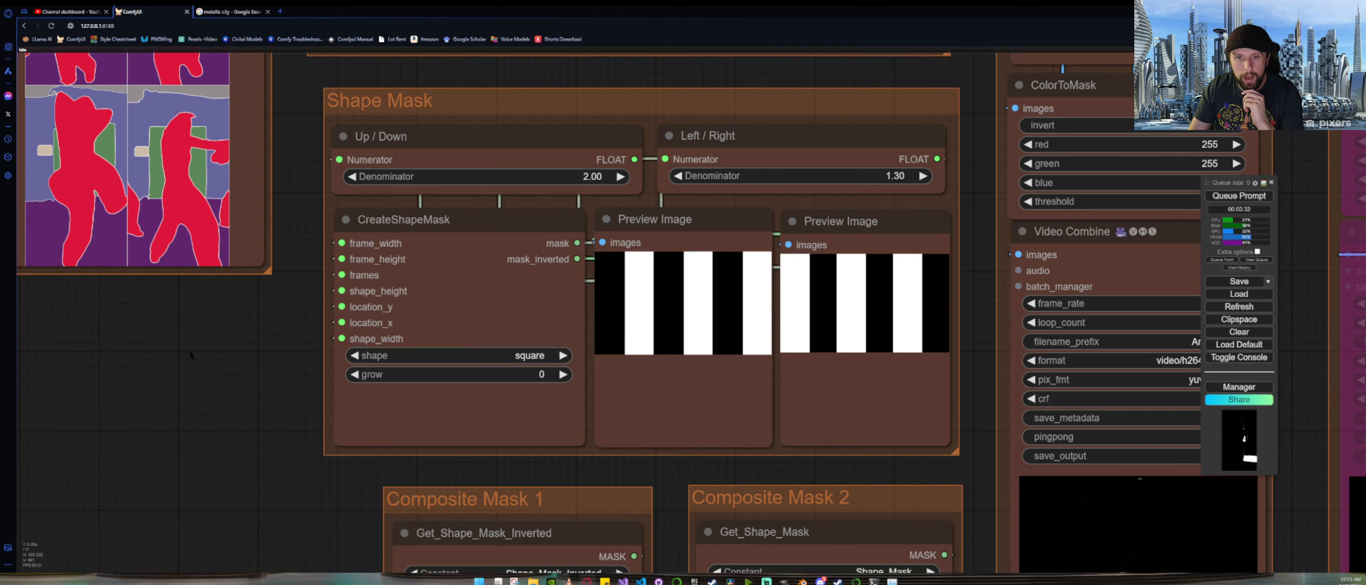
Step: Survey the whole workflow layout, including the sampler, frame size and batch size groups, the ControlNets and the mask groups
{"action": "scroll", "coordinate": [188, 350], "scroll_direction": "down", "scroll_amount": 10}
{"action": "scroll", "coordinate": [189, 351], "scroll_direction": "down", "scroll_amount": 5}
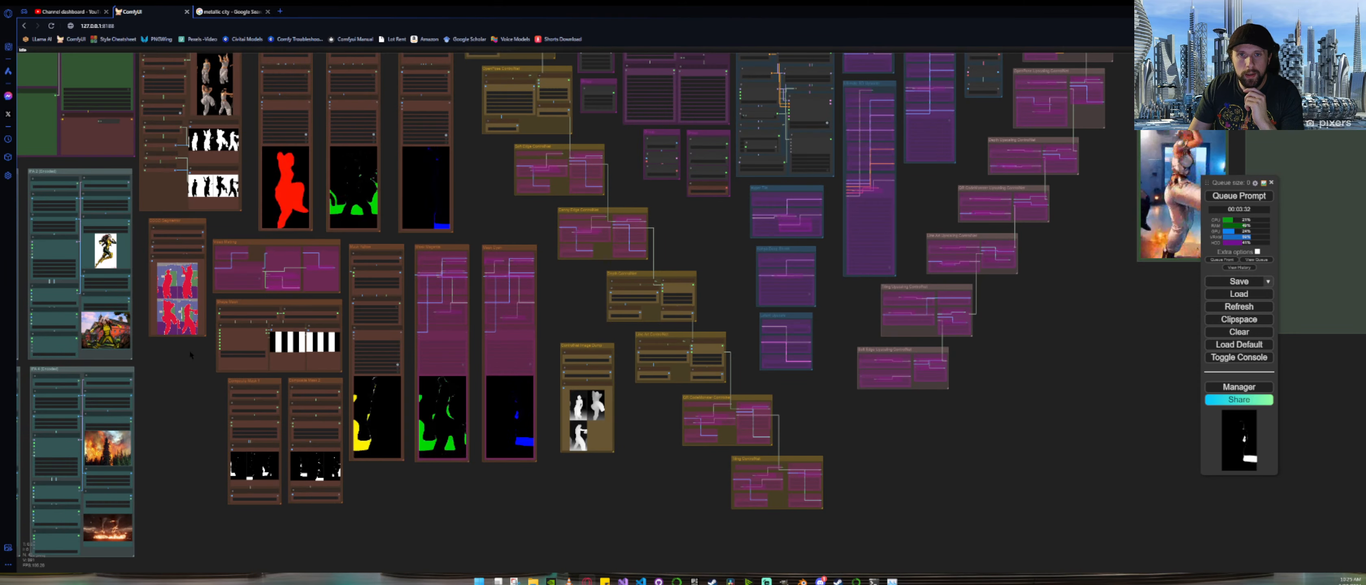
{"action": "scroll", "coordinate": [189, 350], "scroll_direction": "down", "scroll_amount": 4}
{"action": "left_click_drag", "start_coordinate": [179, 124], "coordinate": [221, 166]}
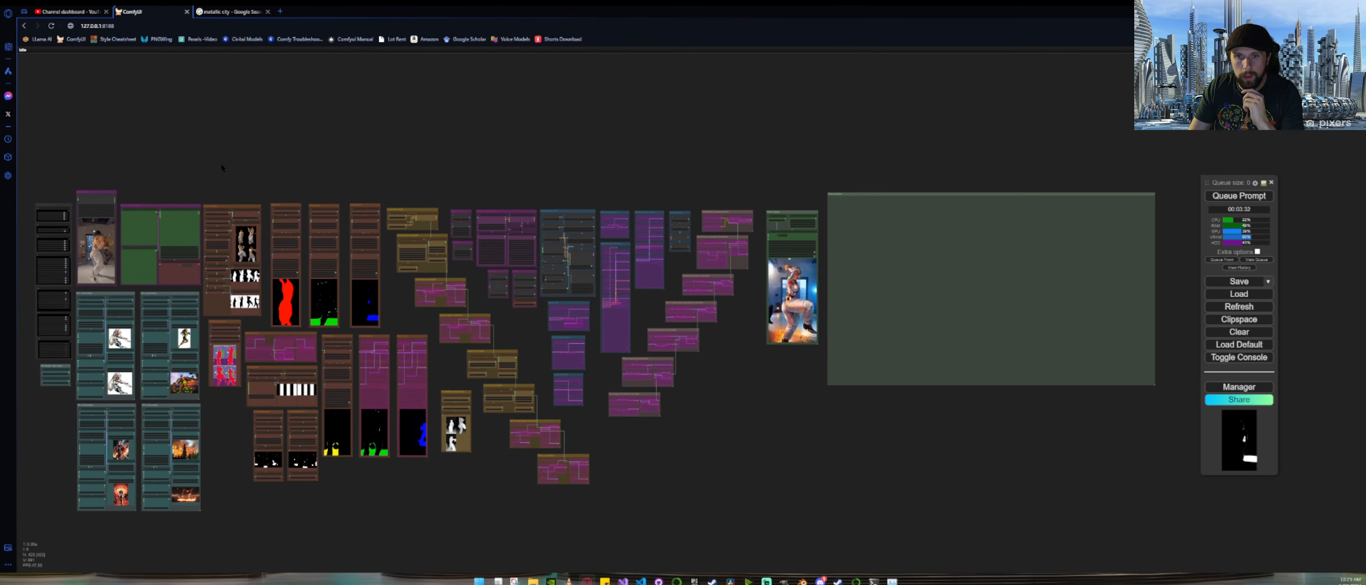
{"action": "scroll", "coordinate": [509, 291], "scroll_direction": "up", "scroll_amount": 12}
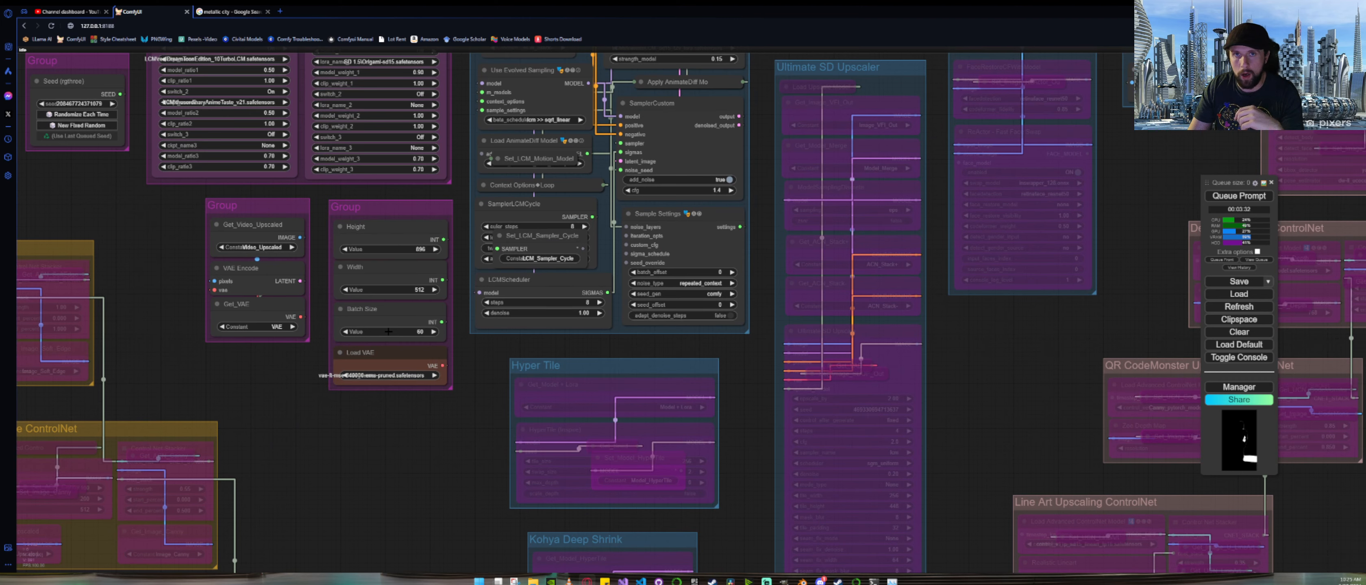
{"action": "scroll", "coordinate": [389, 332], "scroll_direction": "down", "scroll_amount": 10}
{"action": "scroll", "coordinate": [393, 385], "scroll_direction": "up", "scroll_amount": 4}
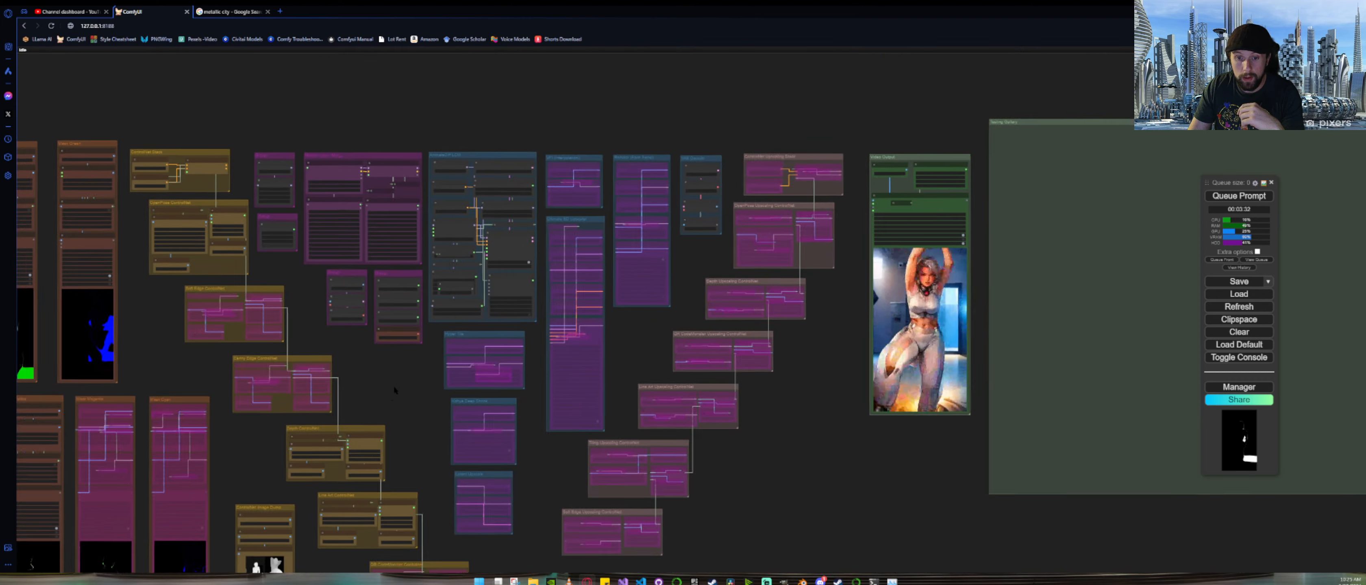
{"action": "scroll", "coordinate": [244, 320], "scroll_direction": "up", "scroll_amount": 5}
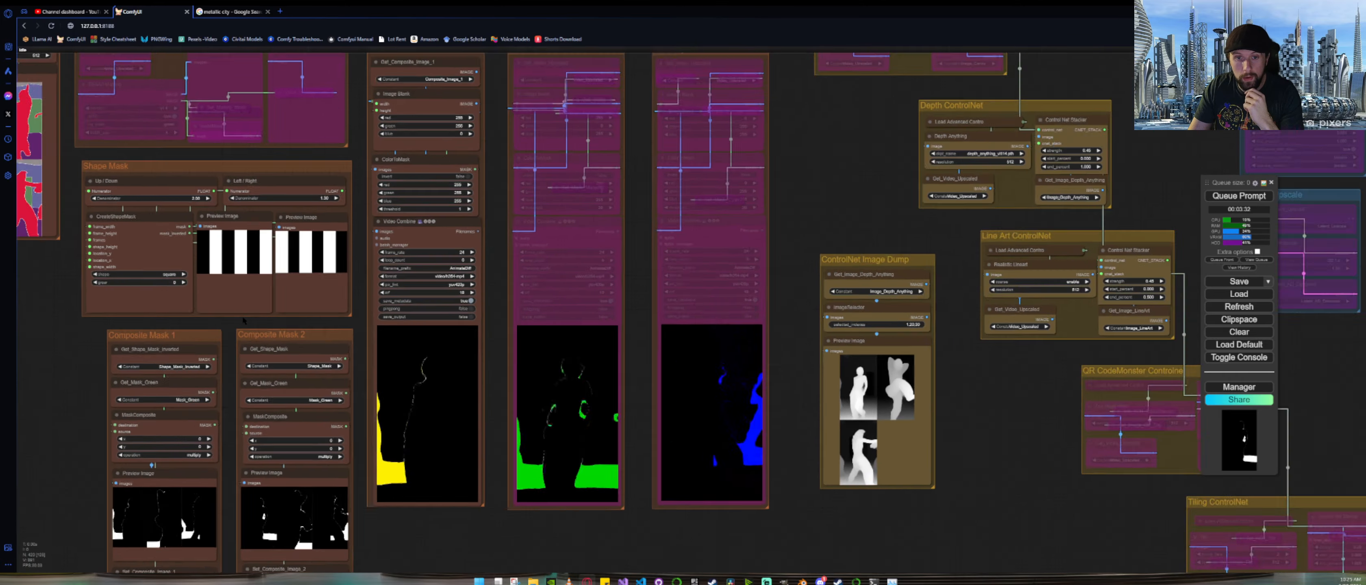
{"action": "scroll", "coordinate": [244, 321], "scroll_direction": "up", "scroll_amount": 4}
{"action": "left_click_drag", "start_coordinate": [213, 338], "coordinate": [293, 431]}
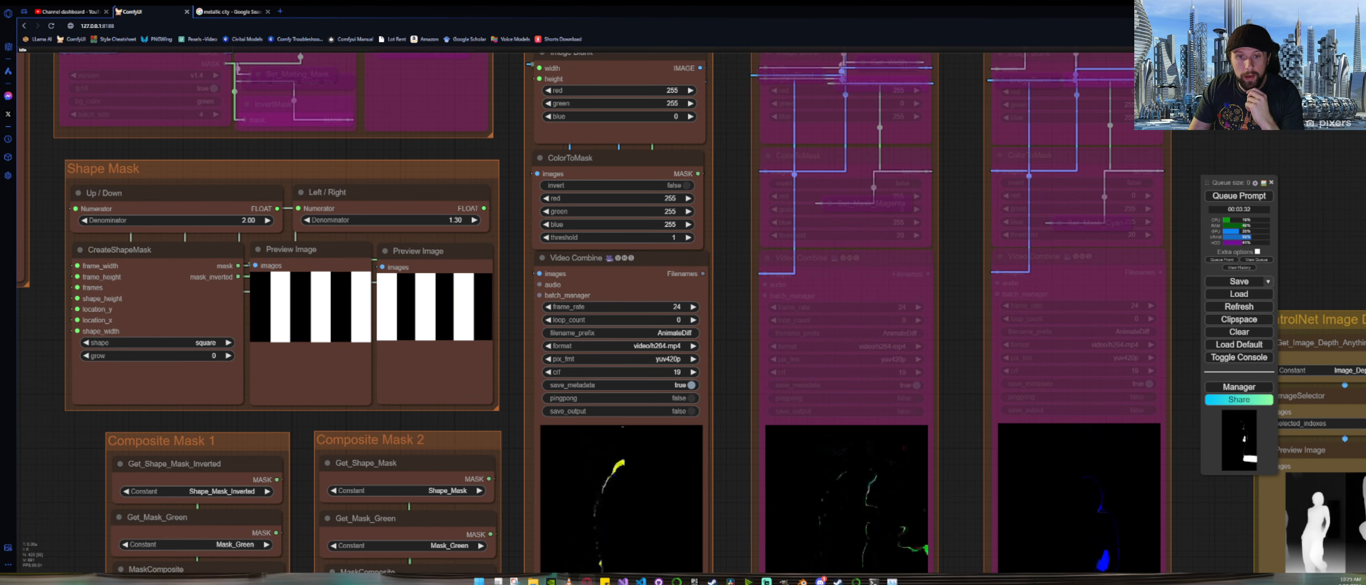
Step: Examine the group enable switches, input video, prompt keyframing and COCO Masks groups at the start of the workflow
{"action": "scroll", "coordinate": [276, 308], "scroll_direction": "down", "scroll_amount": 8}
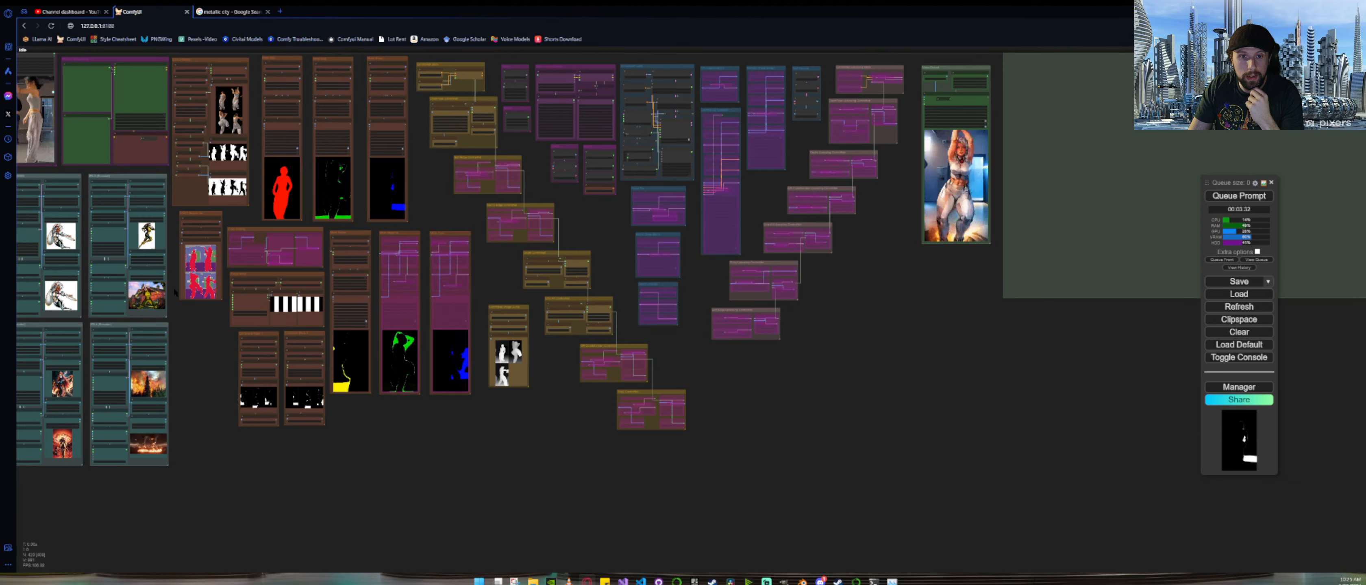
{"action": "left_click_drag", "start_coordinate": [181, 265], "coordinate": [390, 424]}
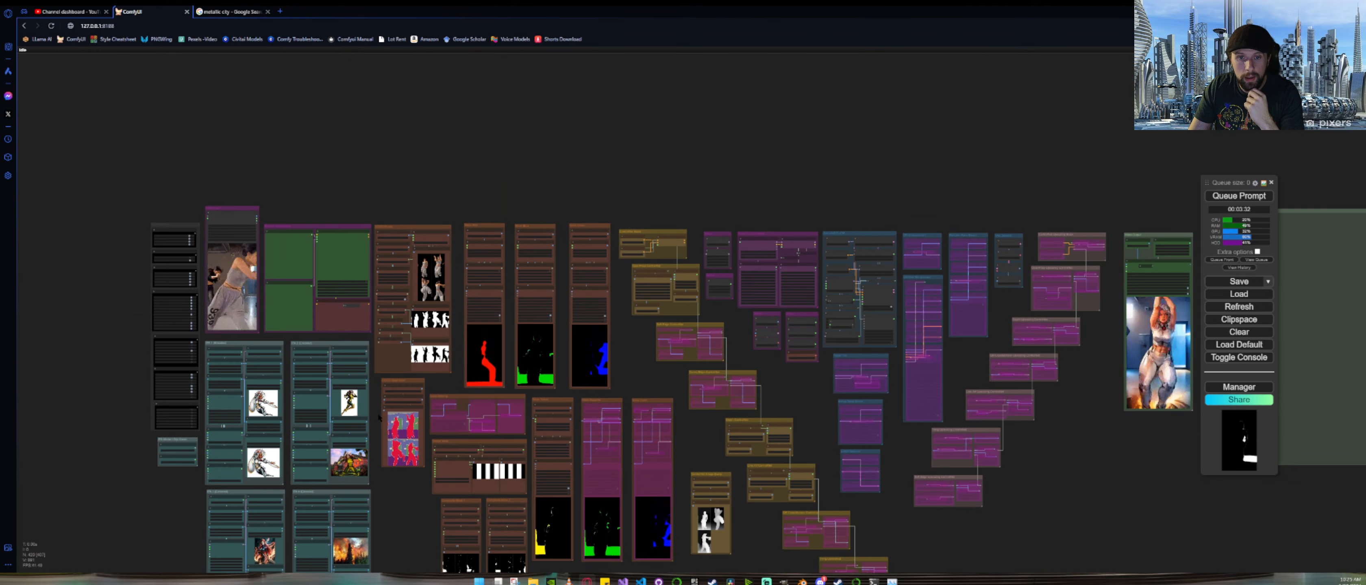
{"action": "scroll", "coordinate": [389, 424], "scroll_direction": "up", "scroll_amount": 2}
{"action": "scroll", "coordinate": [224, 272], "scroll_direction": "up", "scroll_amount": 10}
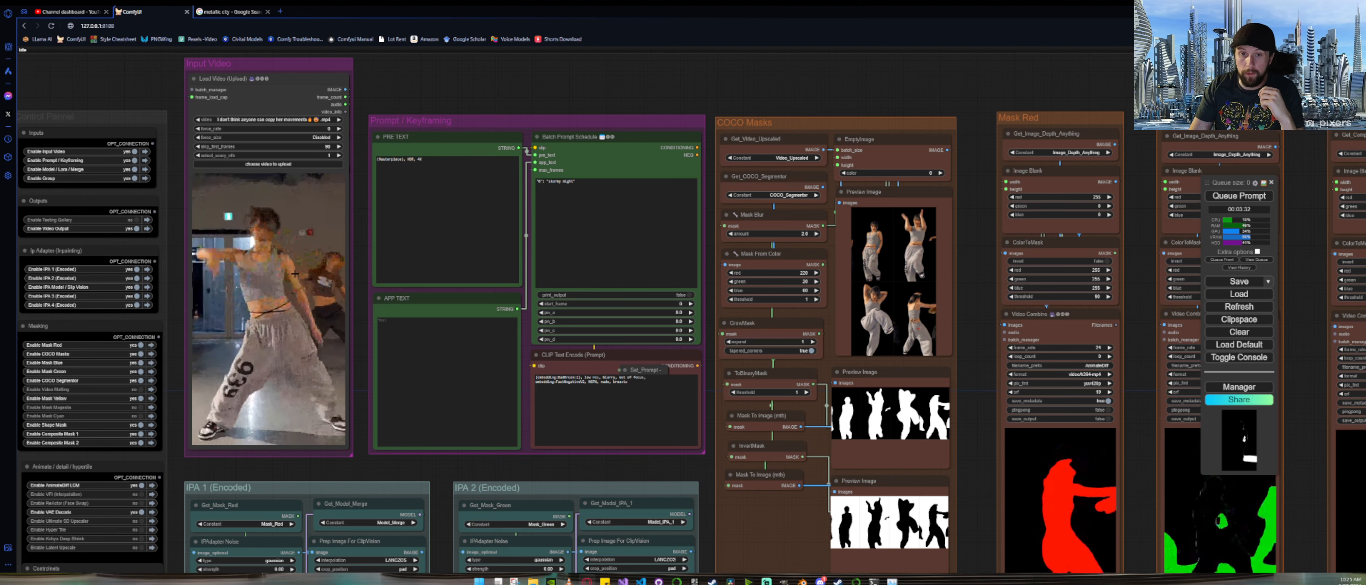
{"action": "scroll", "coordinate": [364, 291], "scroll_direction": "down", "scroll_amount": 10}
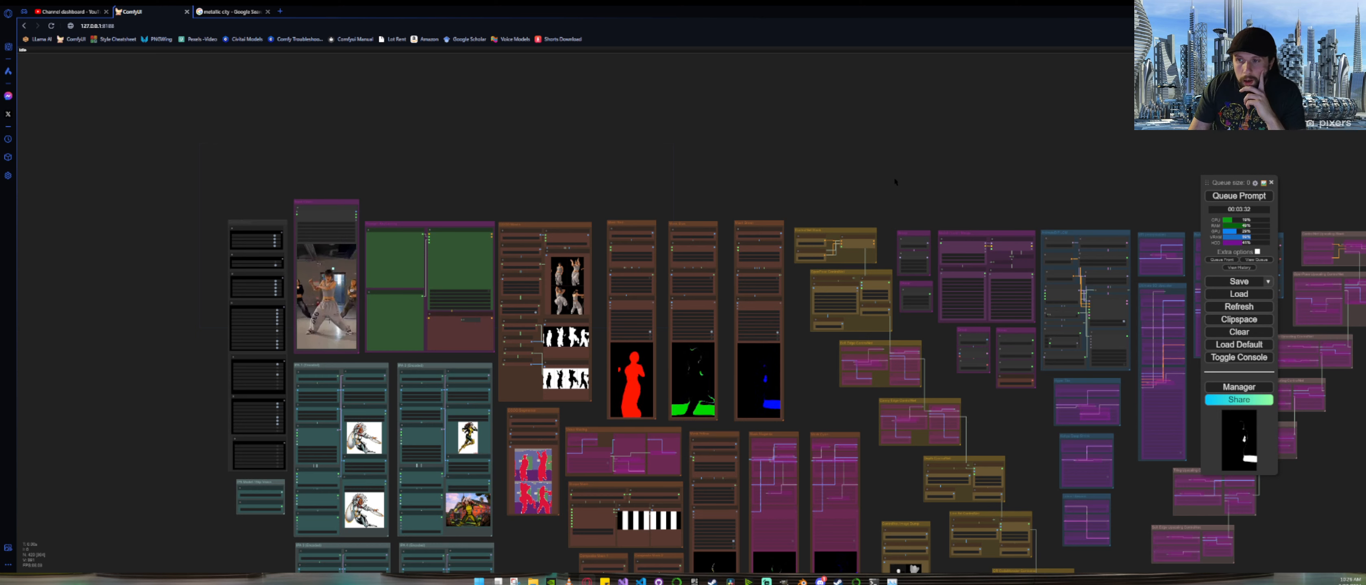
Step: Look across the workflow from the masks to the video output and queue the prompt for generation
{"action": "left_click_drag", "start_coordinate": [894, 180], "coordinate": [360, 137]}
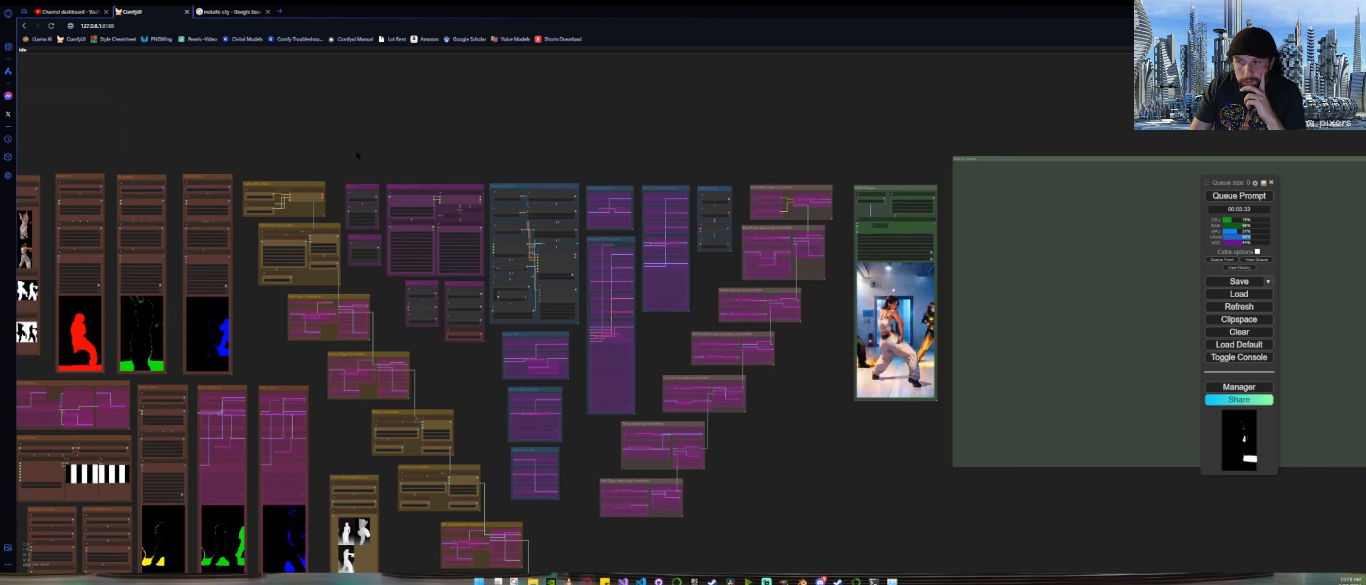
{"action": "left_click_drag", "start_coordinate": [256, 138], "coordinate": [725, 118]}
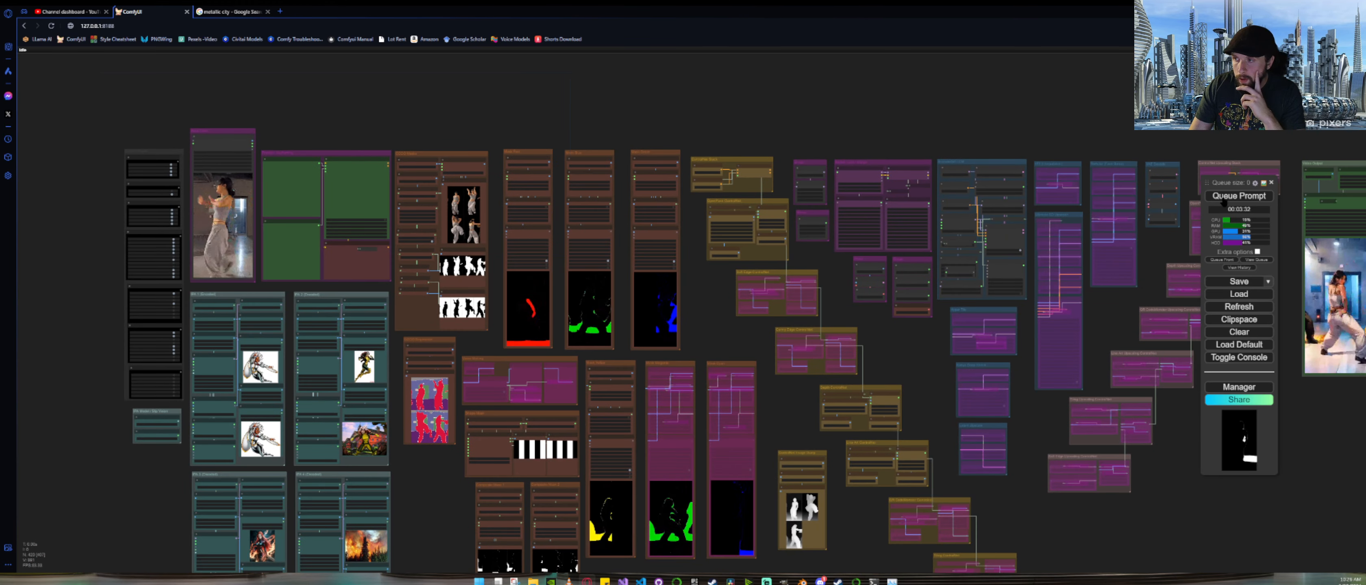
{"action": "left_click", "coordinate": [1261, 197]}
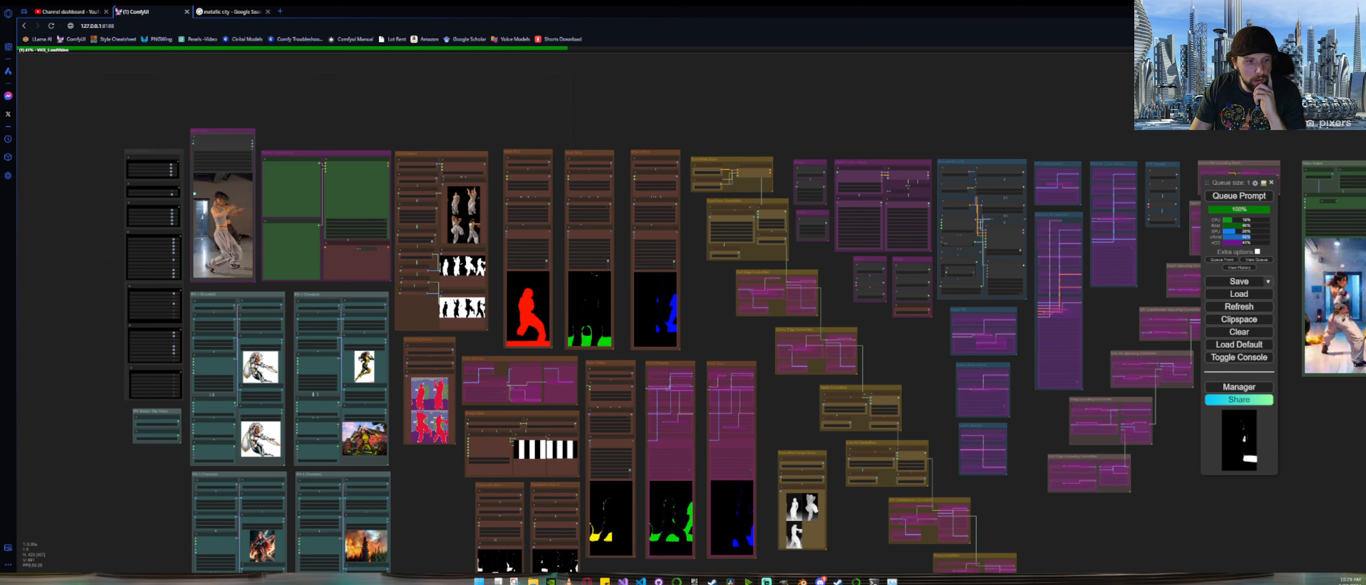
Step: Check the GPU's memory usage and temperature in Task Manager, and move its window clear of the workflow
{"action": "key", "text": "ctrl+shift+Escape"}
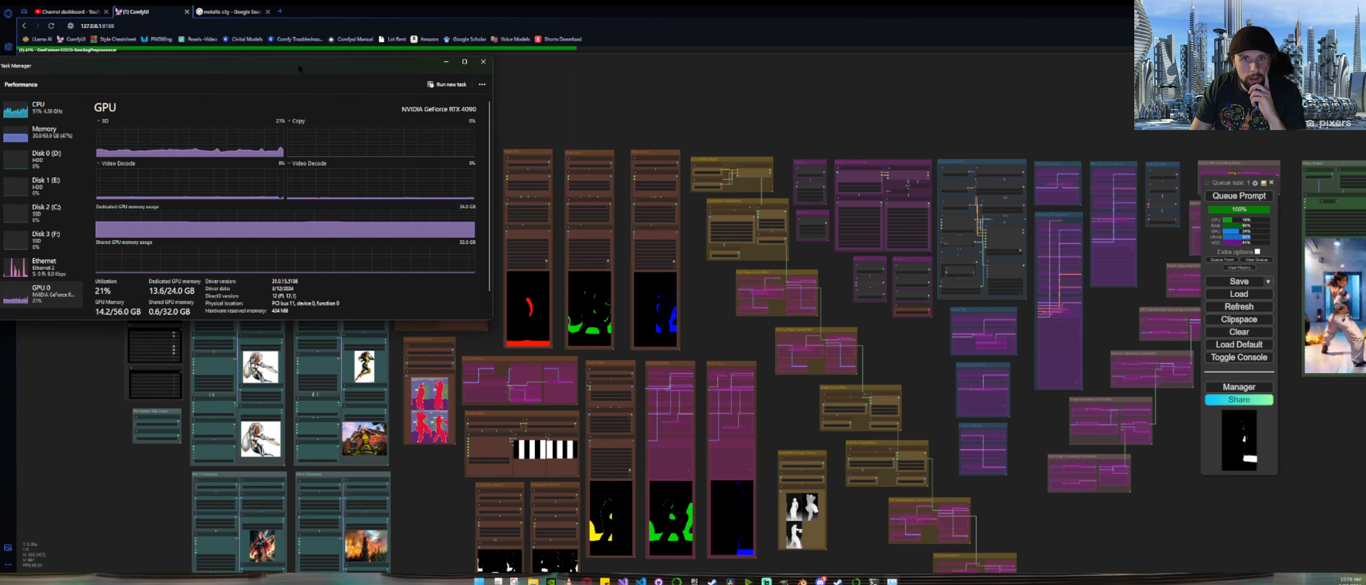
{"action": "left_click_drag", "start_coordinate": [299, 68], "coordinate": [369, 81]}
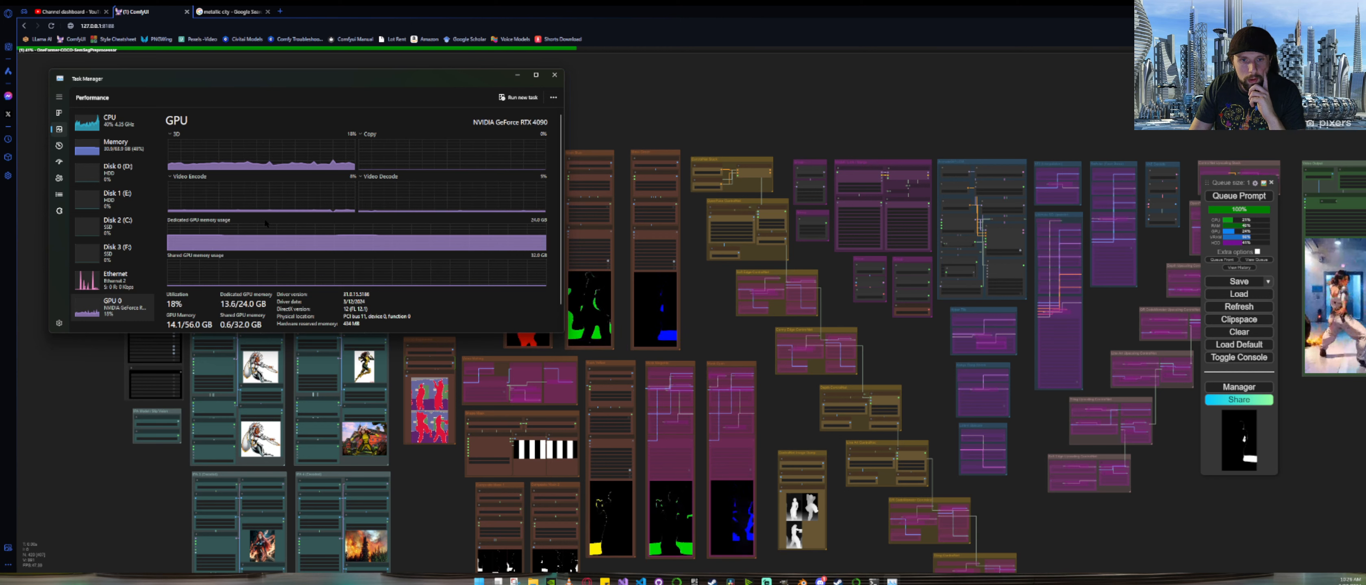
{"action": "scroll", "coordinate": [265, 223], "scroll_direction": "down", "scroll_amount": 1}
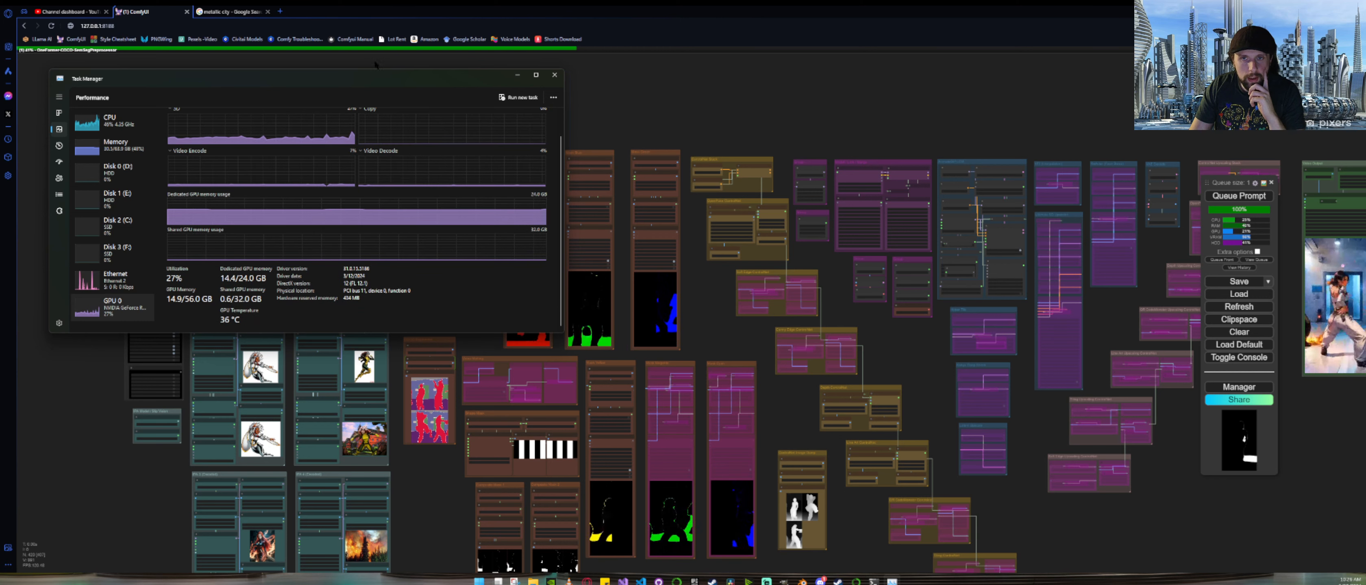
{"action": "left_click_drag", "start_coordinate": [393, 83], "coordinate": [0, 196]}
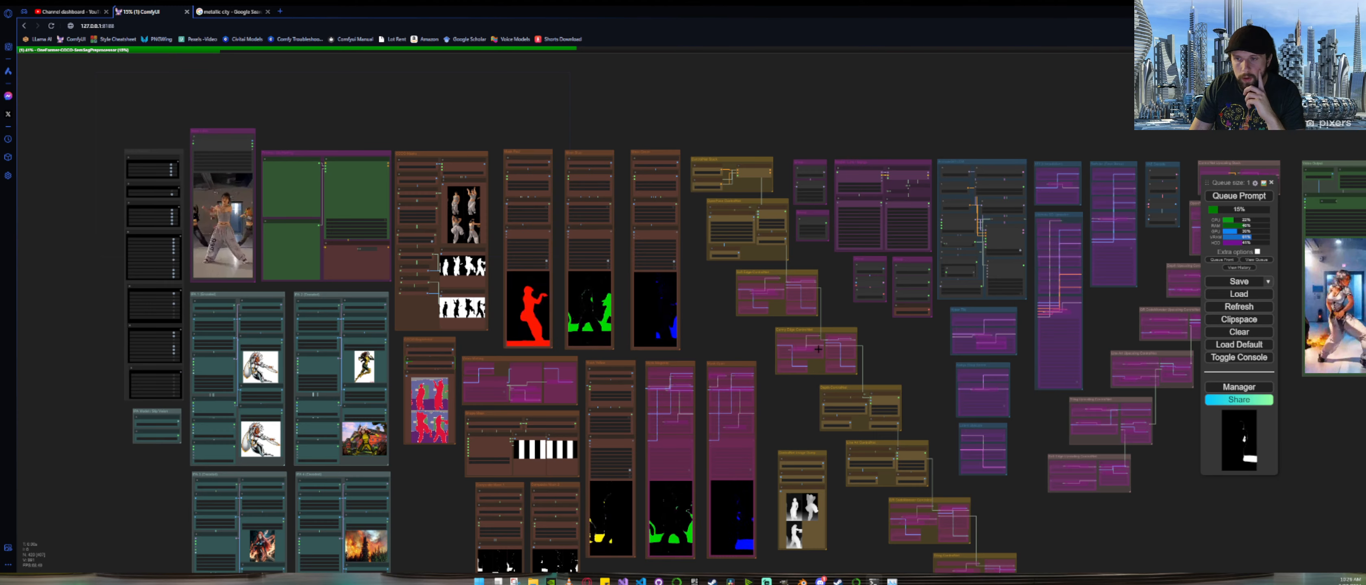
Step: Inspect the input video, prompt, IPA and COCO mask groups while the queued generation runs
{"action": "left_click_drag", "start_coordinate": [731, 329], "coordinate": [697, 247]}
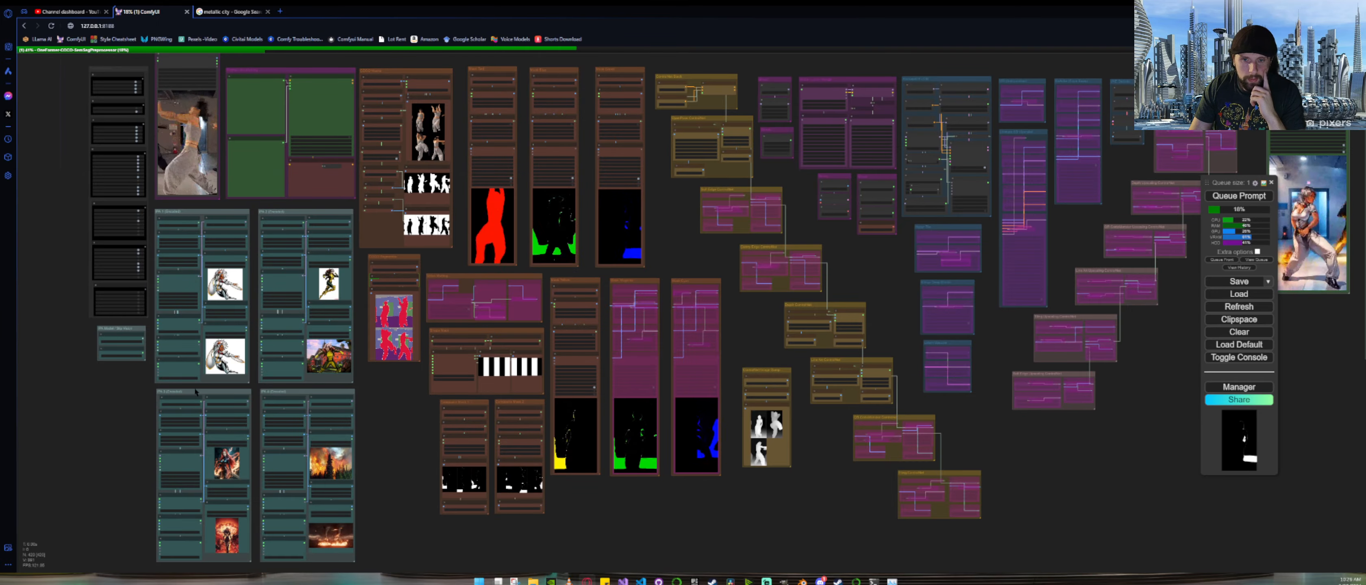
{"action": "scroll", "coordinate": [140, 385], "scroll_direction": "up", "scroll_amount": 5}
{"action": "scroll", "coordinate": [139, 386], "scroll_direction": "up", "scroll_amount": 5}
{"action": "left_click_drag", "start_coordinate": [172, 272], "coordinate": [159, 484]}
{"action": "scroll", "coordinate": [159, 484], "scroll_direction": "down", "scroll_amount": 4}
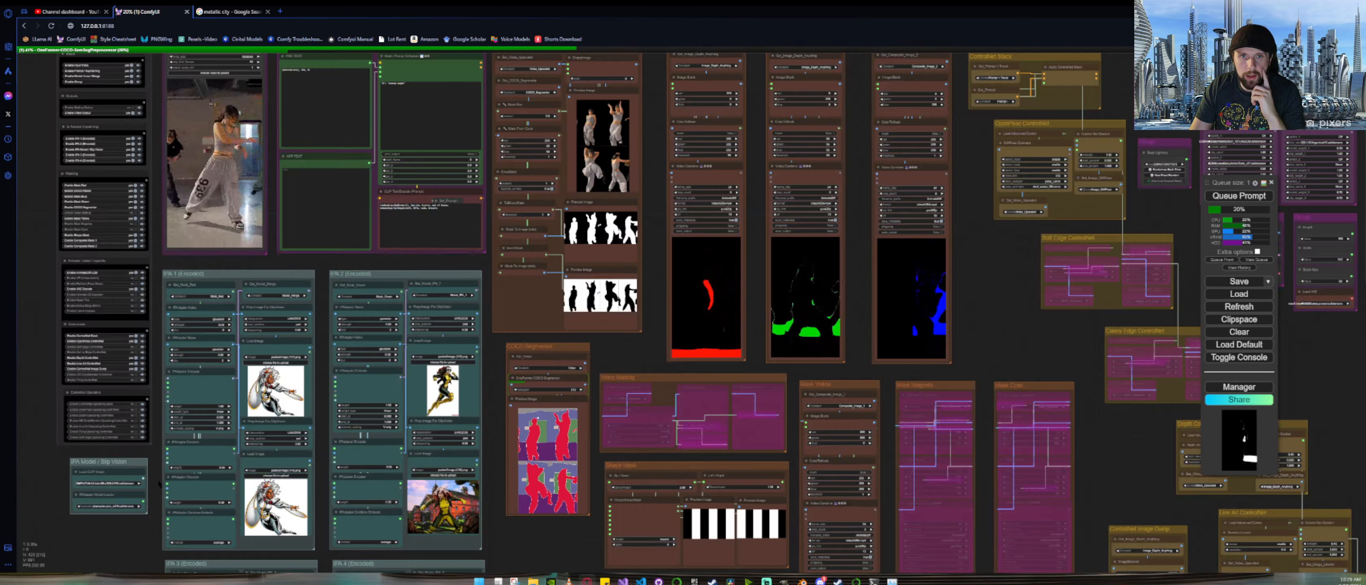
{"action": "scroll", "coordinate": [213, 191], "scroll_direction": "up", "scroll_amount": 1}
{"action": "scroll", "coordinate": [213, 191], "scroll_direction": "up", "scroll_amount": 5}
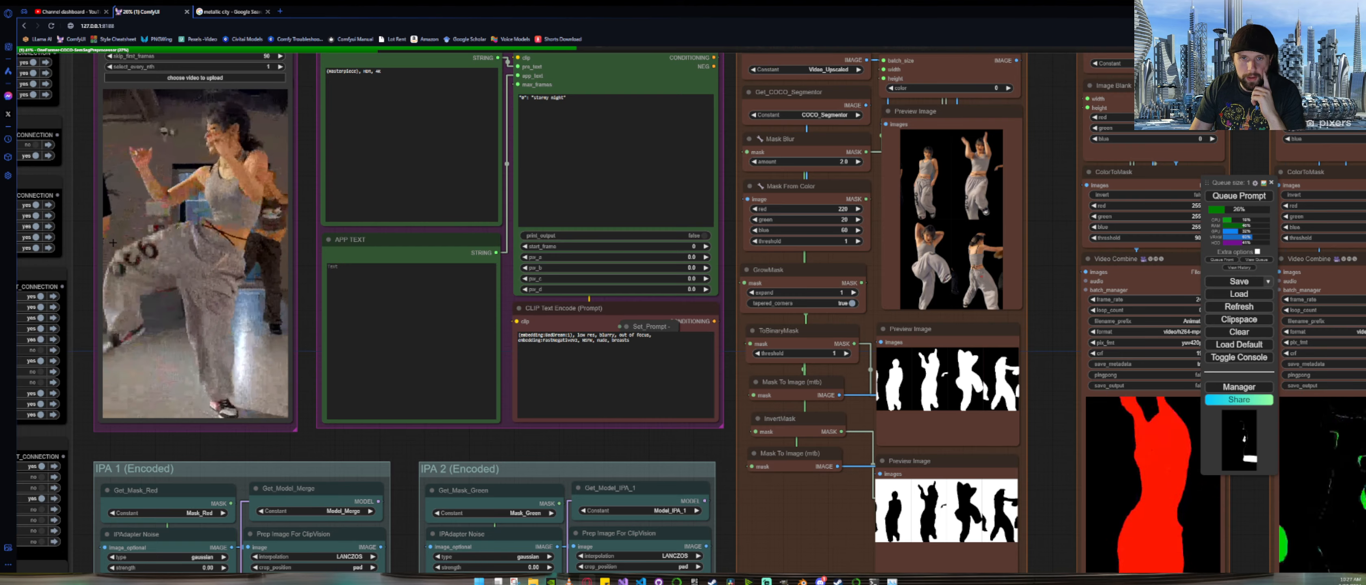
{"action": "scroll", "coordinate": [567, 427], "scroll_direction": "down", "scroll_amount": 3}
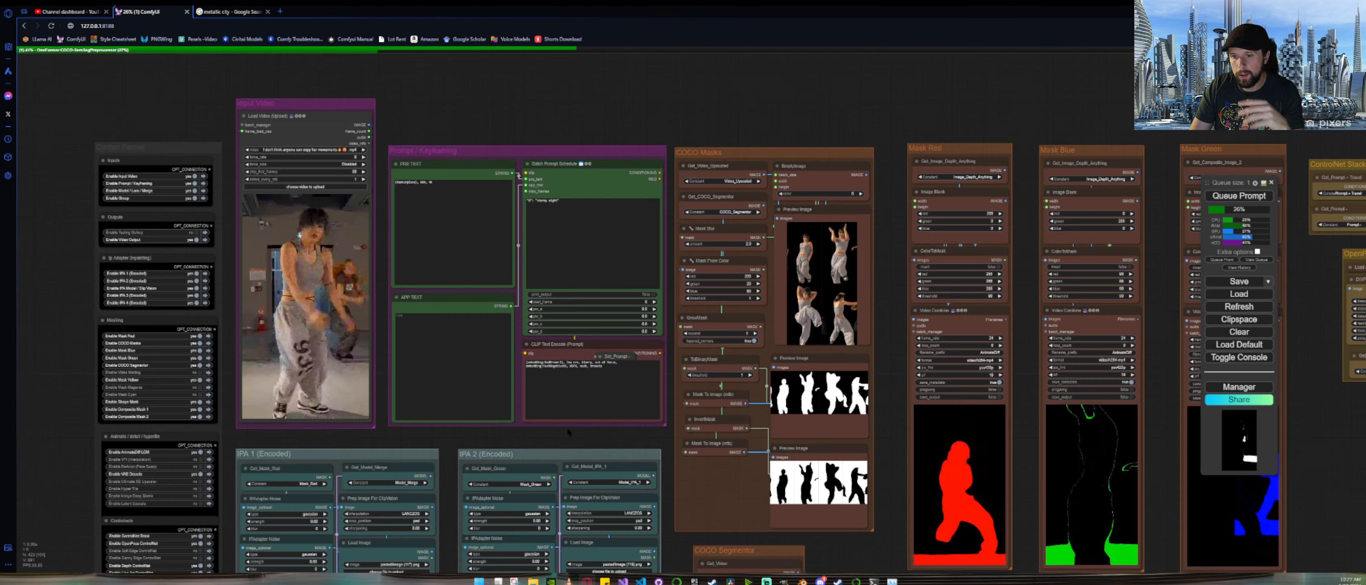
Step: Look over the color mask, COCO Segmentor, ControlNet, Video Matting and Shape Mask groups while the generation runs
{"action": "left_click_drag", "start_coordinate": [647, 431], "coordinate": [305, 316]}
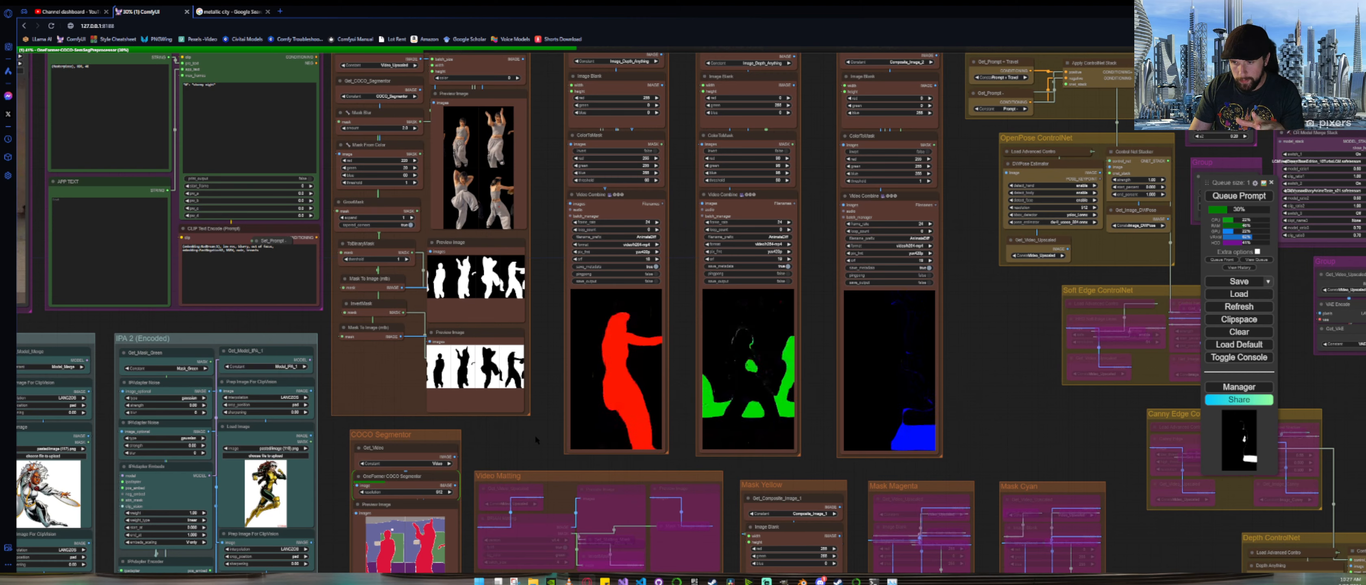
{"action": "left_click_drag", "start_coordinate": [535, 434], "coordinate": [407, 188]}
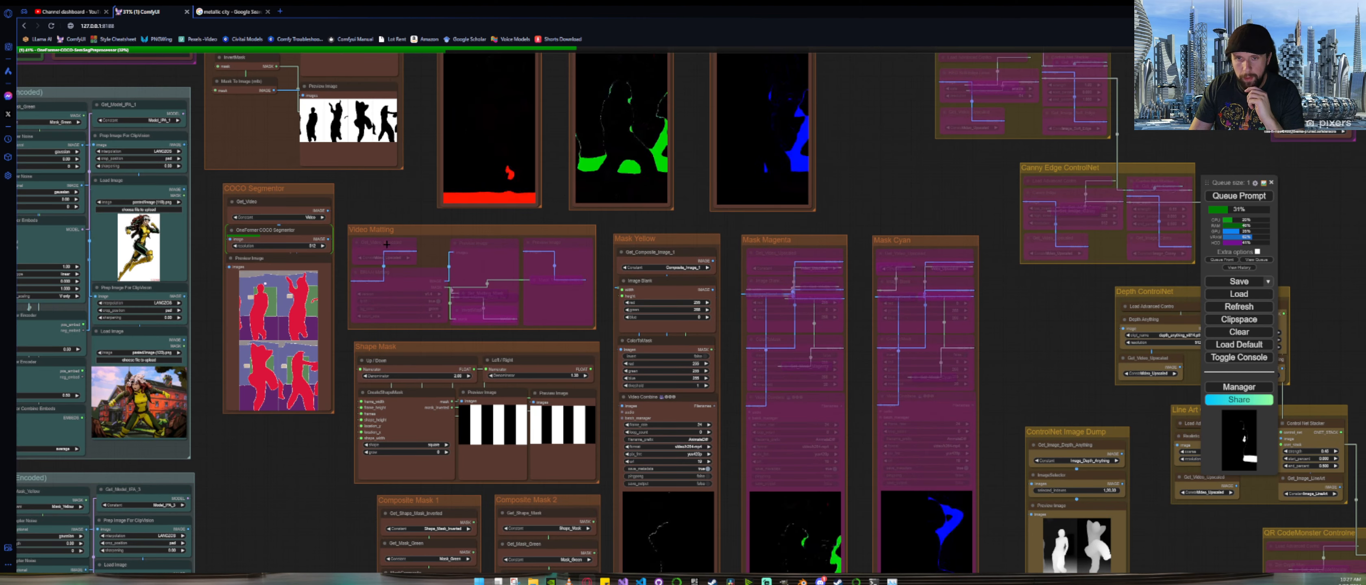
{"action": "left_click_drag", "start_coordinate": [391, 204], "coordinate": [258, 455]}
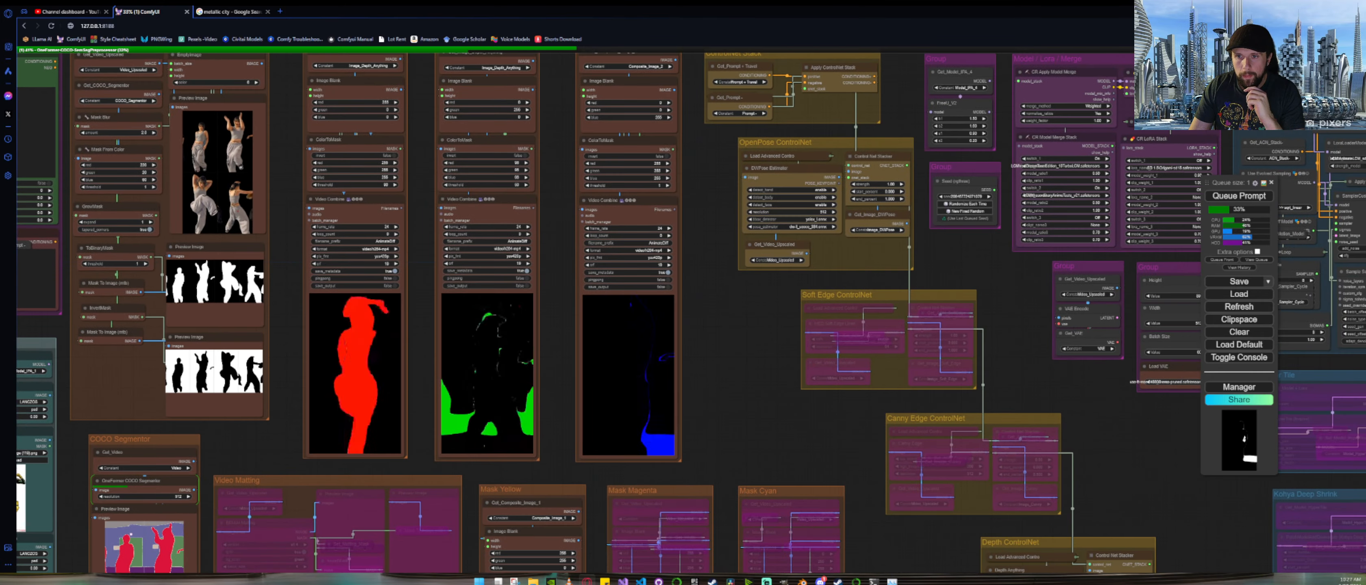
{"action": "left_click_drag", "start_coordinate": [729, 379], "coordinate": [357, 393]}
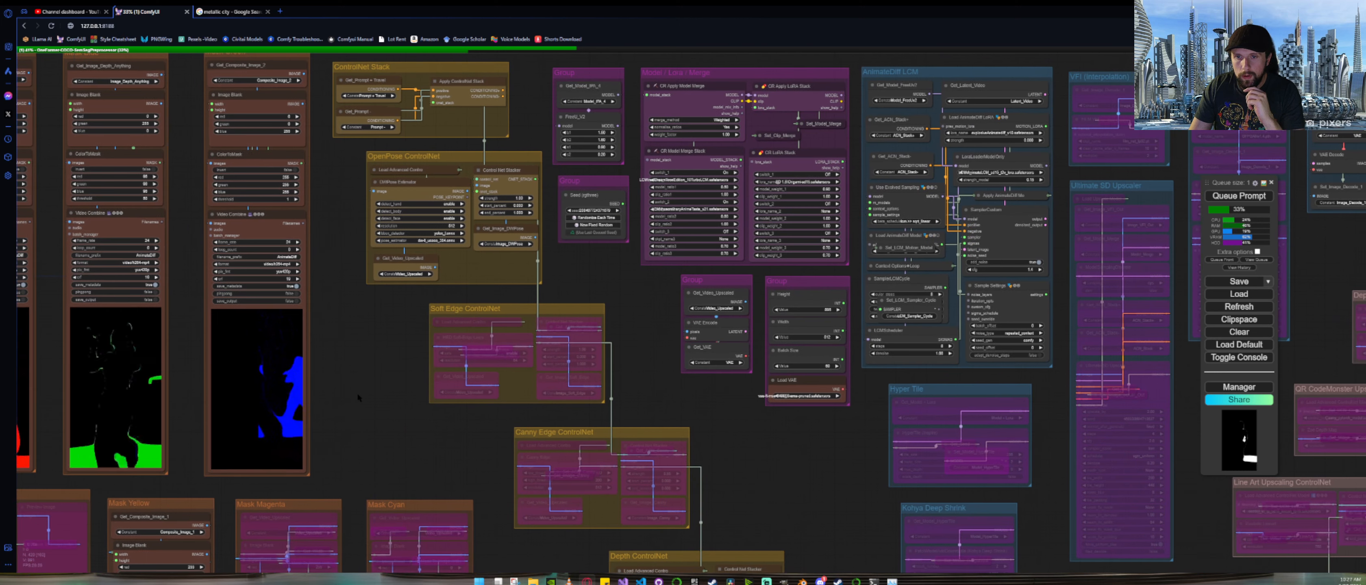
{"action": "left_click_drag", "start_coordinate": [800, 481], "coordinate": [559, 191]}
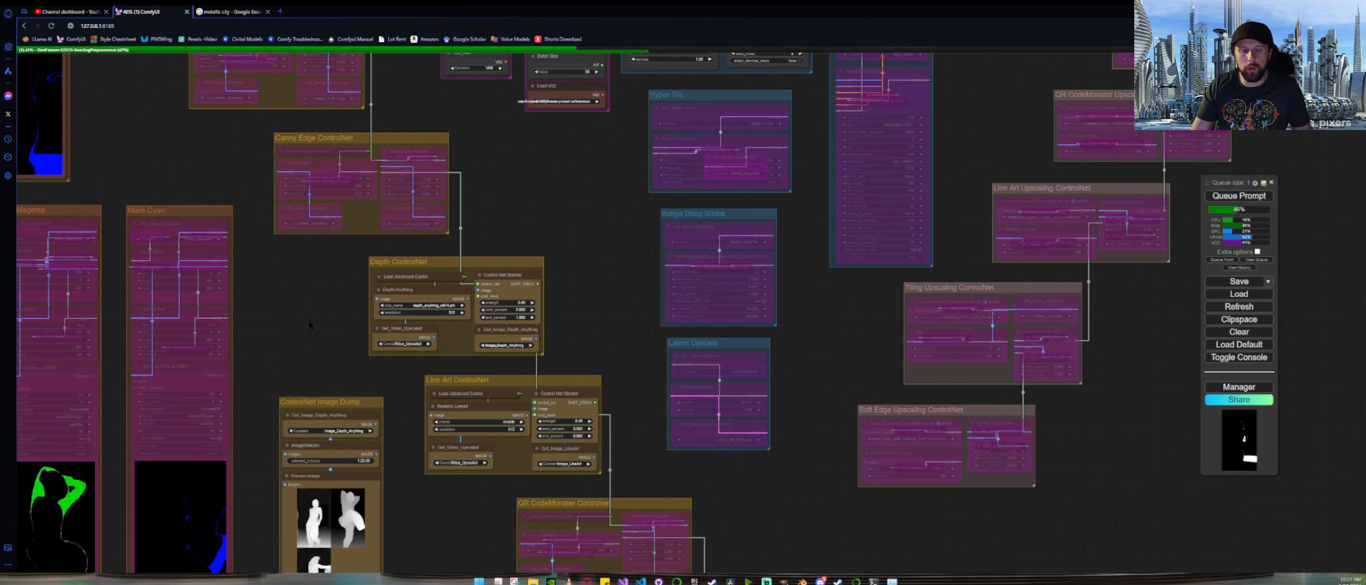
{"action": "left_click_drag", "start_coordinate": [283, 338], "coordinate": [787, 311]}
{"action": "left_click_drag", "start_coordinate": [54, 426], "coordinate": [425, 520]}
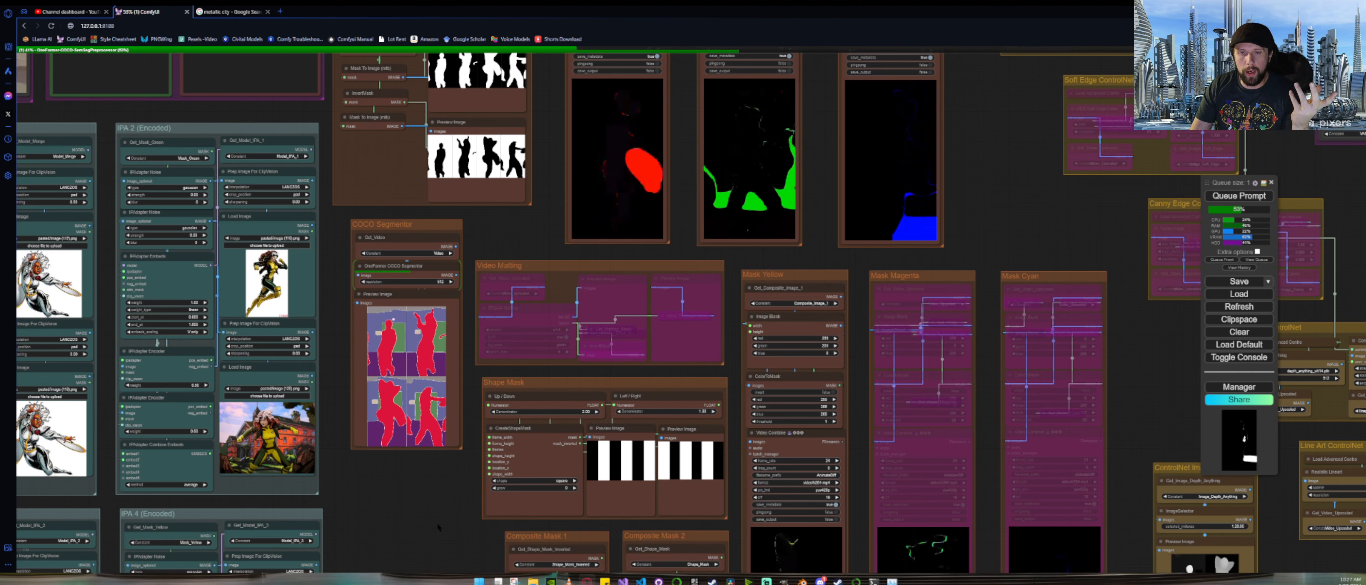
{"action": "left_click_drag", "start_coordinate": [401, 512], "coordinate": [376, 279]}
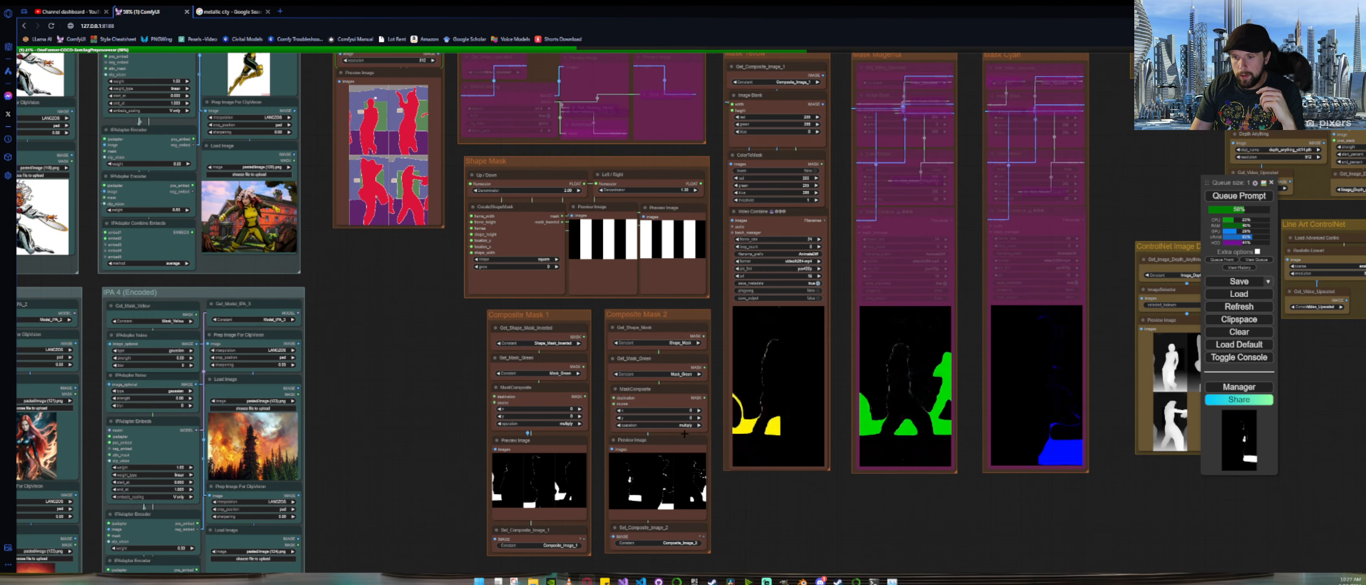
Step: Step through the depth map frames in the ControlNet Image Dump group's image preview
{"action": "left_click_drag", "start_coordinate": [1056, 509], "coordinate": [269, 463]}
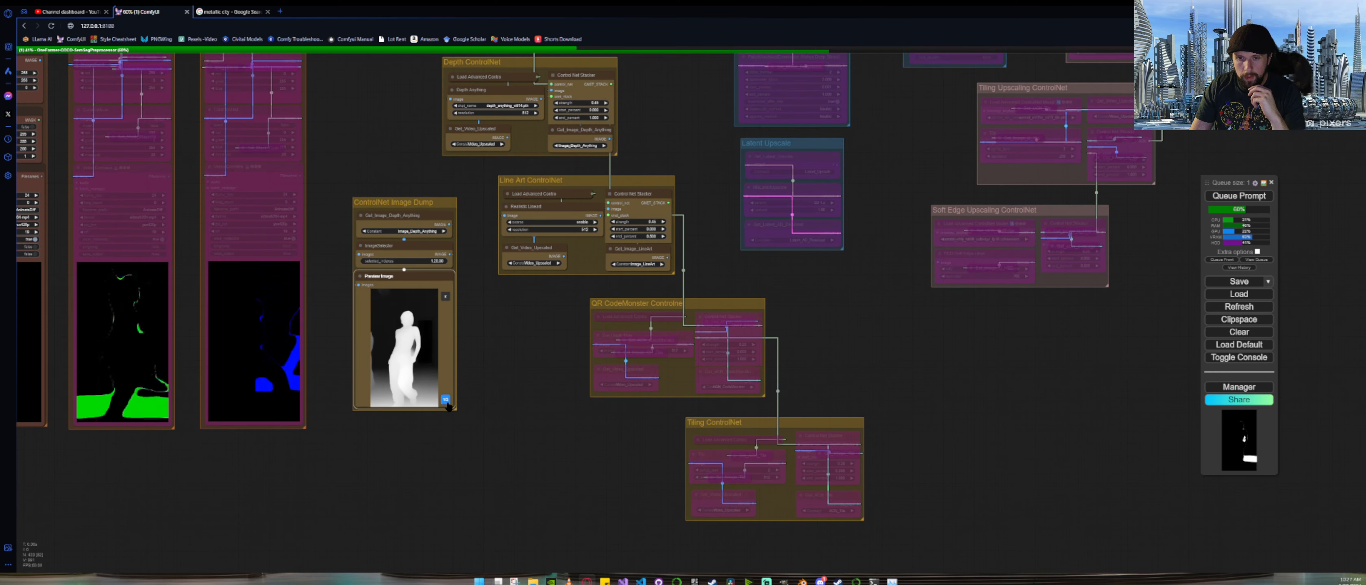
{"action": "left_click", "coordinate": [446, 401]}
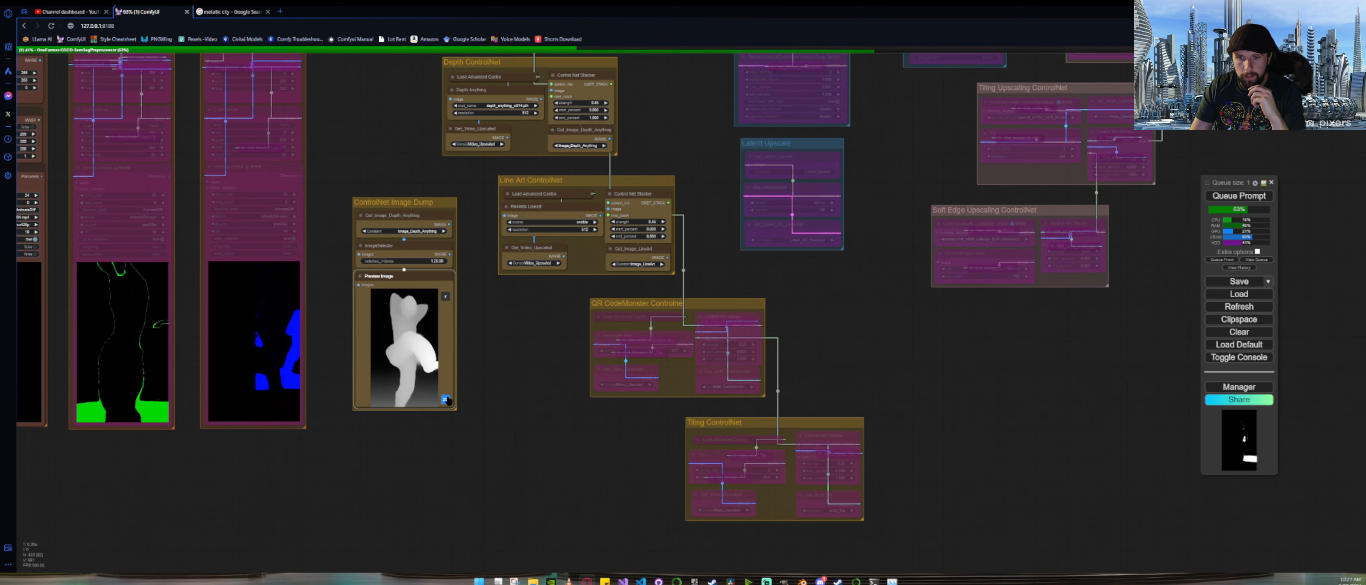
{"action": "left_click", "coordinate": [448, 398]}
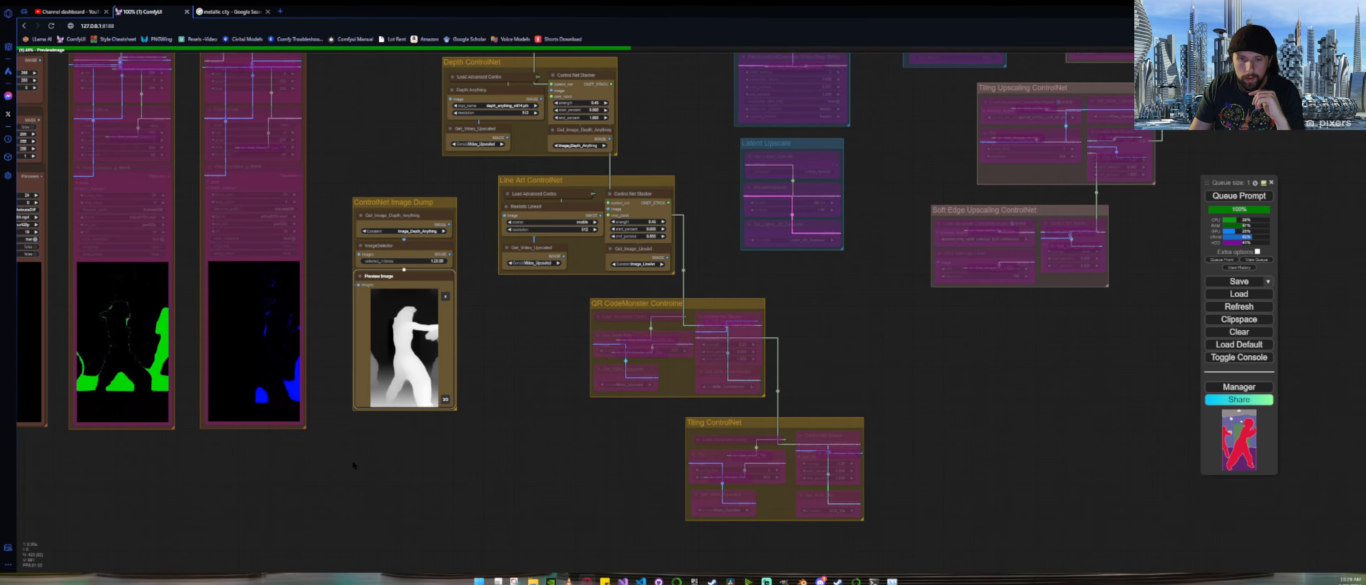
Step: Inspect the ColorToMask and Video Combine settings in the Mask Red, Mask Blue and Mask Green groups
{"action": "left_click_drag", "start_coordinate": [352, 460], "coordinate": [879, 500]}
{"action": "scroll", "coordinate": [823, 507], "scroll_direction": "down", "scroll_amount": 5}
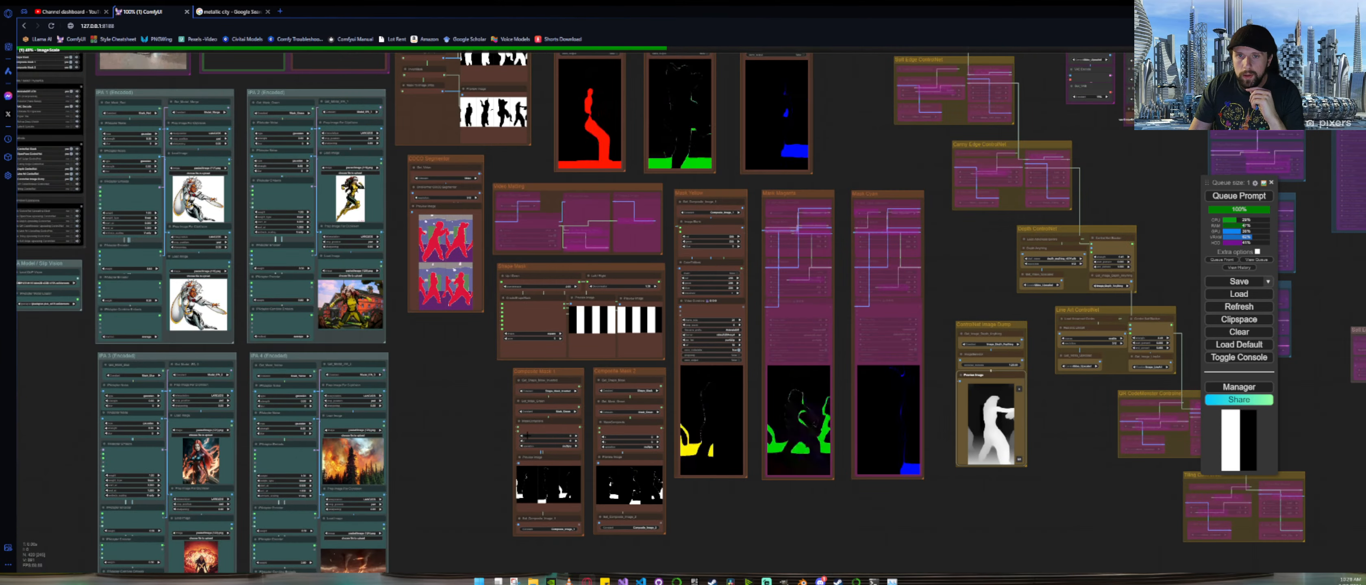
{"action": "left_click_drag", "start_coordinate": [452, 370], "coordinate": [299, 570]}
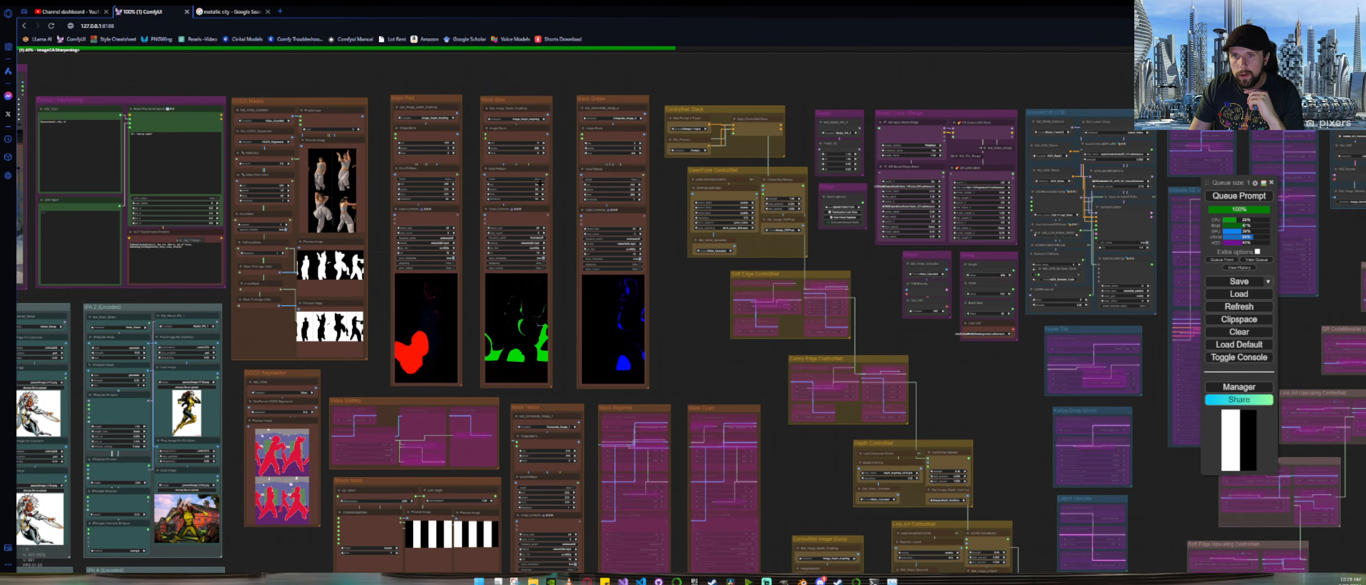
{"action": "scroll", "coordinate": [559, 175], "scroll_direction": "up", "scroll_amount": 6}
{"action": "scroll", "coordinate": [559, 176], "scroll_direction": "up", "scroll_amount": 1}
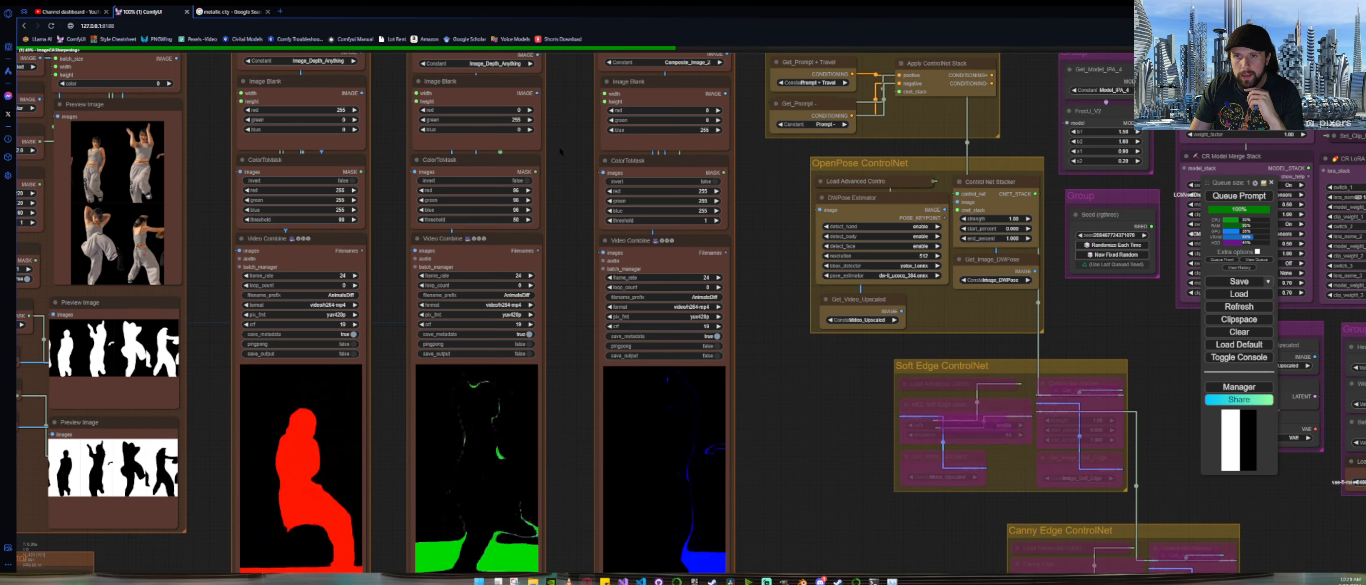
{"action": "left_click_drag", "start_coordinate": [557, 154], "coordinate": [549, 175]}
{"action": "scroll", "coordinate": [549, 175], "scroll_direction": "down", "scroll_amount": 2}
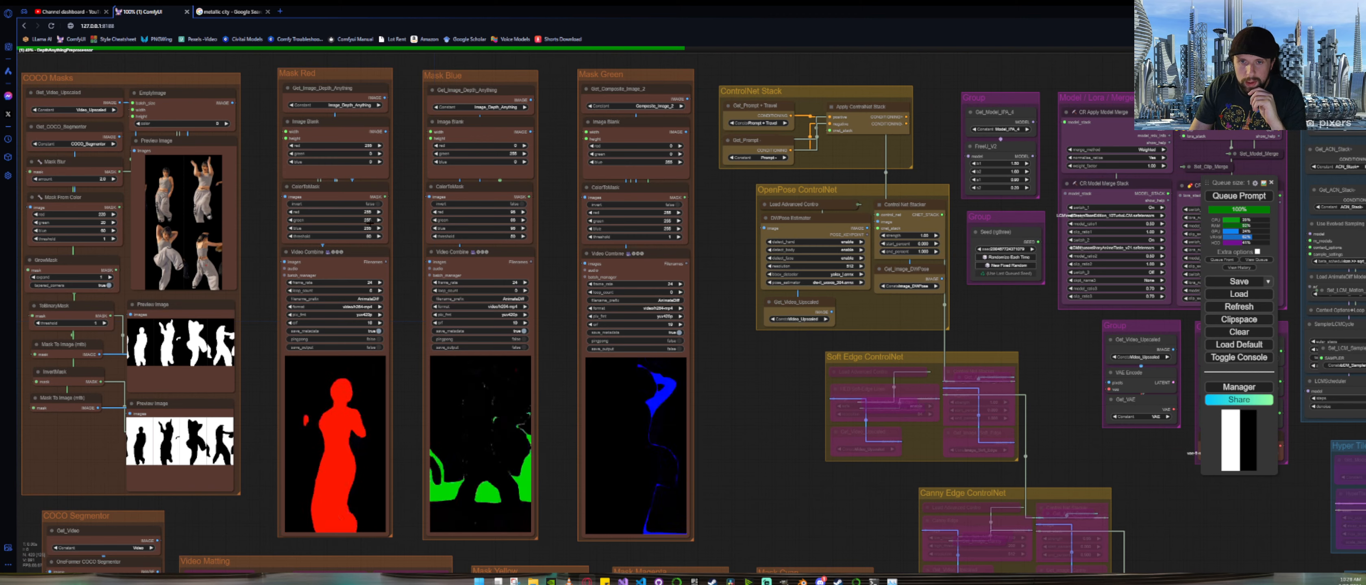
{"action": "scroll", "coordinate": [371, 215], "scroll_direction": "up", "scroll_amount": 8}
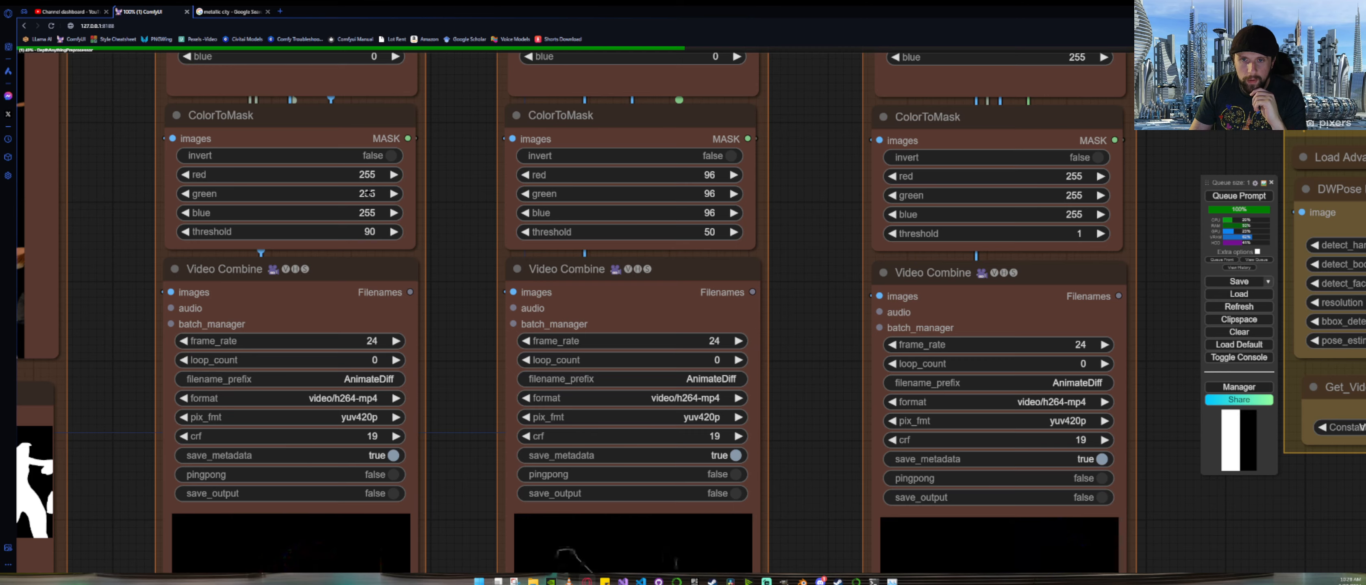
{"action": "scroll", "coordinate": [373, 222], "scroll_direction": "down", "scroll_amount": 8}
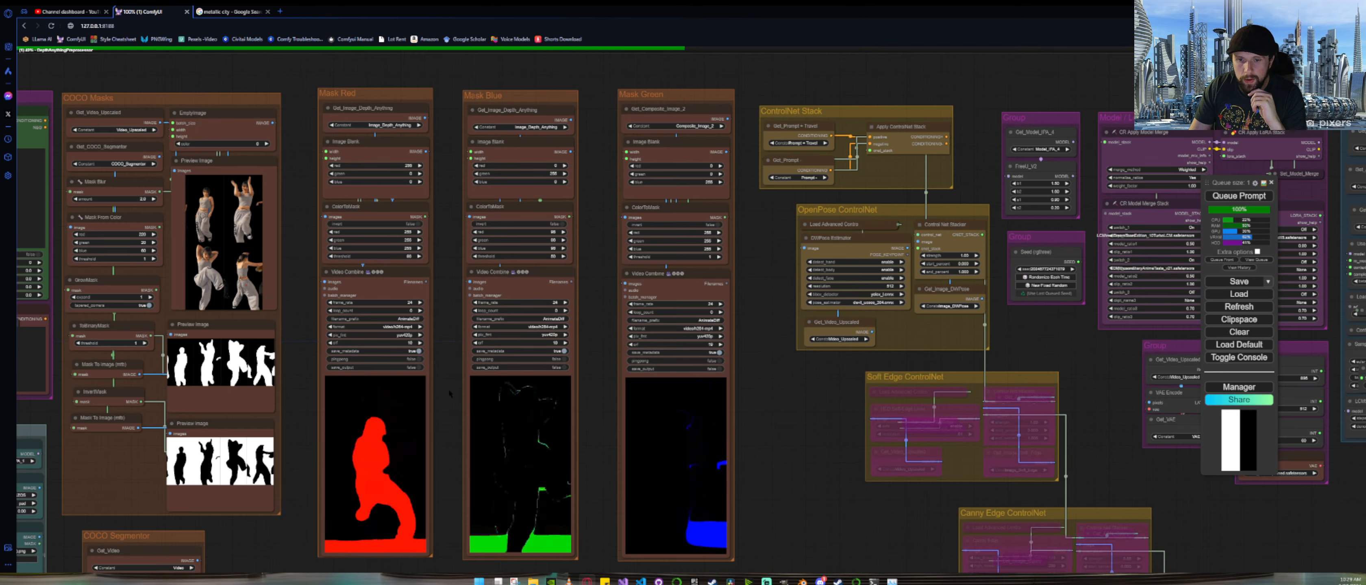
{"action": "left_click_drag", "start_coordinate": [448, 388], "coordinate": [470, 294]}
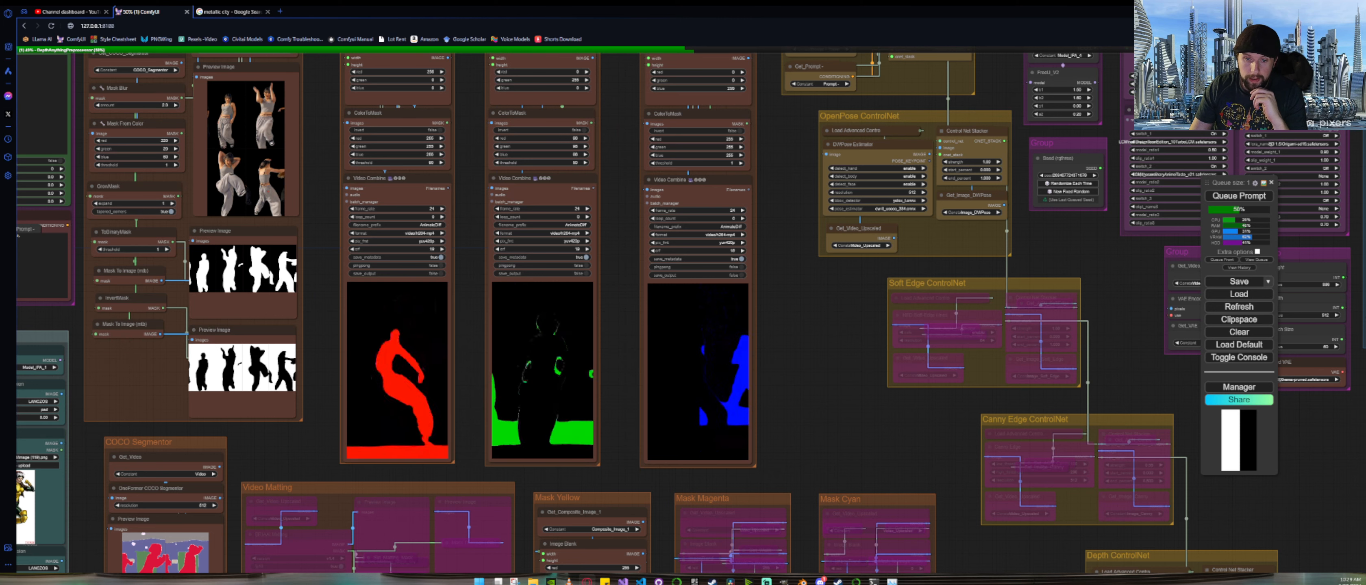
Step: Examine the depth map preview in the ControlNet Image Dump group at close range
{"action": "scroll", "coordinate": [640, 379], "scroll_direction": "down", "scroll_amount": 3}
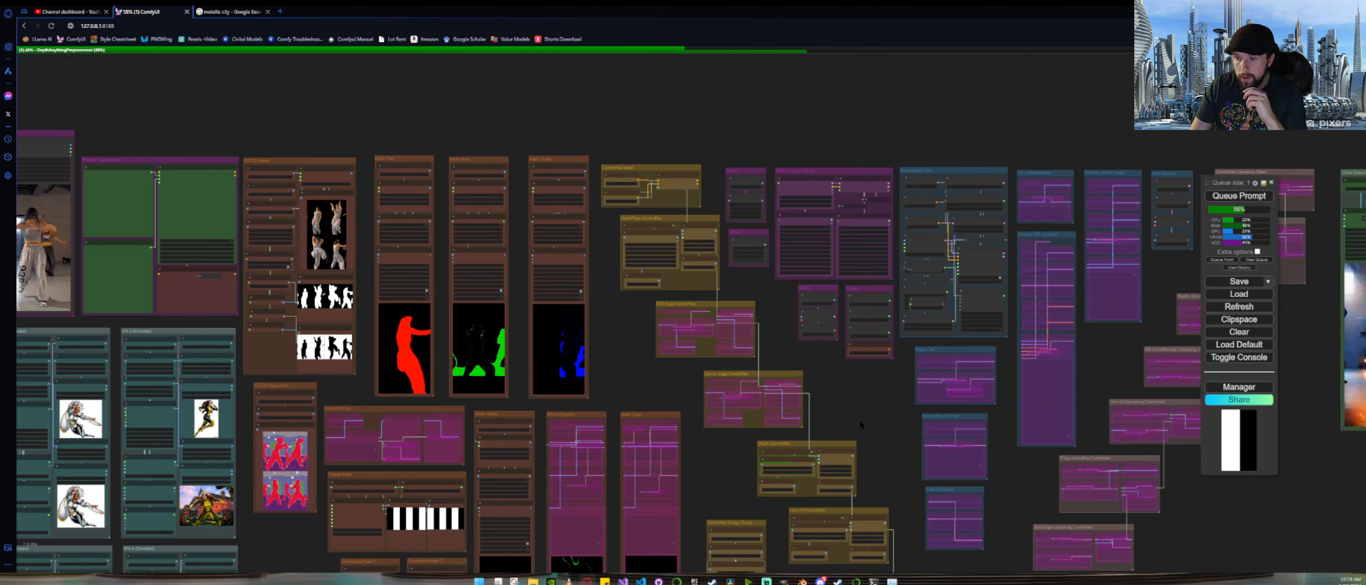
{"action": "left_click_drag", "start_coordinate": [859, 420], "coordinate": [662, 181]}
{"action": "scroll", "coordinate": [519, 360], "scroll_direction": "up", "scroll_amount": 10}
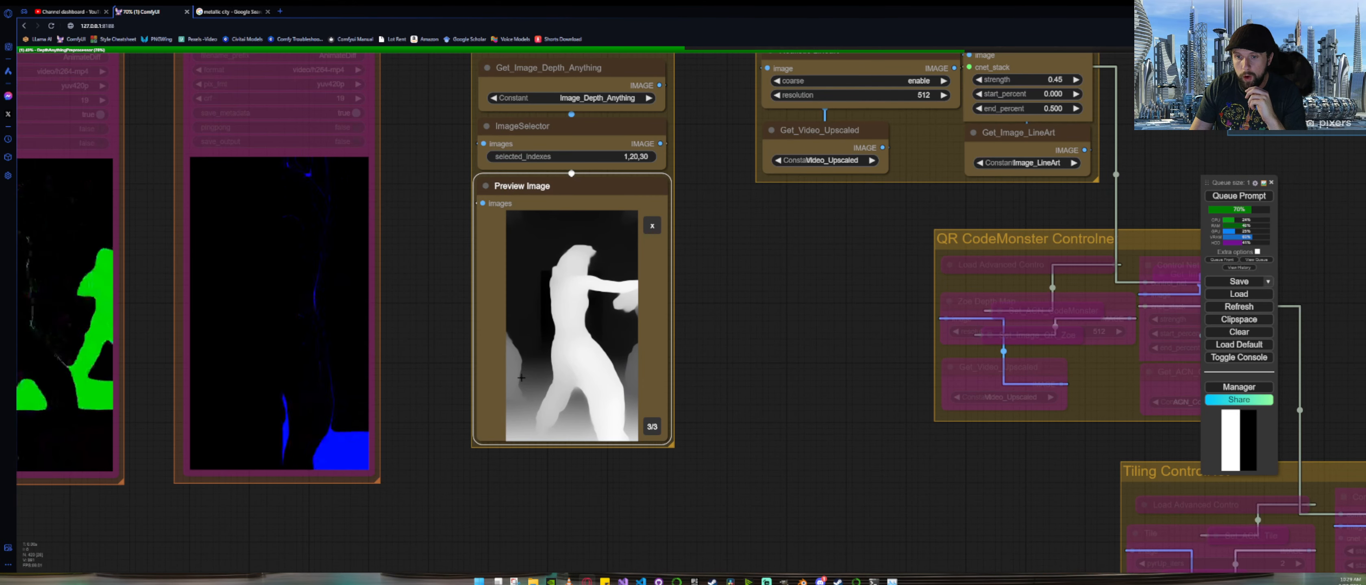
{"action": "scroll", "coordinate": [442, 320], "scroll_direction": "down", "scroll_amount": 8}
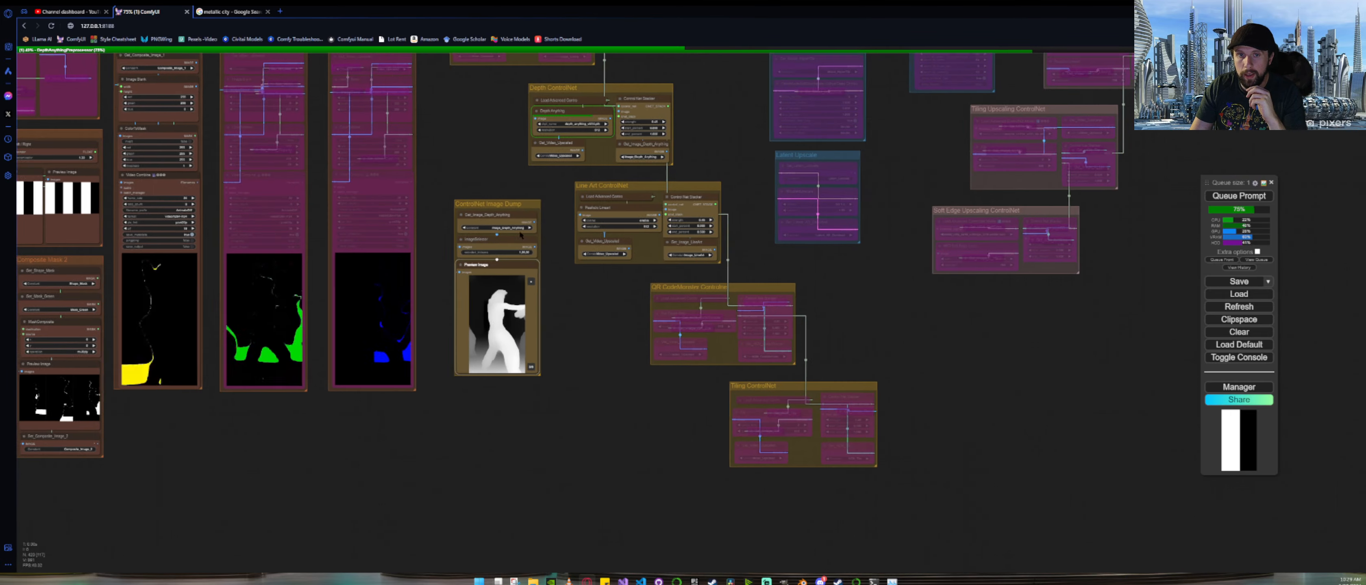
Step: Compare the Image Blank colors and ColorToMask thresholds of the red, blue and green mask groups with their video previews
{"action": "left_click_drag", "start_coordinate": [433, 225], "coordinate": [594, 545]}
{"action": "scroll", "coordinate": [345, 274], "scroll_direction": "up", "scroll_amount": 6}
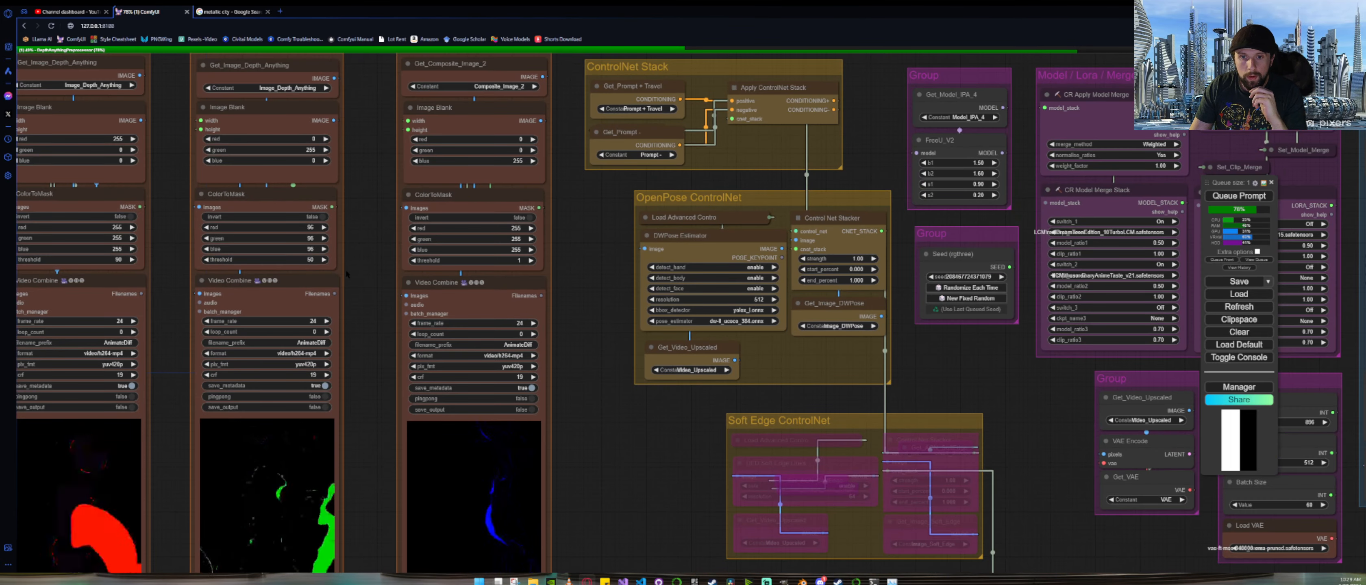
{"action": "left_click_drag", "start_coordinate": [359, 277], "coordinate": [418, 181]}
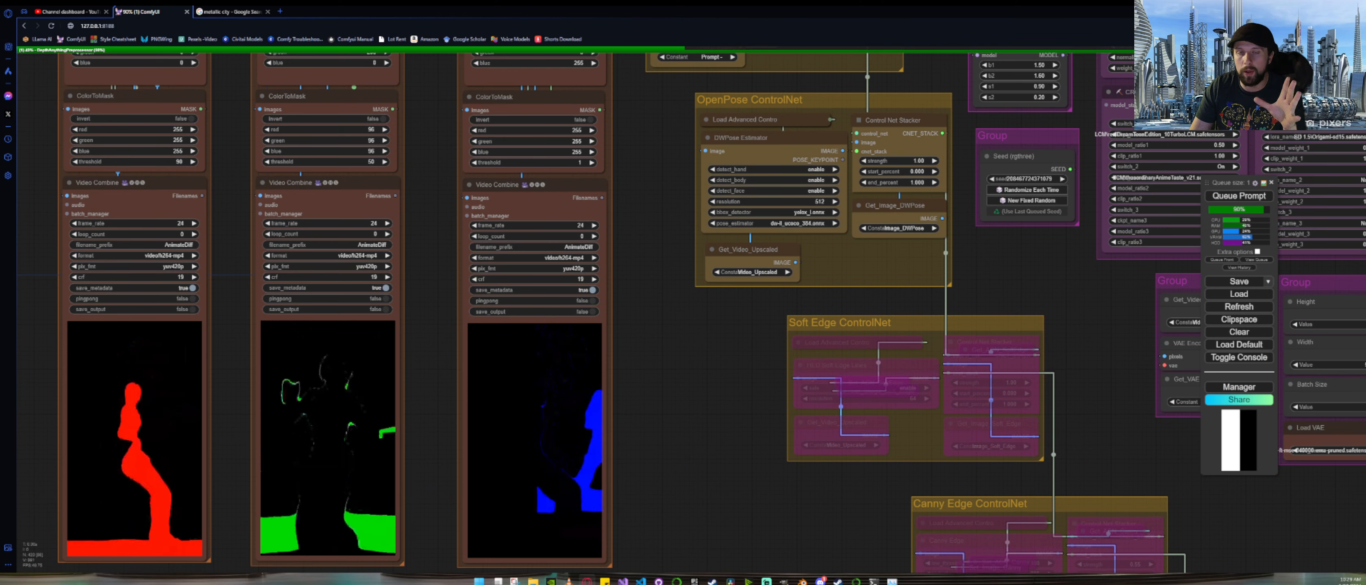
{"action": "scroll", "coordinate": [344, 435], "scroll_direction": "down", "scroll_amount": 3}
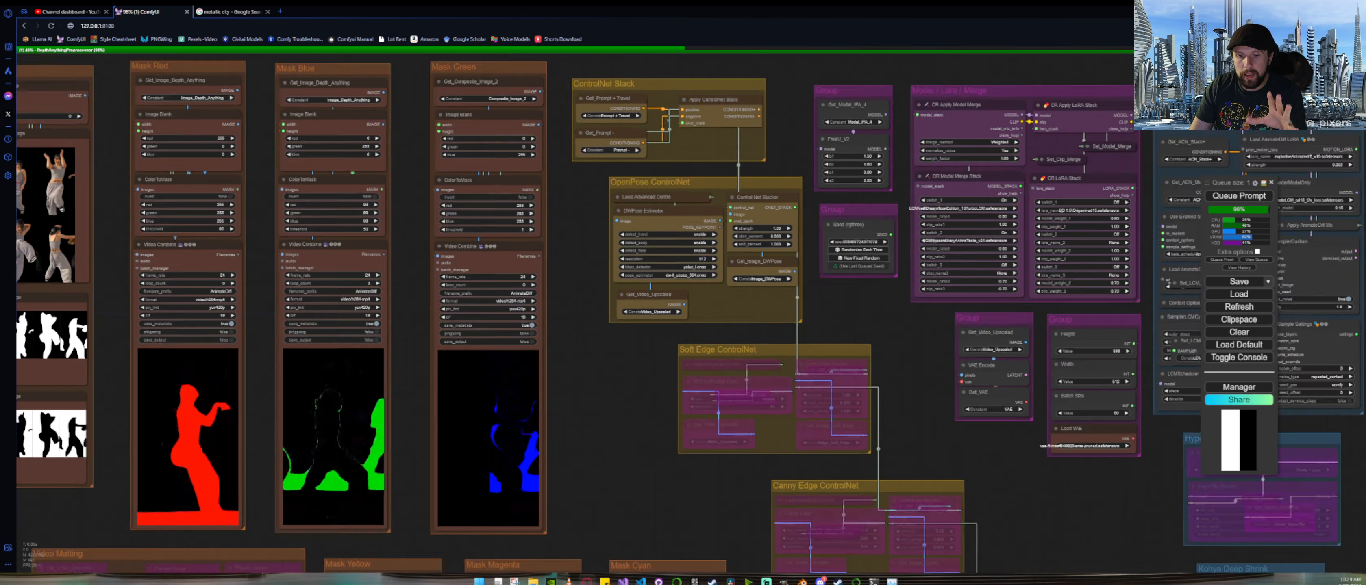
{"action": "scroll", "coordinate": [350, 432], "scroll_direction": "down", "scroll_amount": 2}
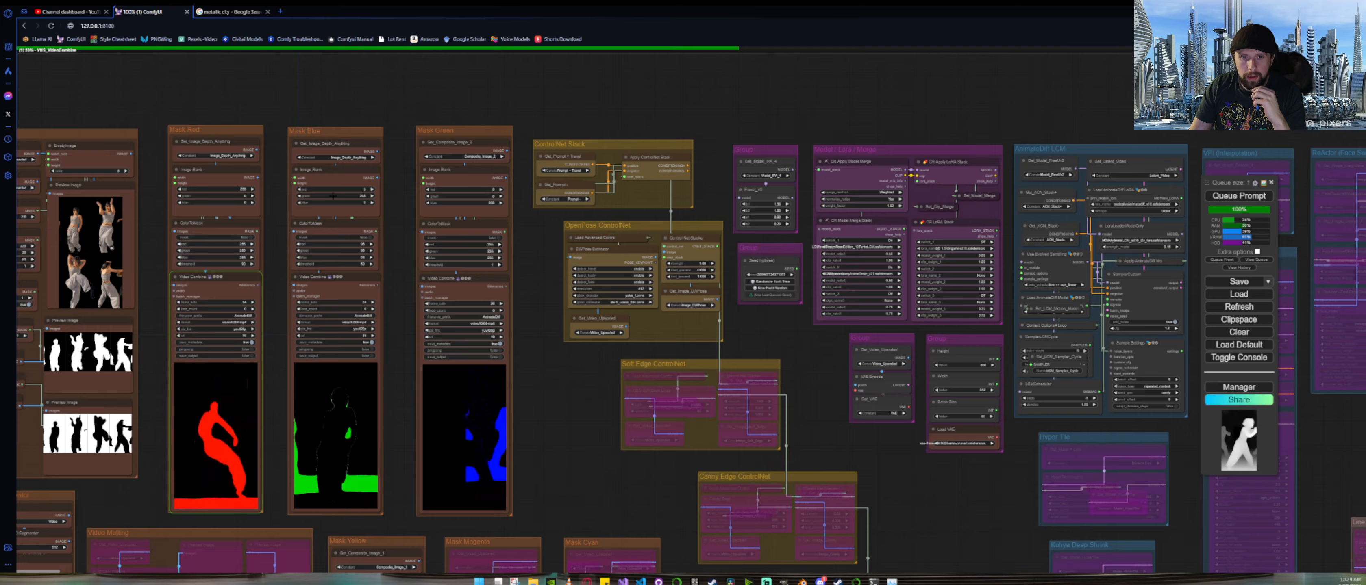
{"action": "scroll", "coordinate": [333, 196], "scroll_direction": "up", "scroll_amount": 8}
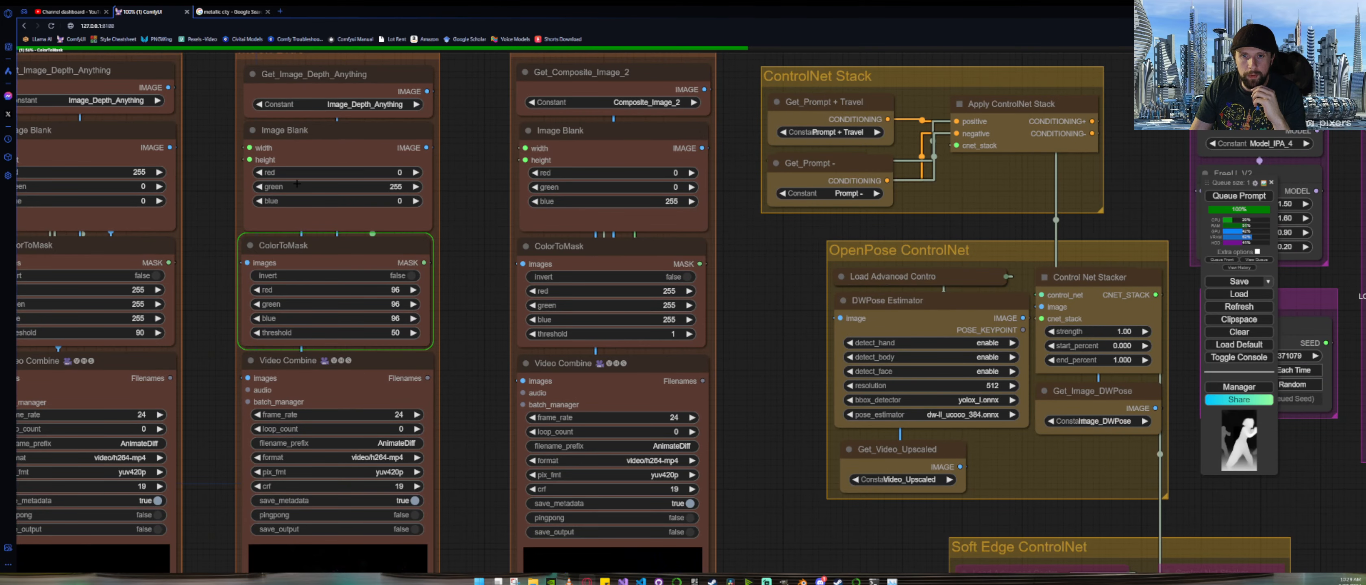
{"action": "scroll", "coordinate": [331, 196], "scroll_direction": "down", "scroll_amount": 4}
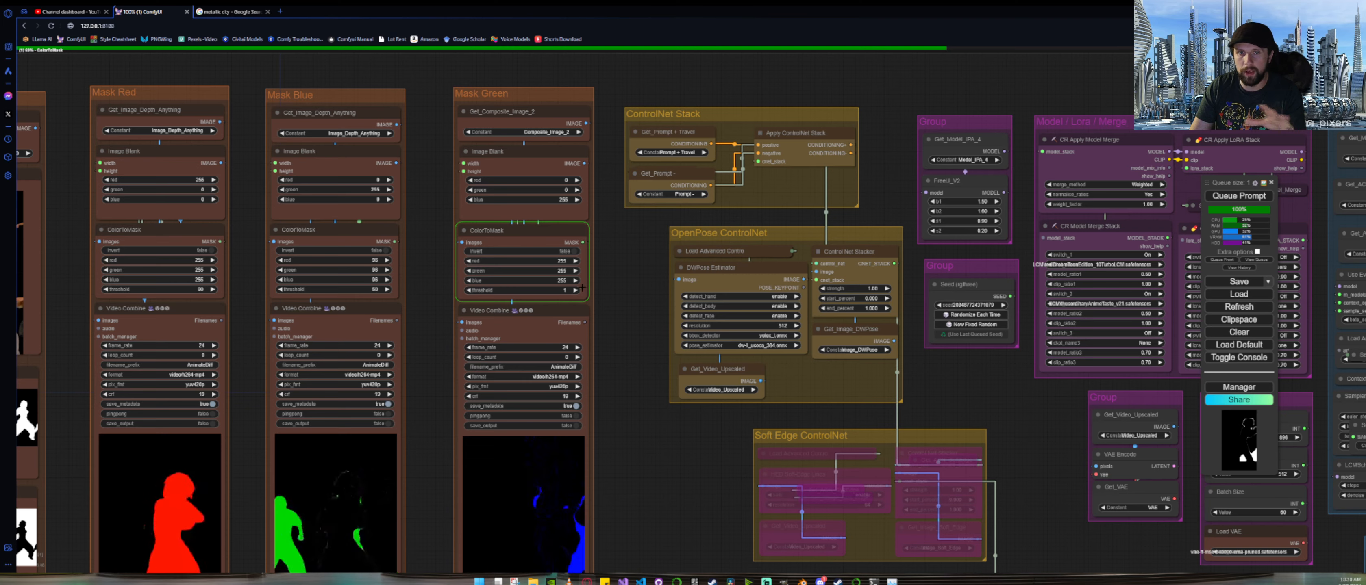
{"action": "left_click_drag", "start_coordinate": [629, 338], "coordinate": [552, 241]}
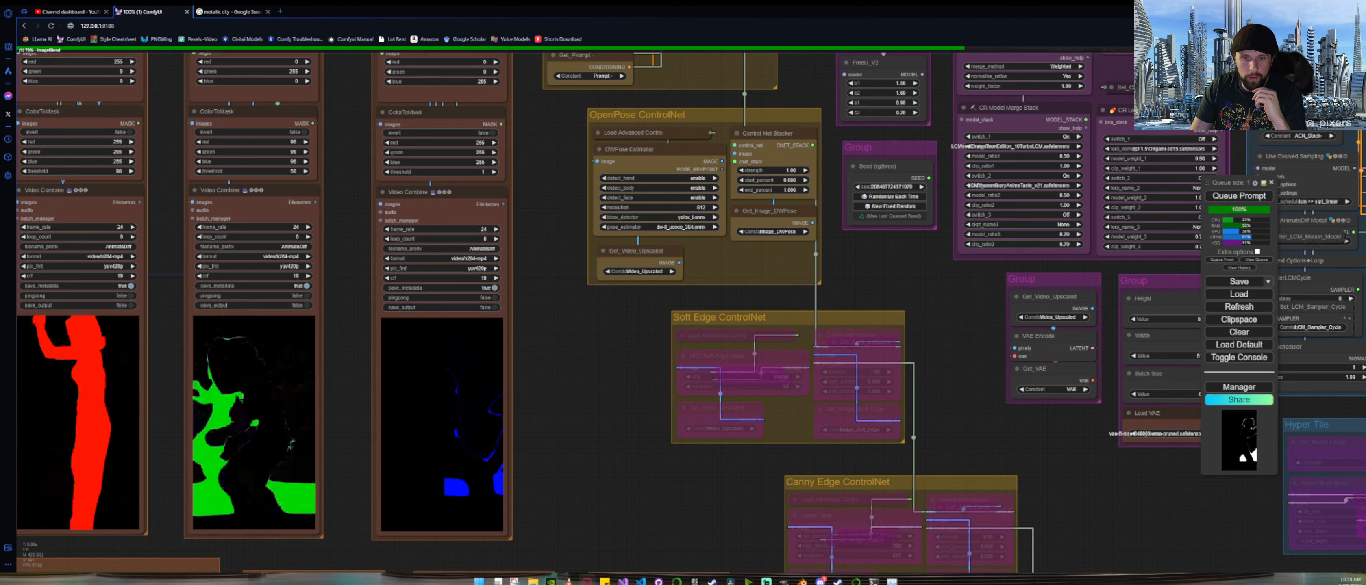
Step: Look past the ControlNet groups and examine how the shape mask and green mask are combined in the Composite Mask groups
{"action": "scroll", "coordinate": [262, 214], "scroll_direction": "down", "scroll_amount": 4}
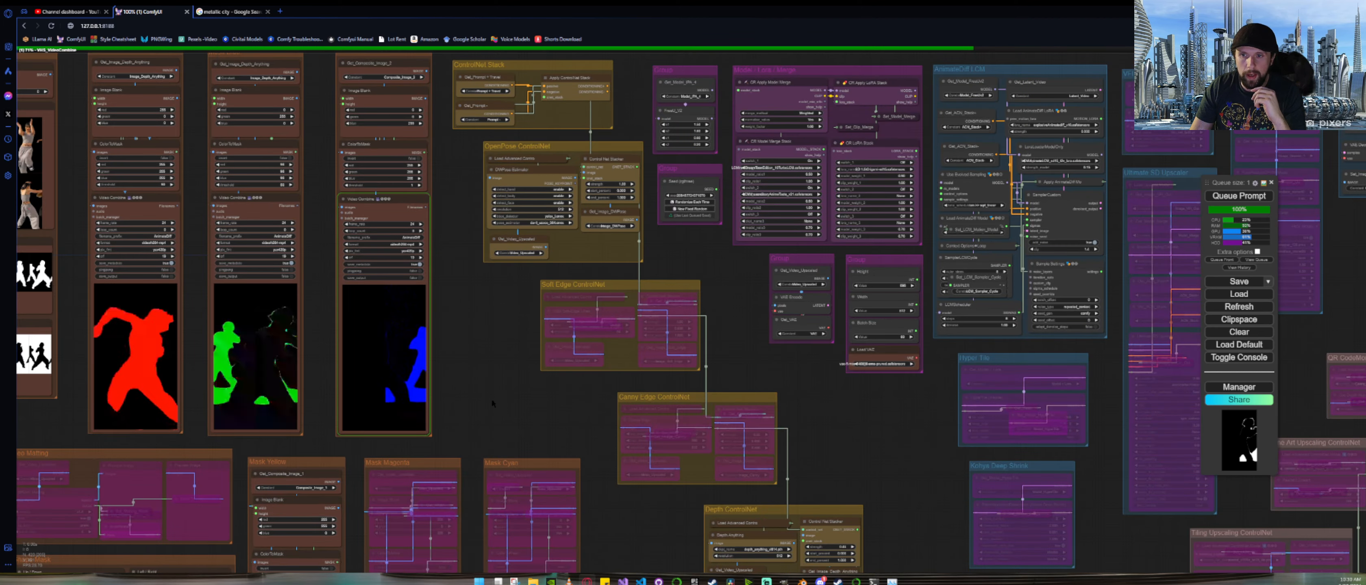
{"action": "left_click_drag", "start_coordinate": [566, 412], "coordinate": [254, 211]}
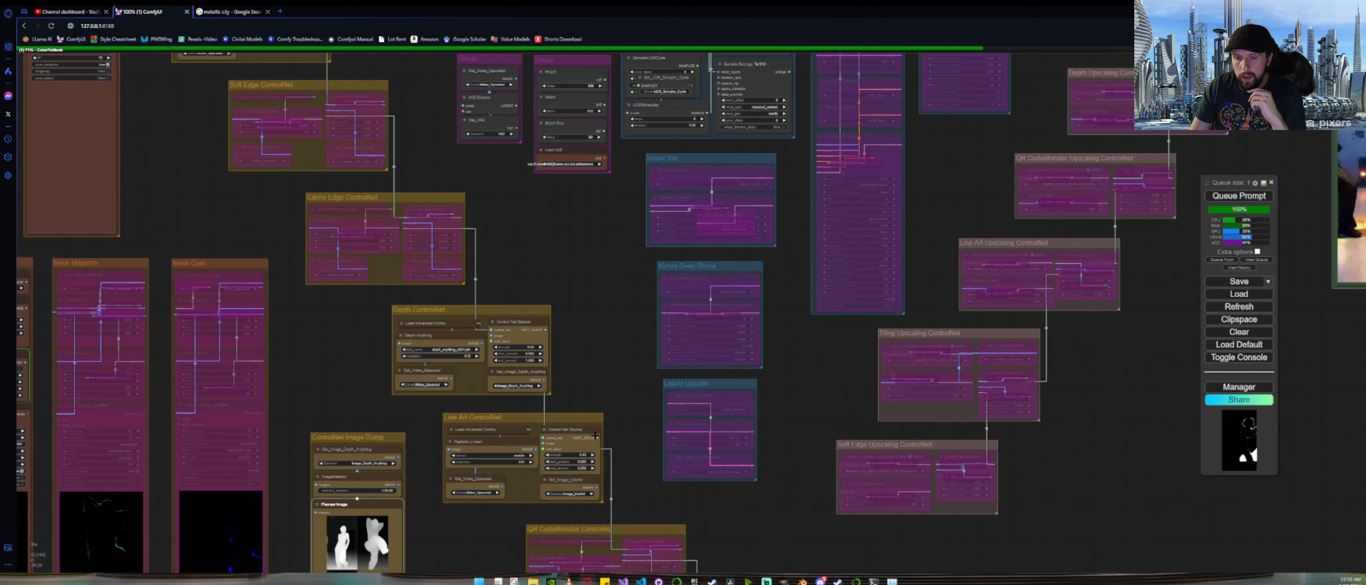
{"action": "left_click_drag", "start_coordinate": [626, 368], "coordinate": [1064, 324]}
{"action": "left_click_drag", "start_coordinate": [59, 455], "coordinate": [185, 327]}
{"action": "scroll", "coordinate": [202, 411], "scroll_direction": "up", "scroll_amount": 2}
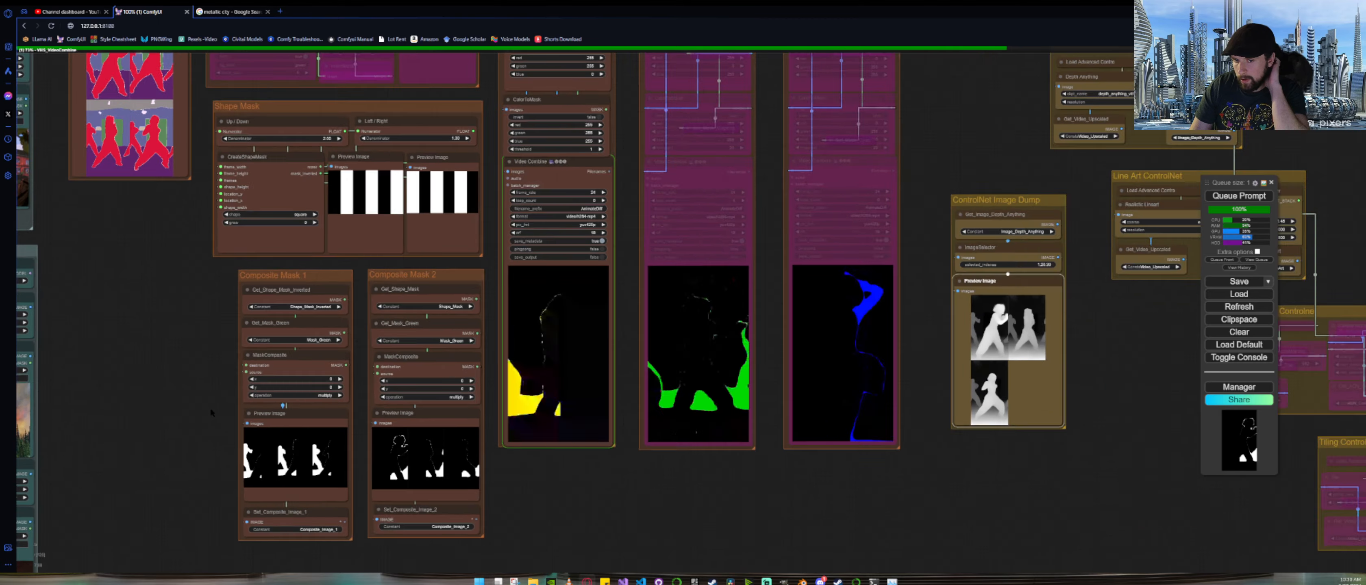
{"action": "scroll", "coordinate": [210, 406], "scroll_direction": "up", "scroll_amount": 2}
{"action": "left_click_drag", "start_coordinate": [194, 425], "coordinate": [123, 418]}
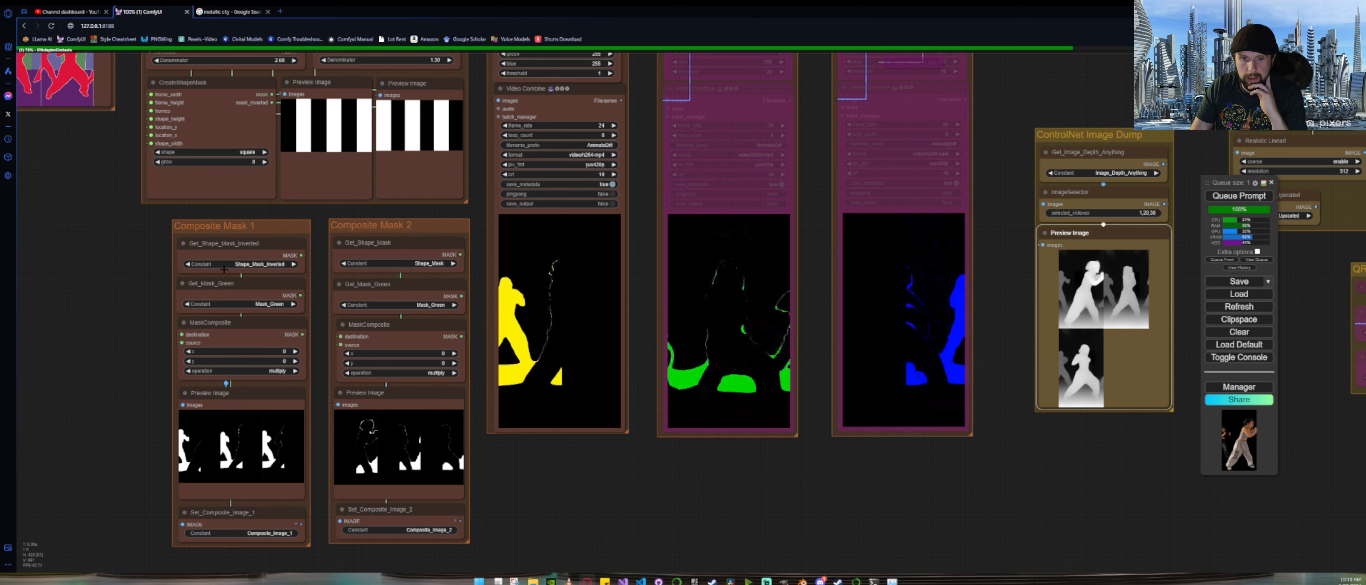
Step: Open the first frame of the Composite Mask 1 preview and the second frame of Composite Mask 2, and compare them enlarged
{"action": "left_click", "coordinate": [226, 385]}
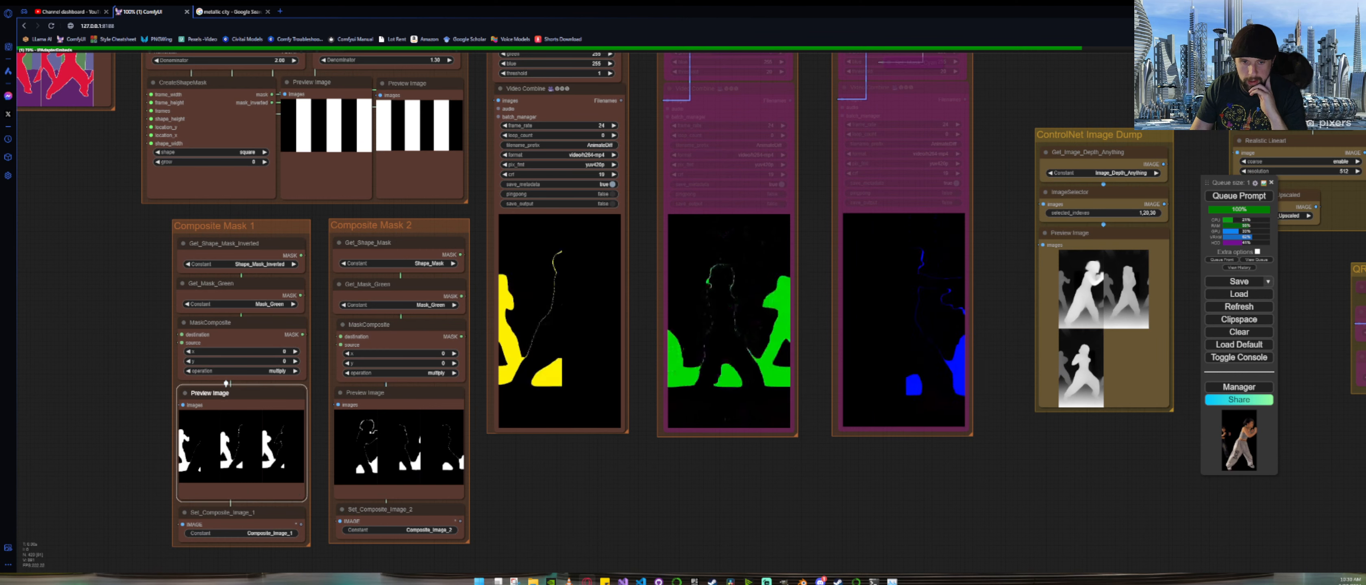
{"action": "left_click", "coordinate": [199, 446]}
{"action": "left_click", "coordinate": [399, 448]}
{"action": "left_click_drag", "start_coordinate": [129, 461], "coordinate": [141, 378]}
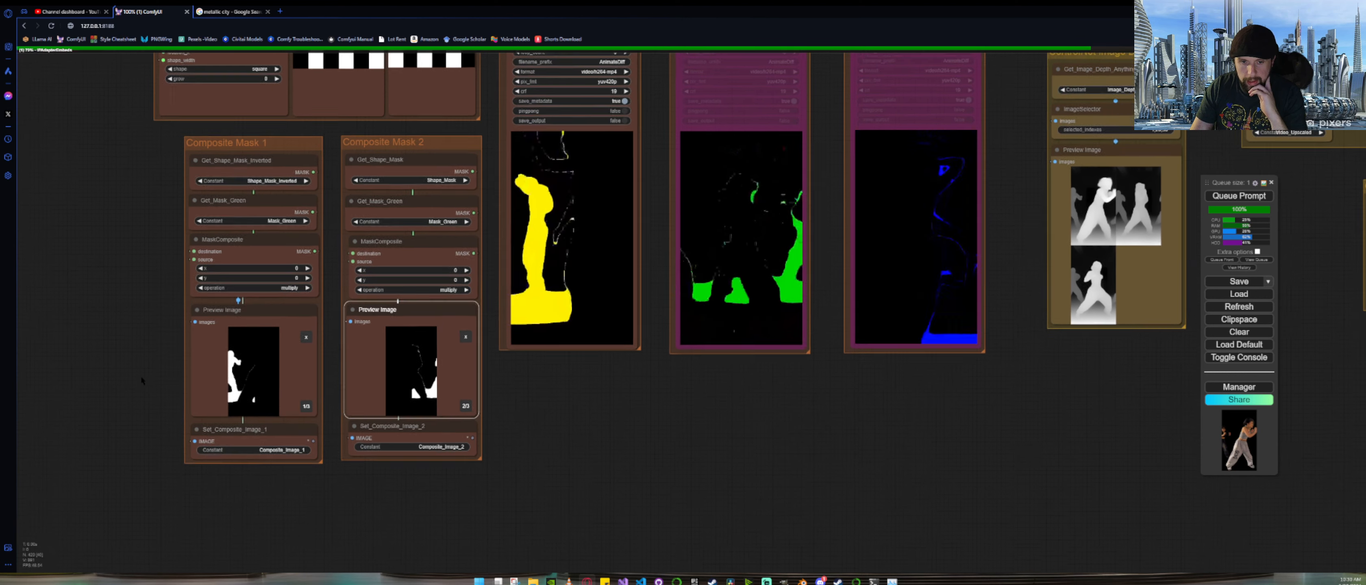
{"action": "scroll", "coordinate": [237, 371], "scroll_direction": "up", "scroll_amount": 10}
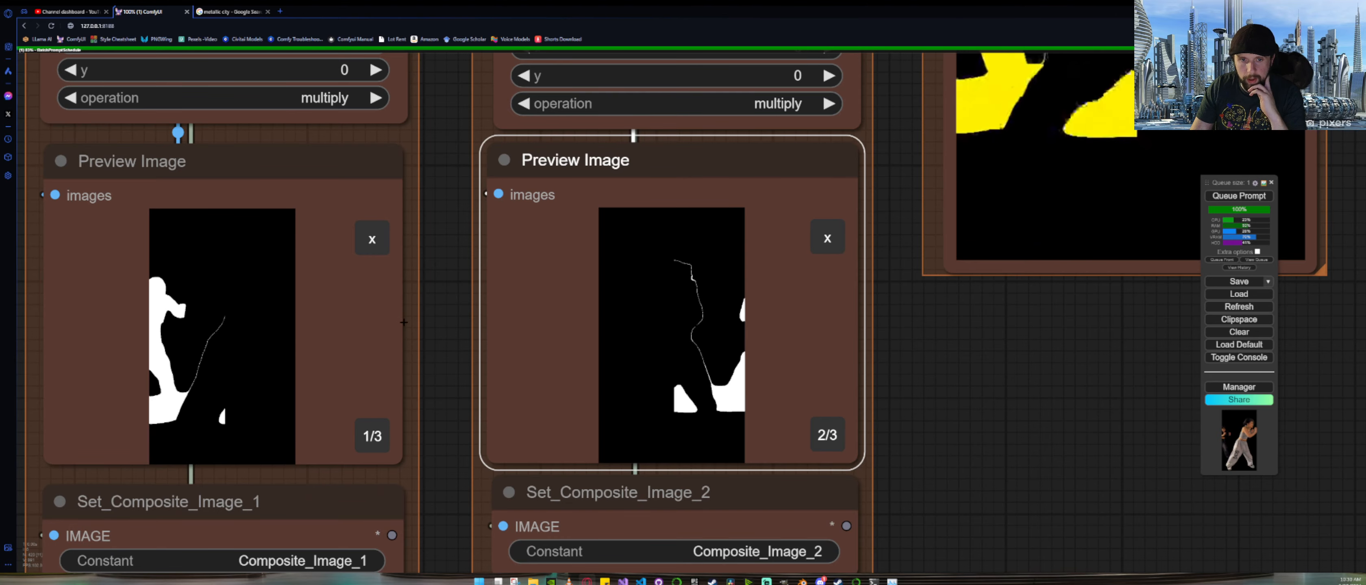
{"action": "scroll", "coordinate": [423, 320], "scroll_direction": "down", "scroll_amount": 16}
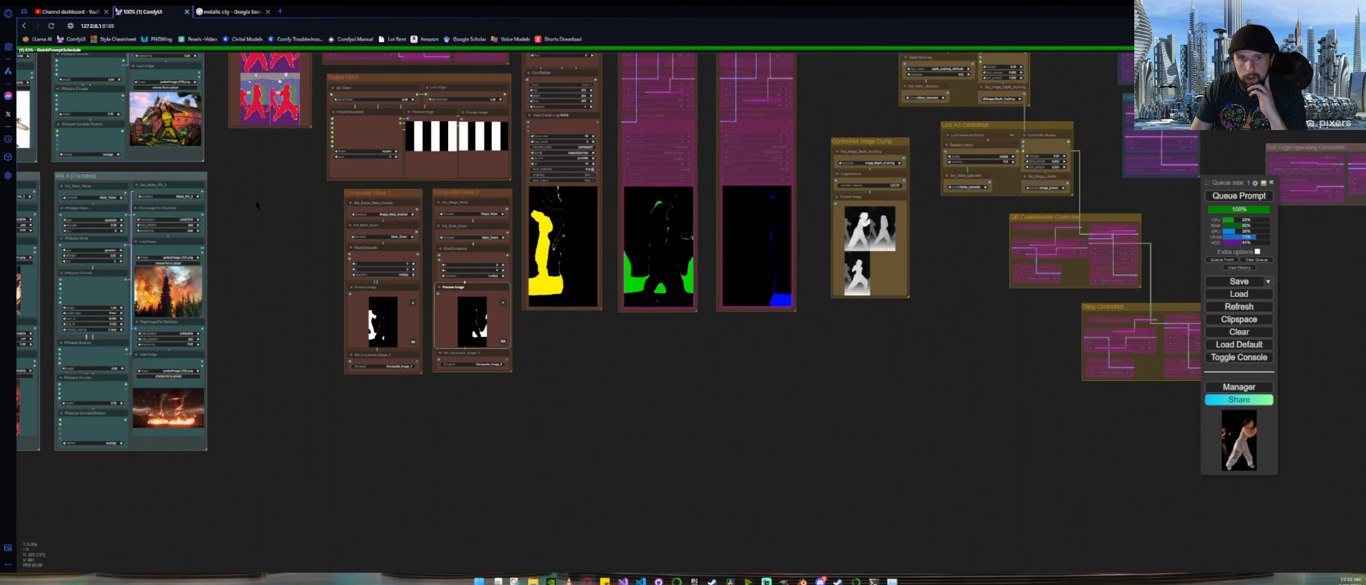
Step: Set the mask source of the IPA 2 (Encoded) group to Mask_Yellow
{"action": "left_click_drag", "start_coordinate": [315, 213], "coordinate": [521, 388]}
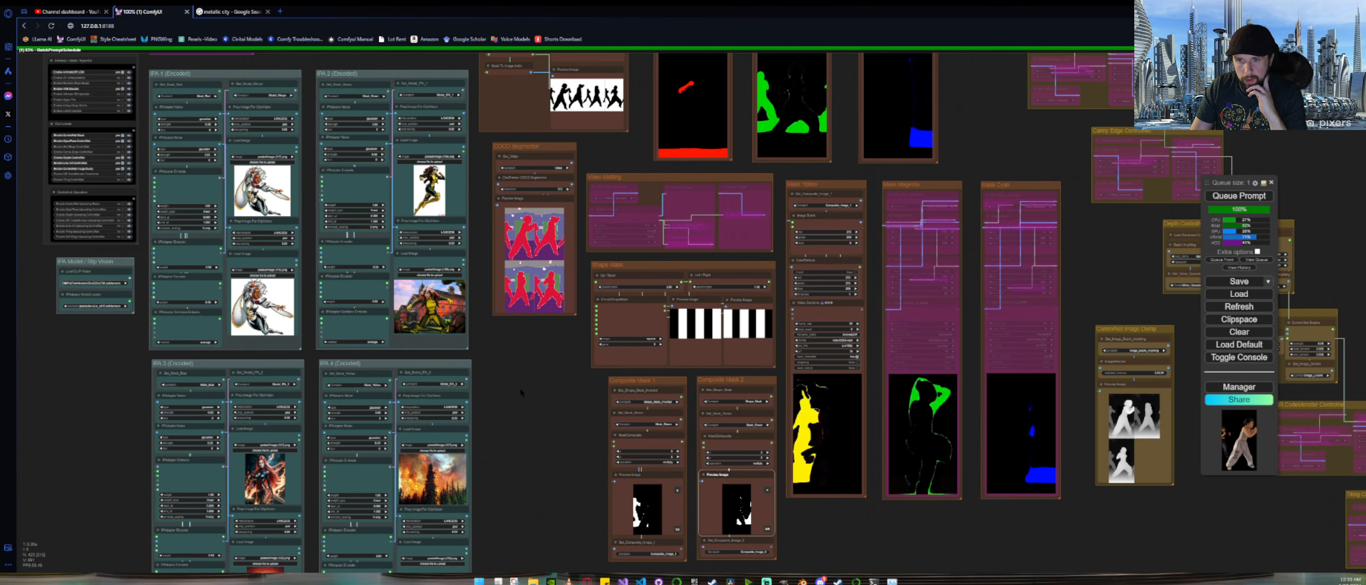
{"action": "scroll", "coordinate": [521, 388], "scroll_direction": "down", "scroll_amount": 3}
{"action": "scroll", "coordinate": [270, 177], "scroll_direction": "up", "scroll_amount": 8}
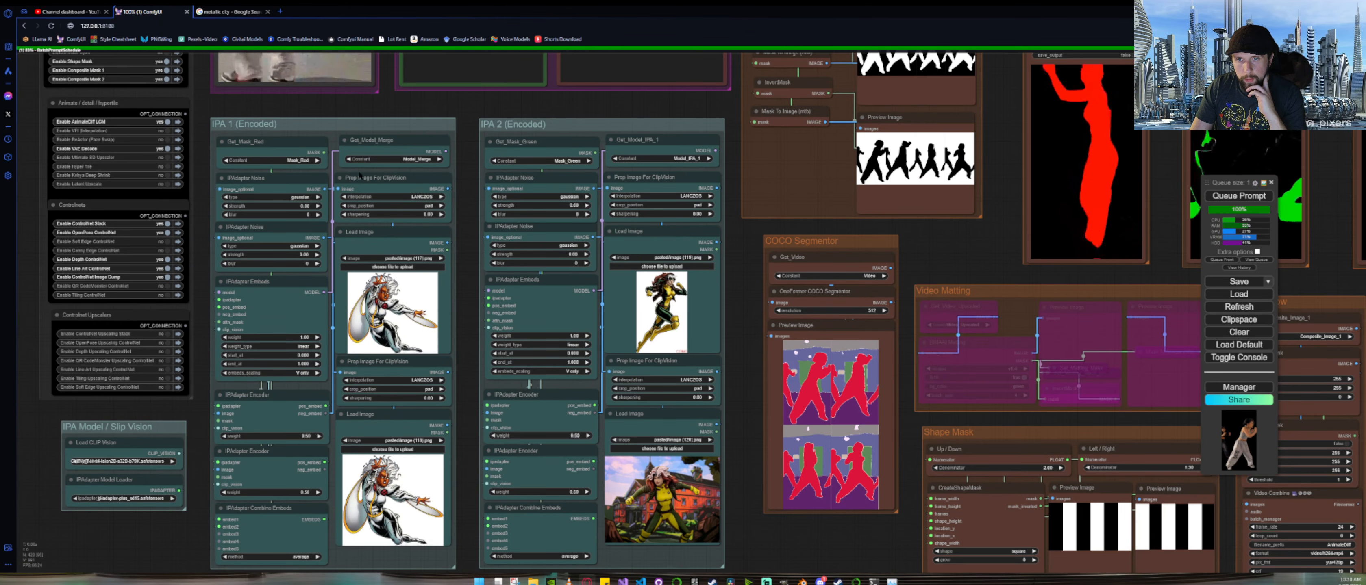
{"action": "left_click_drag", "start_coordinate": [728, 268], "coordinate": [544, 200]}
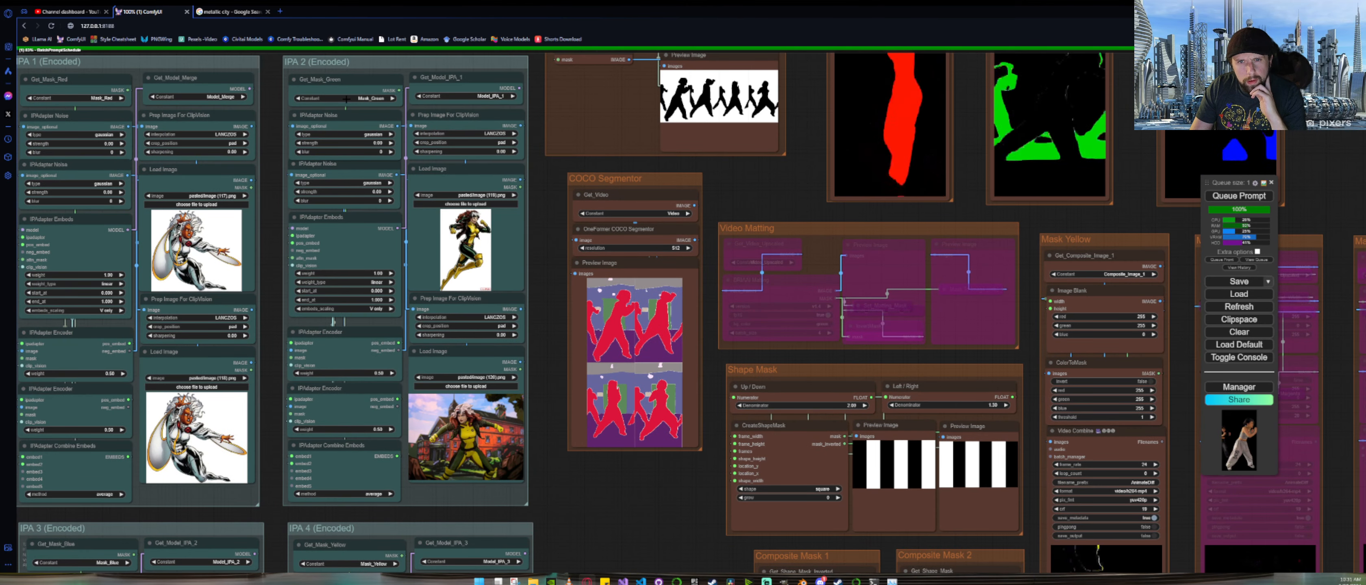
{"action": "scroll", "coordinate": [345, 99], "scroll_direction": "down", "scroll_amount": 3}
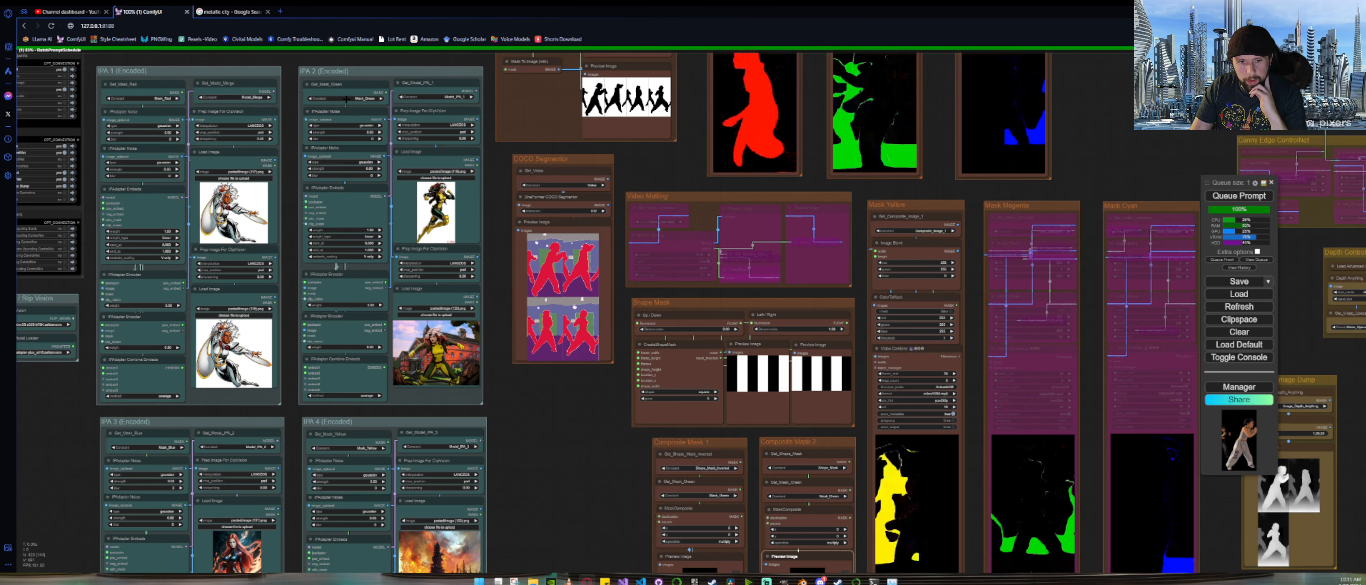
{"action": "scroll", "coordinate": [345, 99], "scroll_direction": "down", "scroll_amount": 2}
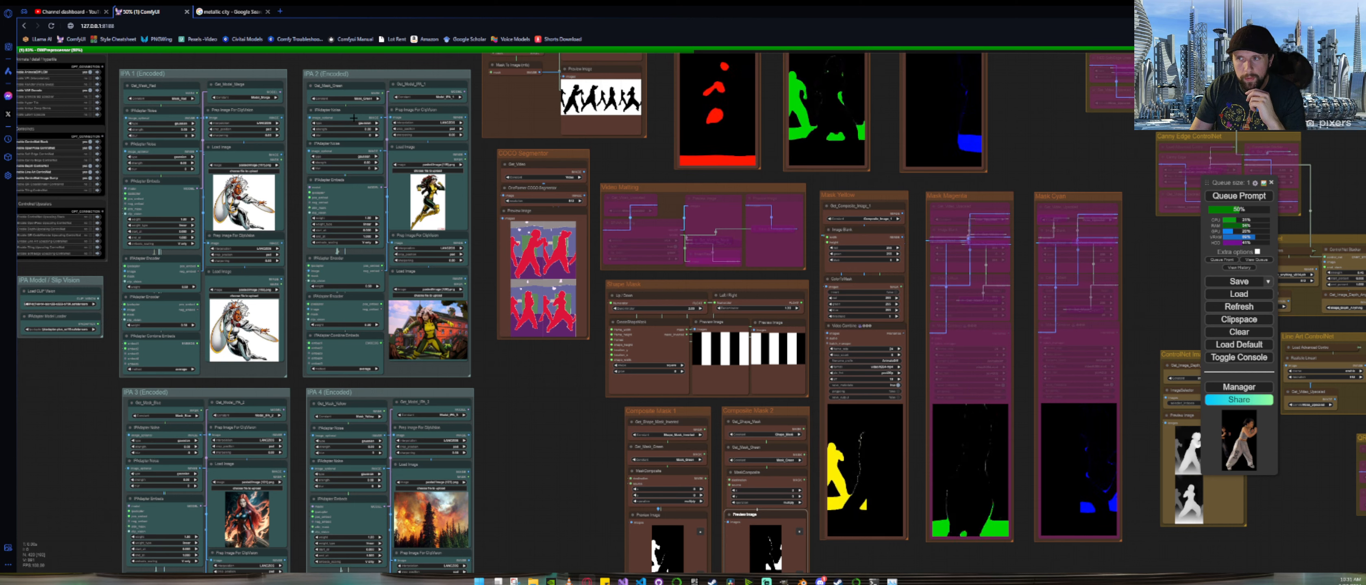
{"action": "left_click", "coordinate": [362, 98]}
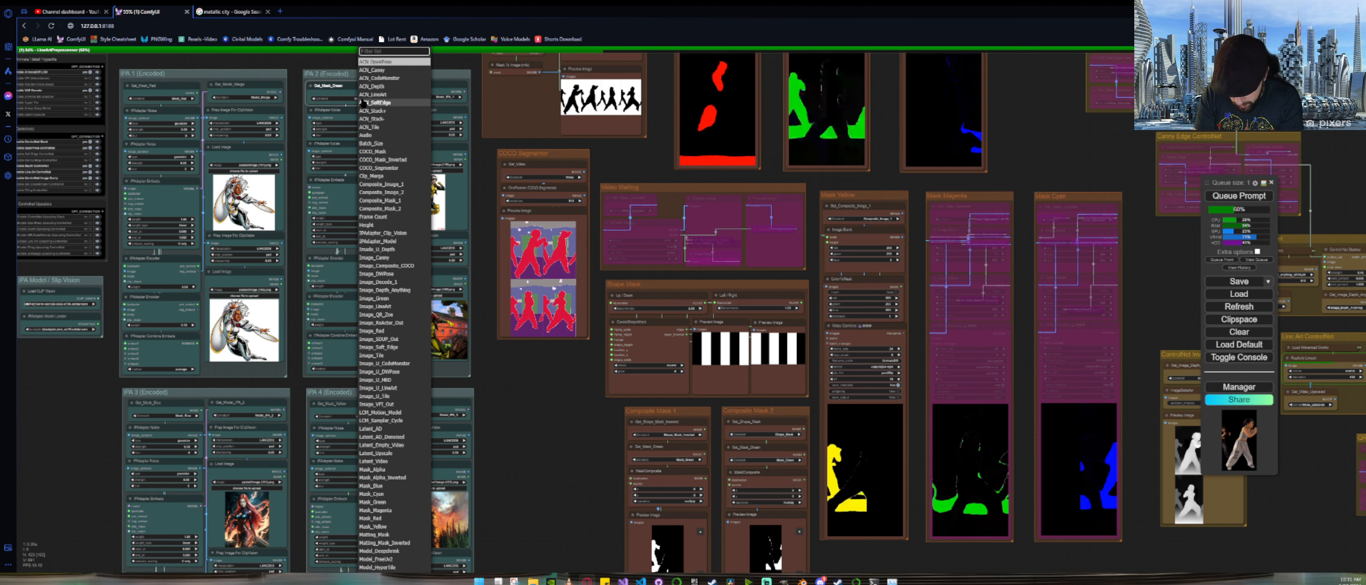
{"action": "type", "text": "ye"}
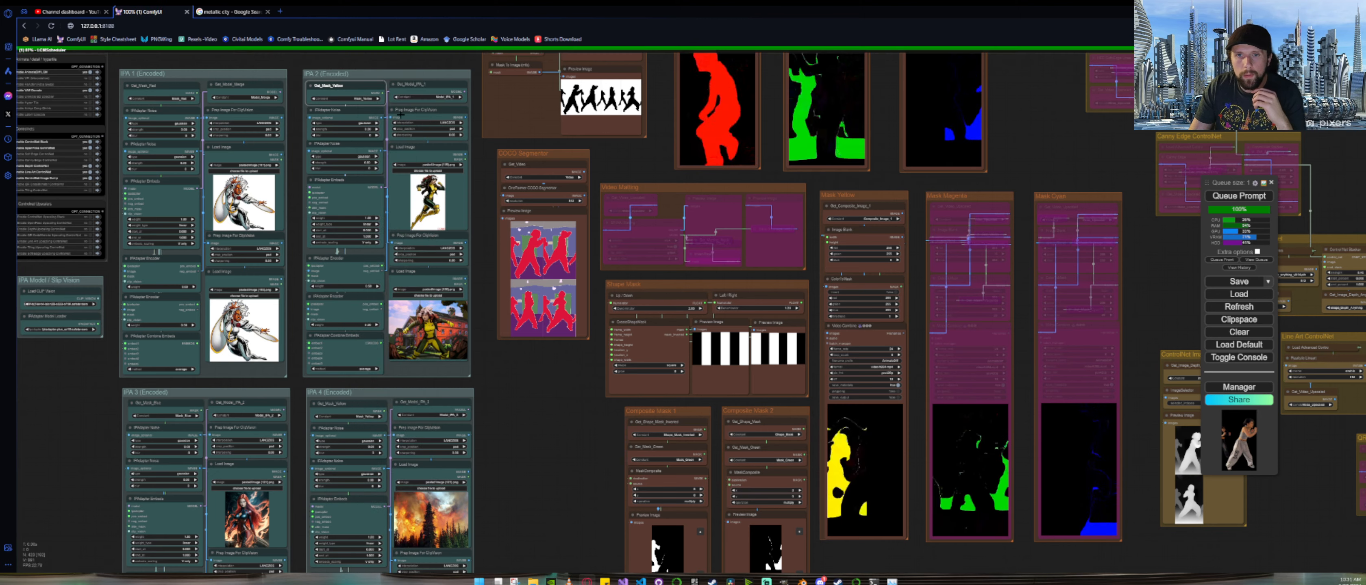
{"action": "scroll", "coordinate": [364, 101], "scroll_direction": "up", "scroll_amount": 9}
{"action": "left_click", "coordinate": [364, 100]}
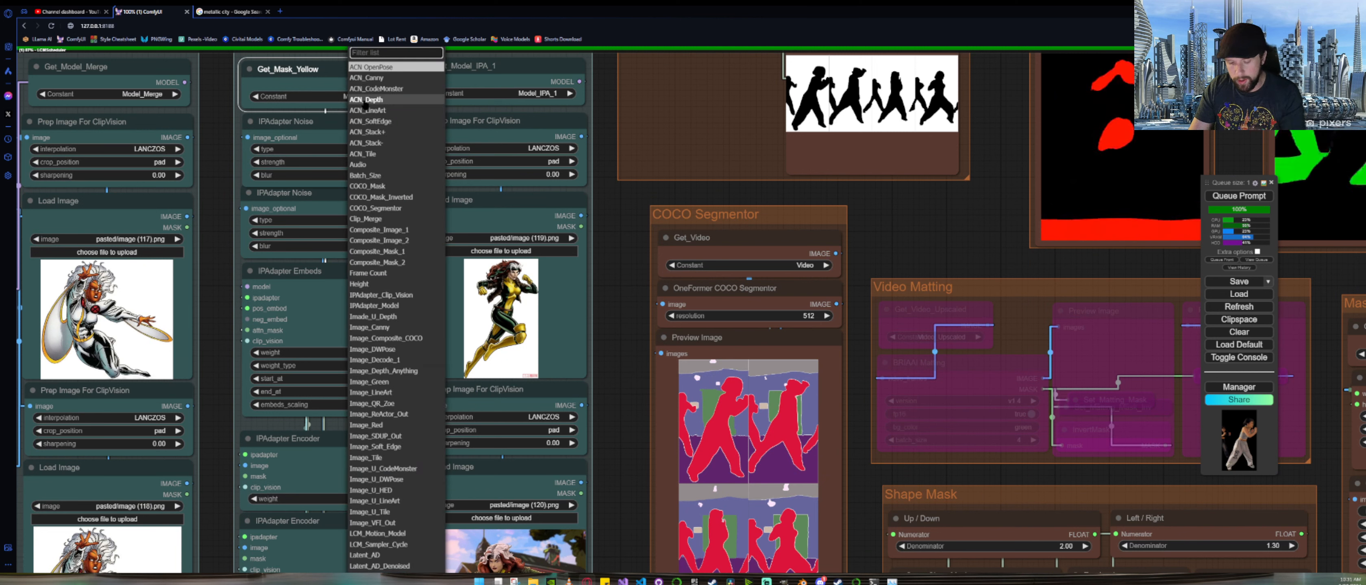
{"action": "type", "text": "yello"}
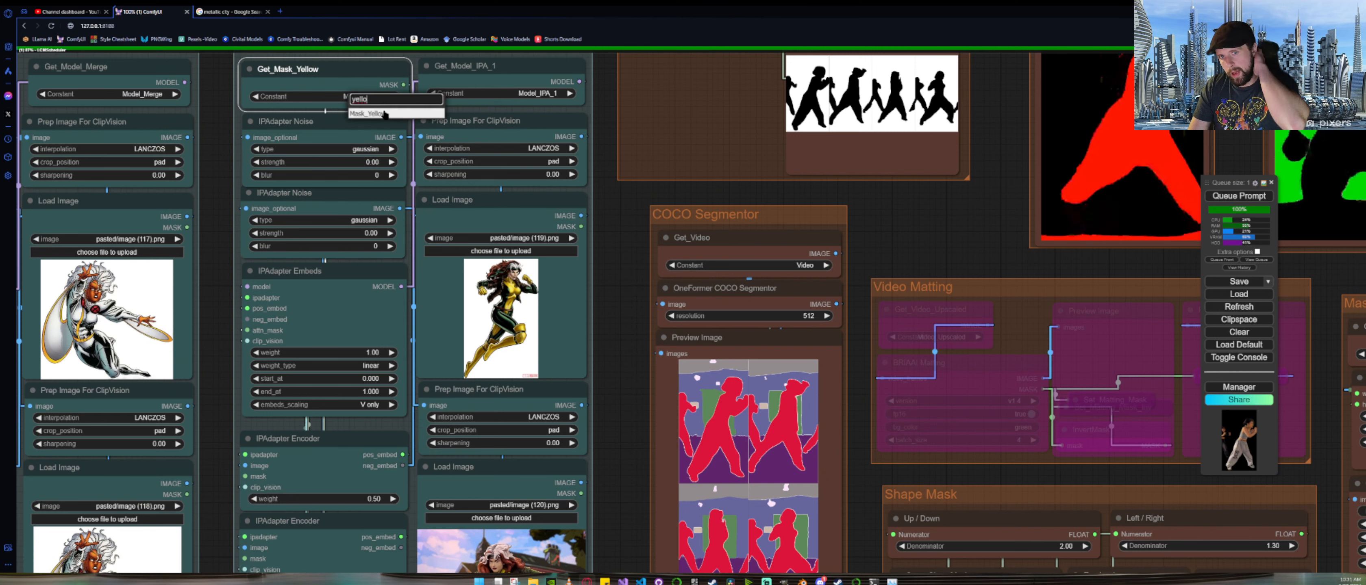
{"action": "key", "text": "Return"}
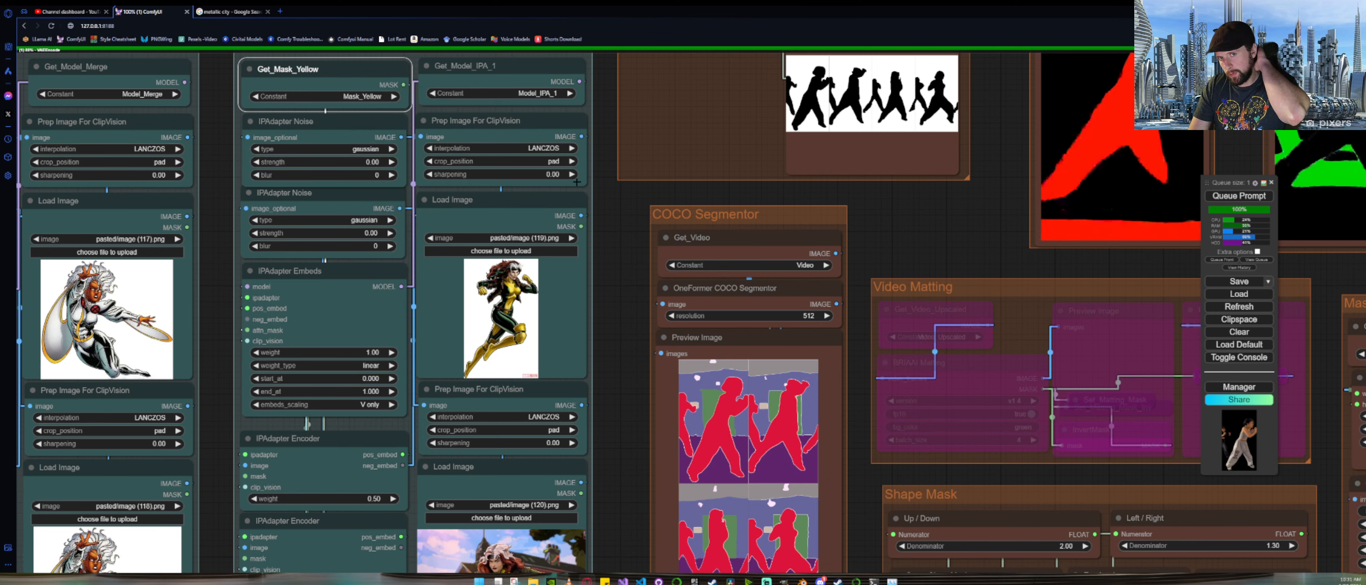
Step: Examine how the Shape Mask and Composite Mask 1 and 2 groups relate to the Mask Yellow group and its video preview
{"action": "scroll", "coordinate": [600, 183], "scroll_direction": "down", "scroll_amount": 15}
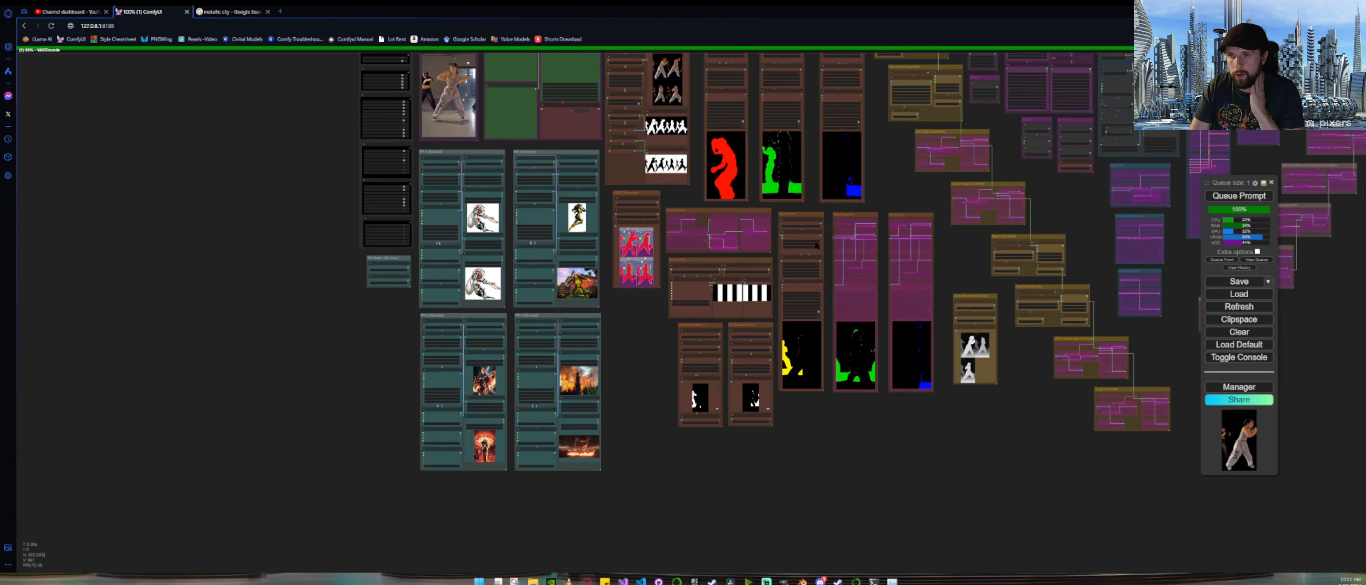
{"action": "scroll", "coordinate": [820, 262], "scroll_direction": "up", "scroll_amount": 10}
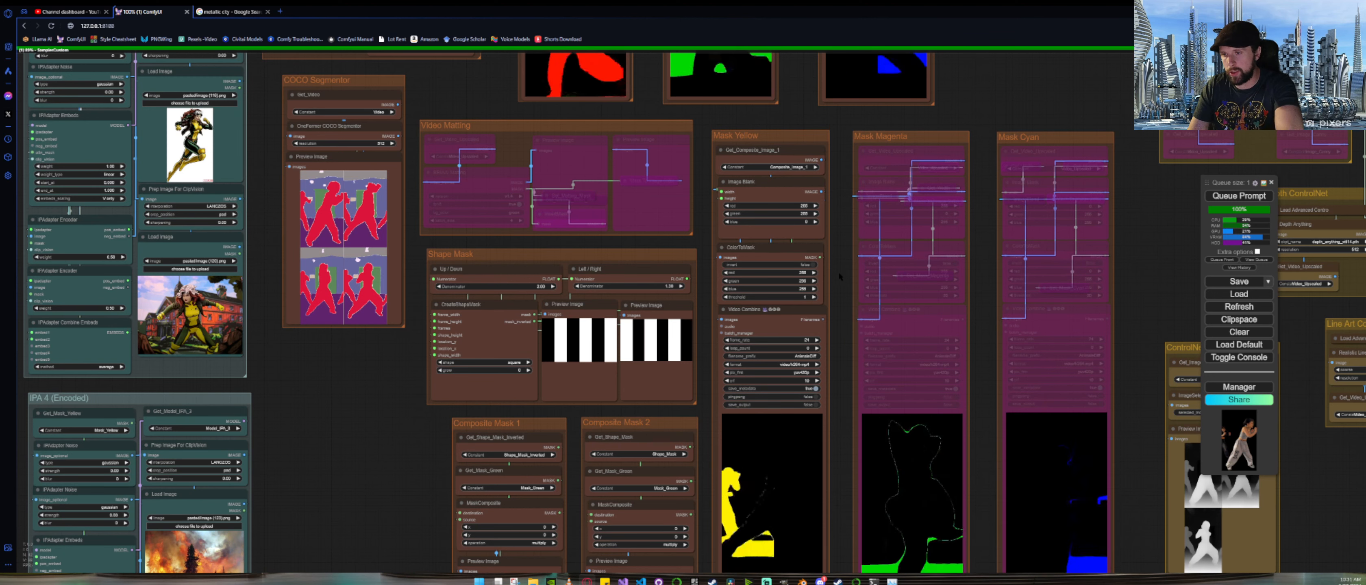
{"action": "left_click_drag", "start_coordinate": [843, 284], "coordinate": [912, 188]}
{"action": "scroll", "coordinate": [911, 190], "scroll_direction": "down", "scroll_amount": 3}
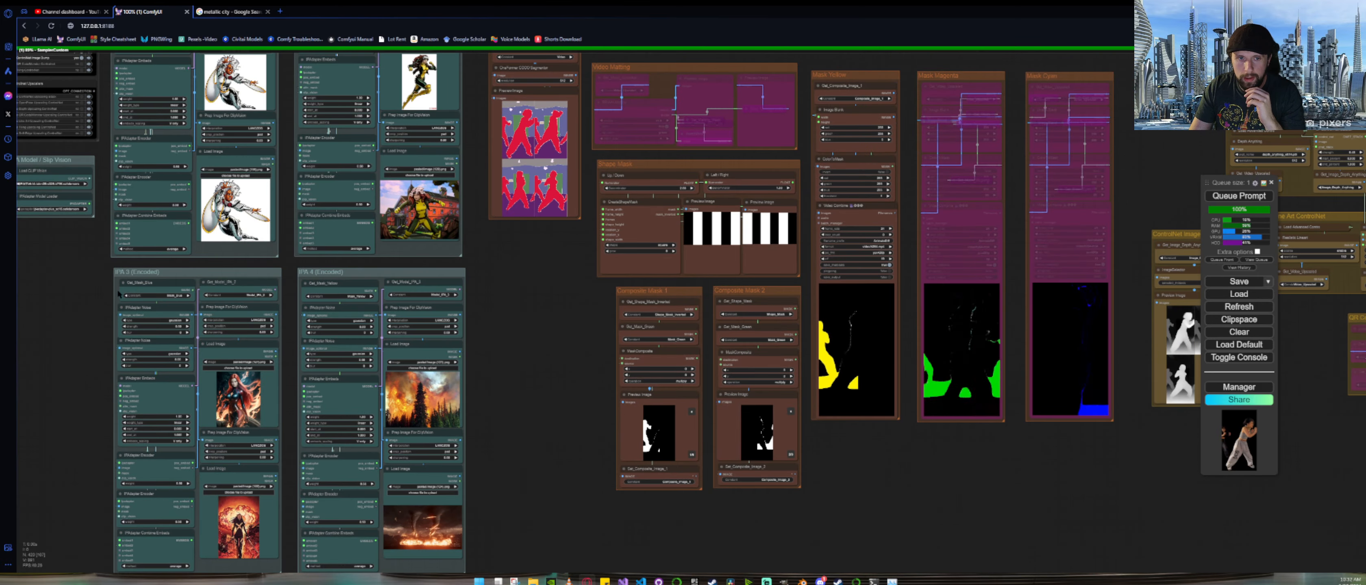
{"action": "scroll", "coordinate": [118, 294], "scroll_direction": "up", "scroll_amount": 3}
{"action": "scroll", "coordinate": [679, 291], "scroll_direction": "down", "scroll_amount": 10}
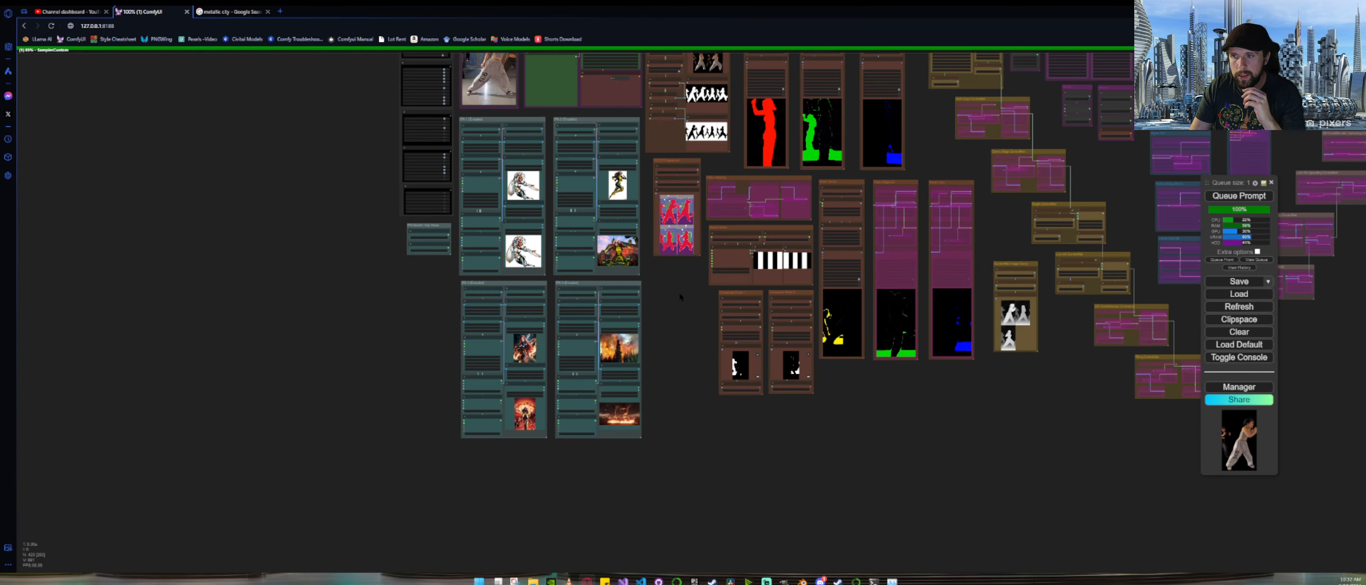
{"action": "left_click_drag", "start_coordinate": [921, 139], "coordinate": [756, 219]}
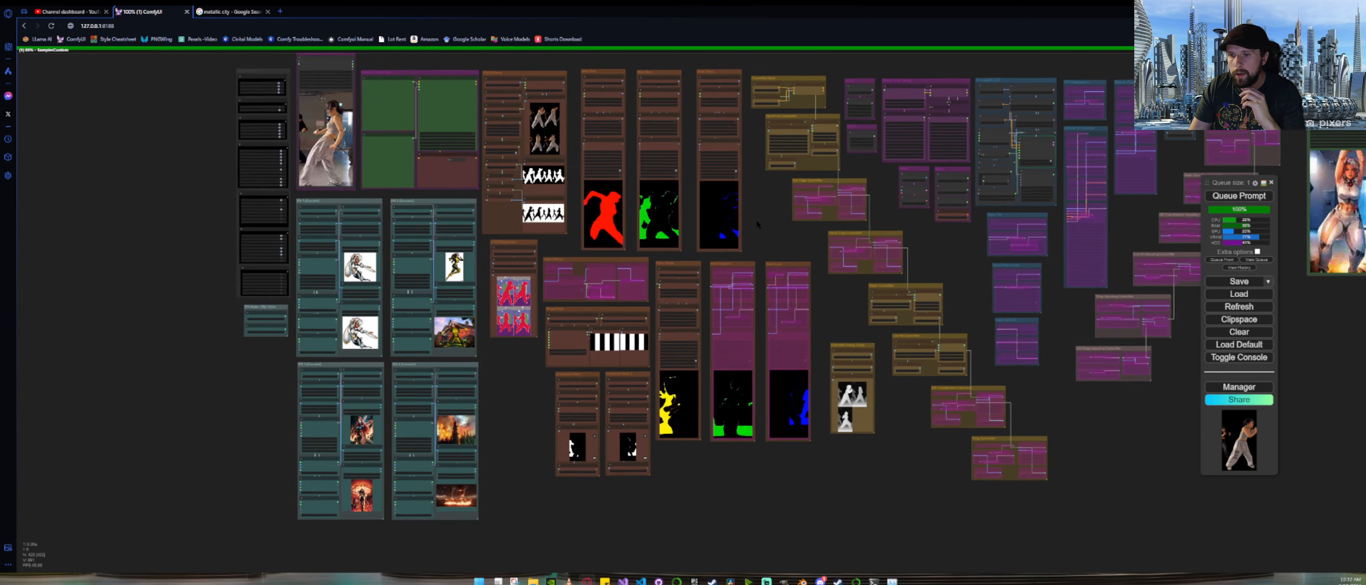
{"action": "scroll", "coordinate": [753, 220], "scroll_direction": "up", "scroll_amount": 4}
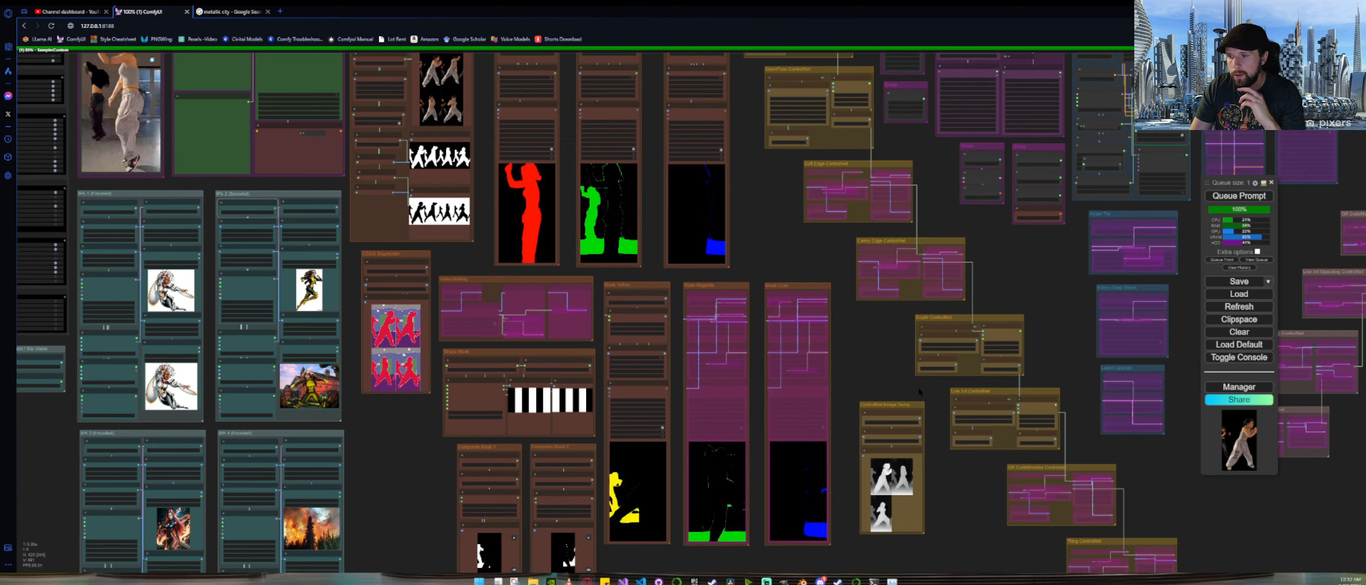
{"action": "left_click_drag", "start_coordinate": [917, 386], "coordinate": [631, 208]}
{"action": "scroll", "coordinate": [175, 329], "scroll_direction": "up", "scroll_amount": 5}
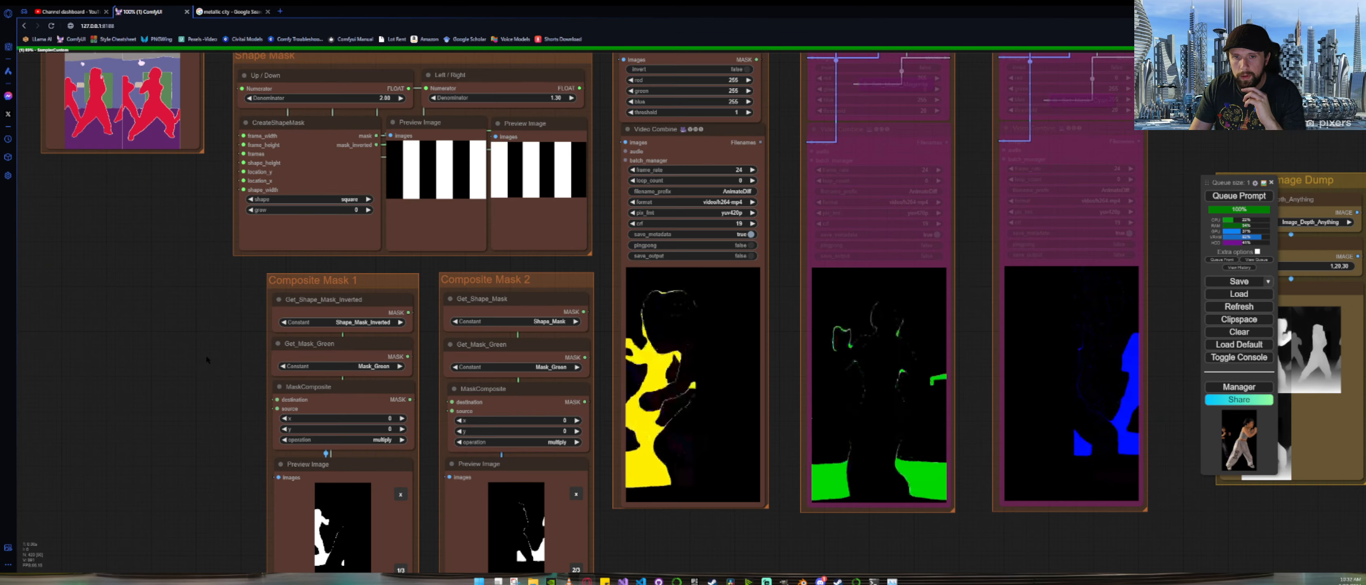
{"action": "left_click_drag", "start_coordinate": [205, 354], "coordinate": [212, 167]}
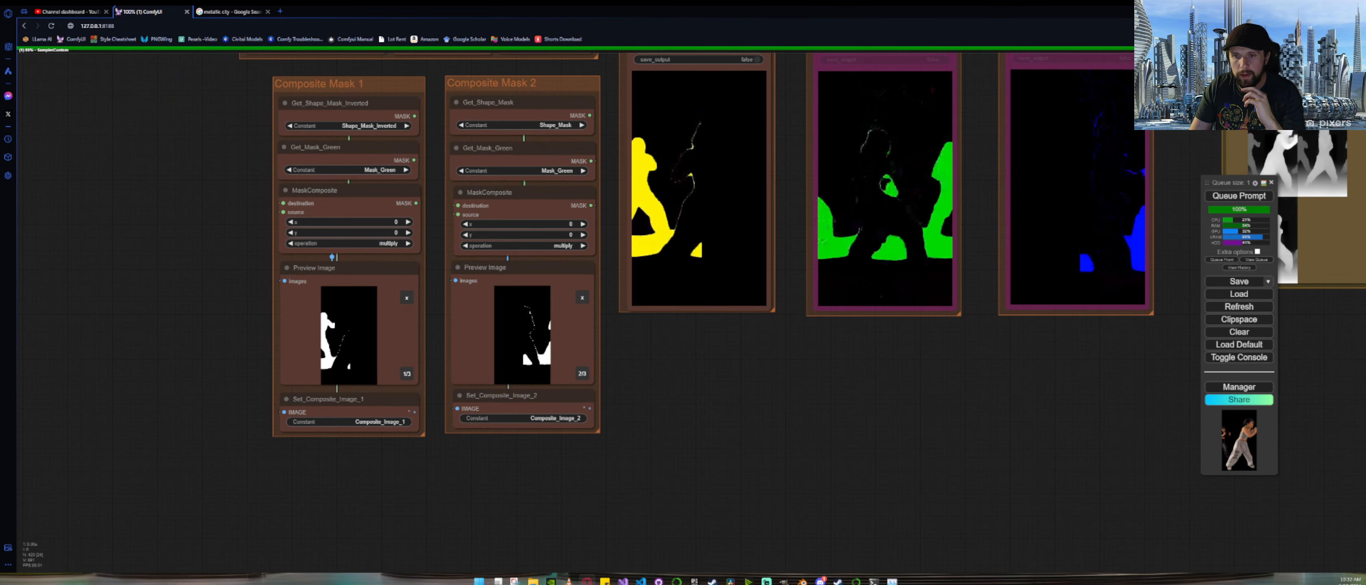
{"action": "scroll", "coordinate": [157, 235], "scroll_direction": "down", "scroll_amount": 6}
{"action": "scroll", "coordinate": [157, 235], "scroll_direction": "down", "scroll_amount": 4}
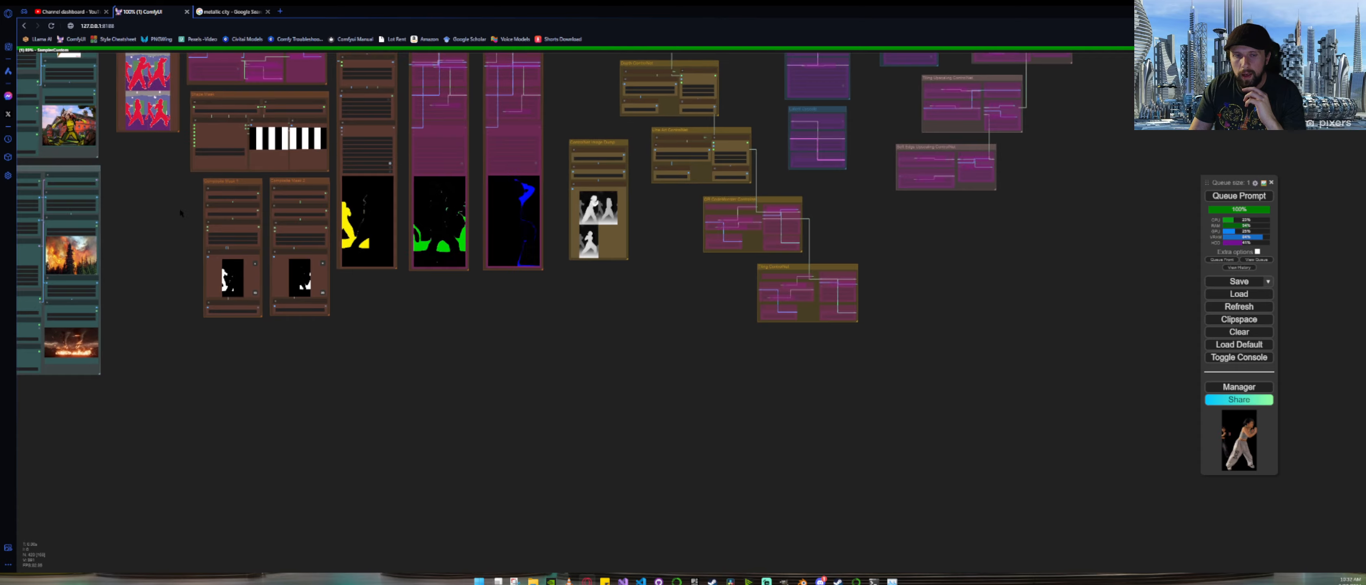
Step: Review the mask sources of the IPA 1 and IPA 2 groups, and compare the Mask Red, Mask Blue and Mask Green settings with their previews
{"action": "left_click_drag", "start_coordinate": [180, 207], "coordinate": [535, 408]}
{"action": "scroll", "coordinate": [210, 212], "scroll_direction": "up", "scroll_amount": 5}
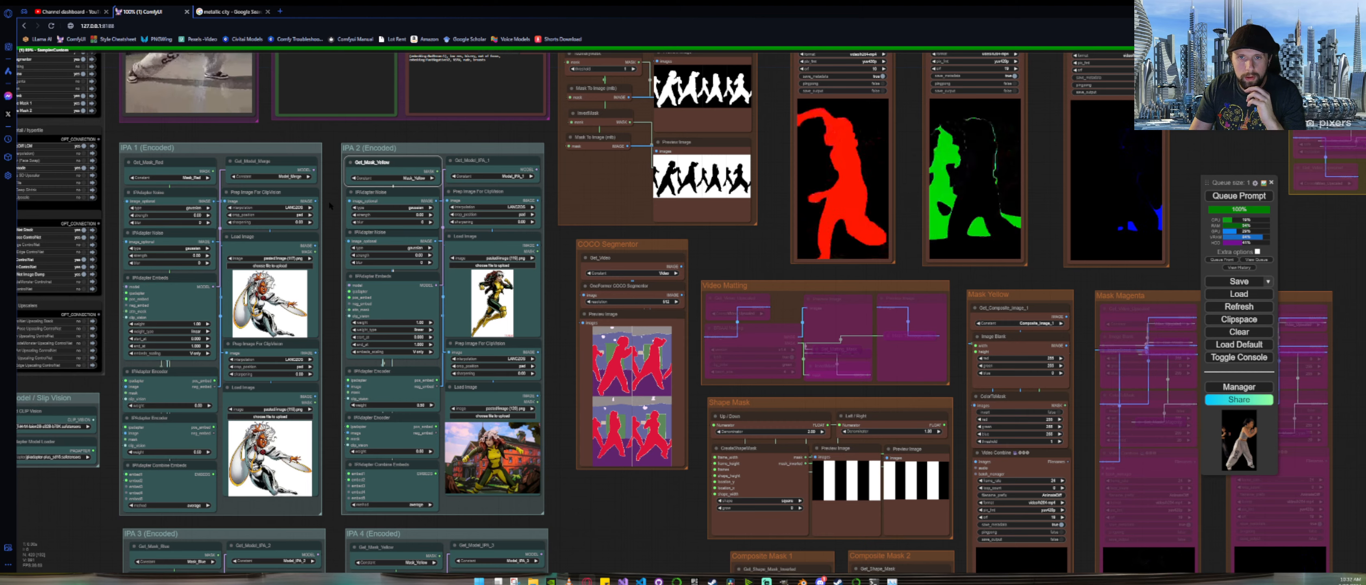
{"action": "scroll", "coordinate": [329, 203], "scroll_direction": "down", "scroll_amount": 4}
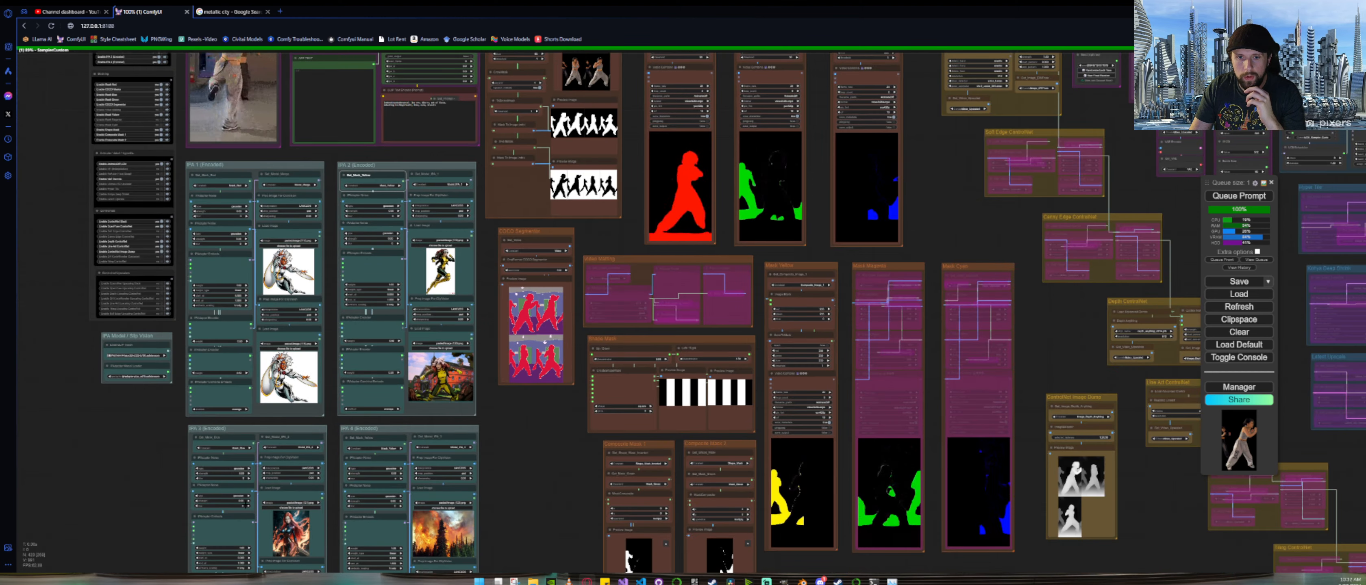
{"action": "left_click_drag", "start_coordinate": [887, 75], "coordinate": [547, 240]}
{"action": "scroll", "coordinate": [548, 240], "scroll_direction": "up", "scroll_amount": 6}
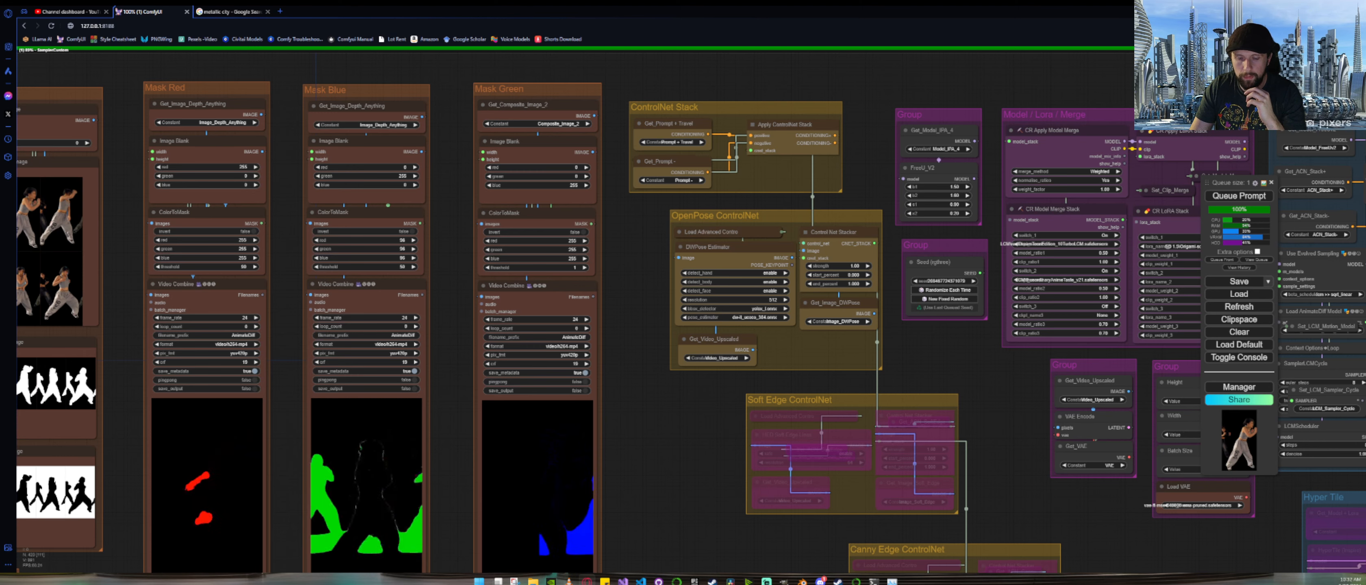
{"action": "scroll", "coordinate": [640, 338], "scroll_direction": "down", "scroll_amount": 4}
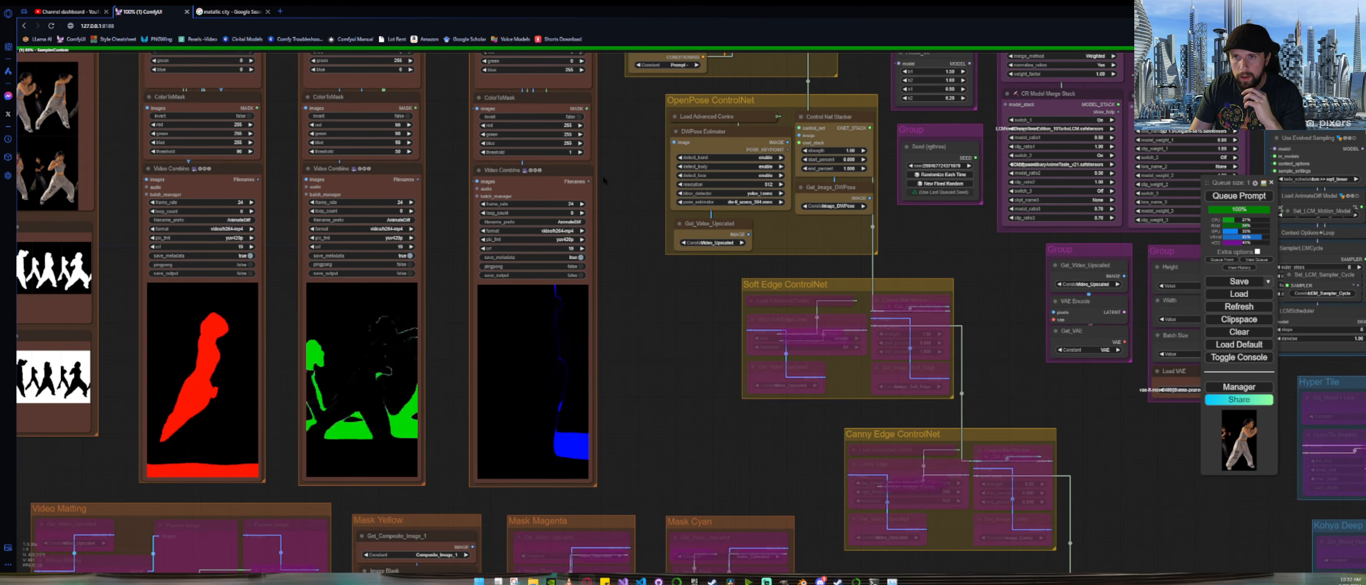
{"action": "scroll", "coordinate": [629, 236], "scroll_direction": "up", "scroll_amount": 4}
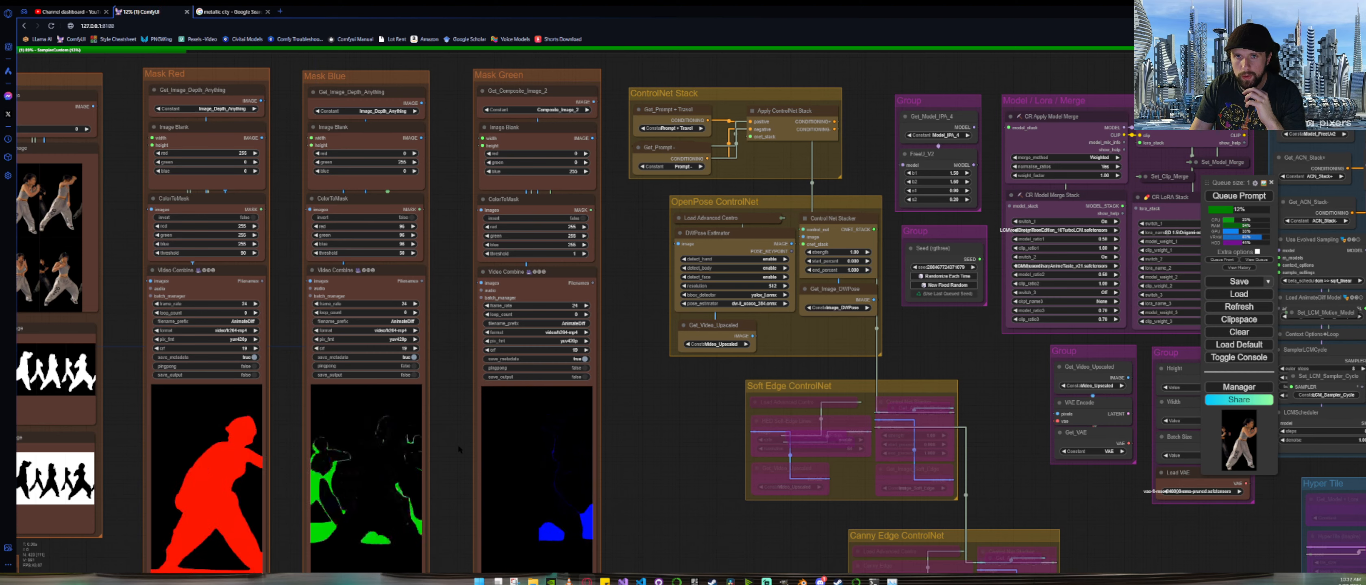
{"action": "left_click_drag", "start_coordinate": [458, 444], "coordinate": [611, 111]}
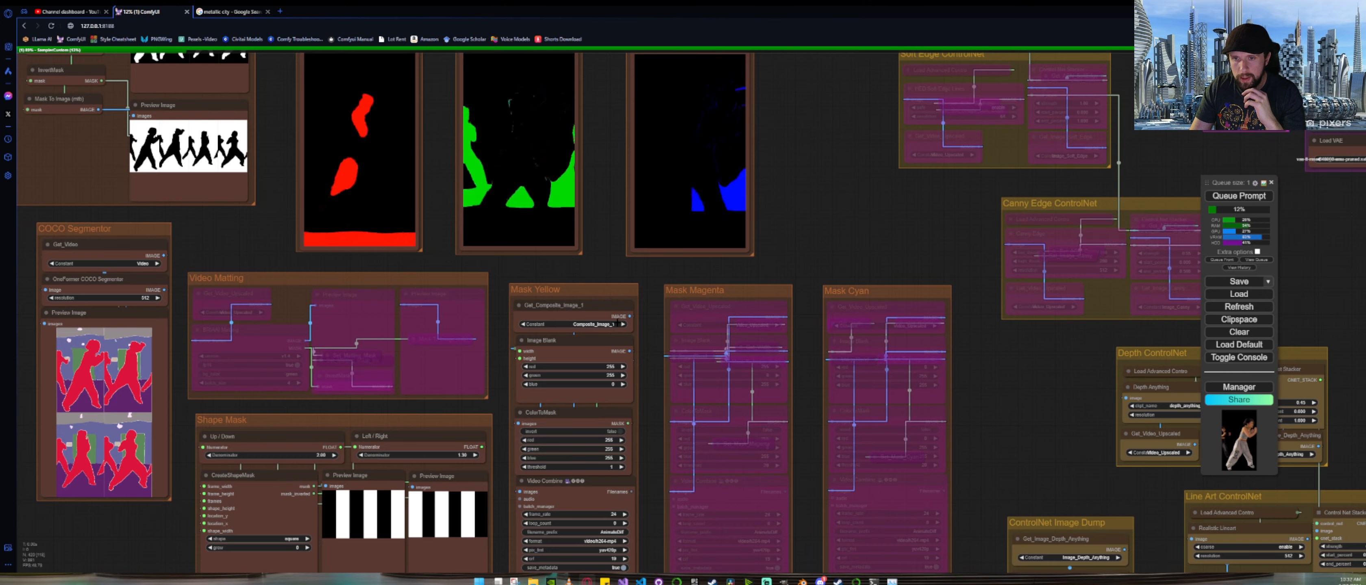
Step: Look over the whole workflow and compare the IPA 3 and IPA 4 mask sources and reference images with the composite and color mask previews
{"action": "scroll", "coordinate": [517, 343], "scroll_direction": "down", "scroll_amount": 9}
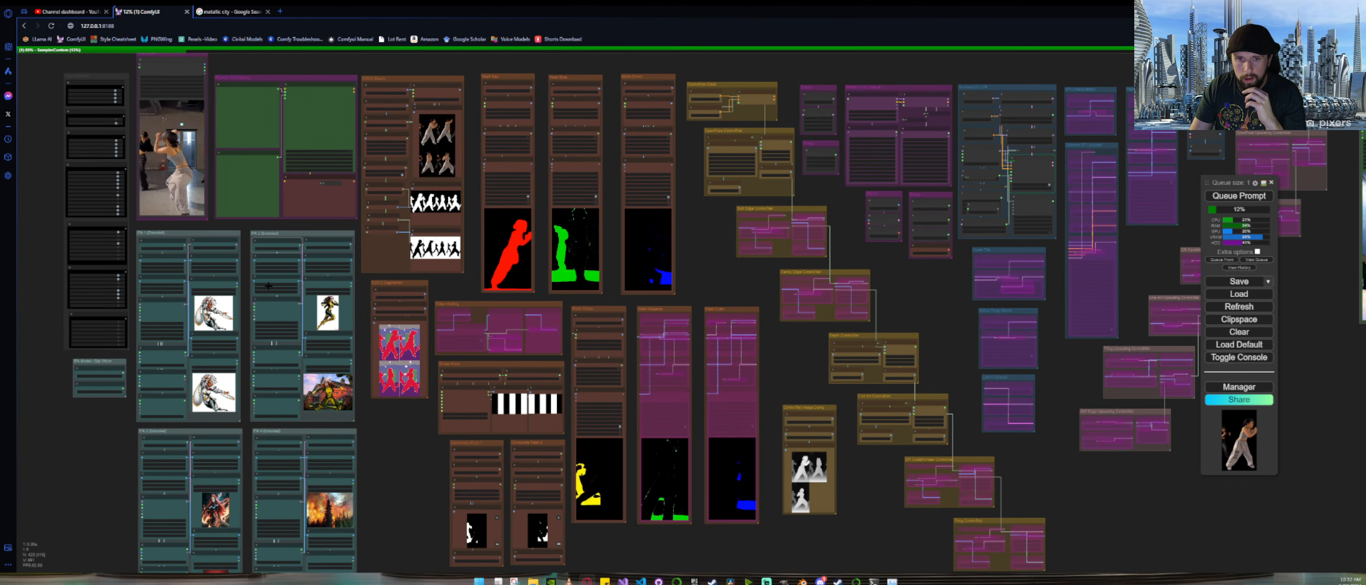
{"action": "scroll", "coordinate": [271, 286], "scroll_direction": "up", "scroll_amount": 4}
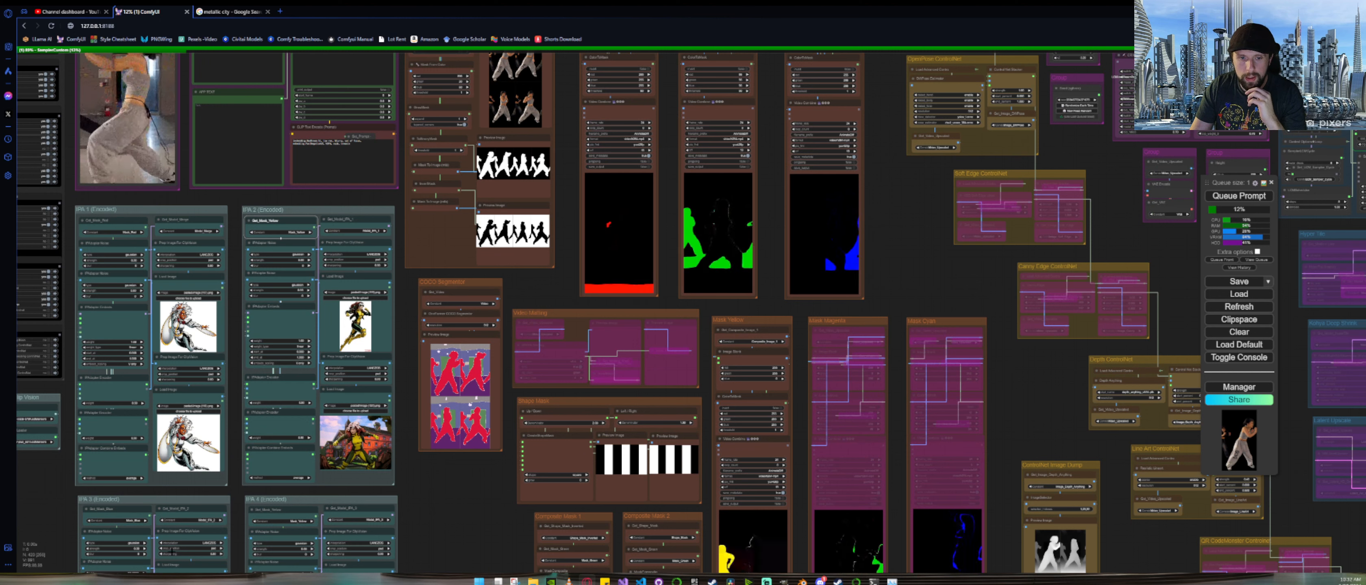
{"action": "left_click_drag", "start_coordinate": [1043, 408], "coordinate": [829, 256]}
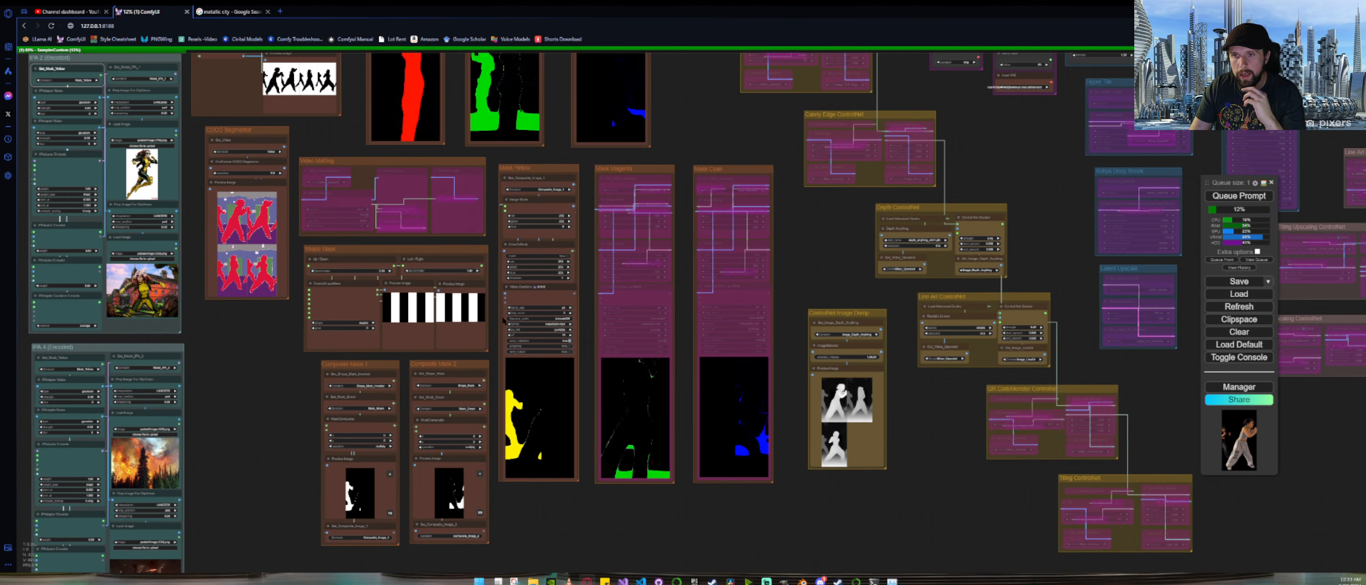
{"action": "left_click_drag", "start_coordinate": [671, 119], "coordinate": [627, 184]}
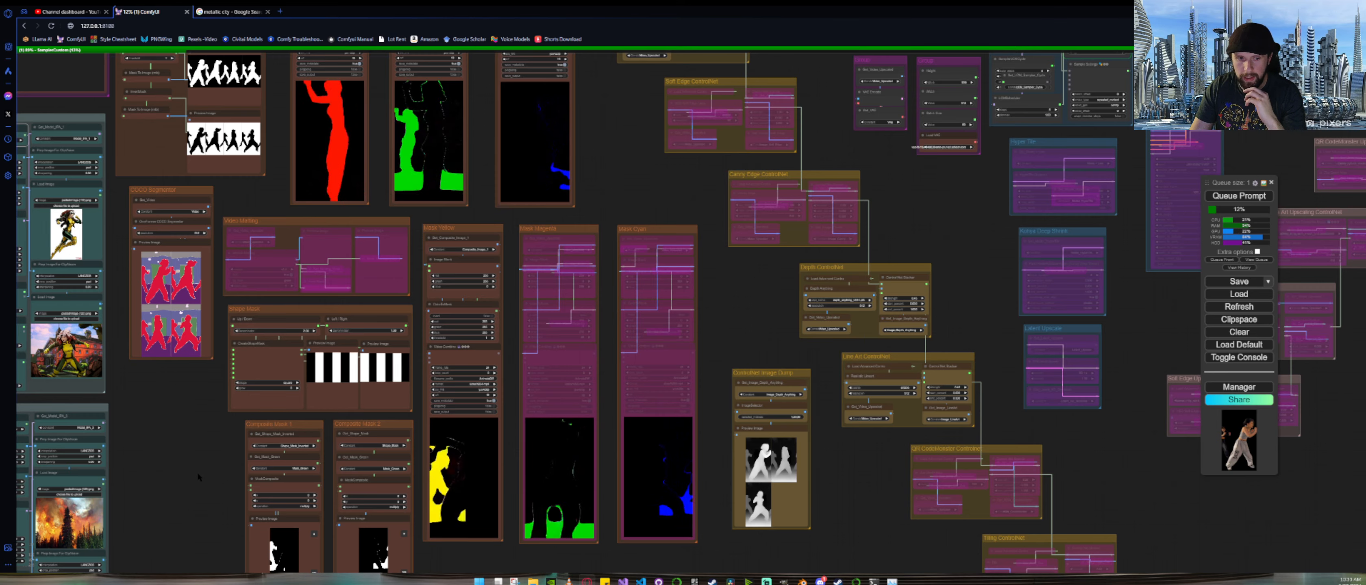
{"action": "left_click_drag", "start_coordinate": [197, 472], "coordinate": [595, 353]}
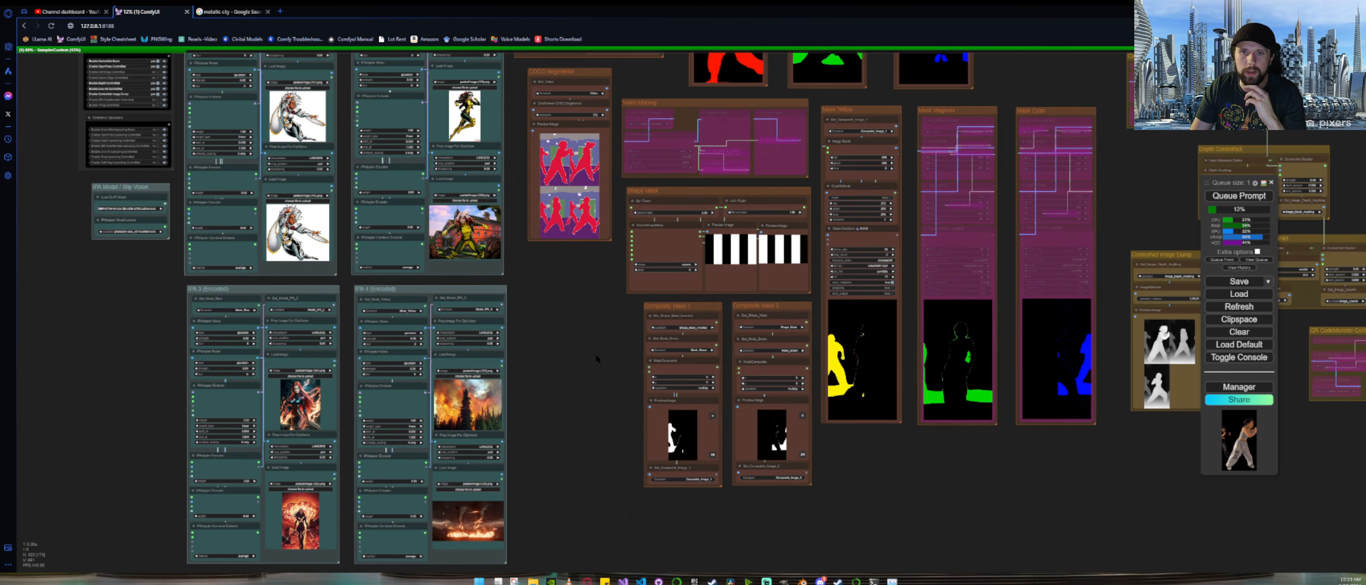
{"action": "scroll", "coordinate": [596, 353], "scroll_direction": "down", "scroll_amount": 2}
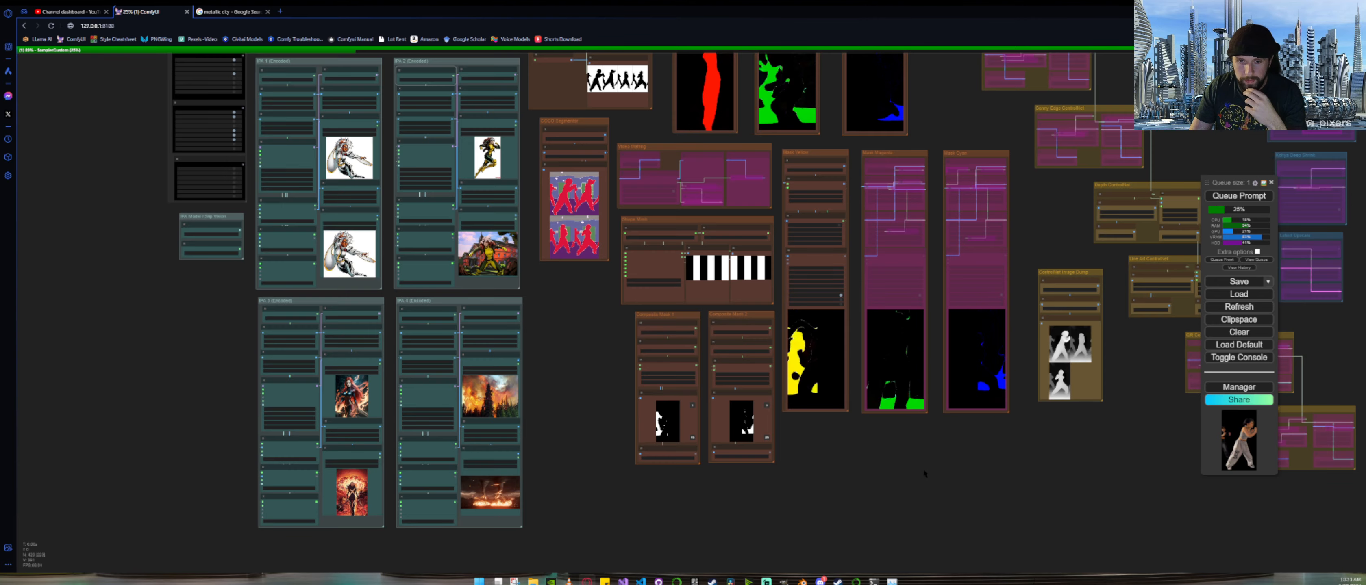
{"action": "scroll", "coordinate": [521, 532], "scroll_direction": "up", "scroll_amount": 6}
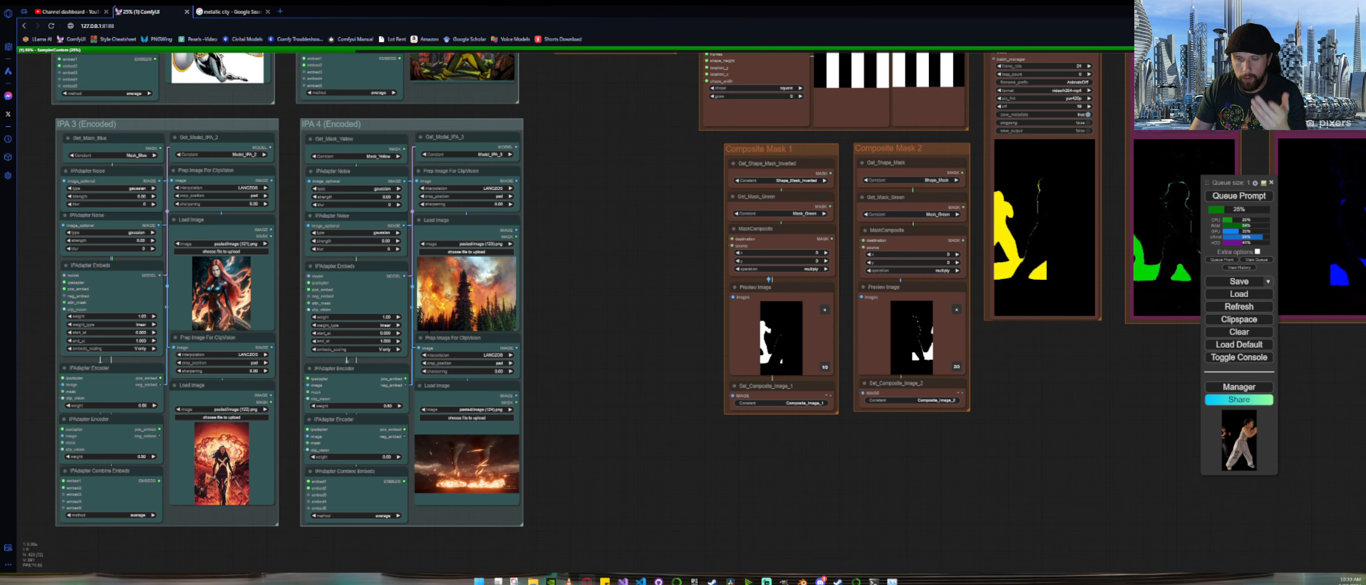
{"action": "scroll", "coordinate": [615, 336], "scroll_direction": "down", "scroll_amount": 4}
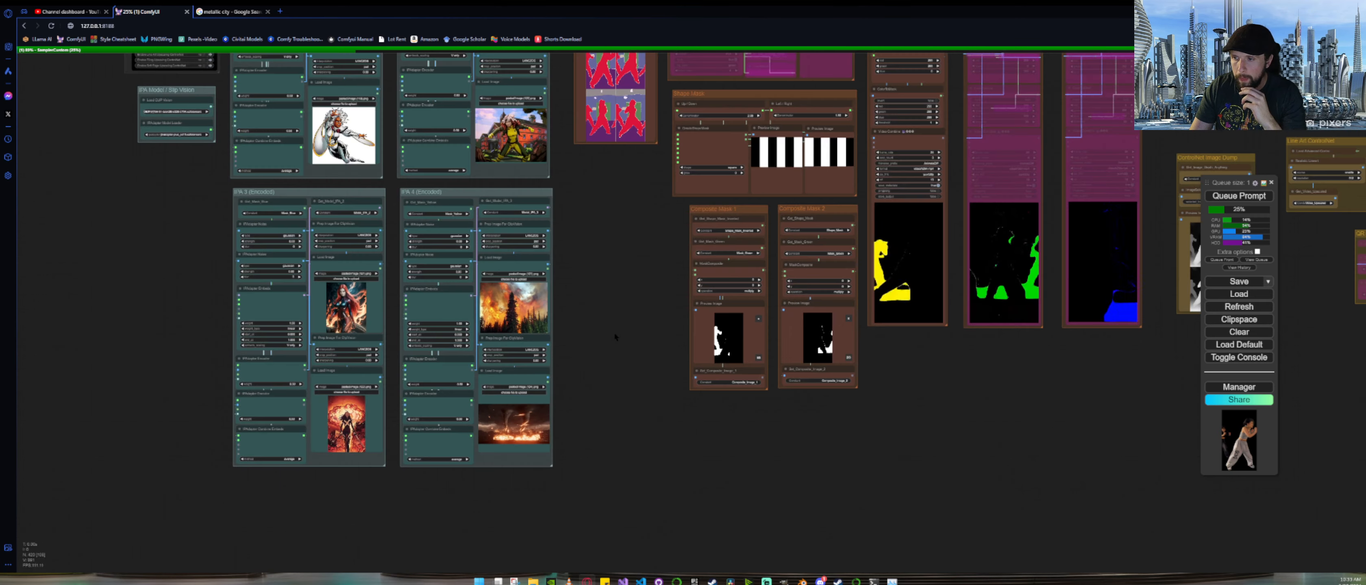
{"action": "left_click_drag", "start_coordinate": [589, 266], "coordinate": [494, 357]}
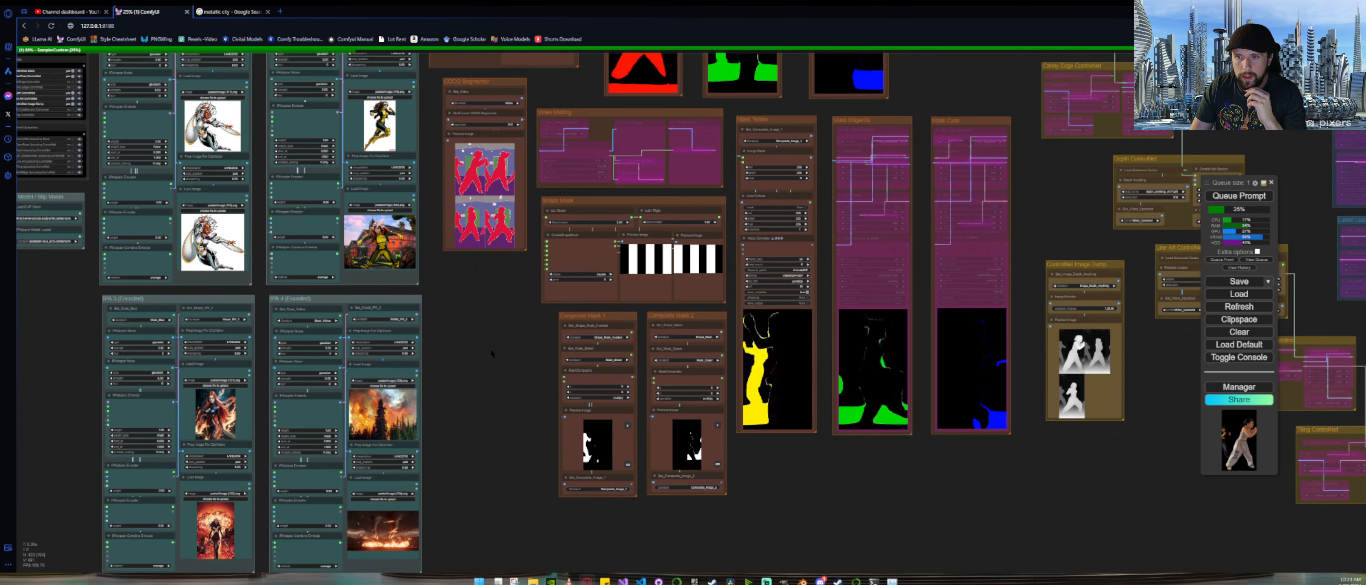
{"action": "scroll", "coordinate": [490, 348], "scroll_direction": "down", "scroll_amount": 2}
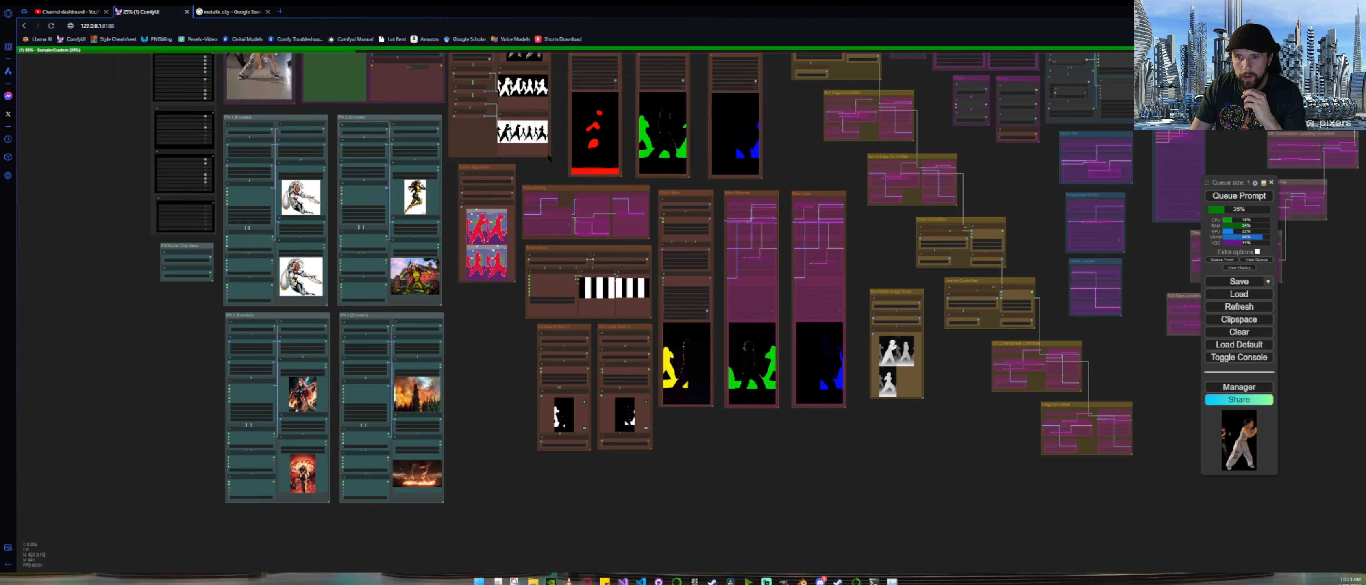
Step: Set the mask source of the IPA 4 (Encoded) group to COCO_Mask_Inverted
{"action": "left_click_drag", "start_coordinate": [562, 137], "coordinate": [559, 305]}
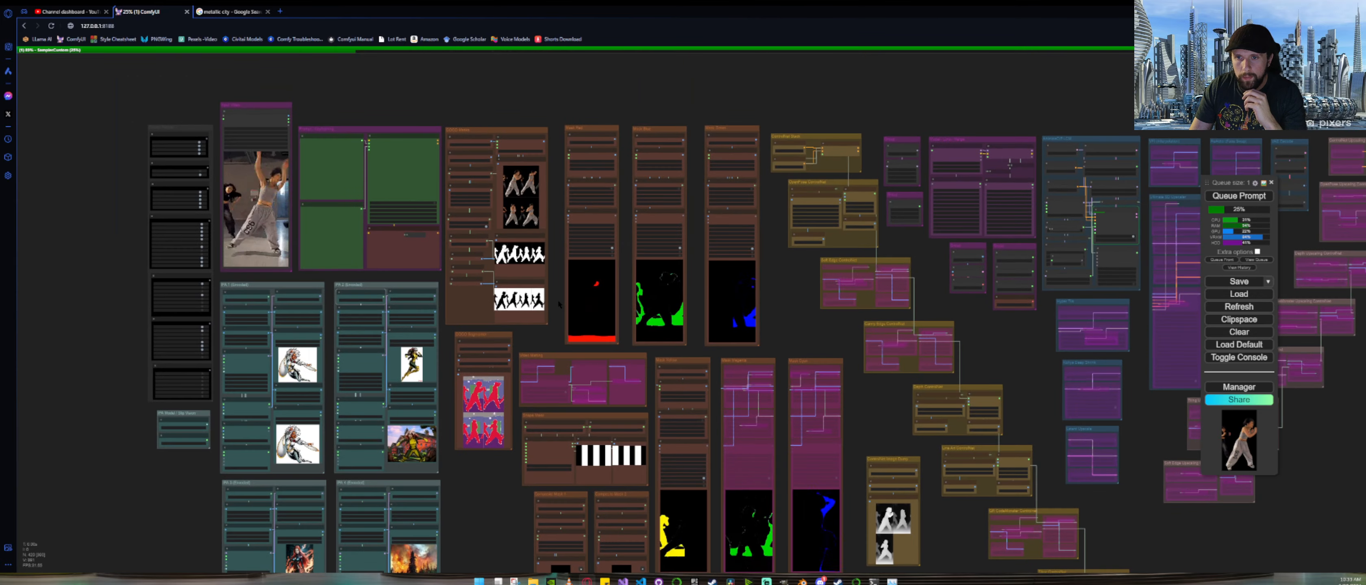
{"action": "scroll", "coordinate": [508, 266], "scroll_direction": "up", "scroll_amount": 12}
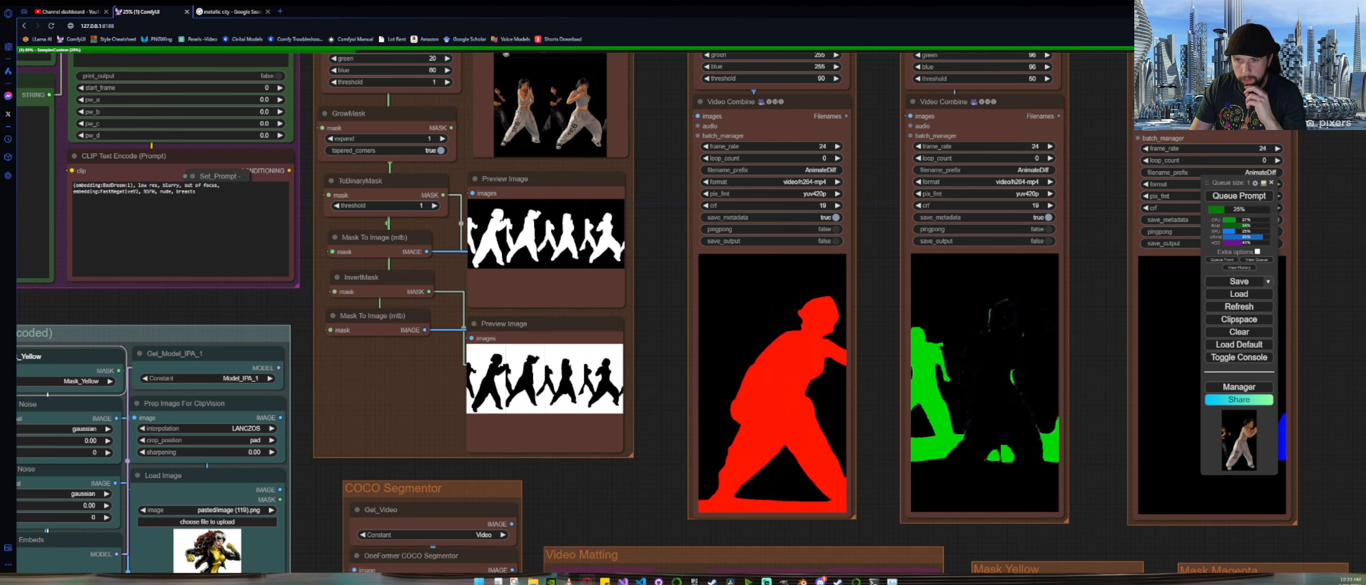
{"action": "scroll", "coordinate": [560, 385], "scroll_direction": "down", "scroll_amount": 1}
{"action": "scroll", "coordinate": [557, 377], "scroll_direction": "down", "scroll_amount": 8}
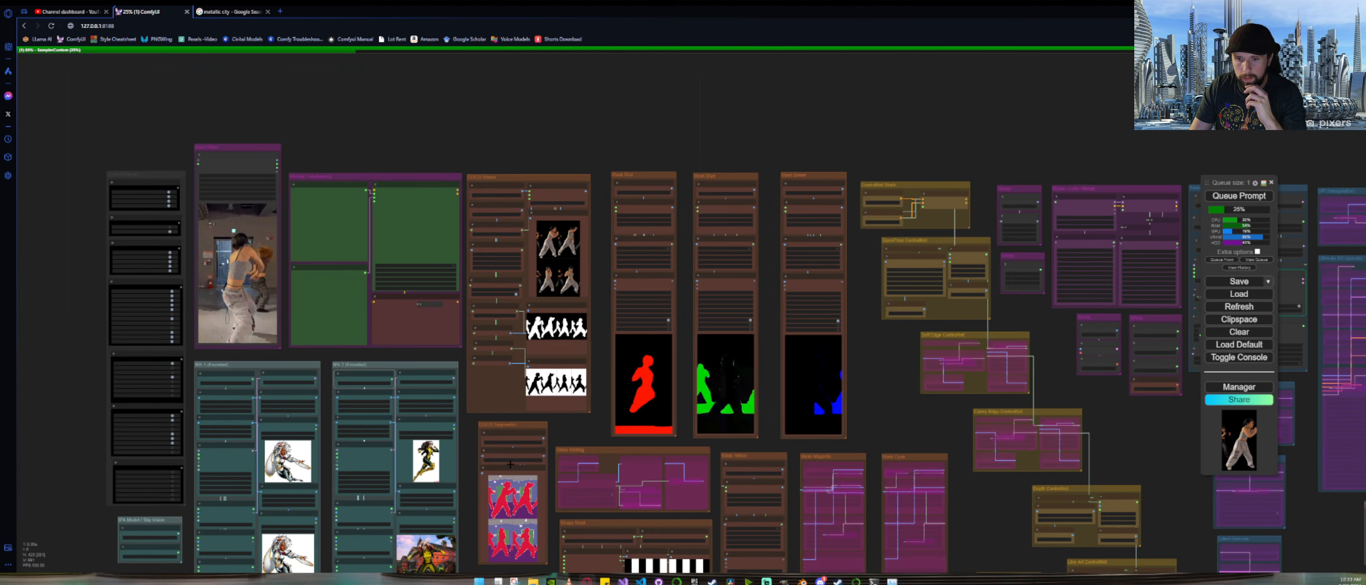
{"action": "left_click_drag", "start_coordinate": [467, 481], "coordinate": [497, 315]}
{"action": "scroll", "coordinate": [497, 315], "scroll_direction": "up", "scroll_amount": 5}
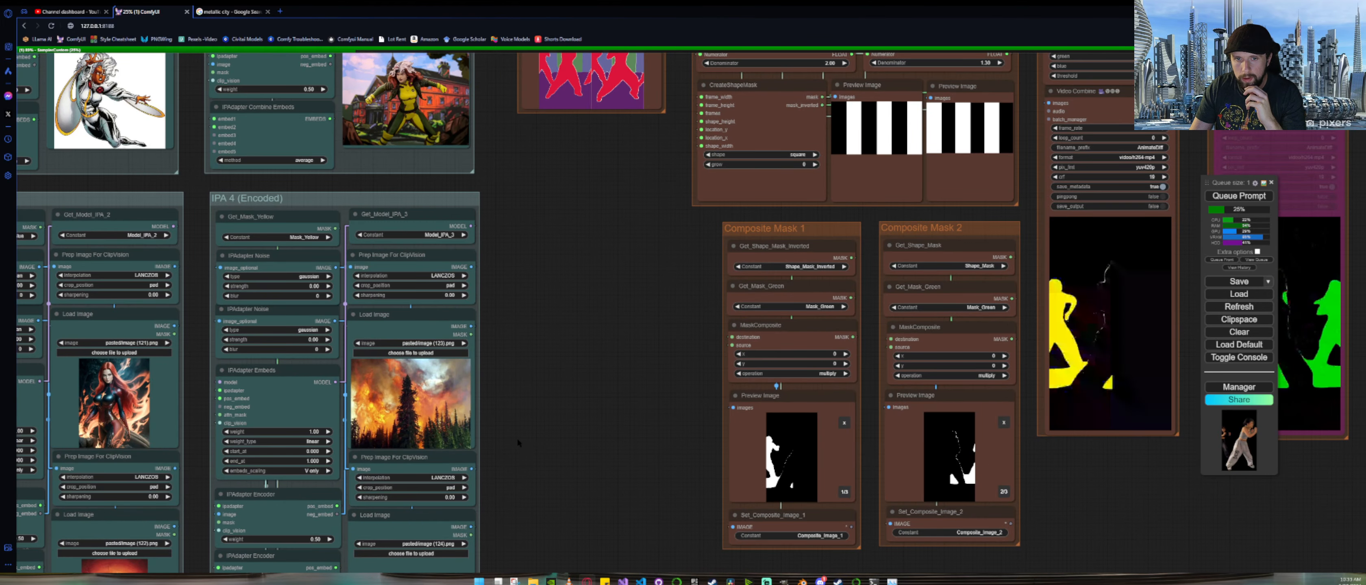
{"action": "left_click_drag", "start_coordinate": [535, 447], "coordinate": [557, 341]}
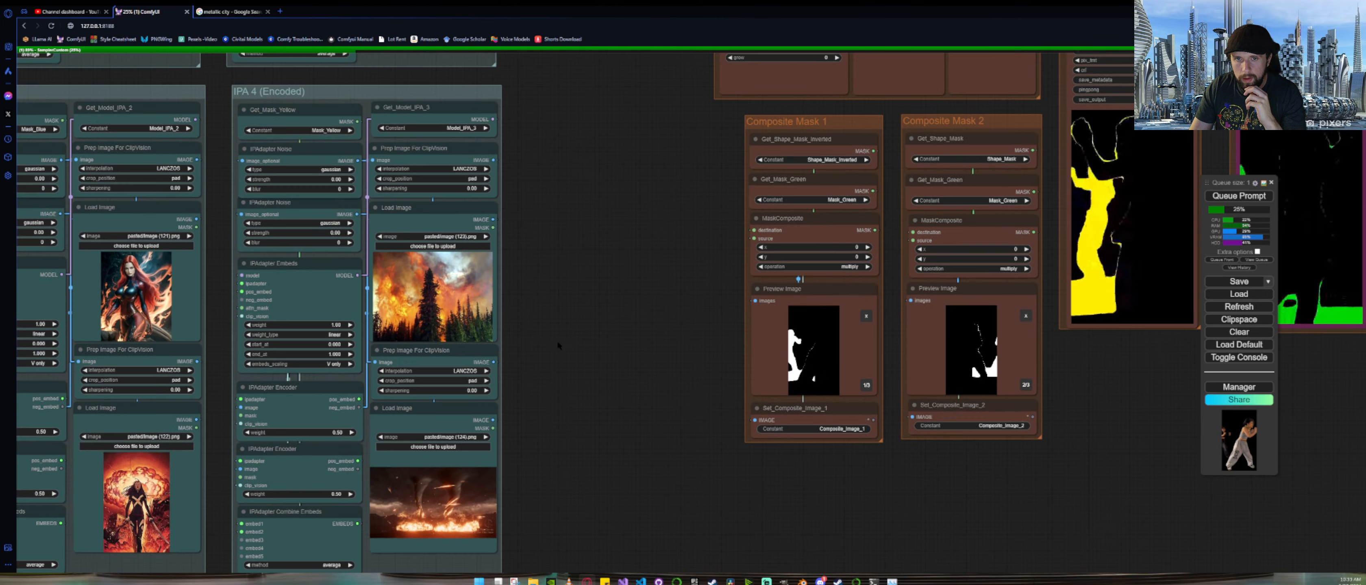
{"action": "scroll", "coordinate": [558, 339], "scroll_direction": "down", "scroll_amount": 2}
{"action": "scroll", "coordinate": [557, 337], "scroll_direction": "down", "scroll_amount": 1}
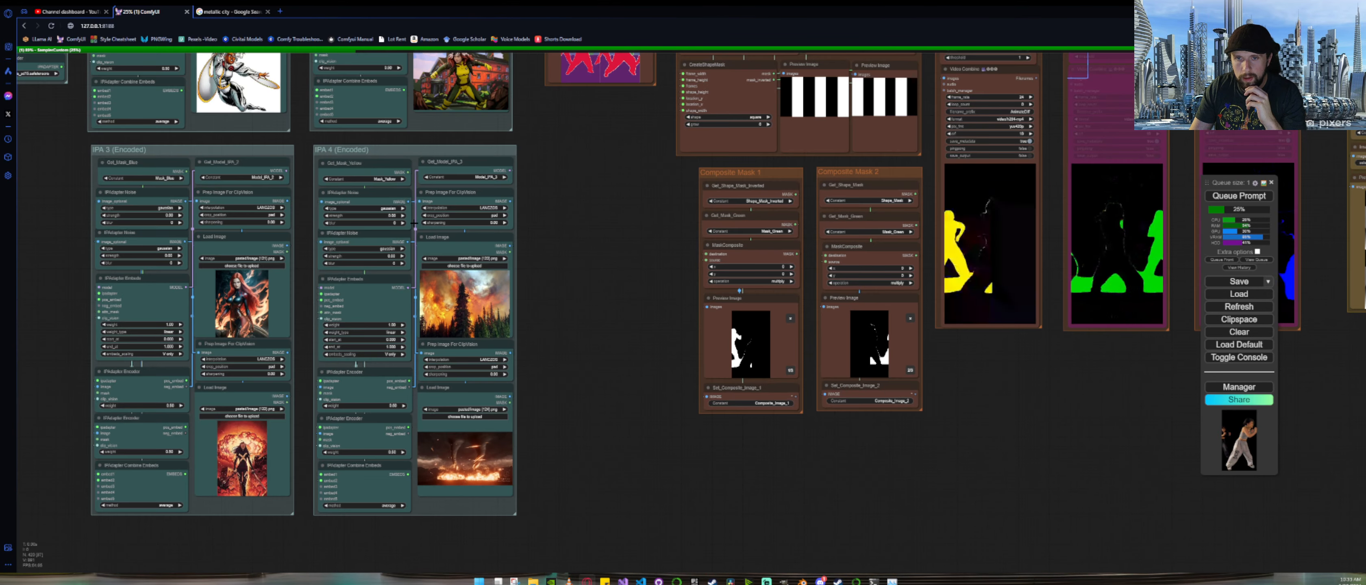
{"action": "left_click", "coordinate": [380, 179]}
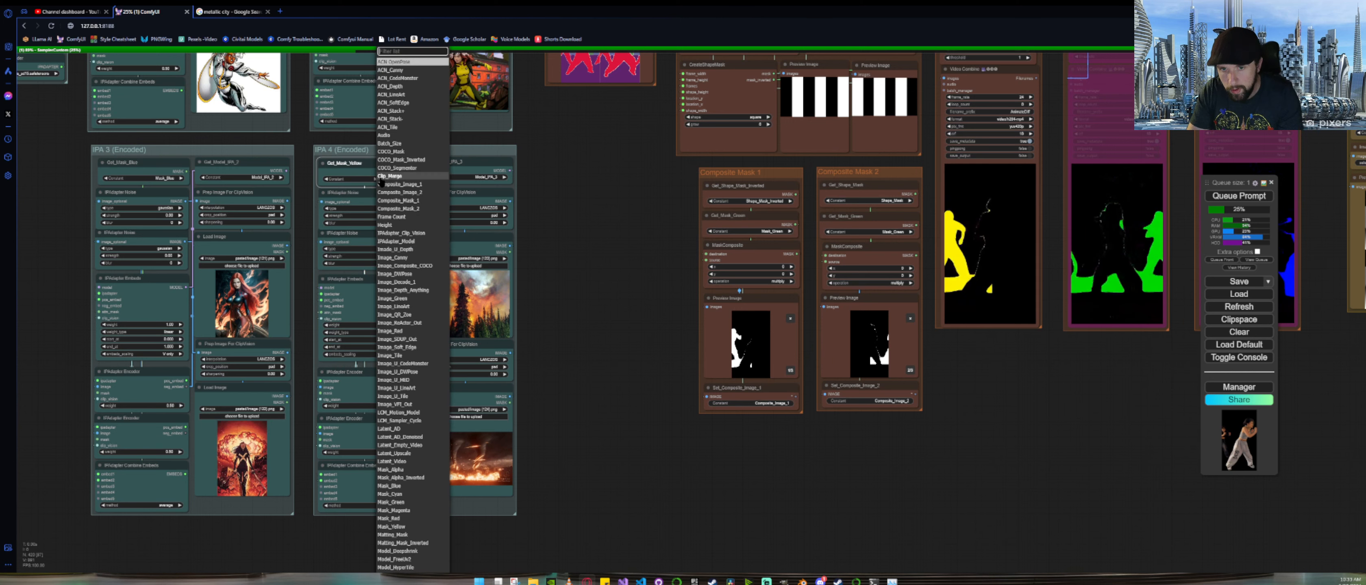
{"action": "left_click", "coordinate": [401, 160]}
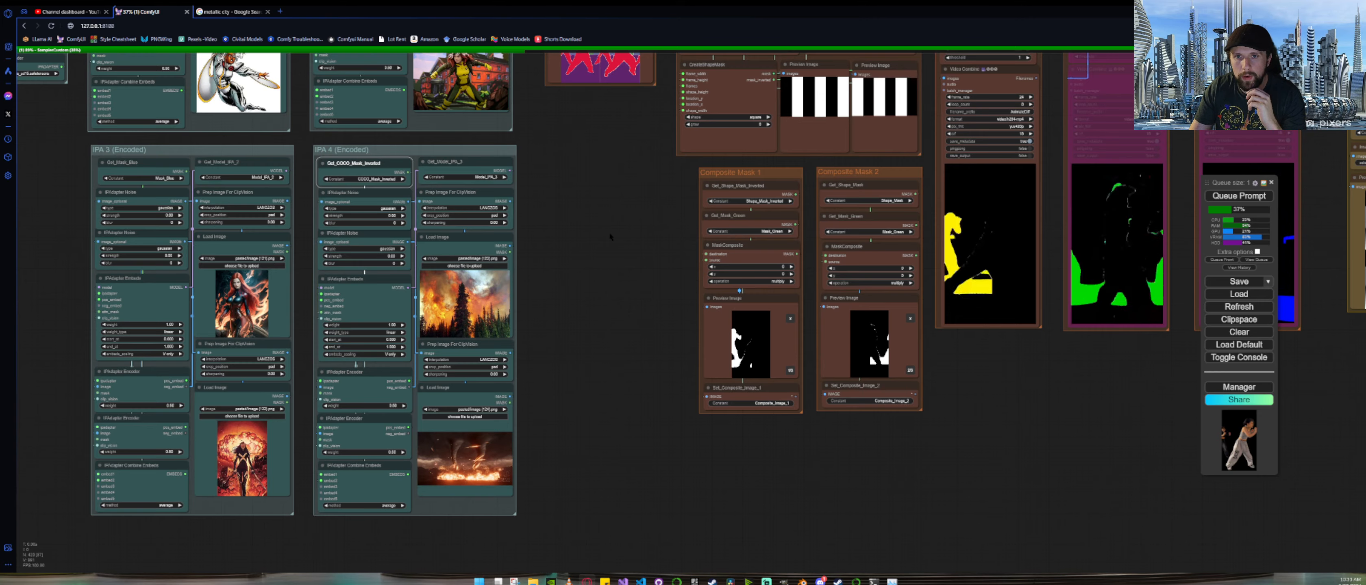
Step: Enlarge the fourth COCO Segmentor preview image and sample the color of a segmented background area
{"action": "scroll", "coordinate": [589, 186], "scroll_direction": "down", "scroll_amount": 4}
{"action": "left_click_drag", "start_coordinate": [604, 156], "coordinate": [460, 409]}
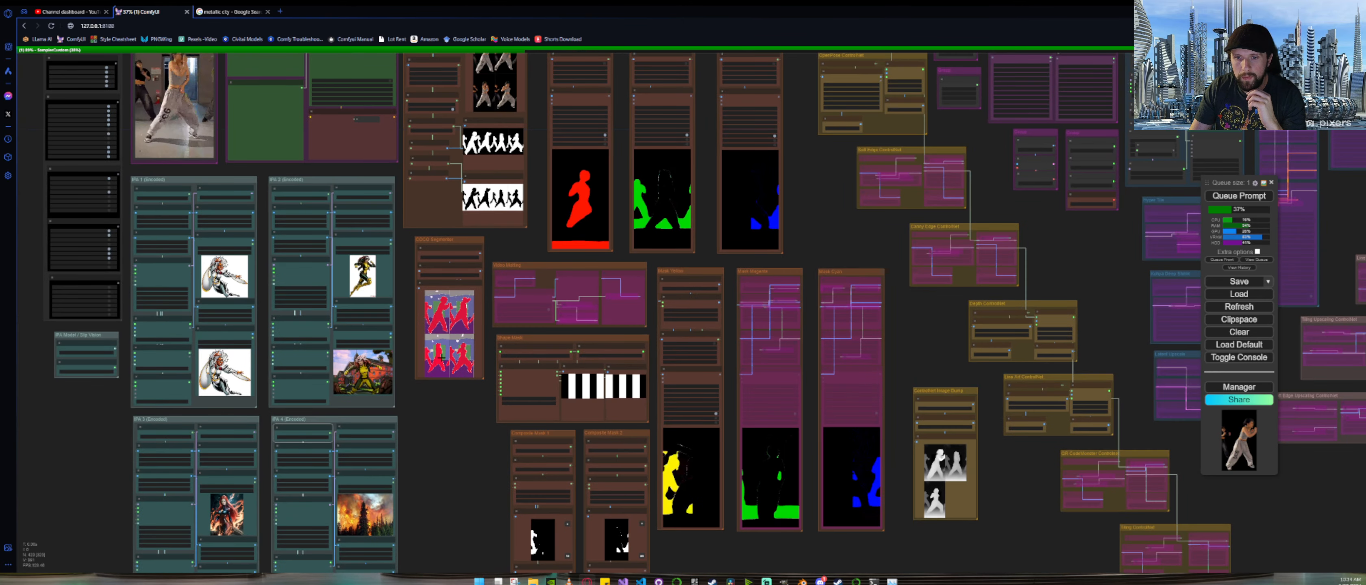
{"action": "left_click_drag", "start_coordinate": [477, 462], "coordinate": [539, 413]}
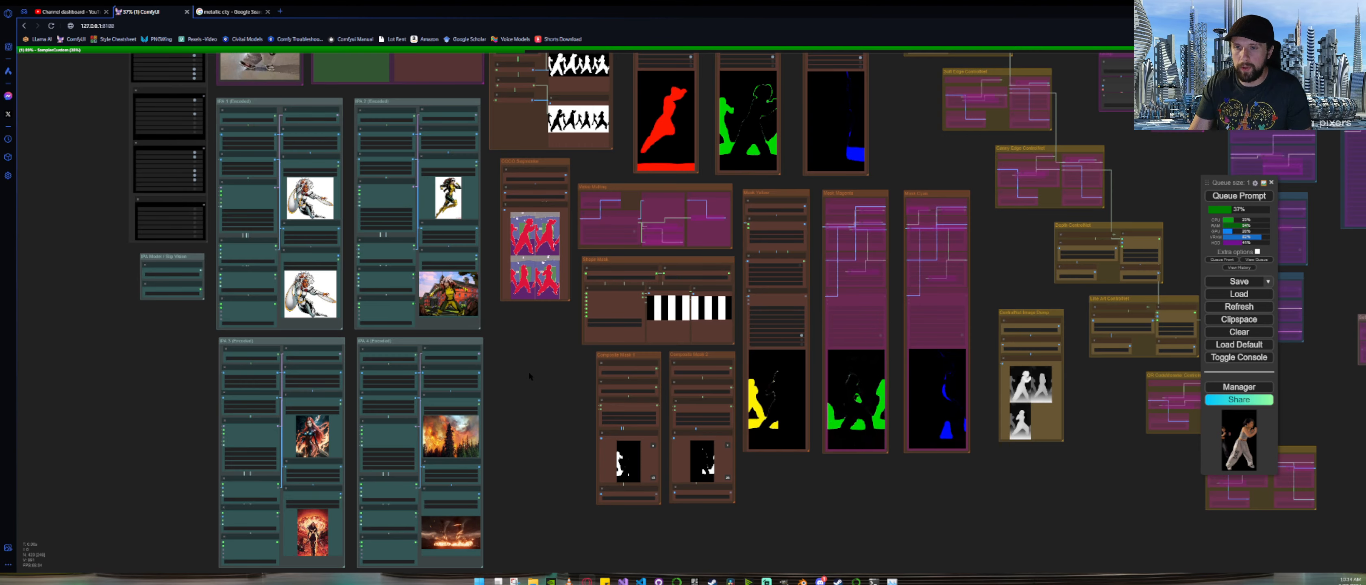
{"action": "scroll", "coordinate": [601, 207], "scroll_direction": "up", "scroll_amount": 12}
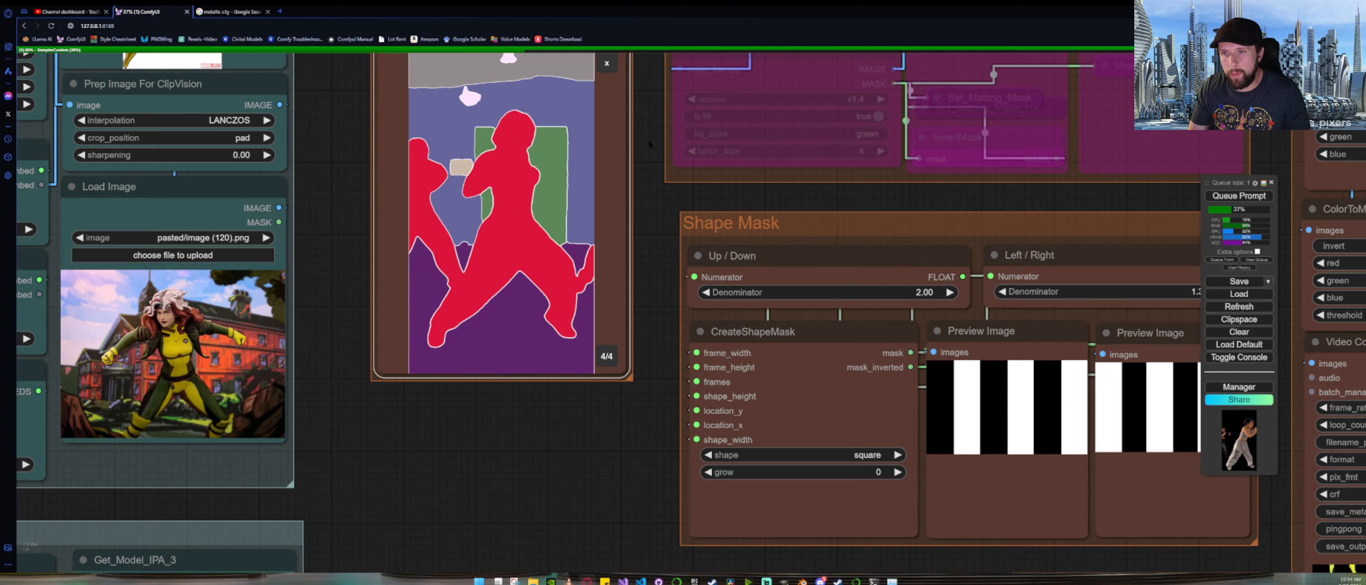
{"action": "left_click_drag", "start_coordinate": [648, 139], "coordinate": [658, 267]}
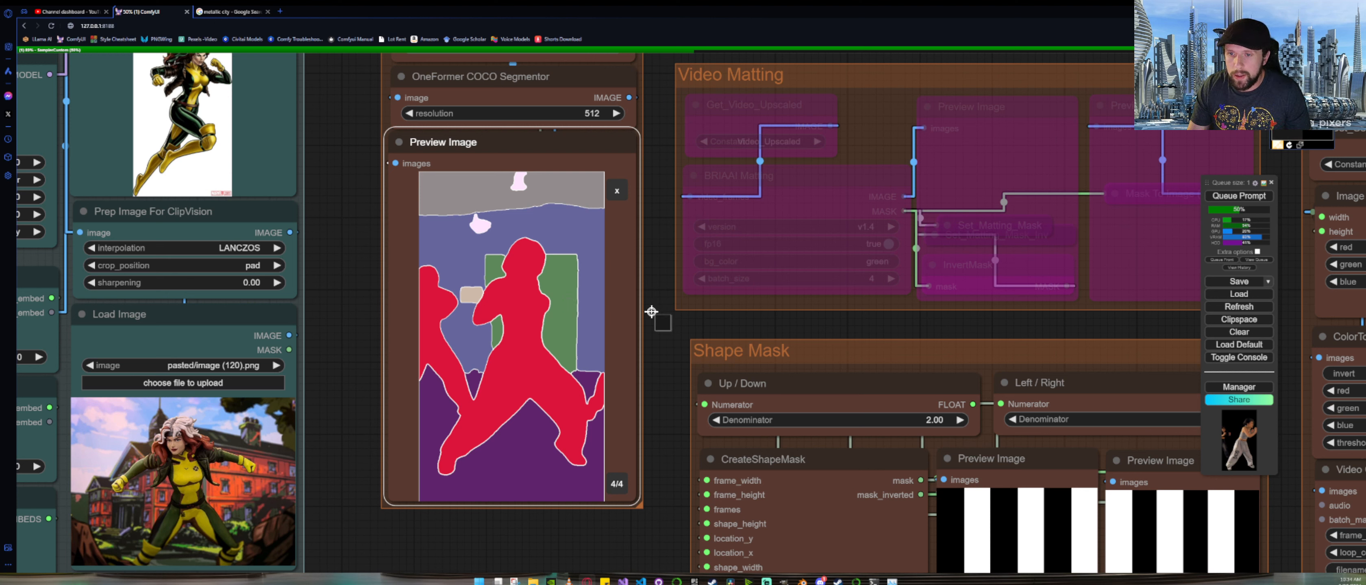
{"action": "left_click", "coordinate": [568, 310]}
{"action": "key", "text": "ctrl+c"}
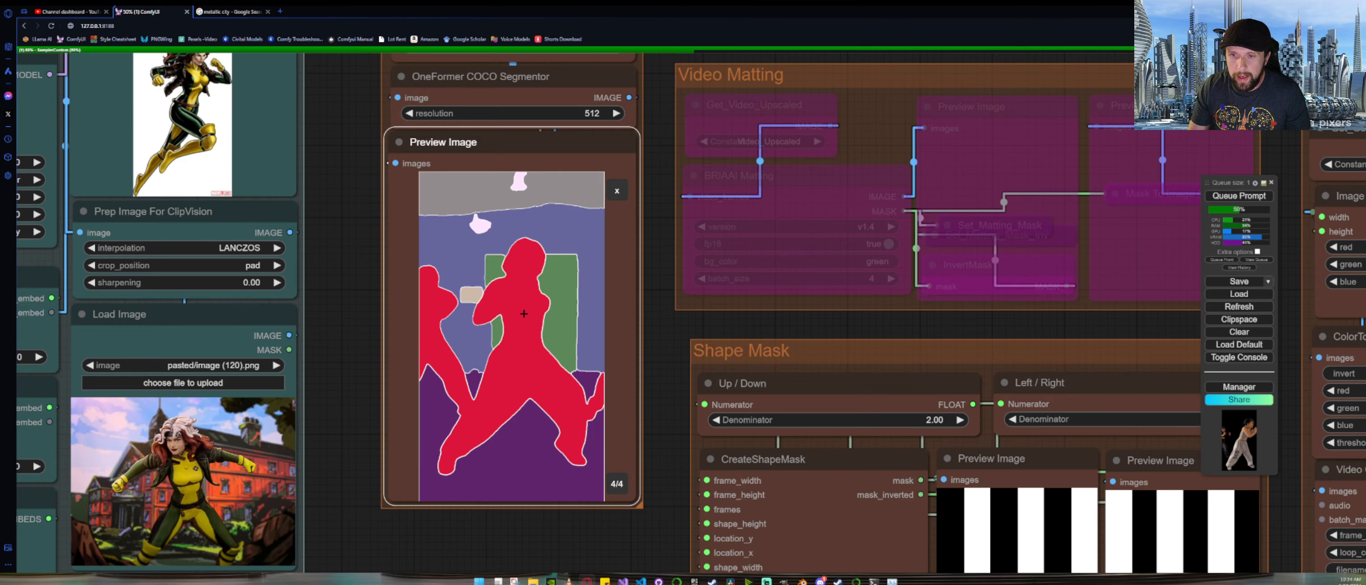
Step: Compare the Image Blank and ColorToMask settings of the Mask Red, Mask Blue and Mask Green groups with their video previews
{"action": "scroll", "coordinate": [344, 278], "scroll_direction": "down", "scroll_amount": 5}
{"action": "left_click_drag", "start_coordinate": [351, 237], "coordinate": [574, 406]}
{"action": "scroll", "coordinate": [576, 402], "scroll_direction": "down", "scroll_amount": 6}
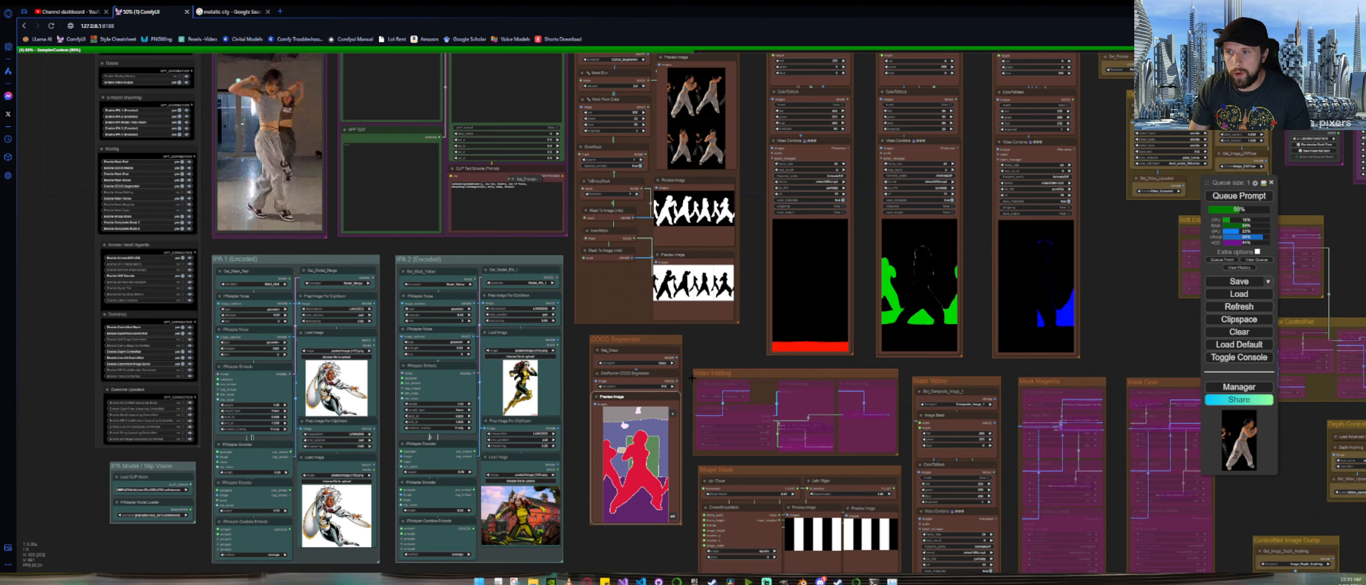
{"action": "left_click_drag", "start_coordinate": [744, 333], "coordinate": [402, 428]}
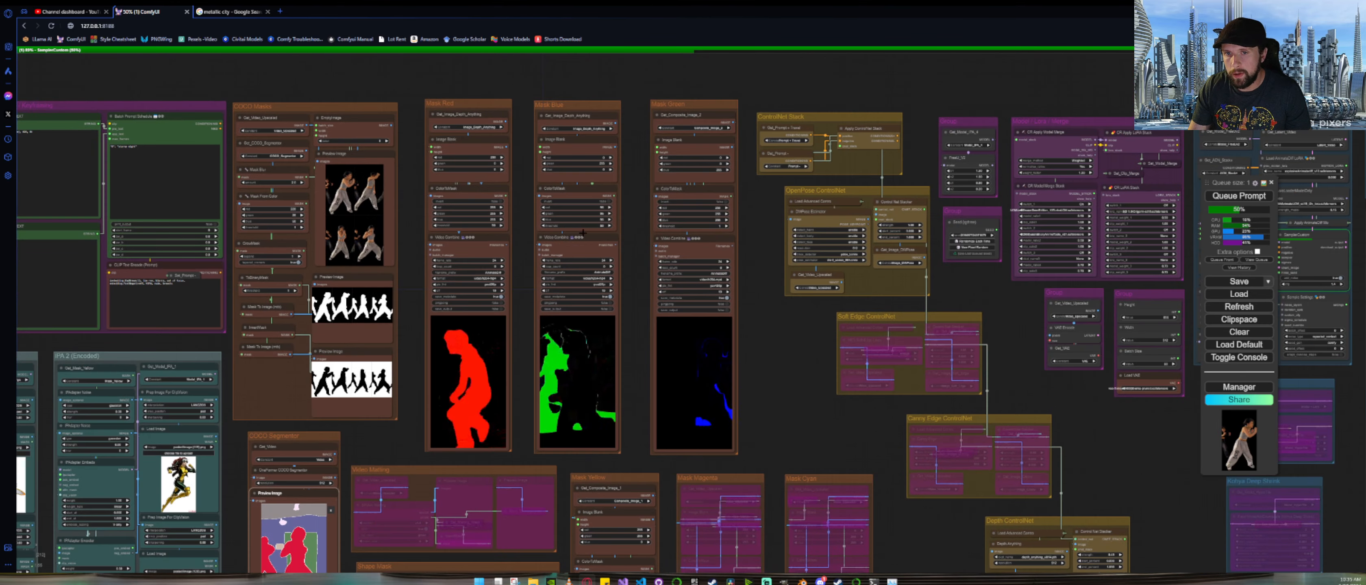
{"action": "scroll", "coordinate": [535, 207], "scroll_direction": "up", "scroll_amount": 7}
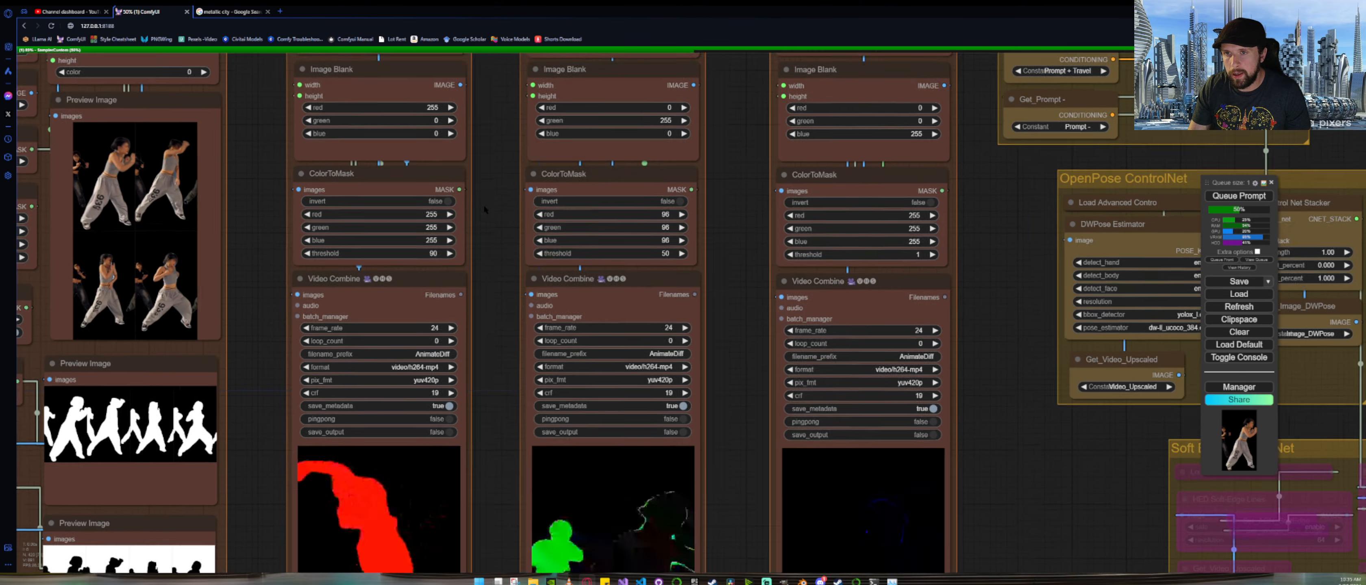
{"action": "left_click_drag", "start_coordinate": [484, 204], "coordinate": [444, 332]}
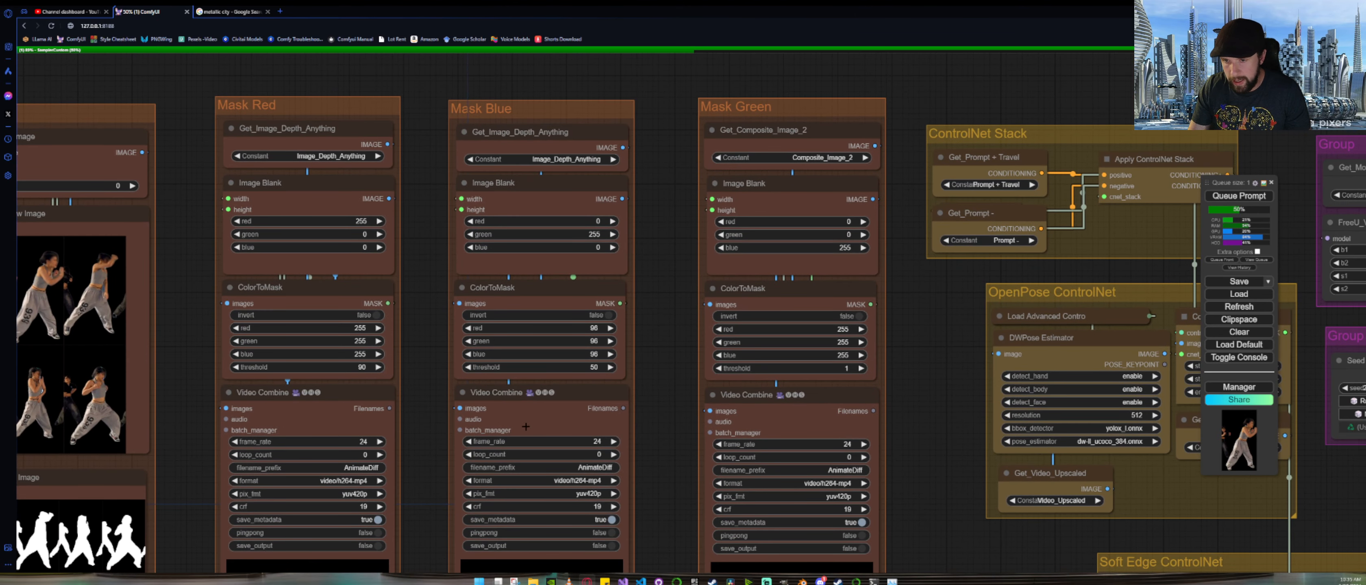
{"action": "left_click_drag", "start_coordinate": [676, 423], "coordinate": [641, 250]}
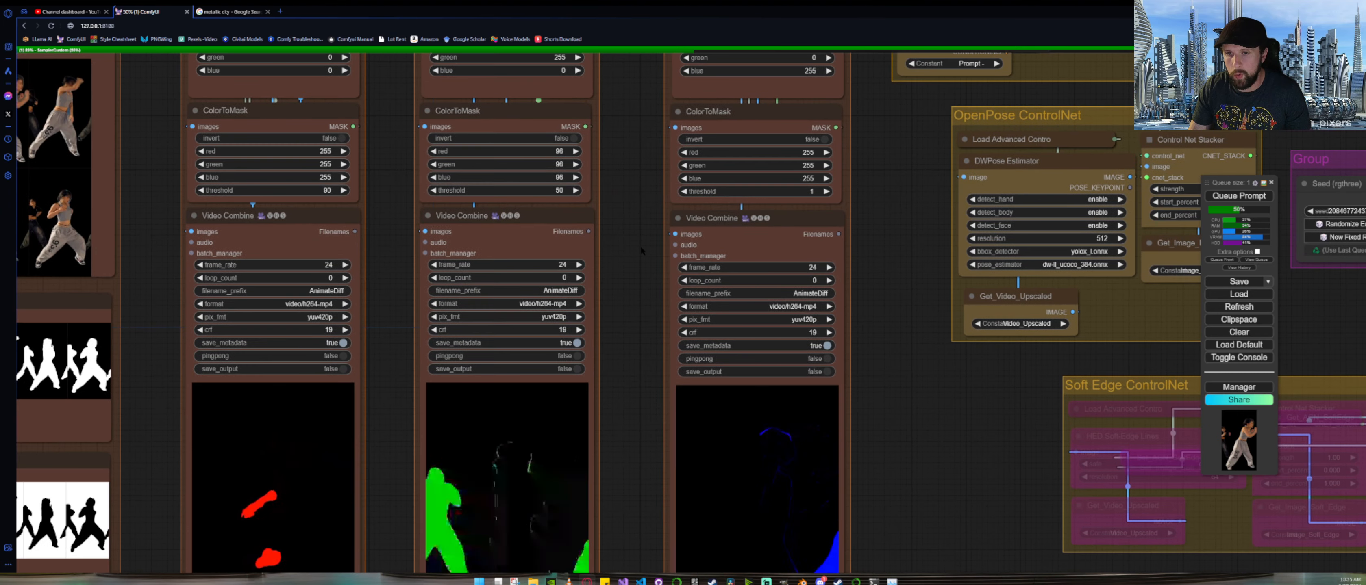
{"action": "scroll", "coordinate": [641, 249], "scroll_direction": "down", "scroll_amount": 6}
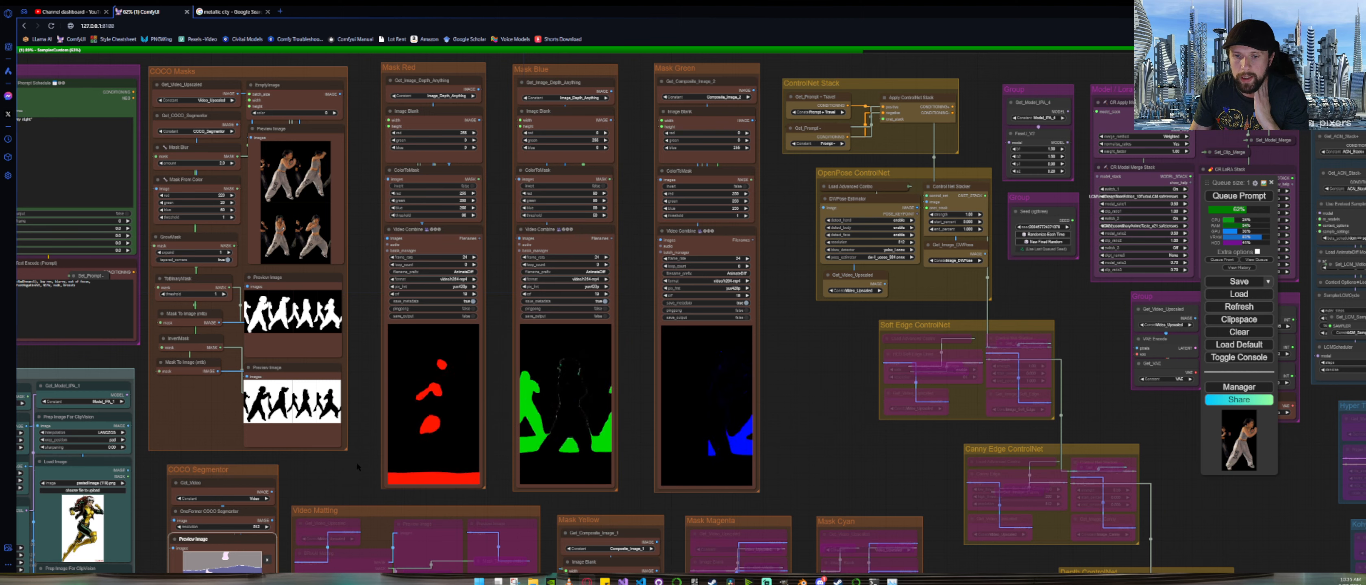
Step: Look over the IPA groups, mask previews and input video, and follow the workflow through the ControlNet and AnimateDiff groups to the output video
{"action": "left_click_drag", "start_coordinate": [357, 461], "coordinate": [713, 161]}
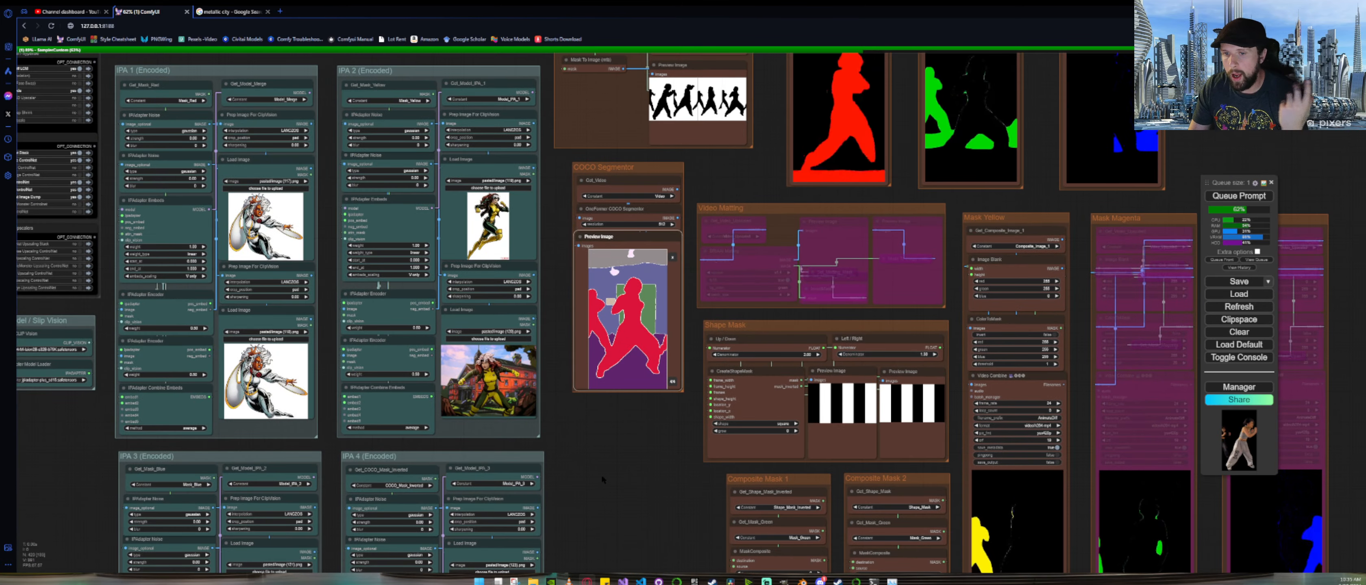
{"action": "scroll", "coordinate": [601, 474], "scroll_direction": "down", "scroll_amount": 6}
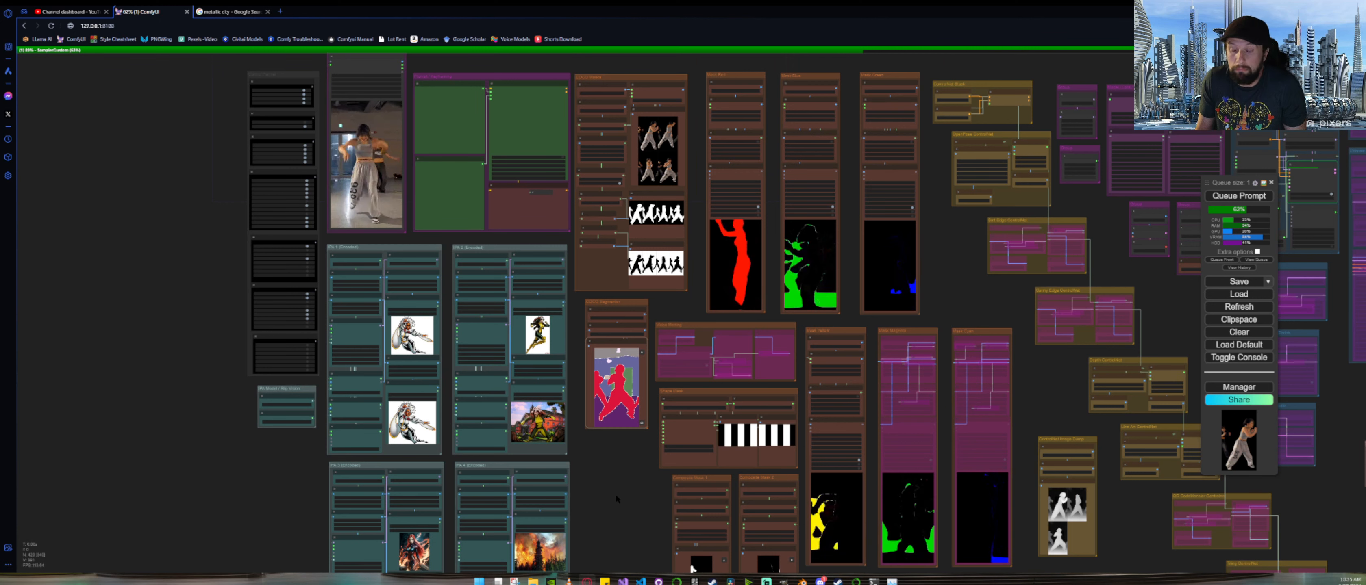
{"action": "left_click_drag", "start_coordinate": [623, 473], "coordinate": [494, 364]}
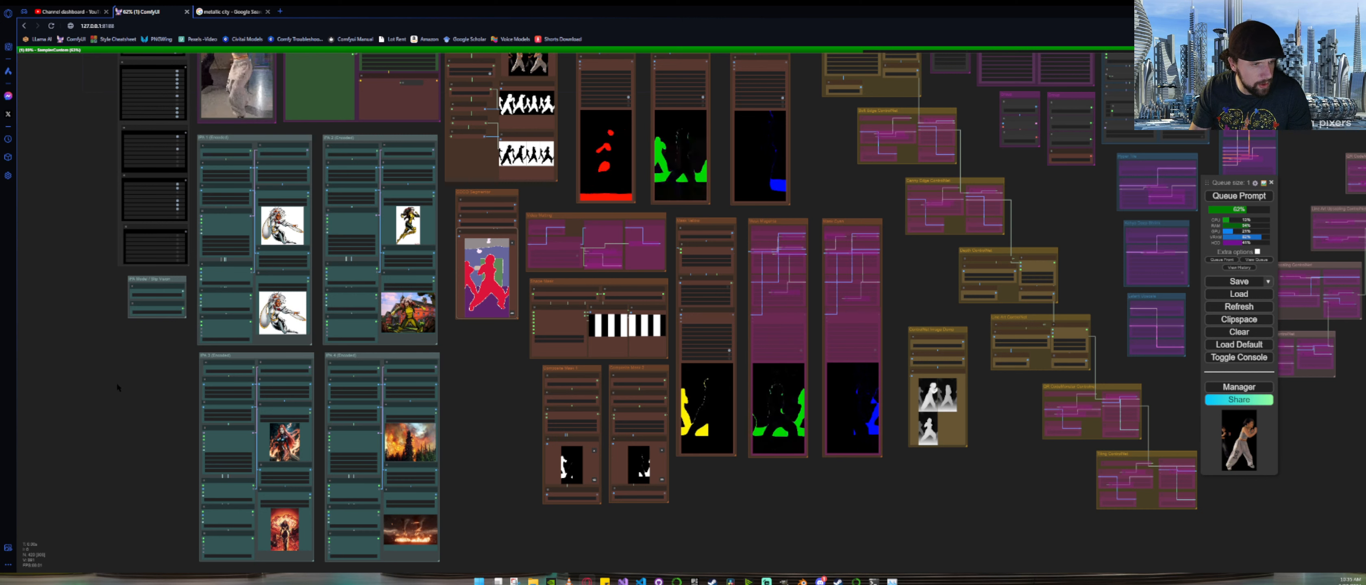
{"action": "scroll", "coordinate": [117, 387], "scroll_direction": "down", "scroll_amount": 5}
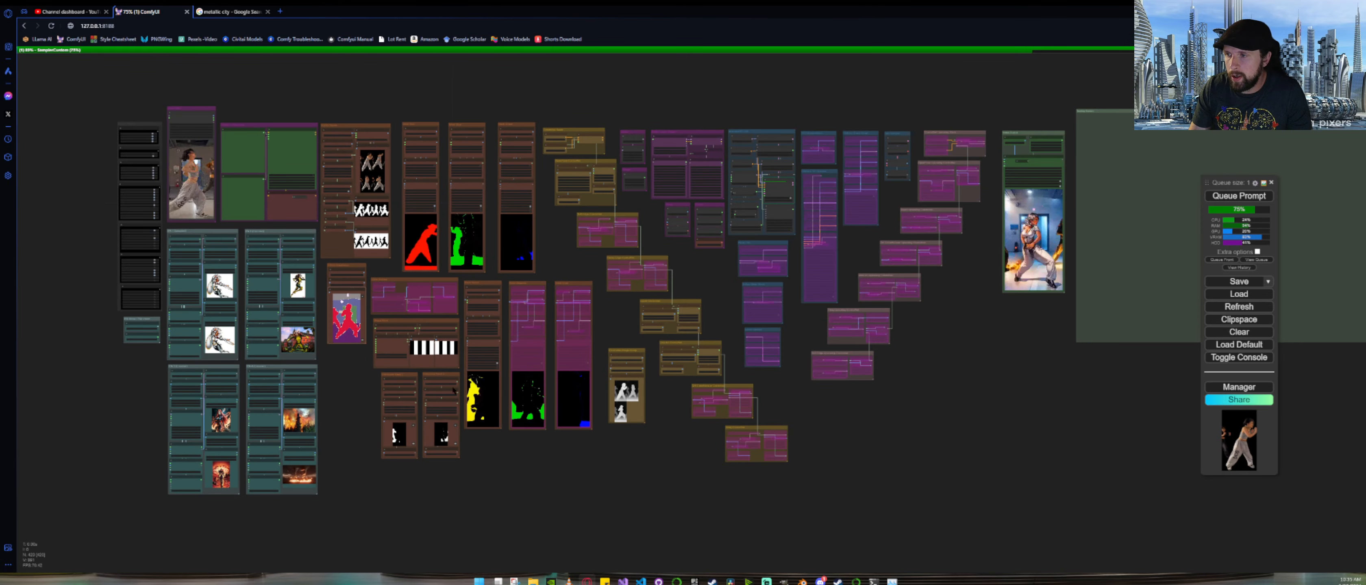
{"action": "scroll", "coordinate": [192, 122], "scroll_direction": "up", "scroll_amount": 10}
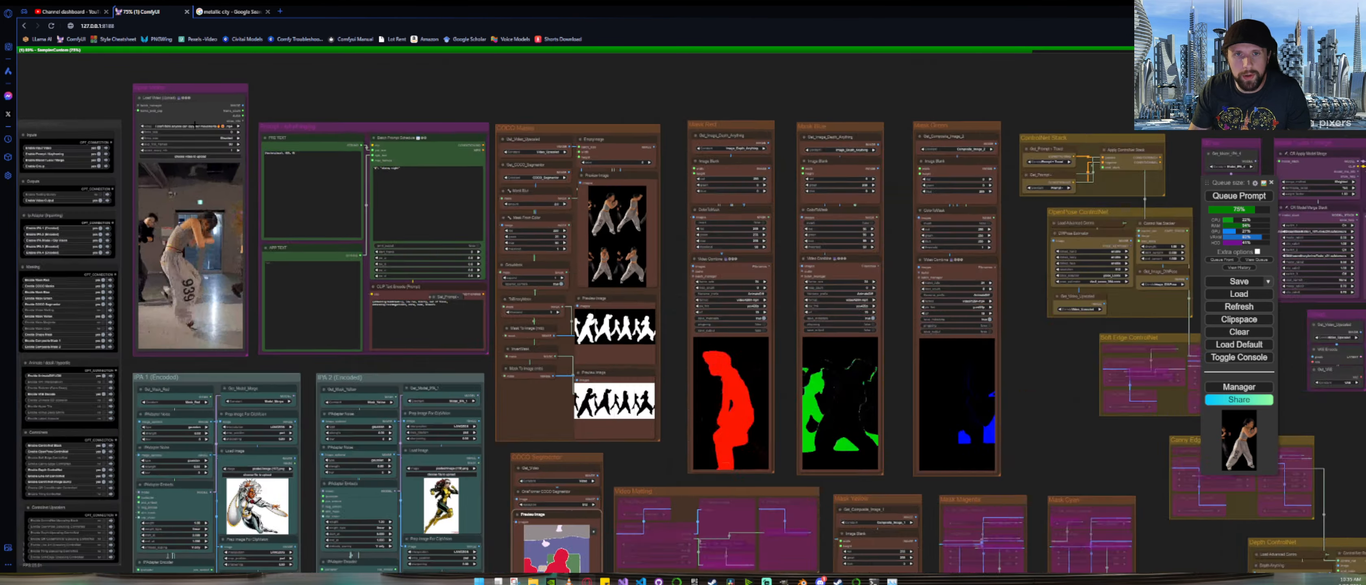
{"action": "scroll", "coordinate": [539, 114], "scroll_direction": "down", "scroll_amount": 10}
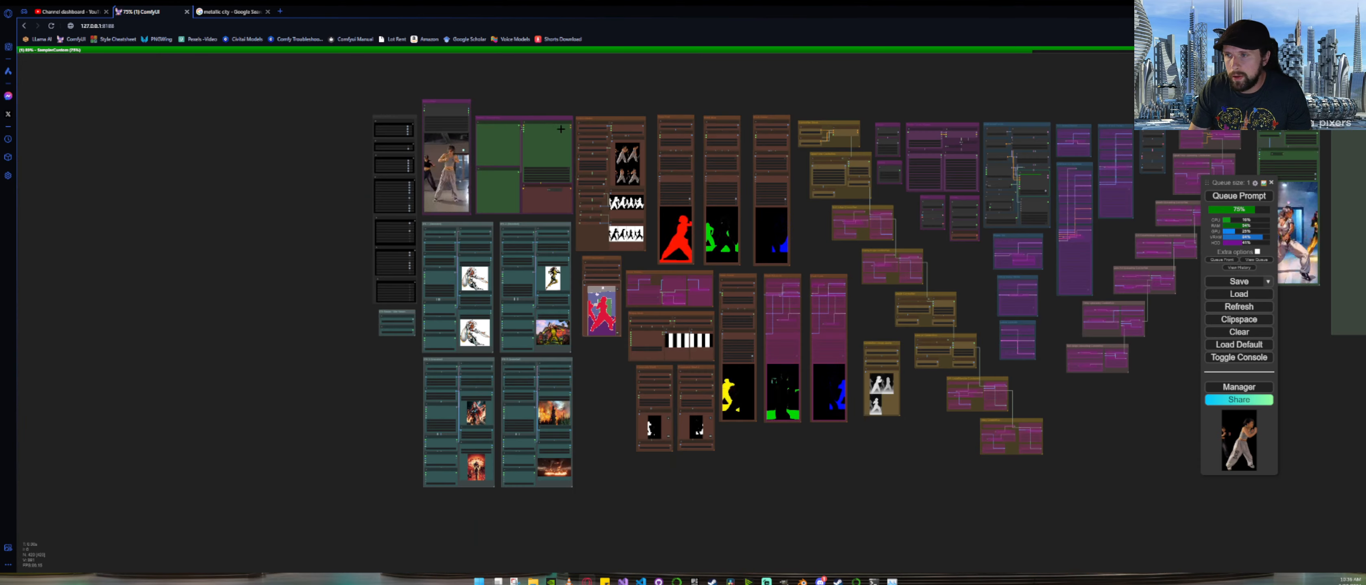
{"action": "left_click_drag", "start_coordinate": [1103, 419], "coordinate": [631, 420]}
{"action": "scroll", "coordinate": [669, 451], "scroll_direction": "up", "scroll_amount": 9}
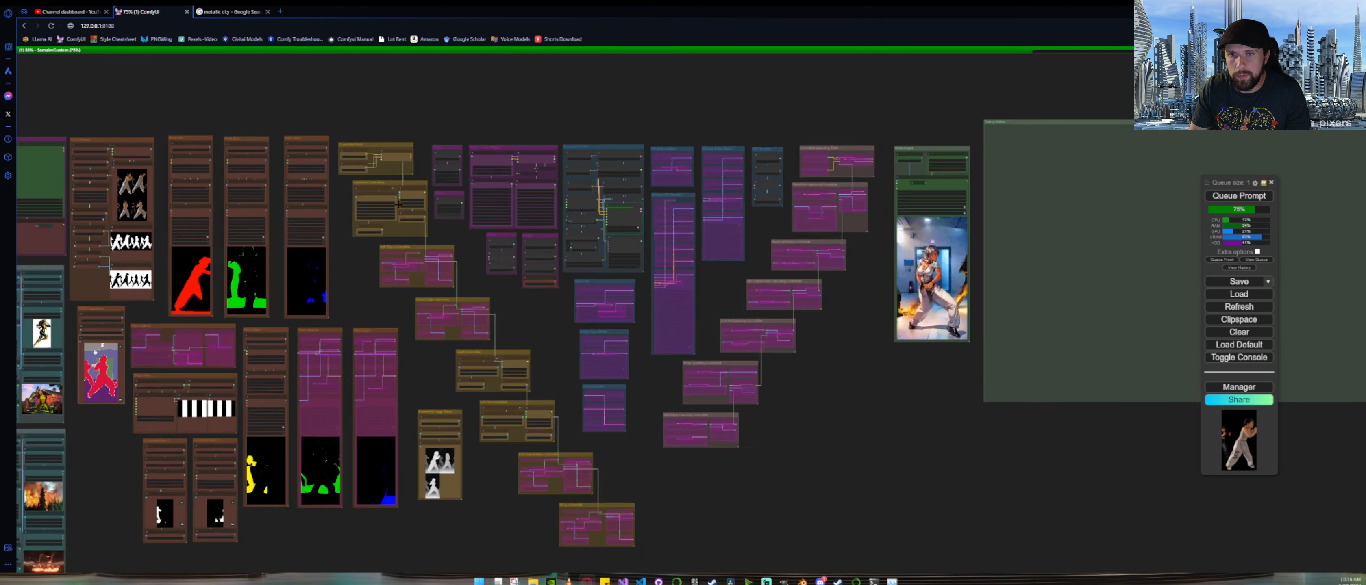
{"action": "scroll", "coordinate": [430, 197], "scroll_direction": "up", "scroll_amount": 3}
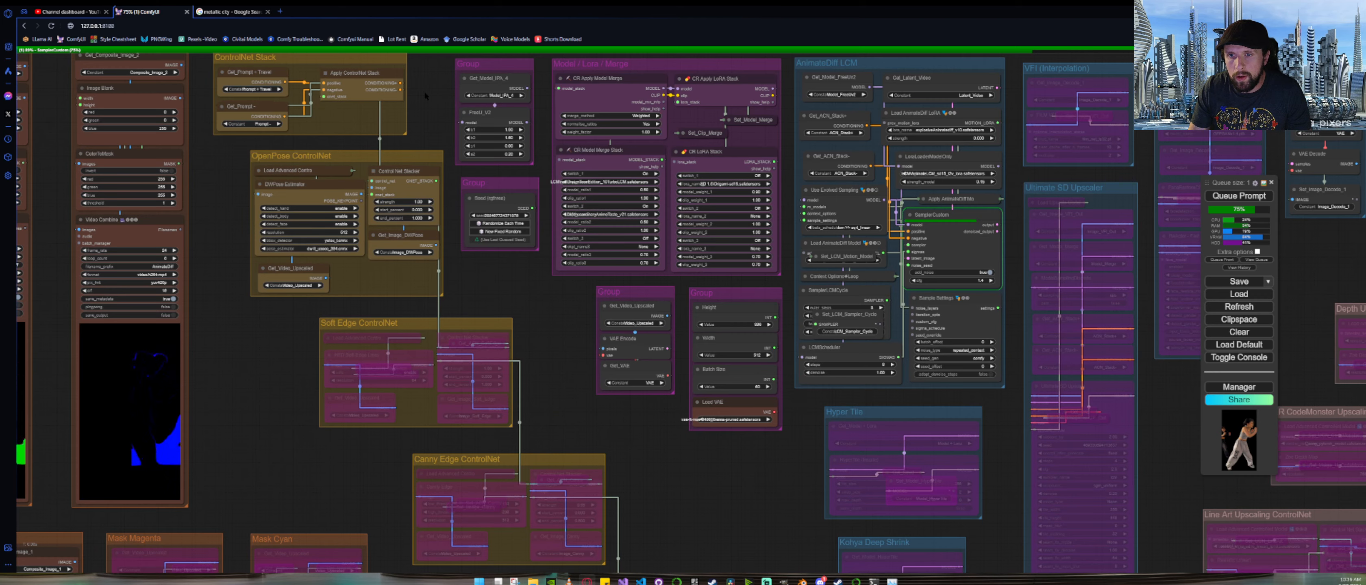
Step: Title the untitled group around the FreeU node beside the ControlNet Stack "Free u V2"
{"action": "left_click_drag", "start_coordinate": [424, 90], "coordinate": [370, 183]}
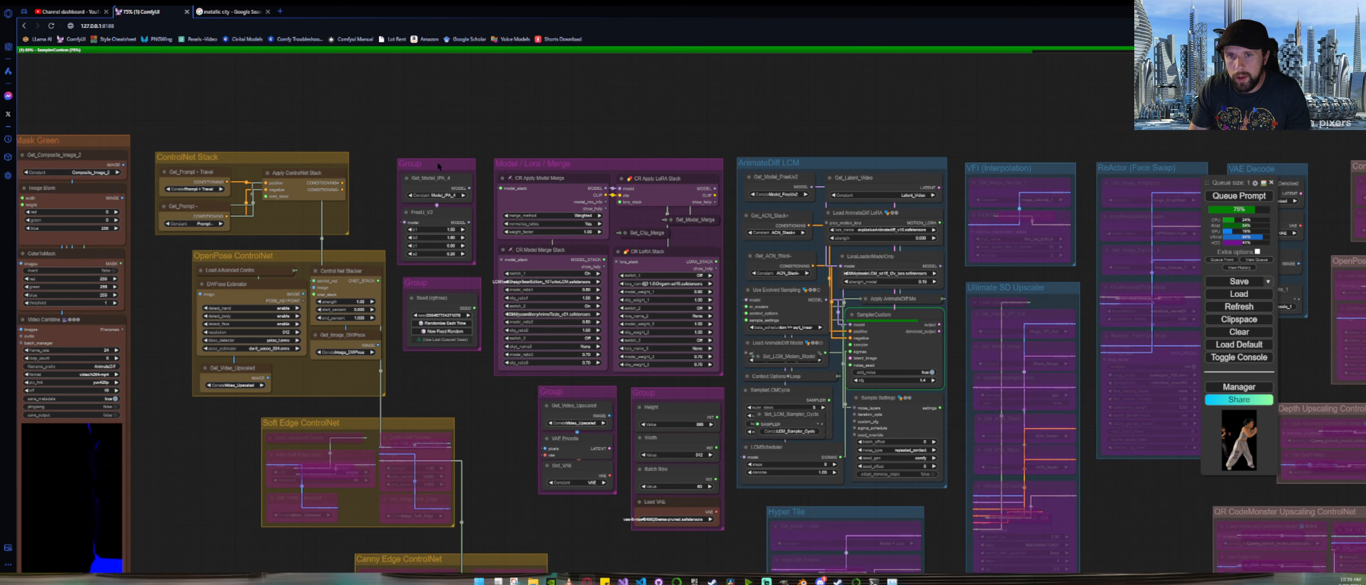
{"action": "right_click", "coordinate": [416, 160]}
{"action": "mouse_move", "coordinate": [457, 350]}
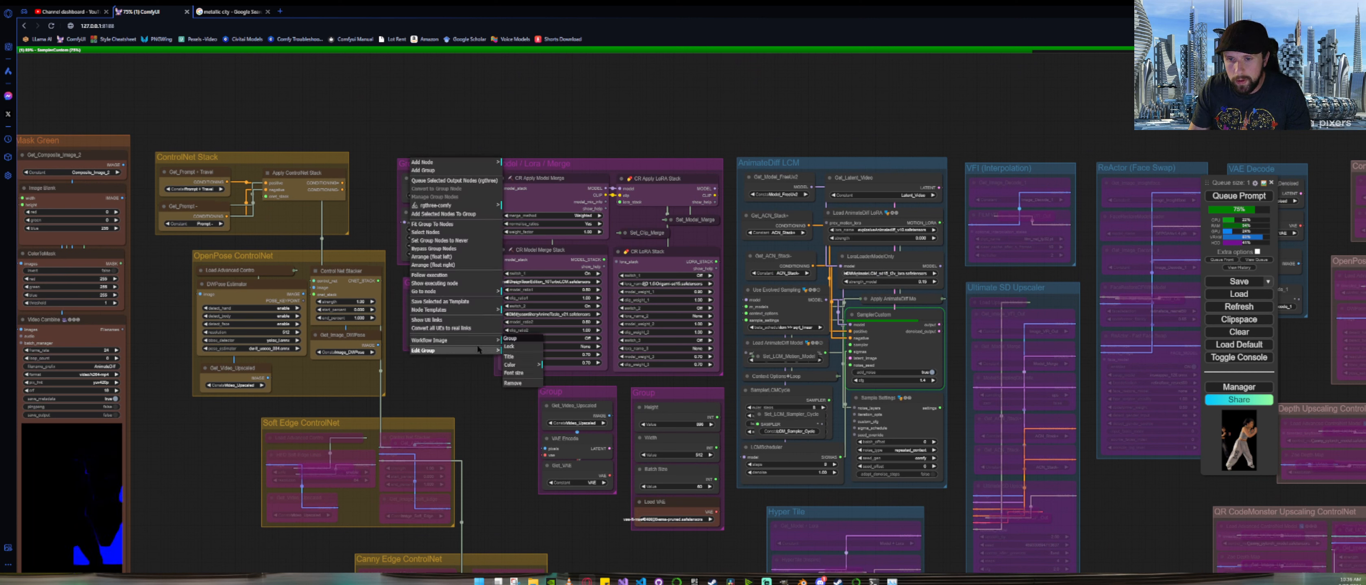
{"action": "left_click", "coordinate": [521, 358]}
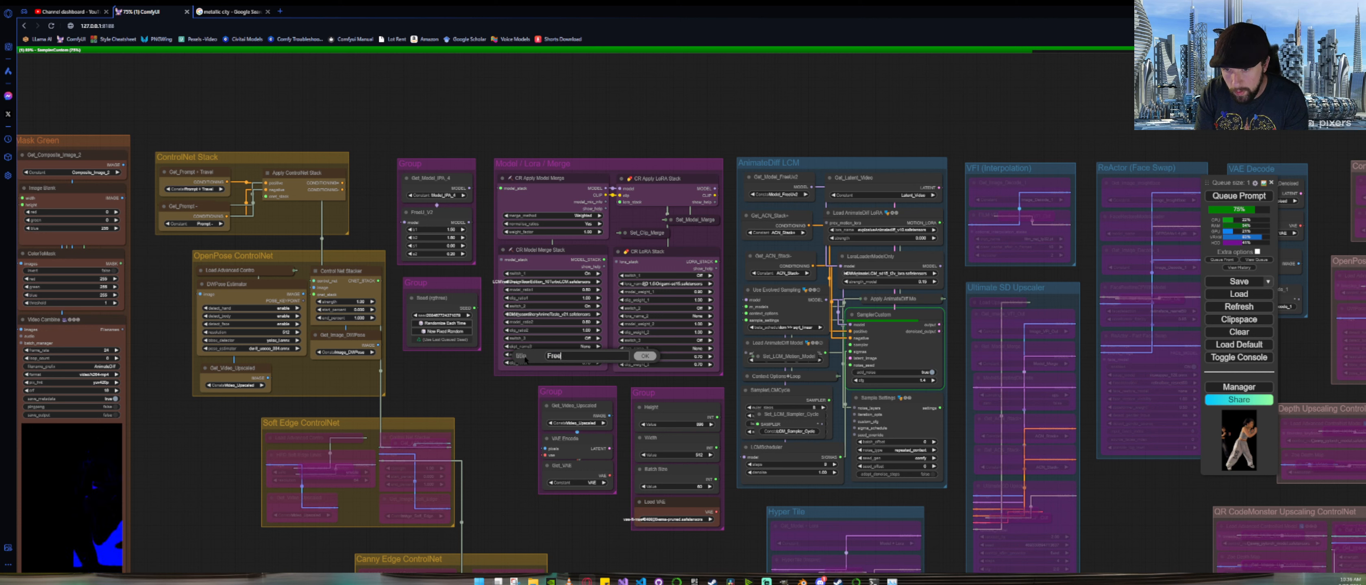
{"action": "type", "text": "Free u V"}
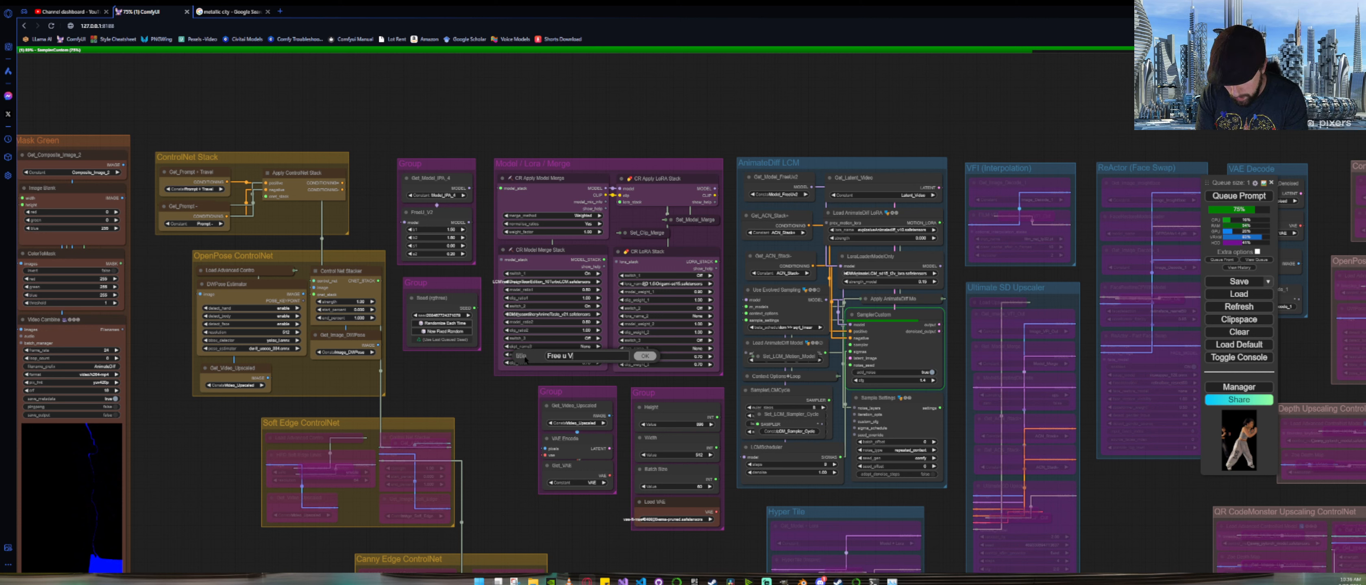
{"action": "type", "text": "2"}
{"action": "key", "text": "Return"}
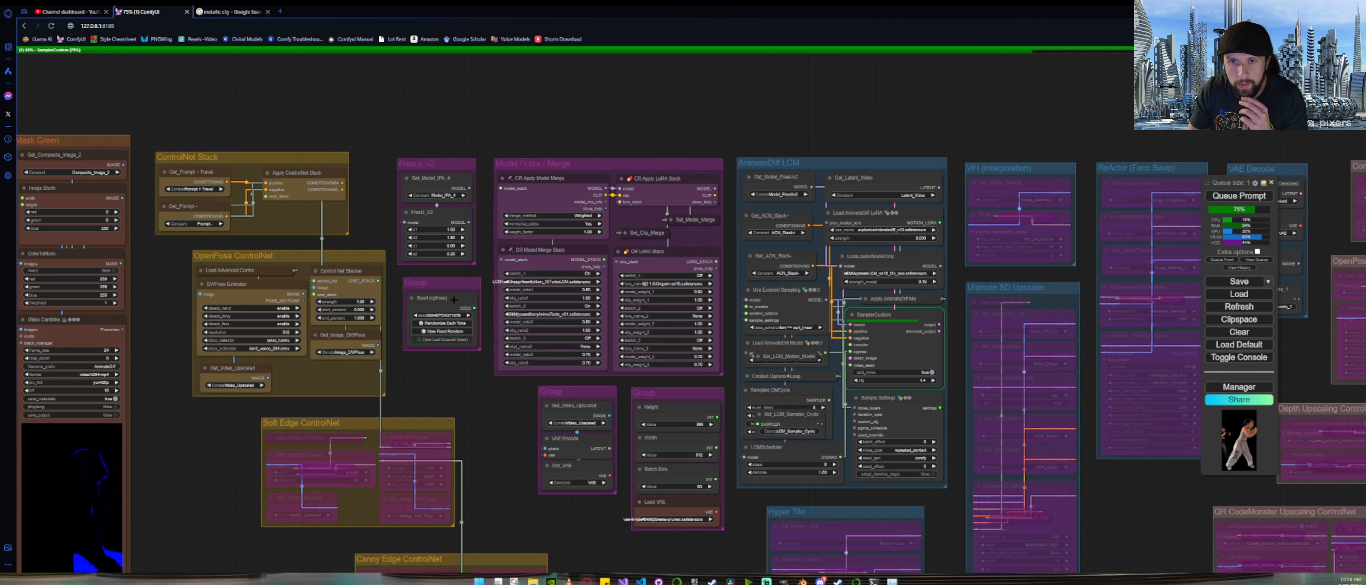
Step: Correct the title of the group around the FreeU node to "FreeU V2"
{"action": "right_click", "coordinate": [431, 165]}
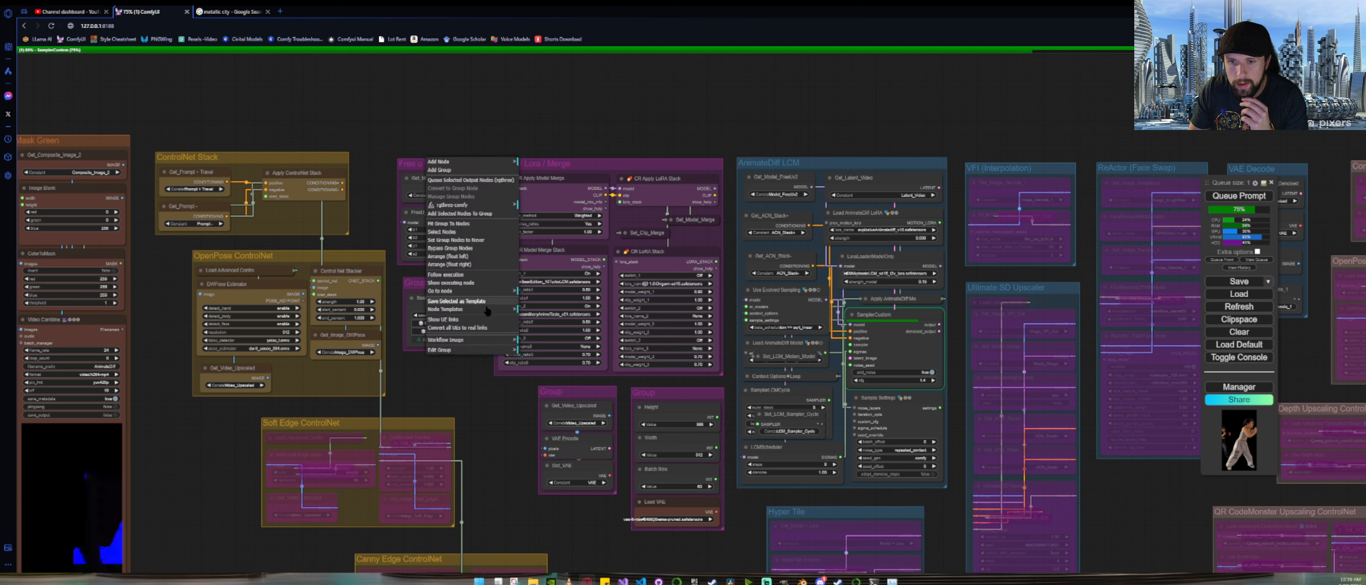
{"action": "left_click", "coordinate": [474, 350]}
{"action": "left_click", "coordinate": [533, 362]}
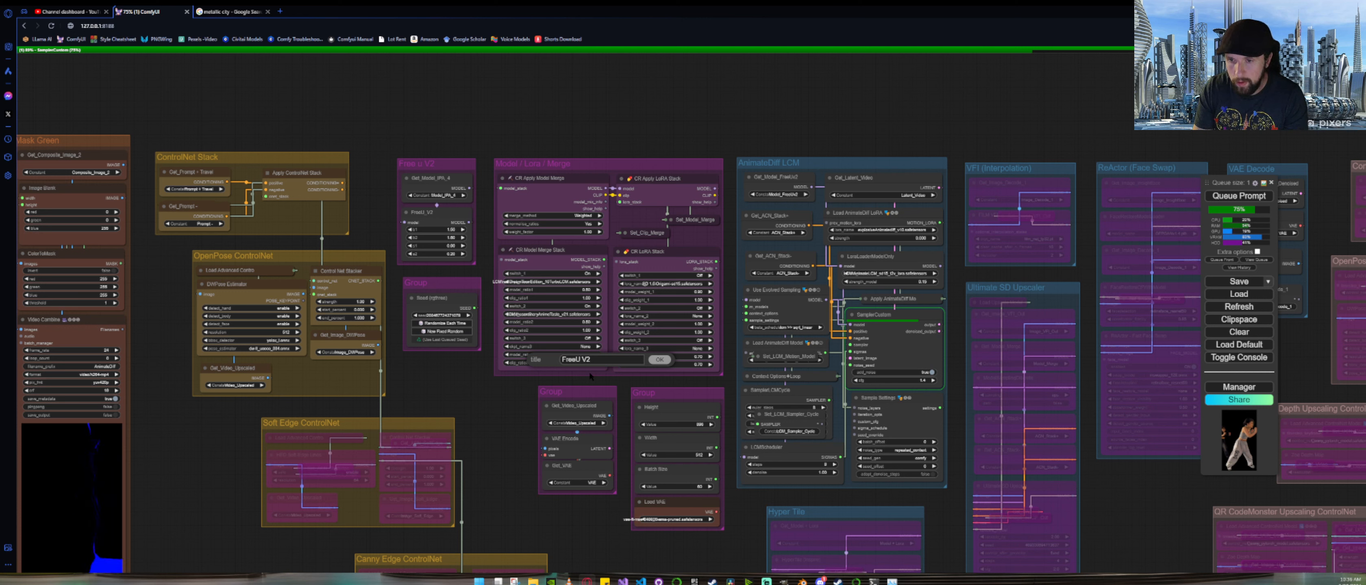
{"action": "key", "text": "Return"}
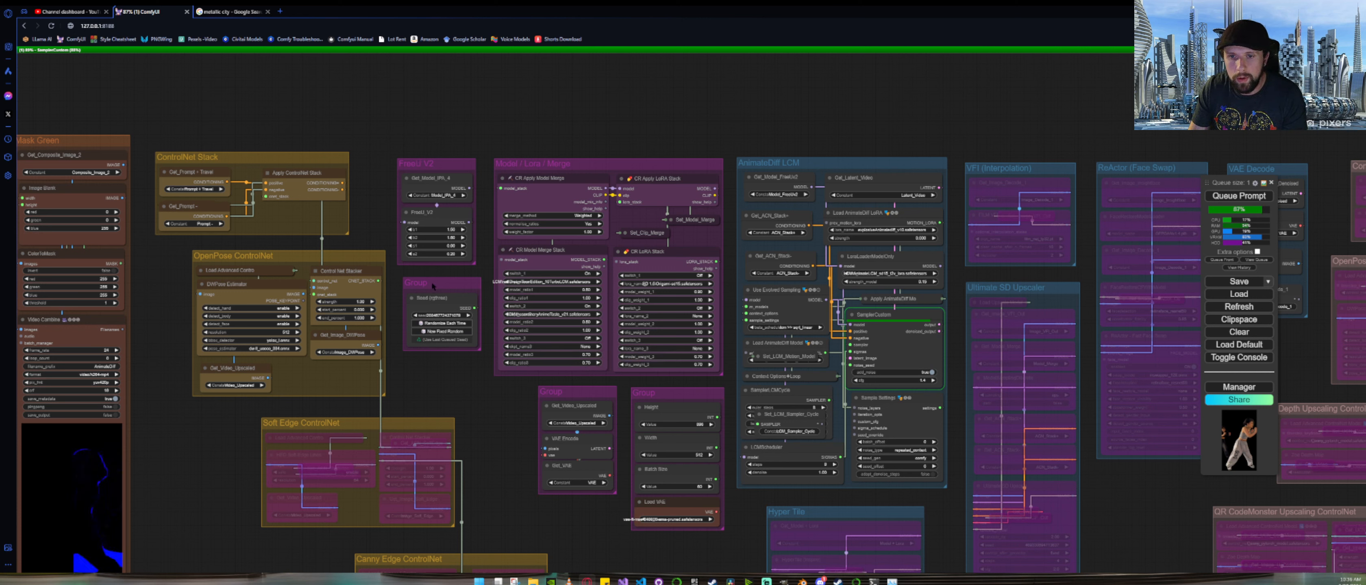
Step: Title the untitled group around the seed node below the FreeU V2 group "Seed"
{"action": "right_click", "coordinate": [431, 280]}
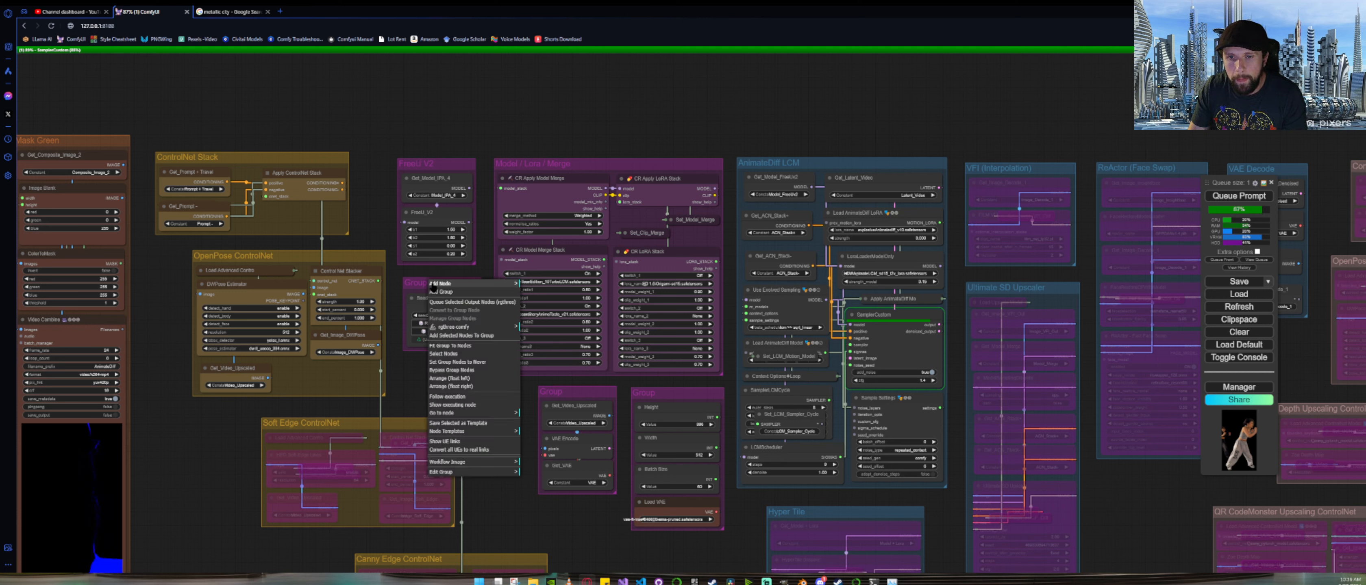
{"action": "left_click", "coordinate": [479, 472]}
{"action": "left_click", "coordinate": [532, 480]}
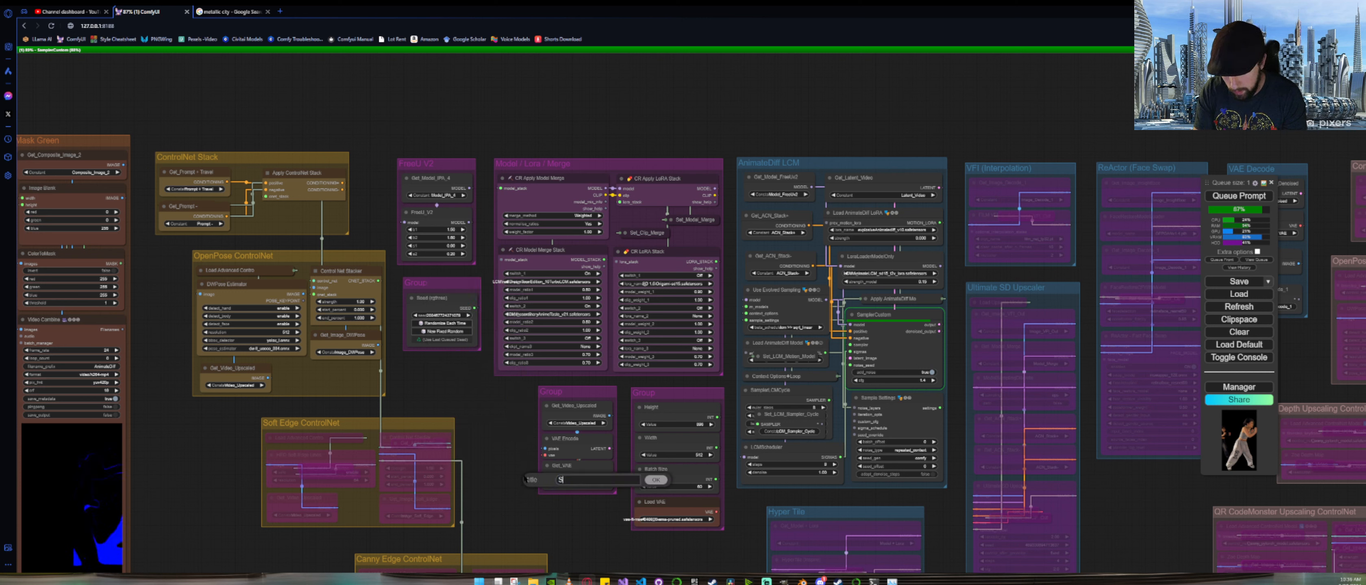
{"action": "type", "text": "Seed"}
{"action": "key", "text": "Return"}
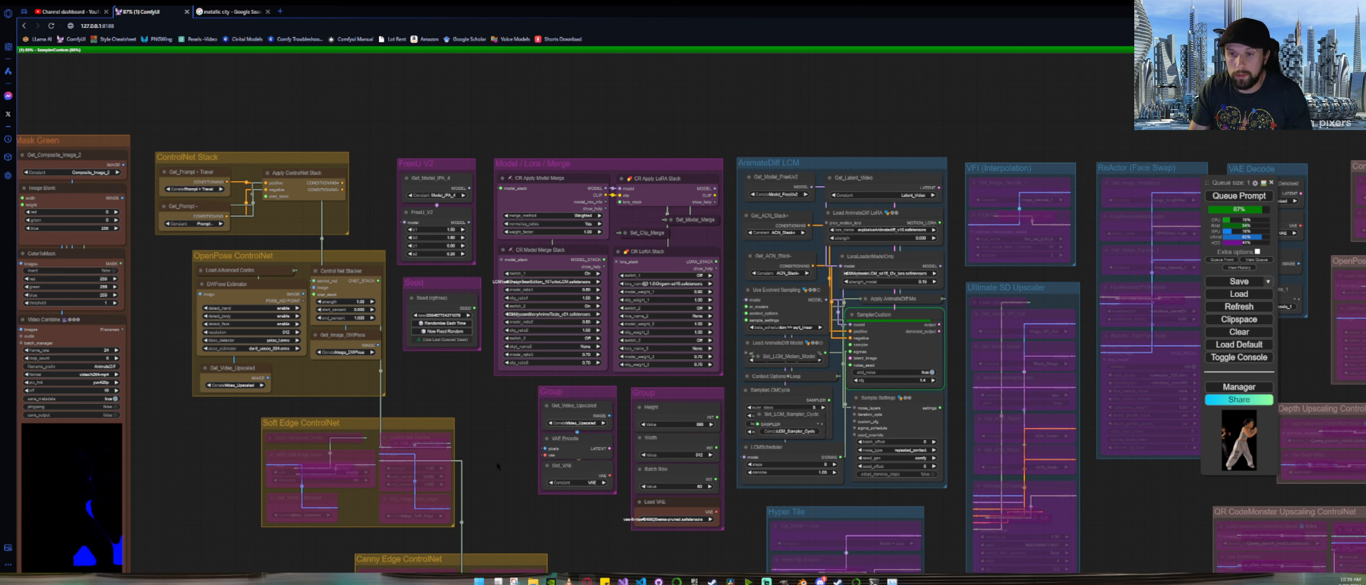
Step: Look over the whole workflow from the IPA and mask groups to the output video, including the Canny Edge and Depth ControlNet groups
{"action": "left_click_drag", "start_coordinate": [497, 461], "coordinate": [300, 387]}
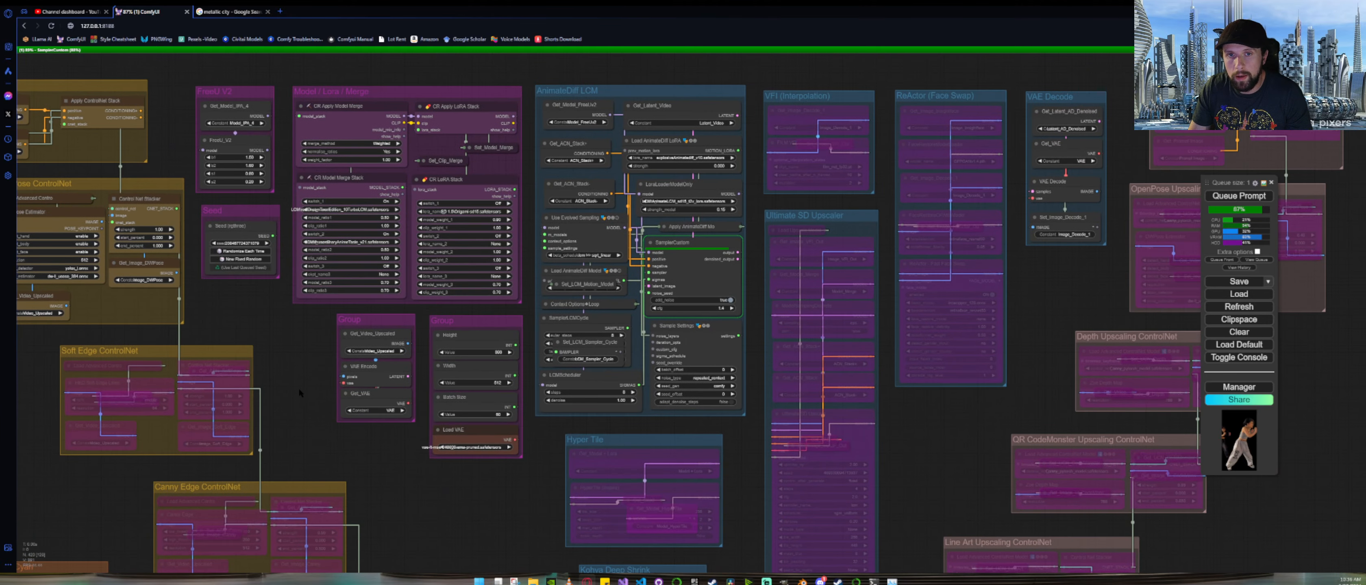
{"action": "scroll", "coordinate": [300, 388], "scroll_direction": "down", "scroll_amount": 6}
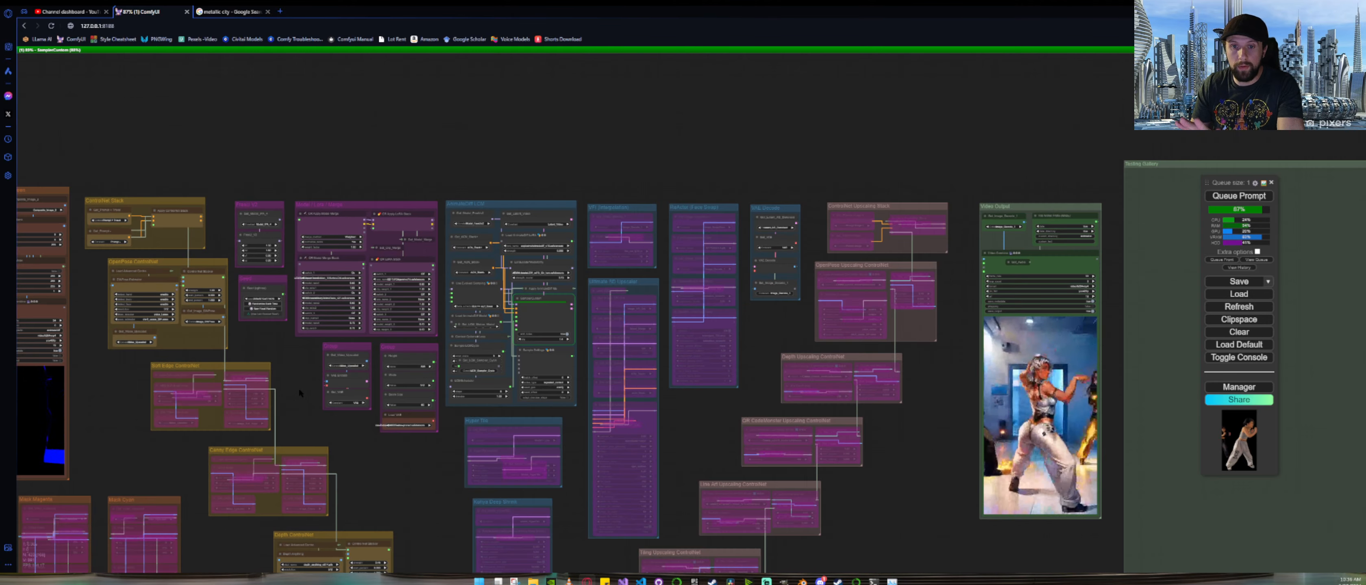
{"action": "left_click_drag", "start_coordinate": [306, 231], "coordinate": [667, 141]}
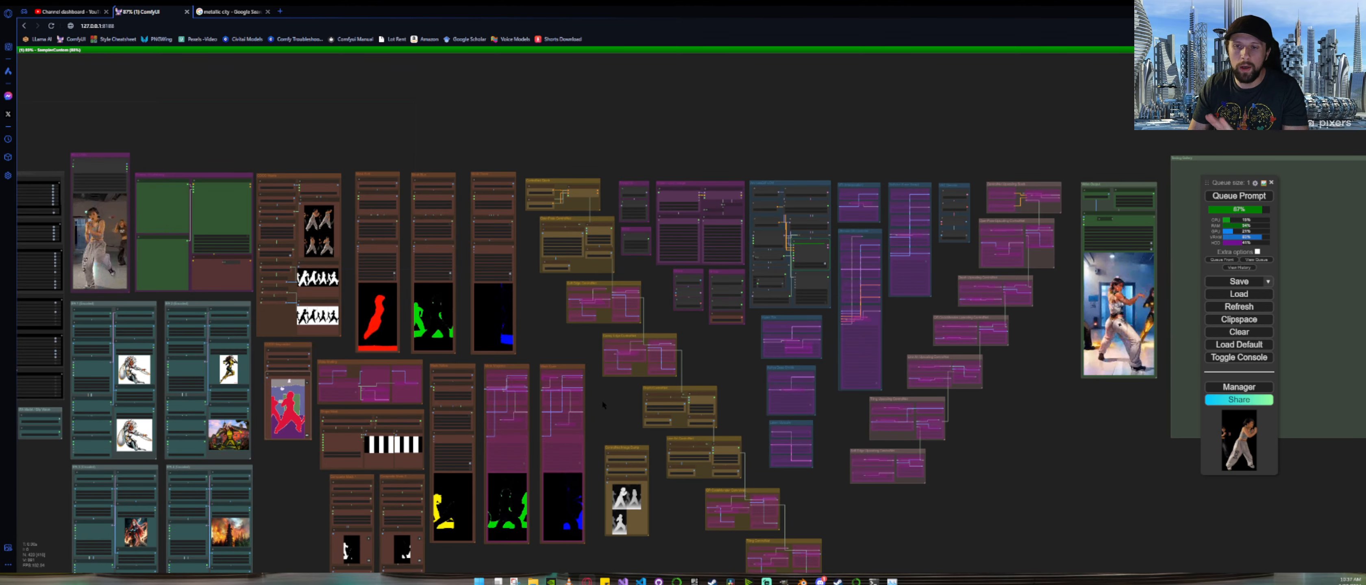
{"action": "scroll", "coordinate": [739, 422], "scroll_direction": "up", "scroll_amount": 3}
{"action": "scroll", "coordinate": [740, 423], "scroll_direction": "up", "scroll_amount": 10}
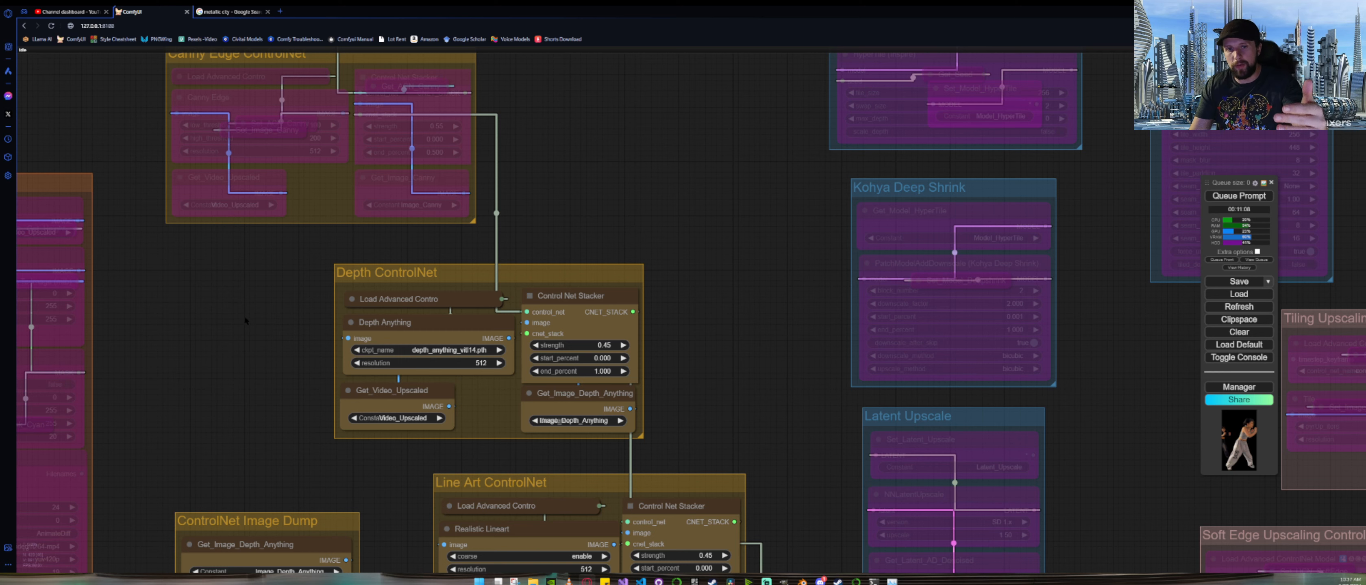
{"action": "left_click_drag", "start_coordinate": [244, 315], "coordinate": [272, 402]}
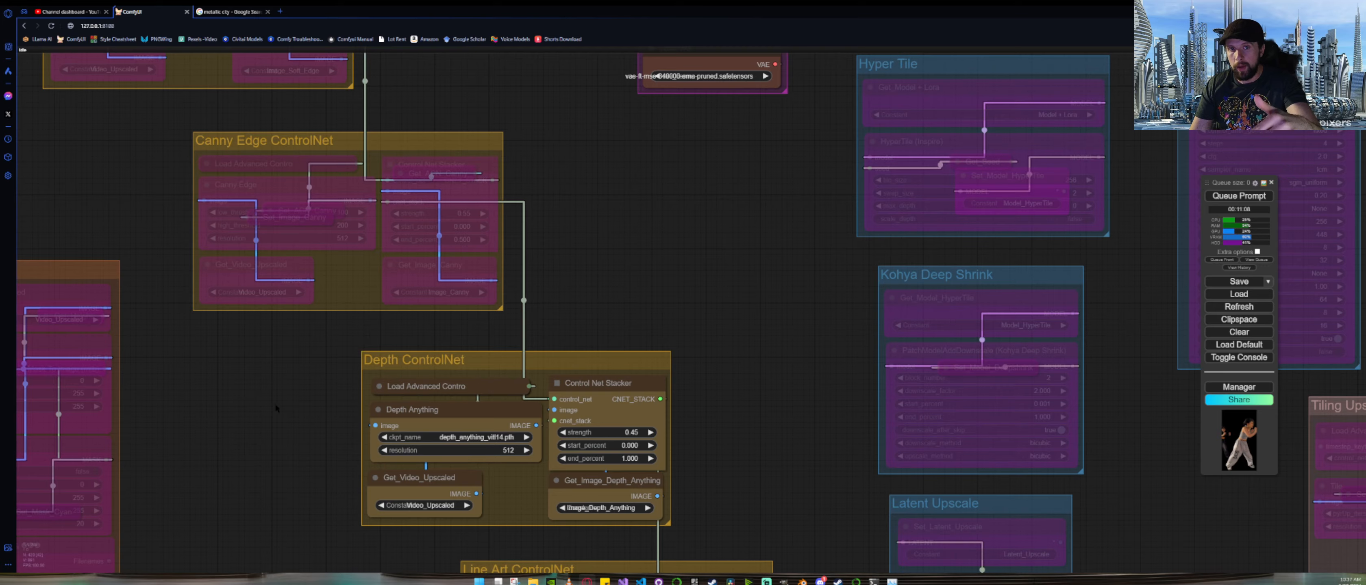
{"action": "scroll", "coordinate": [275, 403], "scroll_direction": "down", "scroll_amount": 12}
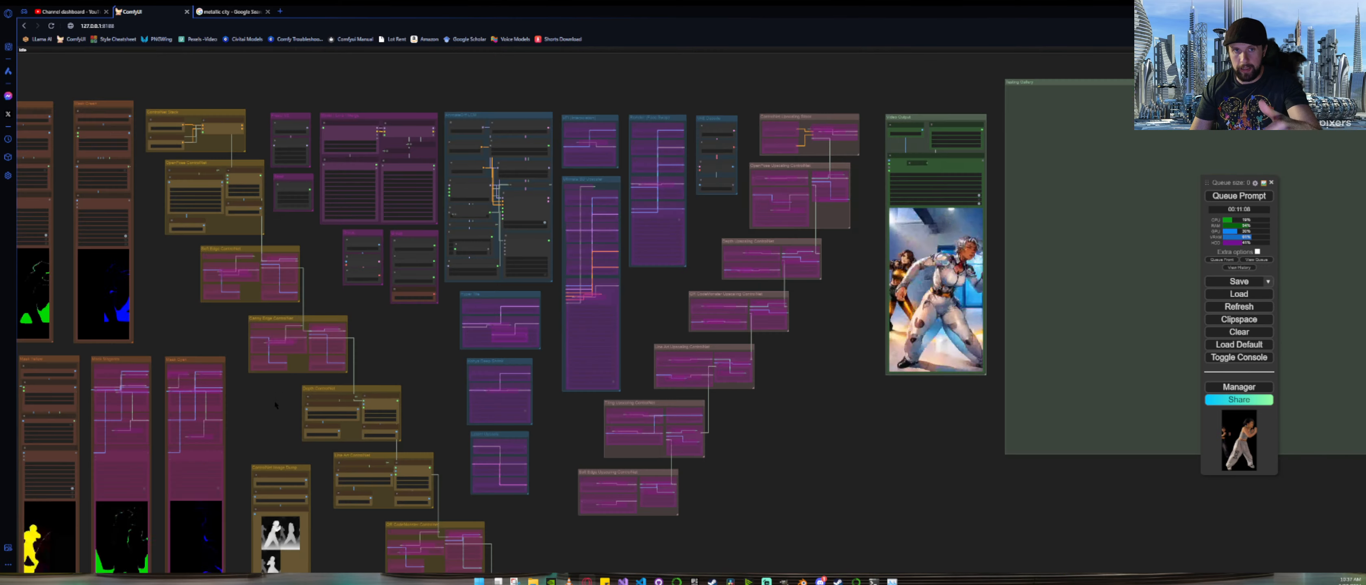
{"action": "scroll", "coordinate": [276, 405], "scroll_direction": "down", "scroll_amount": 1}
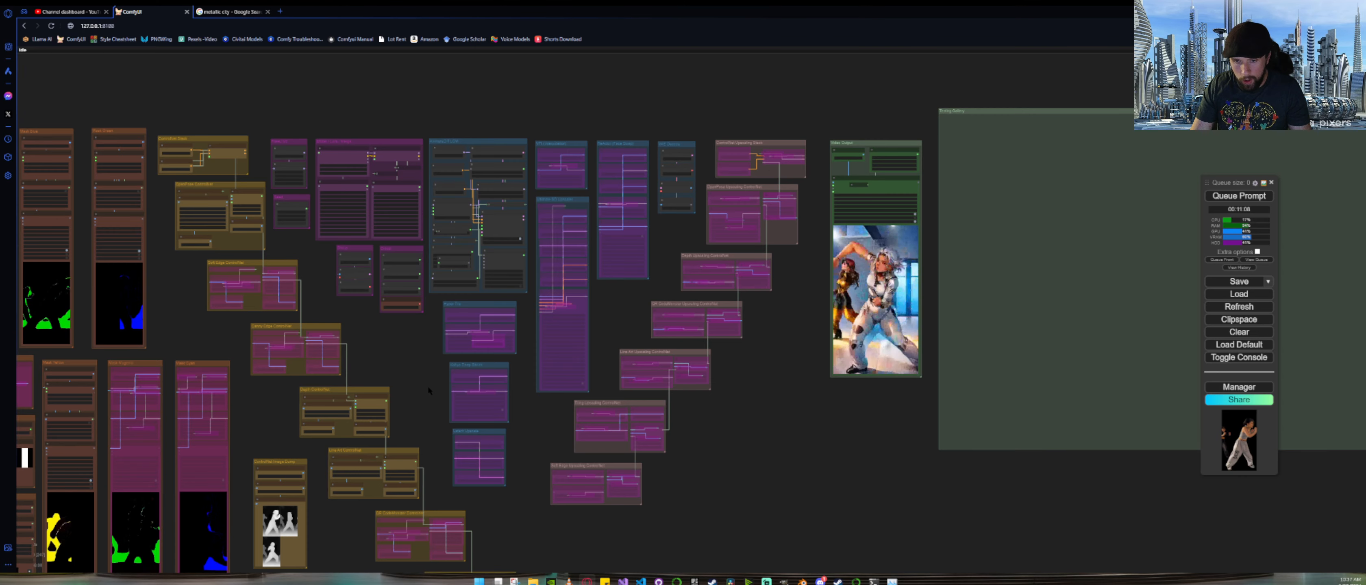
Step: Examine the Ultimate SD Upscaler, ReActor, VAE Decode and upscaling ControlNet groups between AnimateDiff LCM and the Video Output
{"action": "left_click_drag", "start_coordinate": [427, 385], "coordinate": [383, 228]}
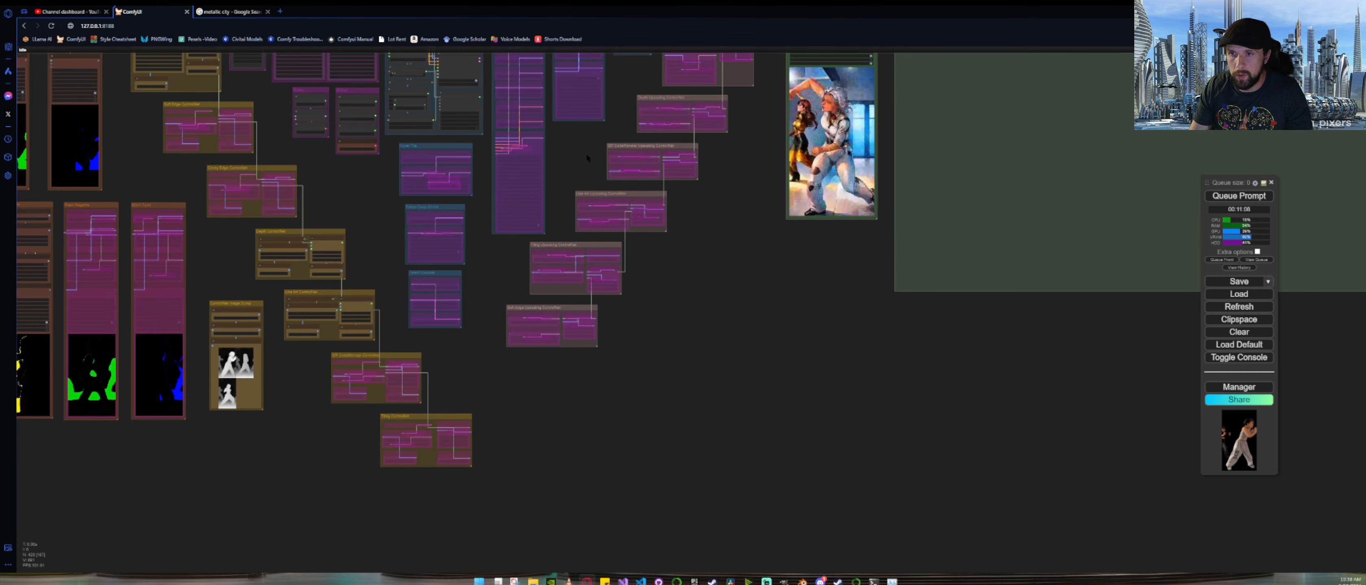
{"action": "left_click_drag", "start_coordinate": [589, 154], "coordinate": [531, 297]}
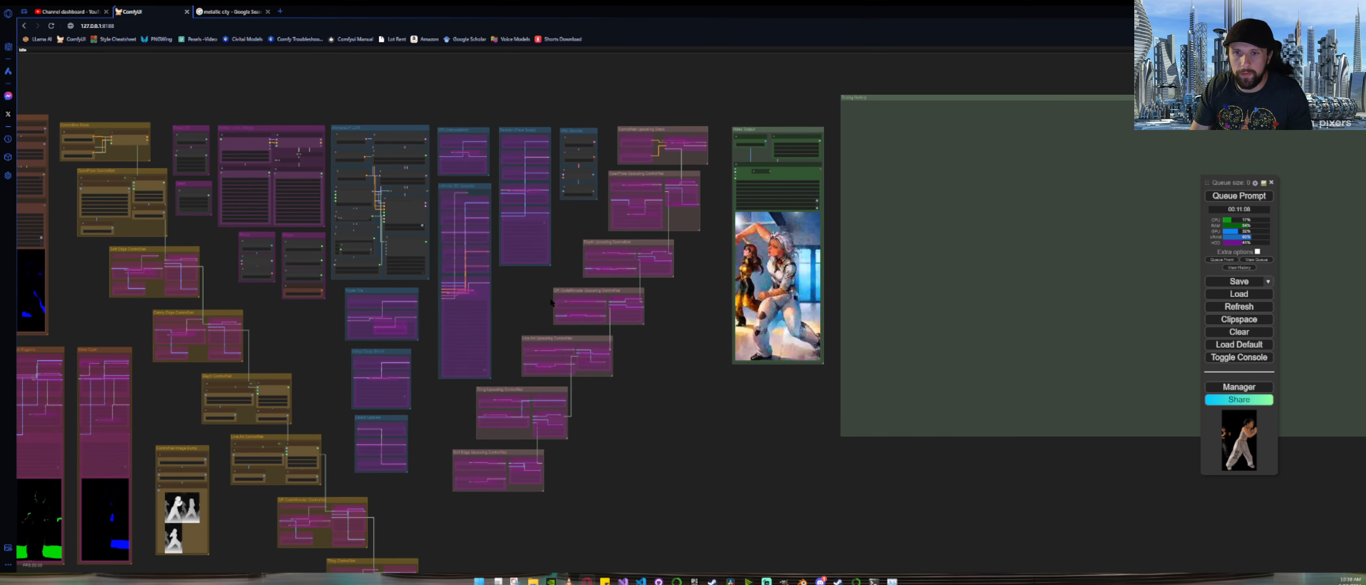
{"action": "scroll", "coordinate": [483, 277], "scroll_direction": "up", "scroll_amount": 8}
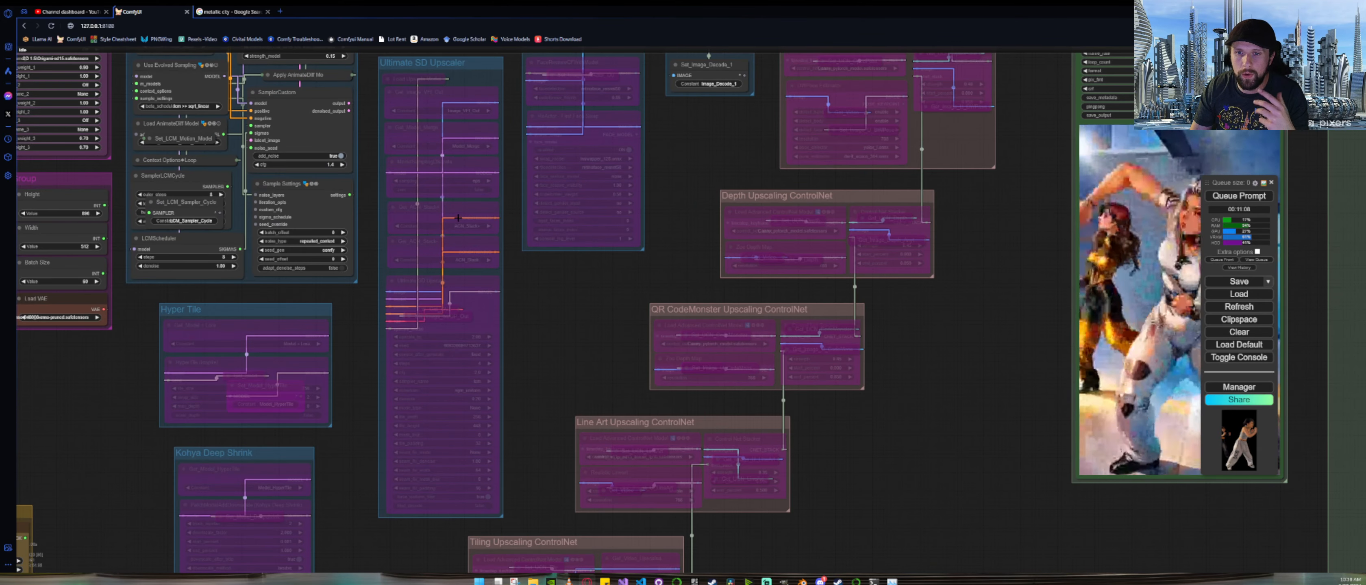
{"action": "scroll", "coordinate": [479, 393], "scroll_direction": "down", "scroll_amount": 5}
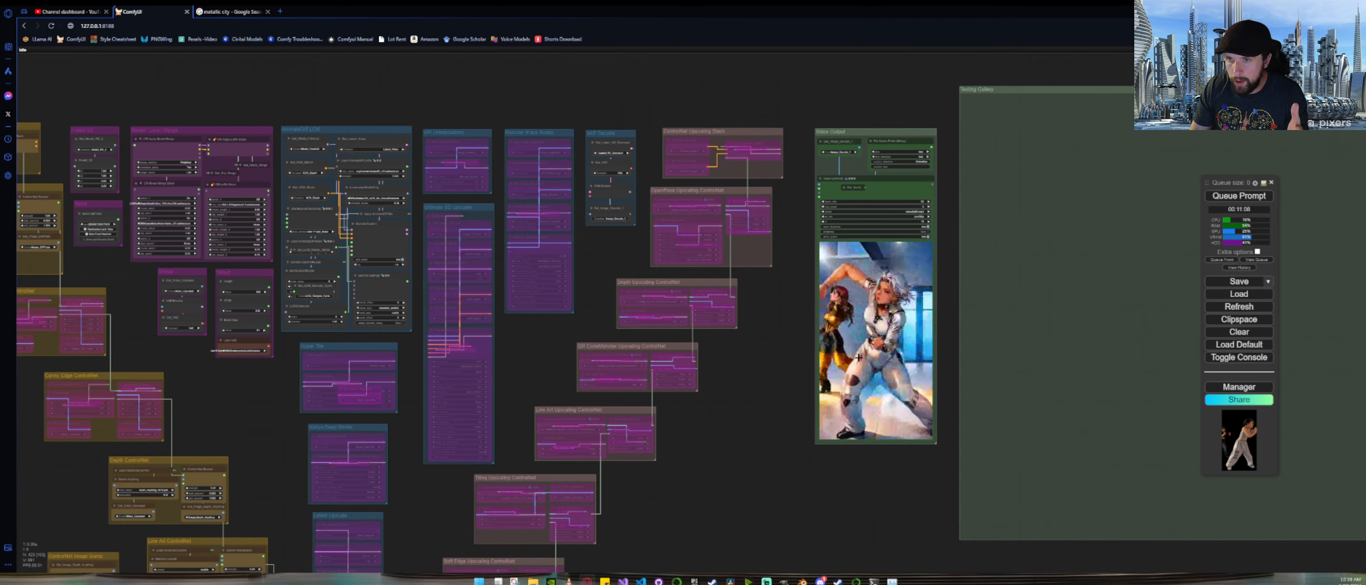
{"action": "scroll", "coordinate": [556, 229], "scroll_direction": "up", "scroll_amount": 6}
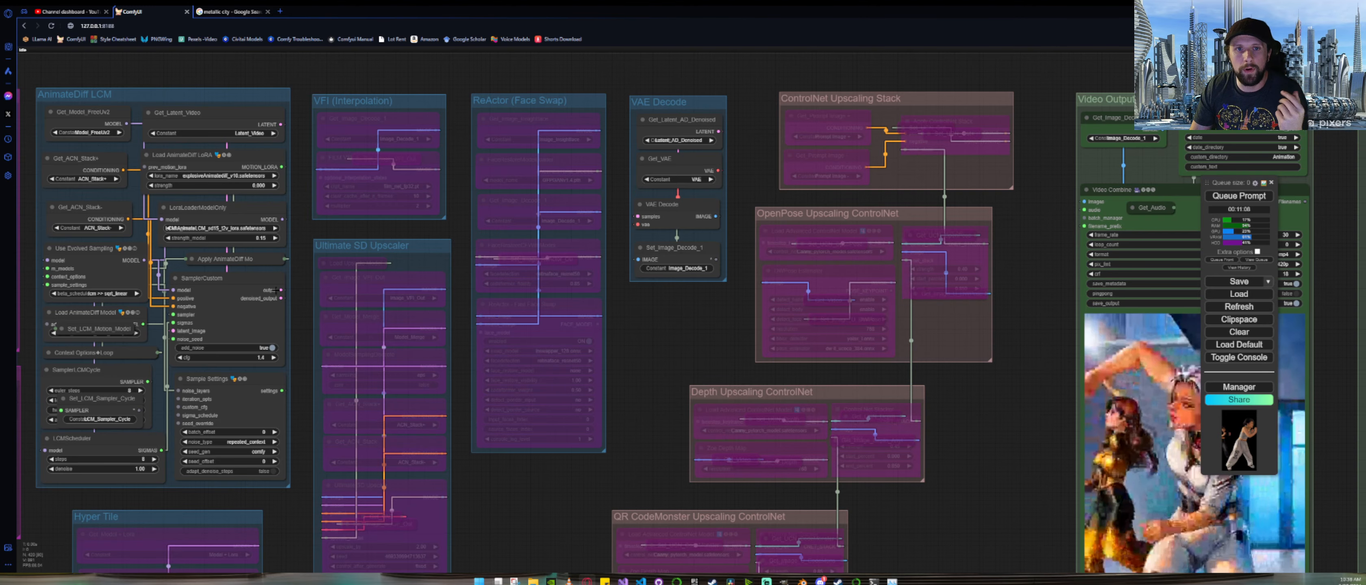
{"action": "scroll", "coordinate": [276, 289], "scroll_direction": "down", "scroll_amount": 3}
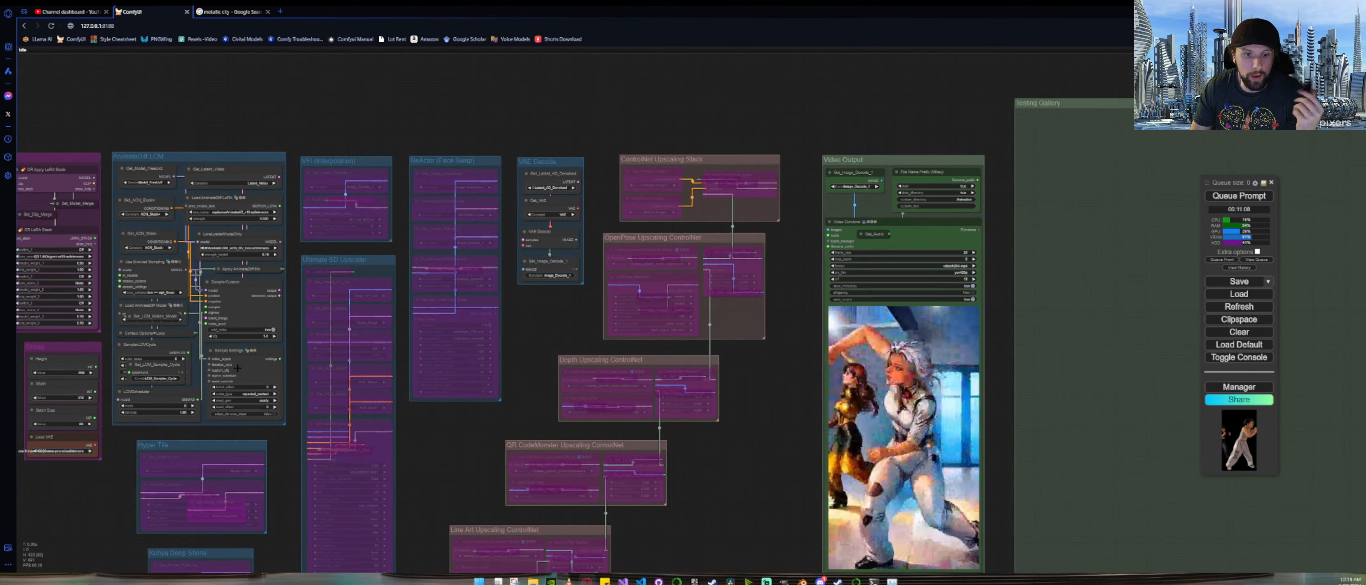
{"action": "left_click_drag", "start_coordinate": [143, 483], "coordinate": [277, 466]}
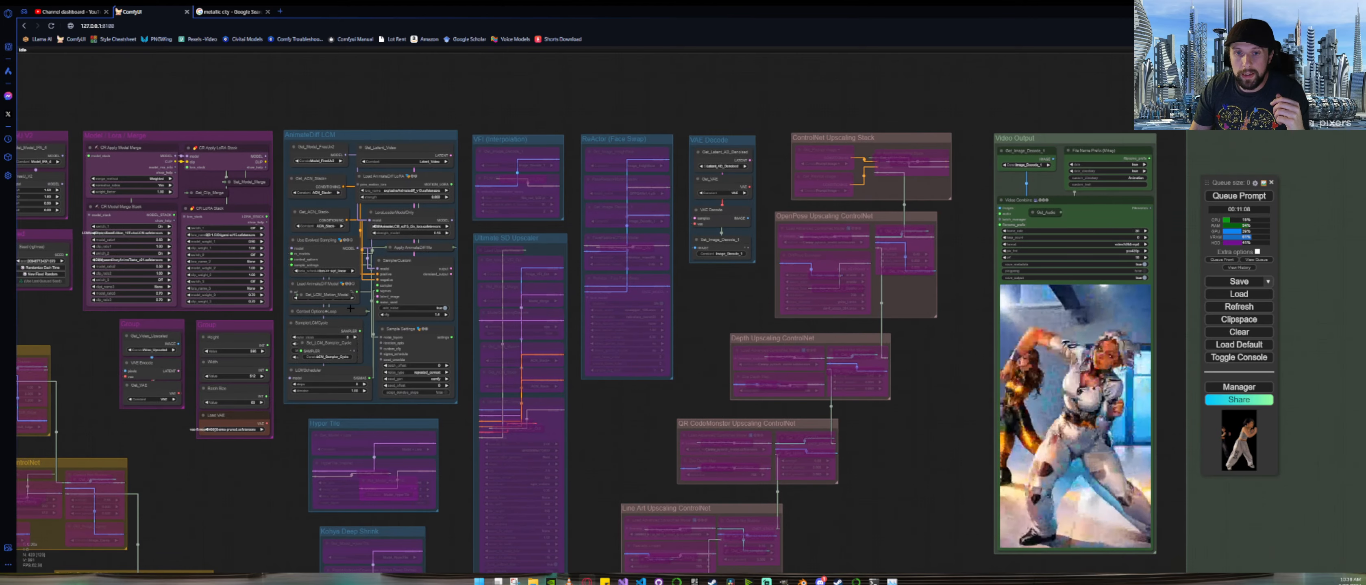
Step: Check the step settings of the SamplerLCMCycle and LCMScheduler nodes and the motion model chosen in Load AnimateDiff Model
{"action": "scroll", "coordinate": [351, 308], "scroll_direction": "up", "scroll_amount": 3}
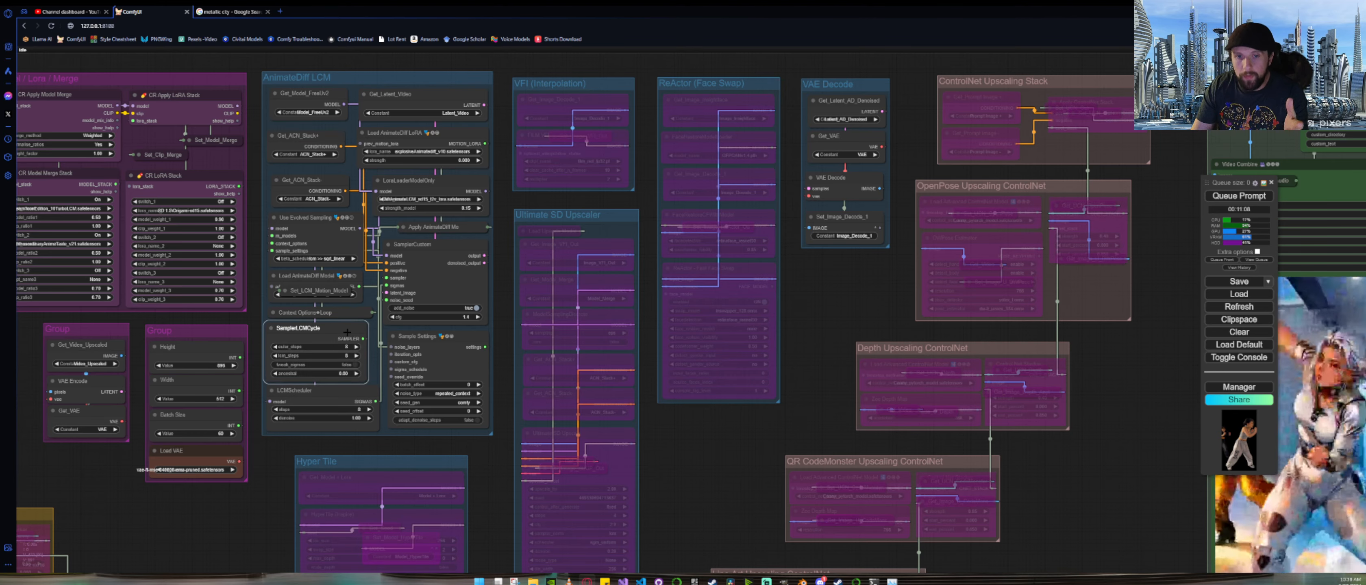
{"action": "scroll", "coordinate": [316, 358], "scroll_direction": "up", "scroll_amount": 12}
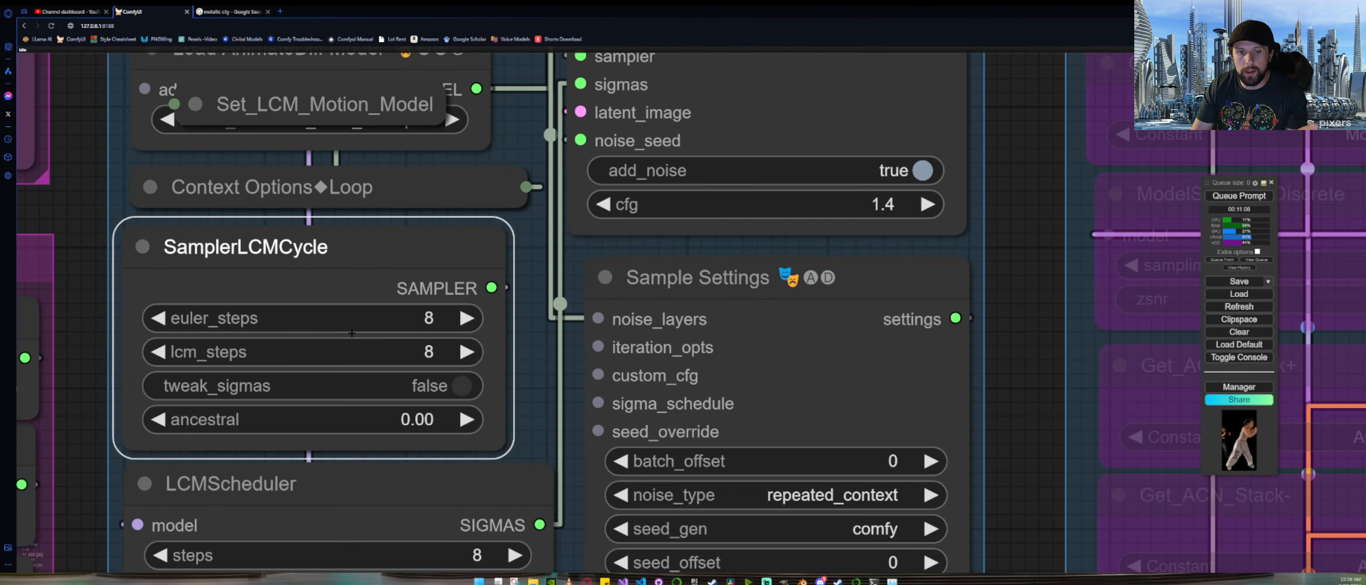
{"action": "scroll", "coordinate": [413, 350], "scroll_direction": "down", "scroll_amount": 12}
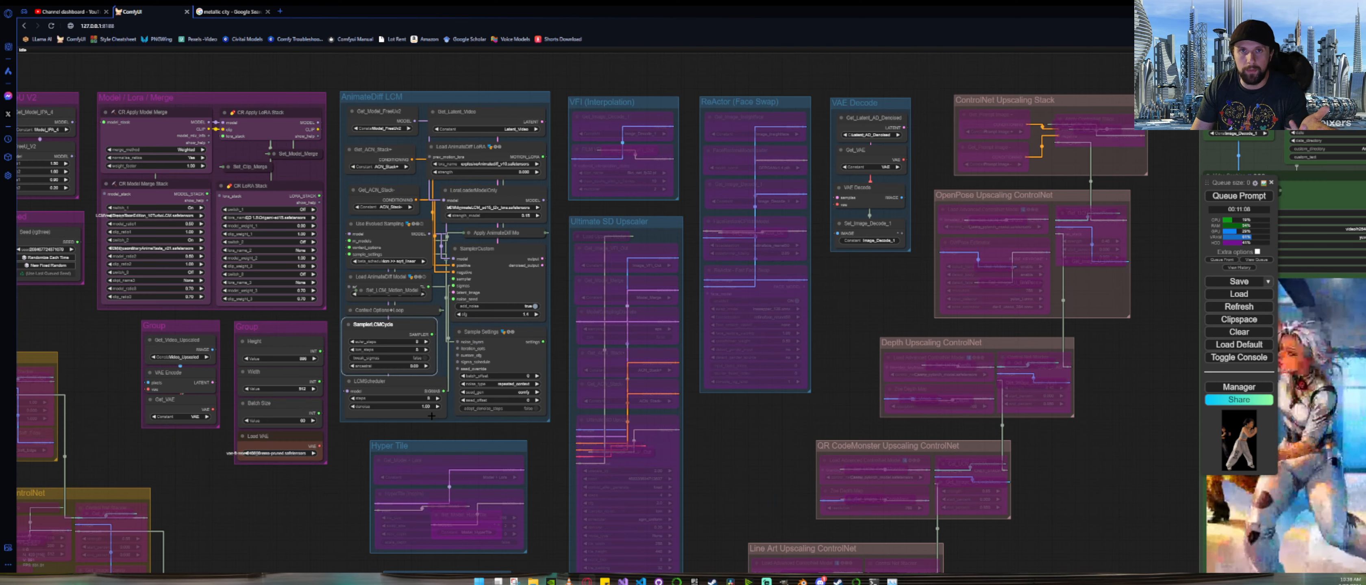
{"action": "scroll", "coordinate": [431, 417], "scroll_direction": "up", "scroll_amount": 8}
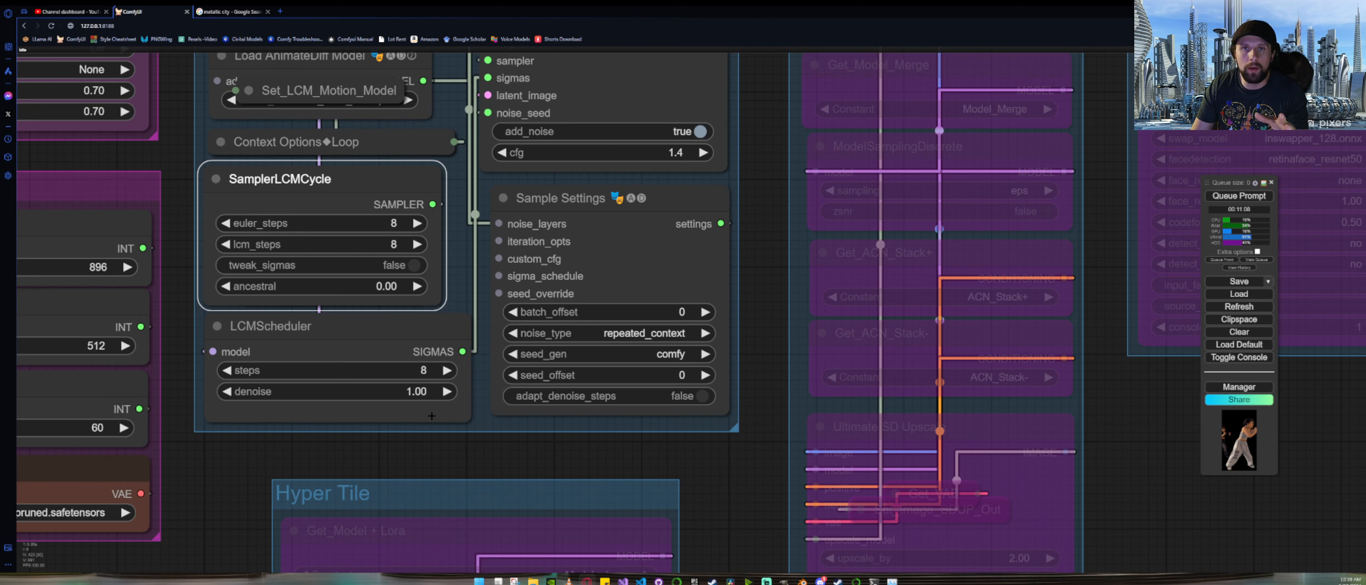
{"action": "scroll", "coordinate": [428, 385], "scroll_direction": "down", "scroll_amount": 5}
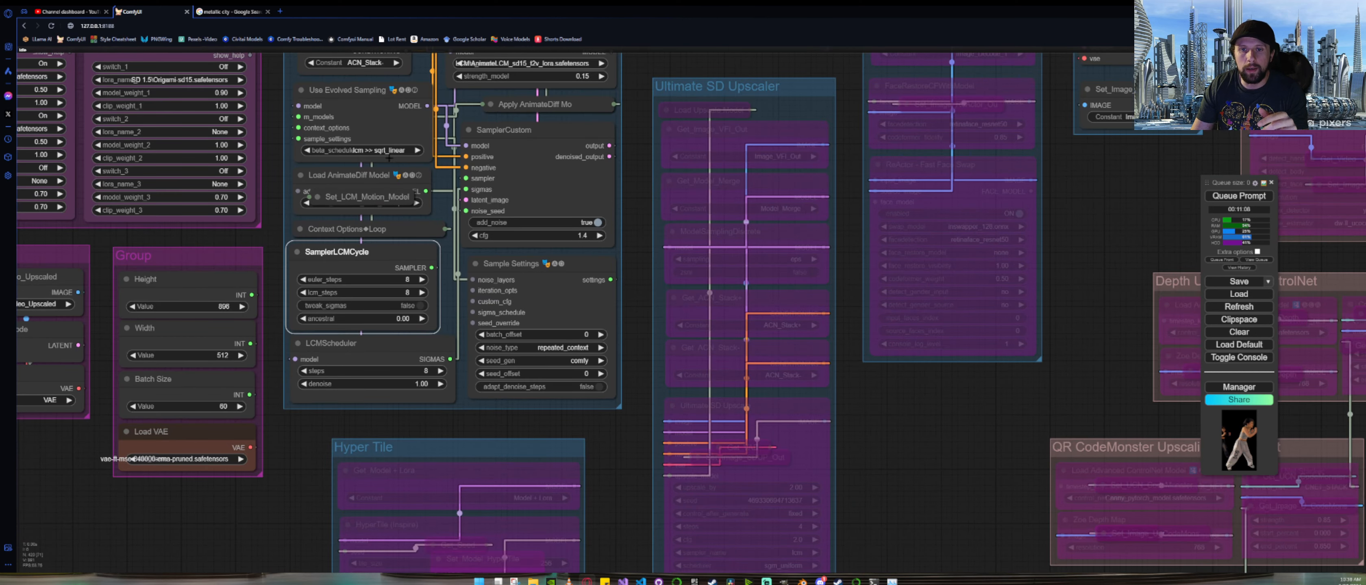
{"action": "left_click", "coordinate": [366, 176]}
{"action": "scroll", "coordinate": [417, 324], "scroll_direction": "up", "scroll_amount": 2}
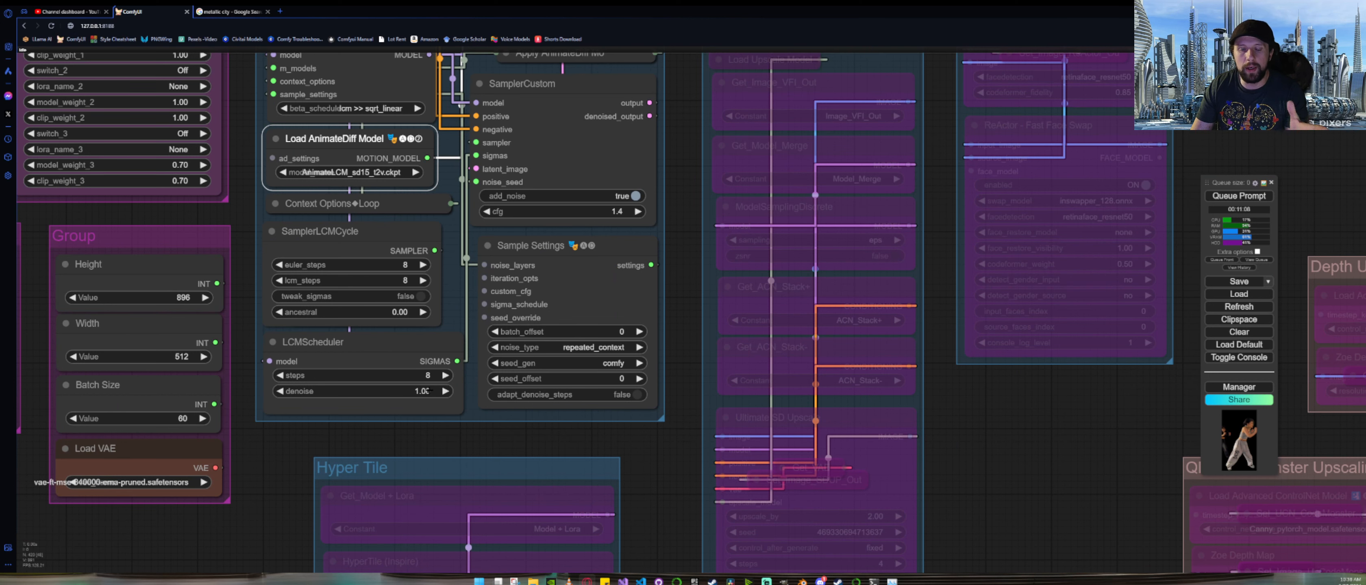
{"action": "scroll", "coordinate": [431, 391], "scroll_direction": "down", "scroll_amount": 10}
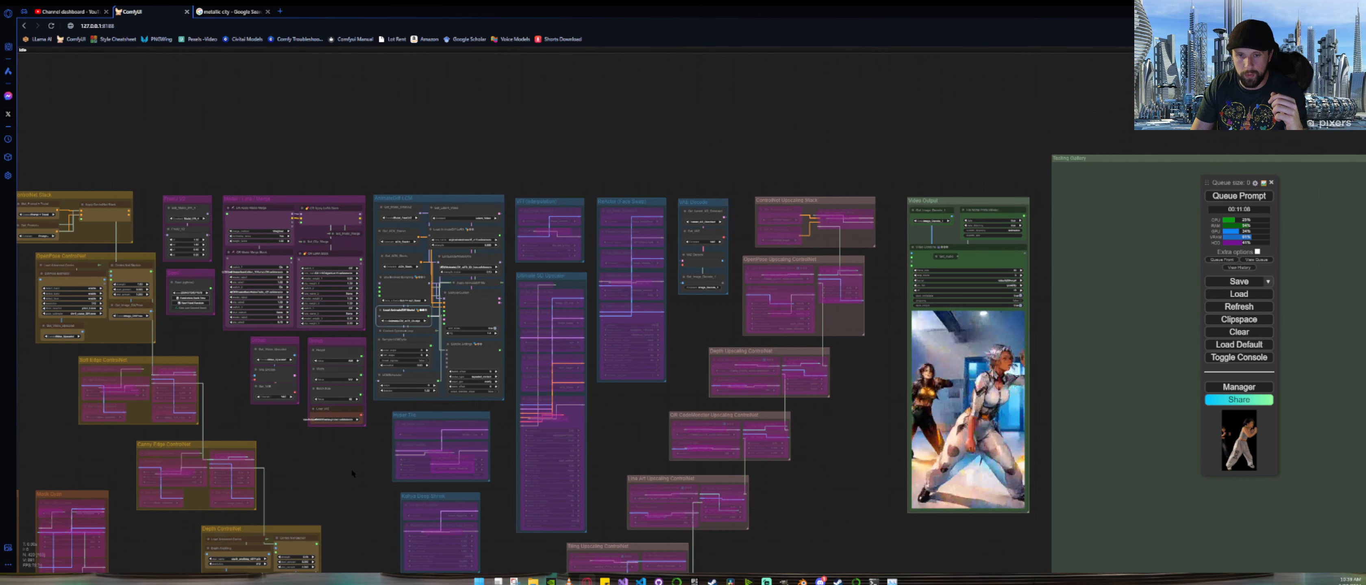
Step: Open the rendered dance video from the Video Output group in its own browser tab, play it, and close that tab
{"action": "left_click_drag", "start_coordinate": [340, 482], "coordinate": [151, 367]}
{"action": "left_click_drag", "start_coordinate": [704, 472], "coordinate": [385, 442]}
{"action": "right_click", "coordinate": [473, 241]}
{"action": "left_click", "coordinate": [483, 247]}
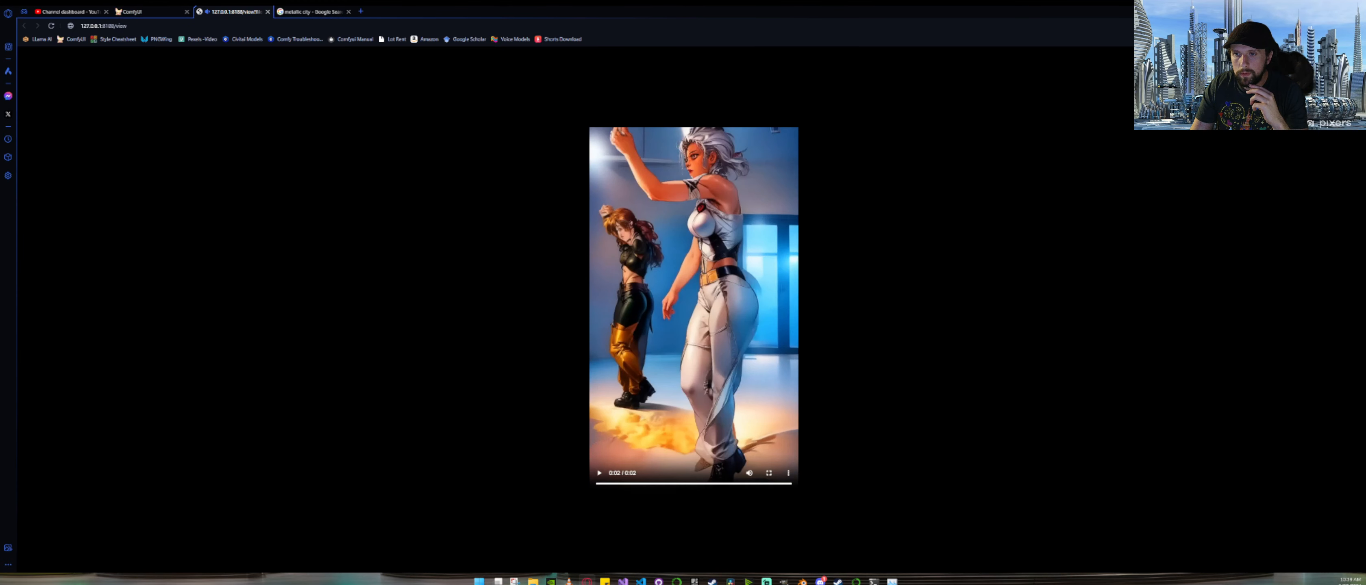
{"action": "left_click", "coordinate": [668, 322]}
{"action": "left_click", "coordinate": [685, 318]}
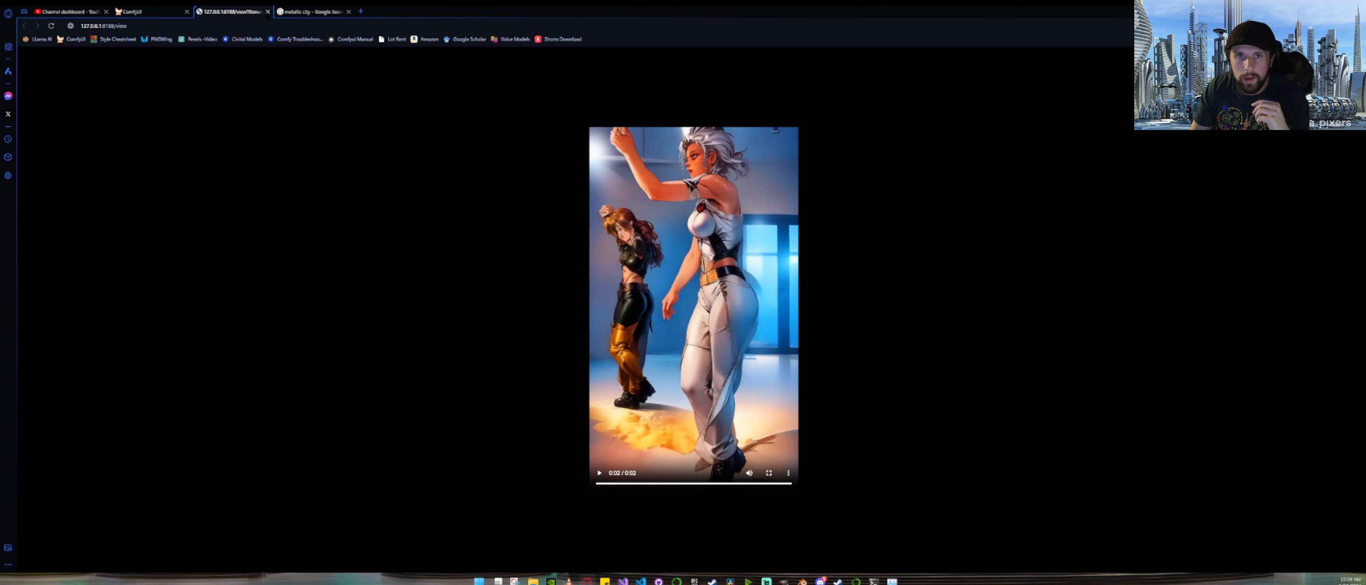
{"action": "key", "text": "ctrl+w"}
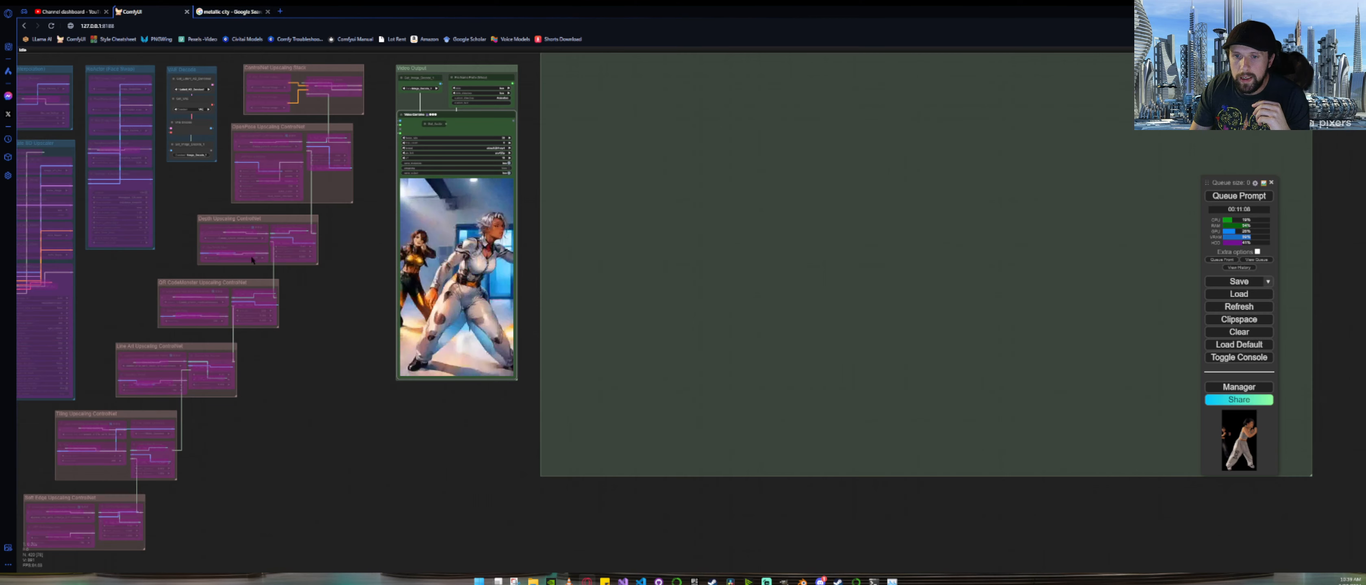
Step: Compare the reference images and assigned masks of the four IPA groups with the rendered video in the Video Output group
{"action": "left_click_drag", "start_coordinate": [323, 425], "coordinate": [1014, 220]}
{"action": "left_click_drag", "start_coordinate": [156, 495], "coordinate": [979, 374]}
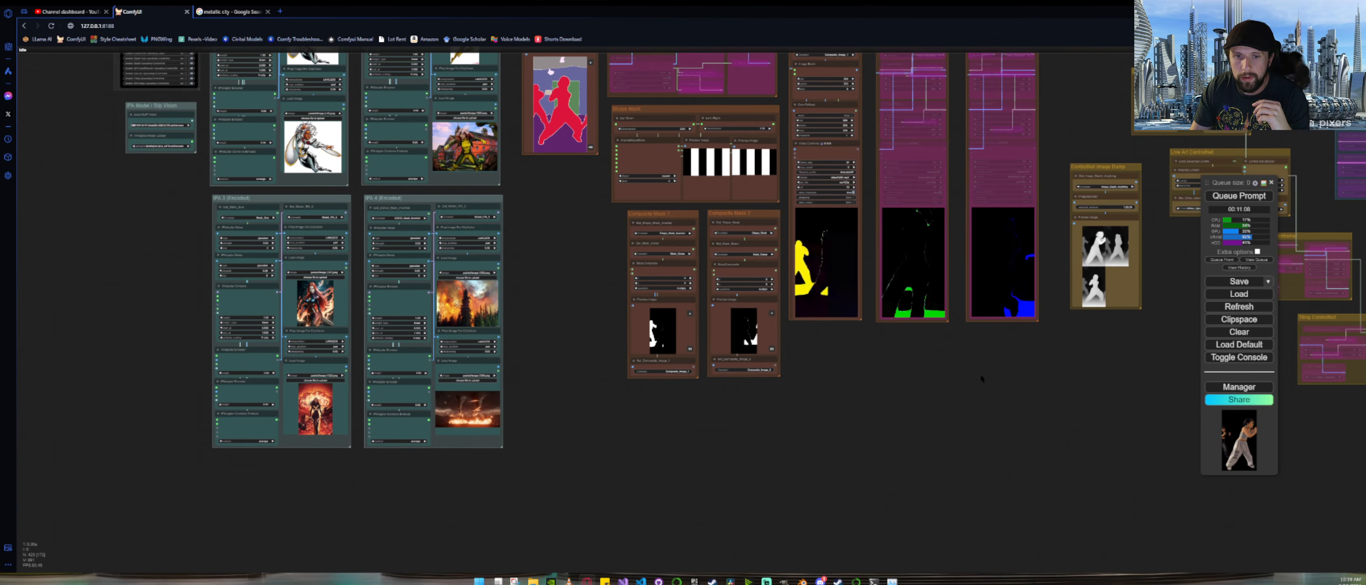
{"action": "scroll", "coordinate": [281, 287], "scroll_direction": "up", "scroll_amount": 7}
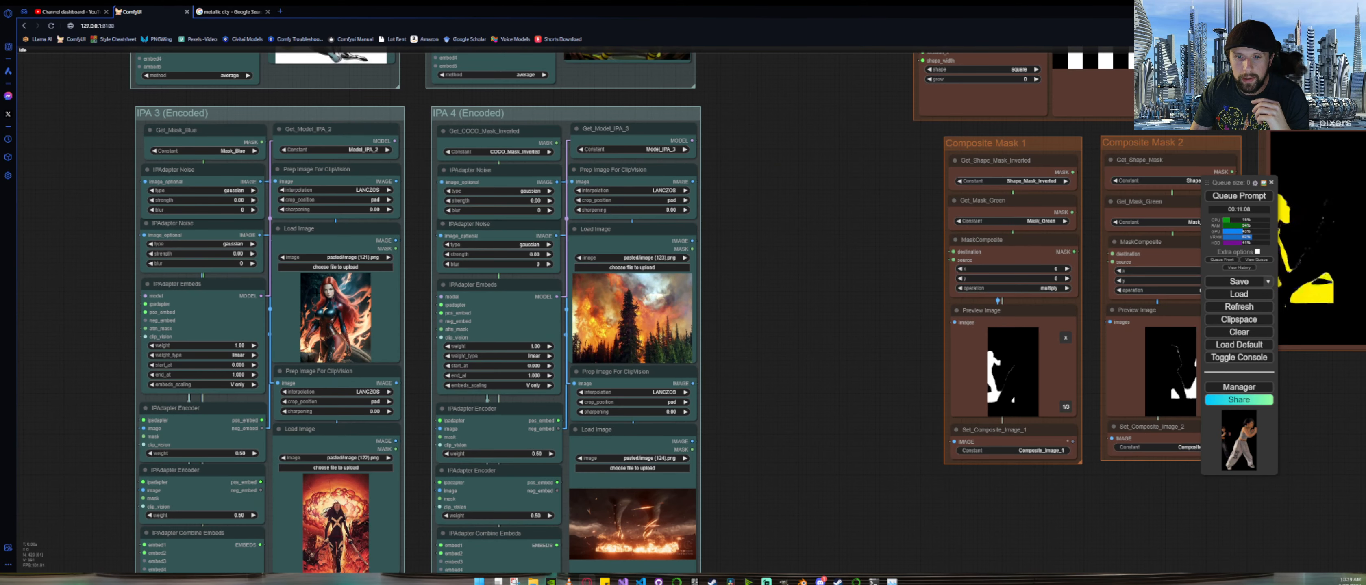
{"action": "left_click_drag", "start_coordinate": [416, 80], "coordinate": [367, 366]}
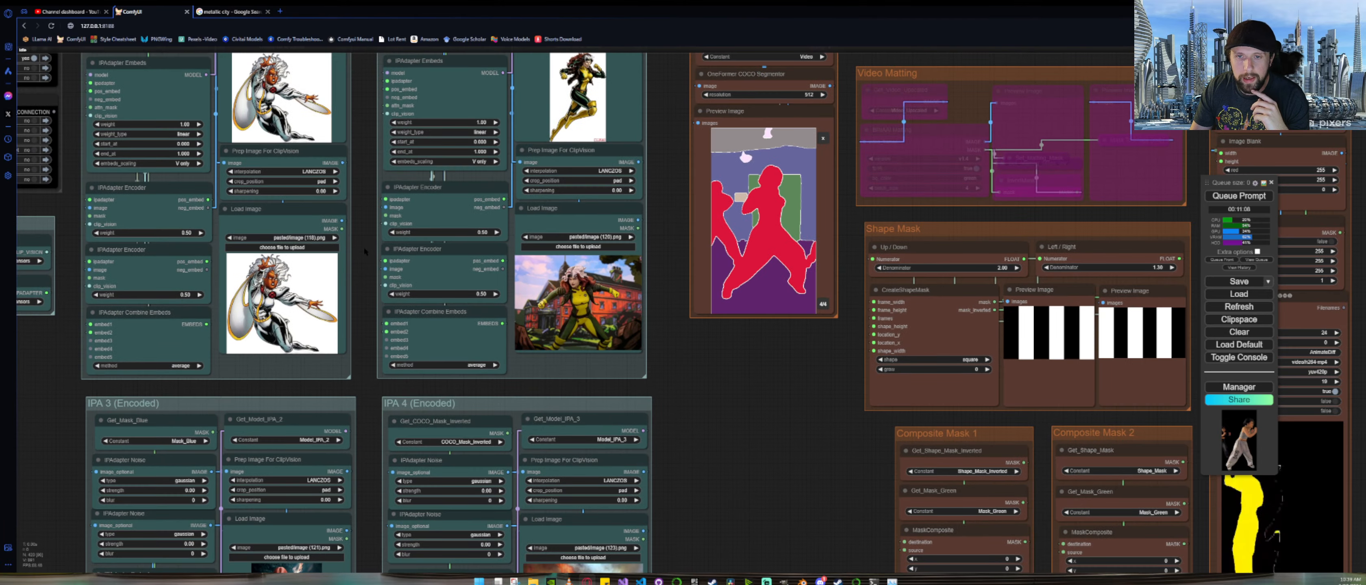
{"action": "left_click_drag", "start_coordinate": [365, 240], "coordinate": [365, 264]}
{"action": "scroll", "coordinate": [365, 264], "scroll_direction": "down", "scroll_amount": 5}
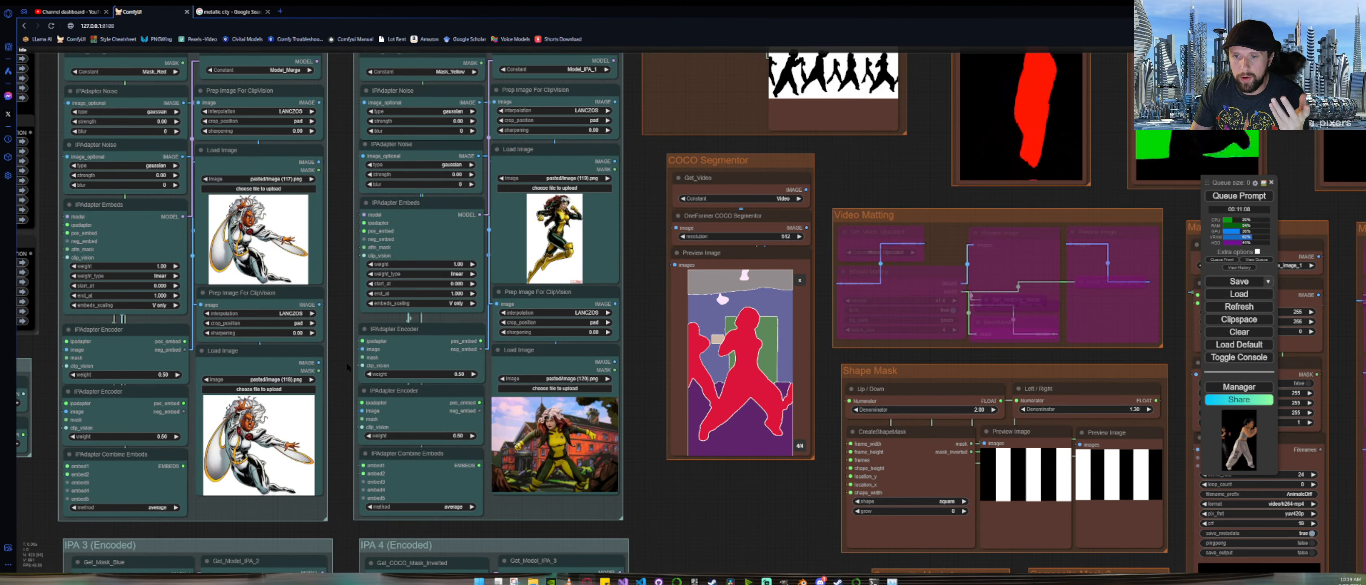
{"action": "scroll", "coordinate": [348, 366], "scroll_direction": "down", "scroll_amount": 2}
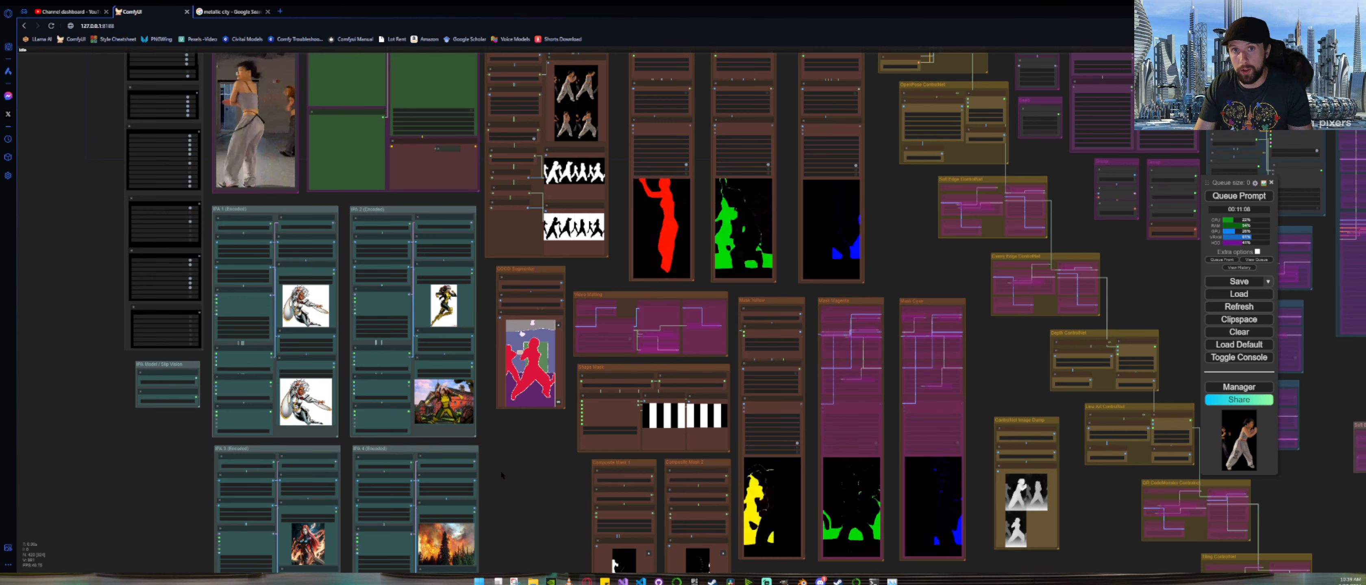
{"action": "scroll", "coordinate": [500, 470], "scroll_direction": "down", "scroll_amount": 6}
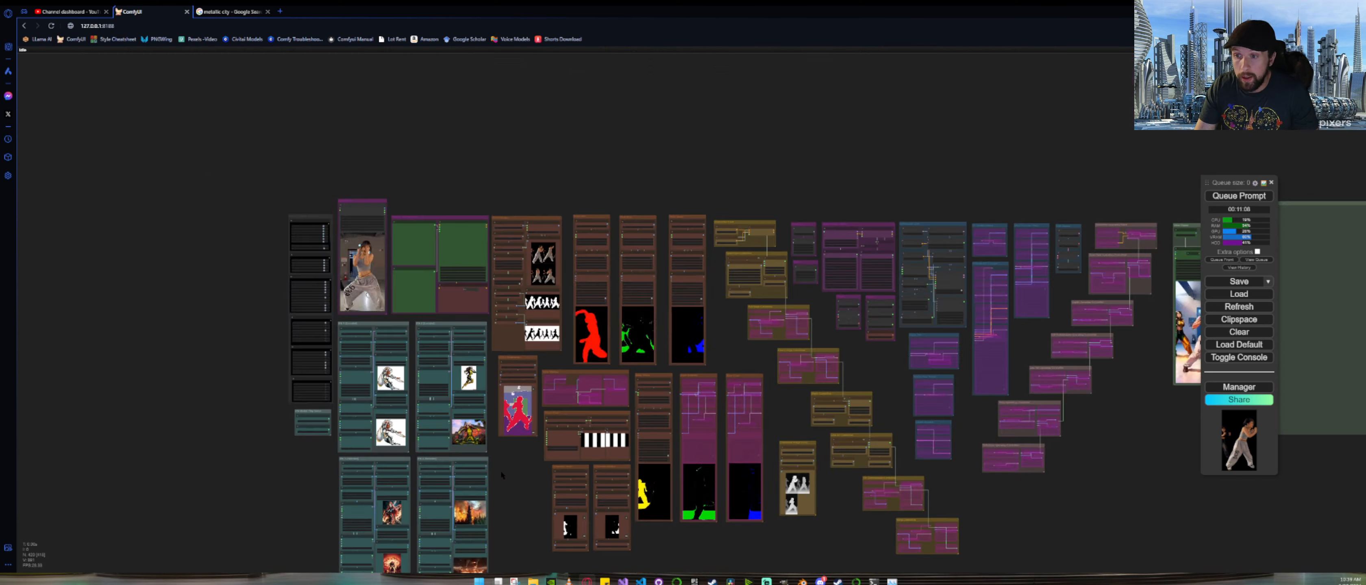
{"action": "left_click_drag", "start_coordinate": [1001, 486], "coordinate": [696, 499]}
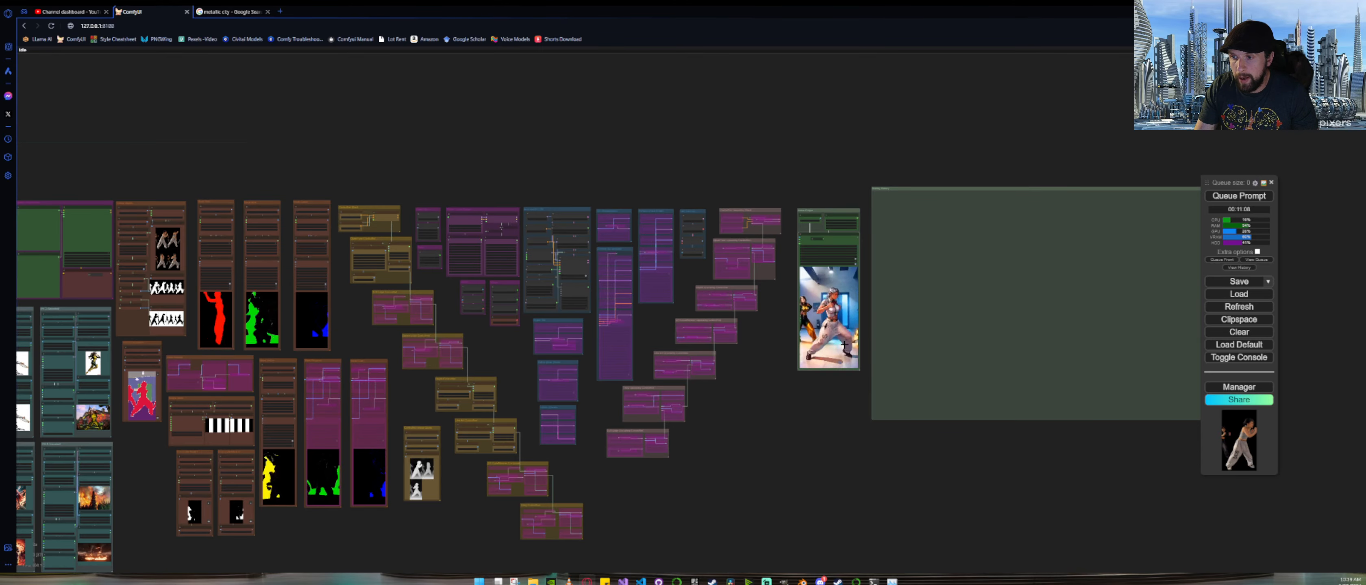
{"action": "scroll", "coordinate": [836, 333], "scroll_direction": "up", "scroll_amount": 10}
{"action": "scroll", "coordinate": [842, 337], "scroll_direction": "up", "scroll_amount": 4}
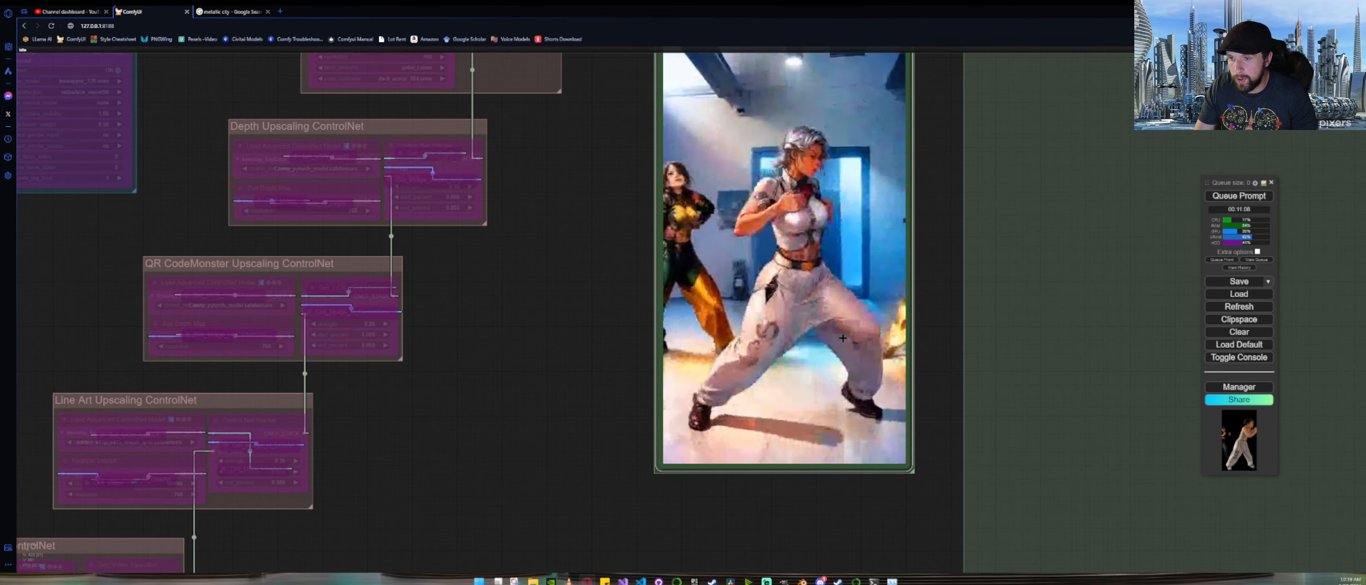
Step: Queue the complete masked IPAdapter and AnimateDiff workflow for rendering
{"action": "scroll", "coordinate": [843, 337], "scroll_direction": "down", "scroll_amount": 14}
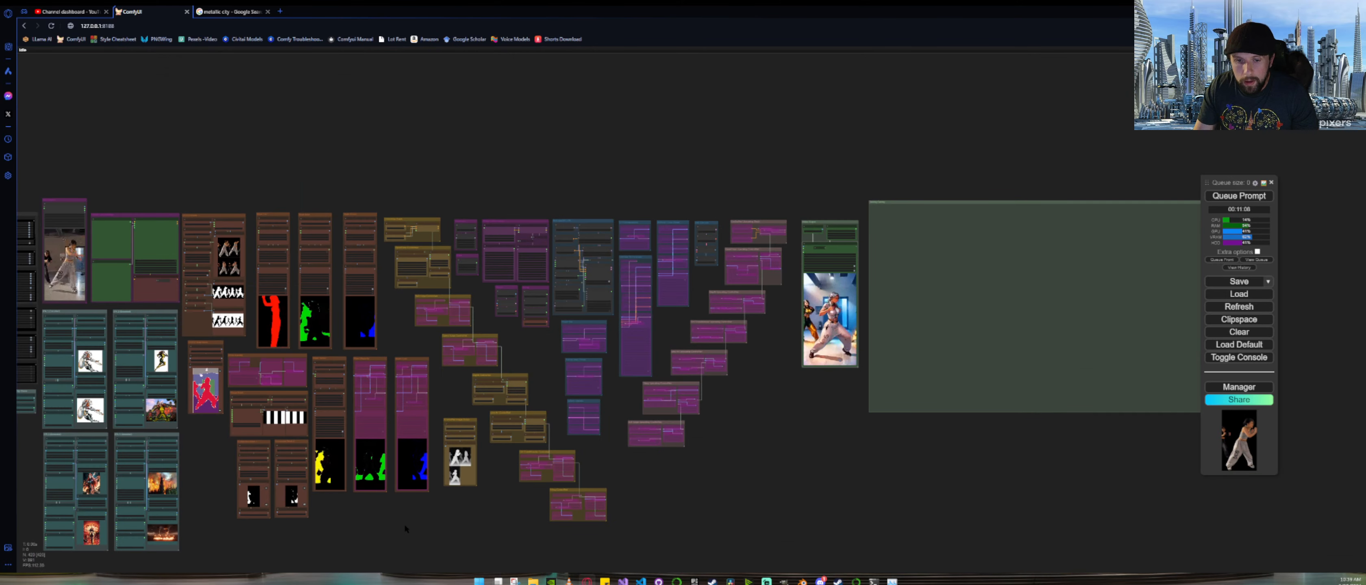
{"action": "left_click_drag", "start_coordinate": [398, 525], "coordinate": [513, 472]}
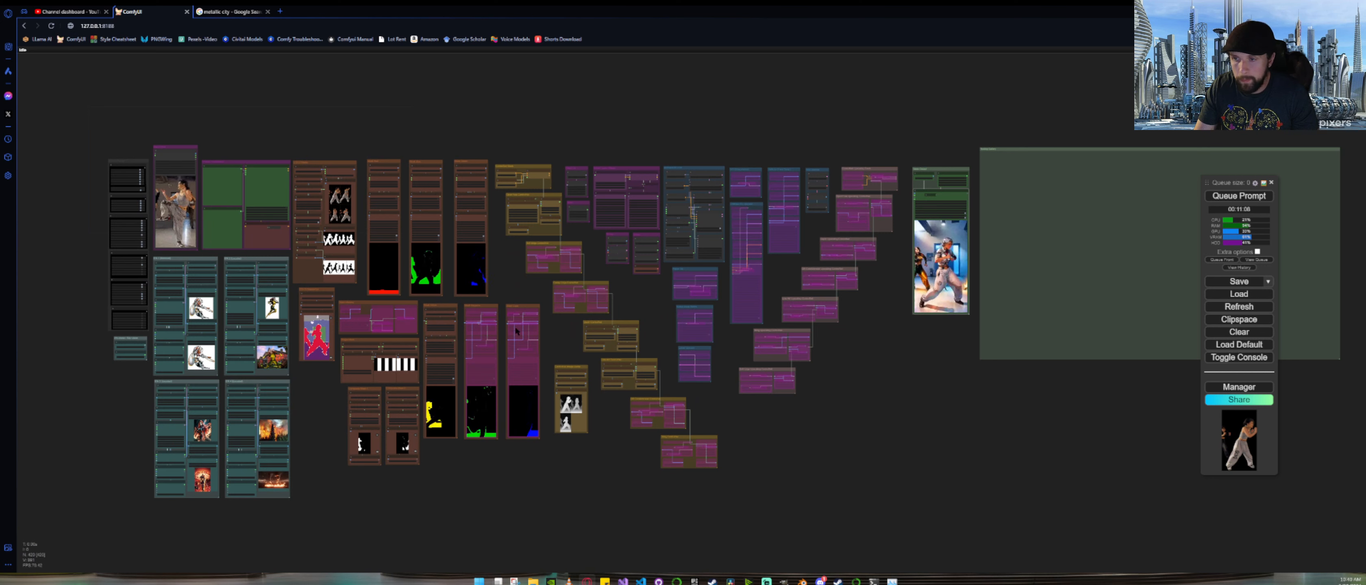
{"action": "key", "text": "ctrl+Return"}
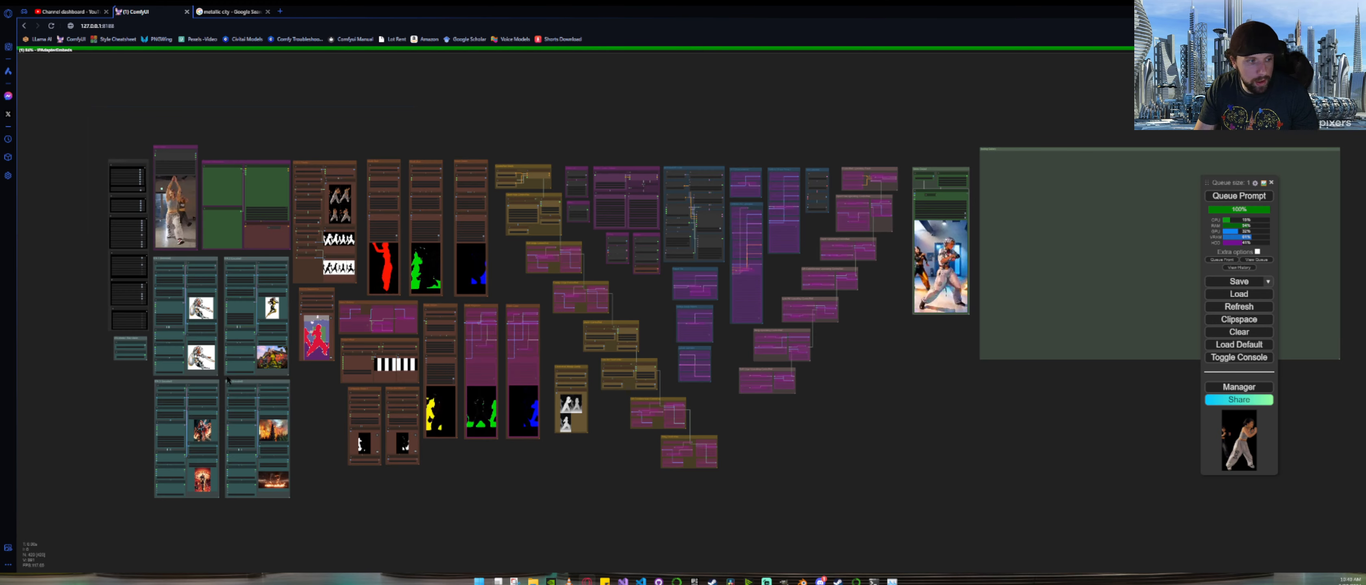
Step: Examine the mask, composite mask and ControlNet preview groups during the render, and show the list of running and pending prompts
{"action": "scroll", "coordinate": [120, 375], "scroll_direction": "up", "scroll_amount": 4}
{"action": "scroll", "coordinate": [121, 375], "scroll_direction": "up", "scroll_amount": 4}
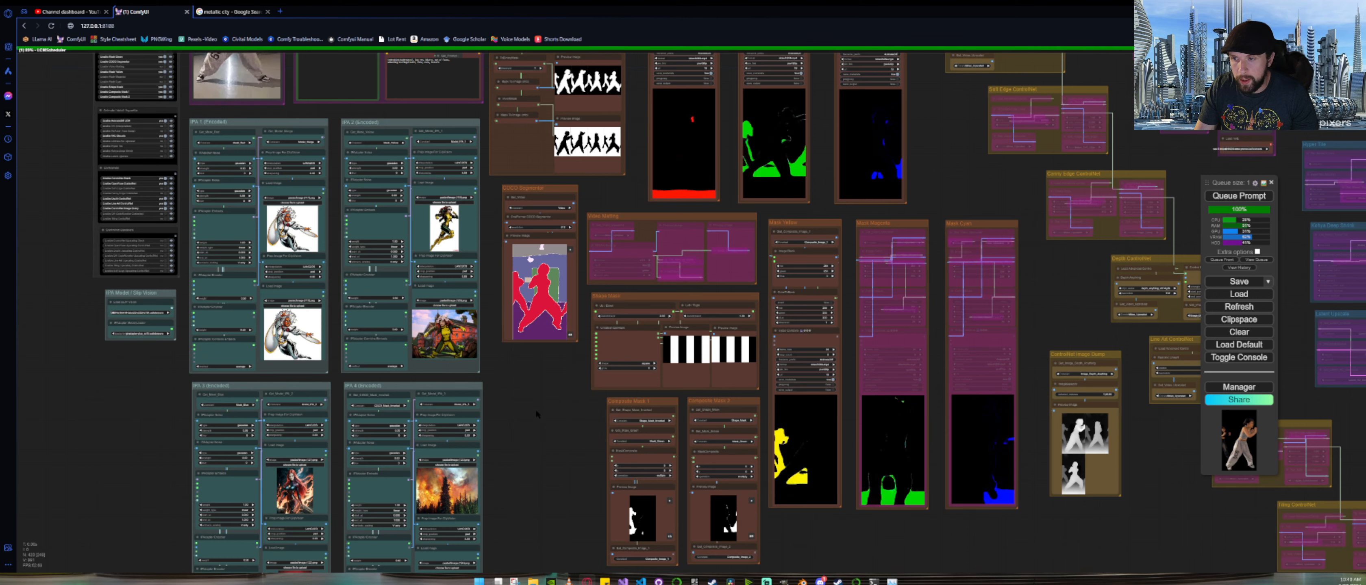
{"action": "left_click_drag", "start_coordinate": [535, 409], "coordinate": [177, 385]}
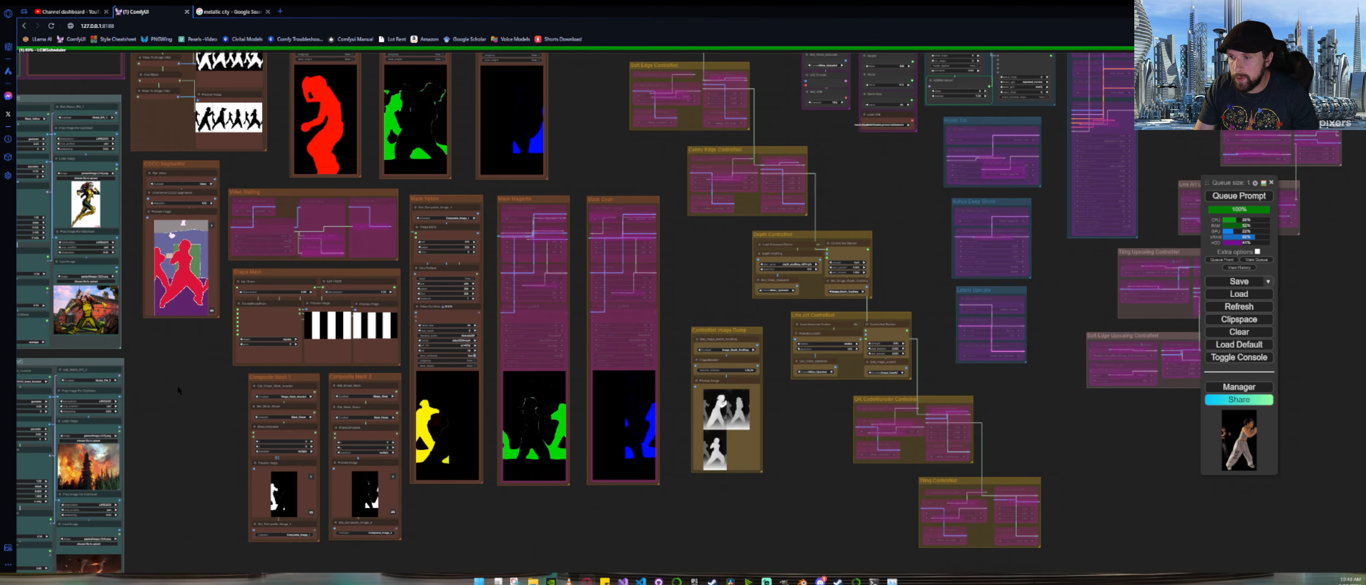
{"action": "left_click", "coordinate": [1260, 260]}
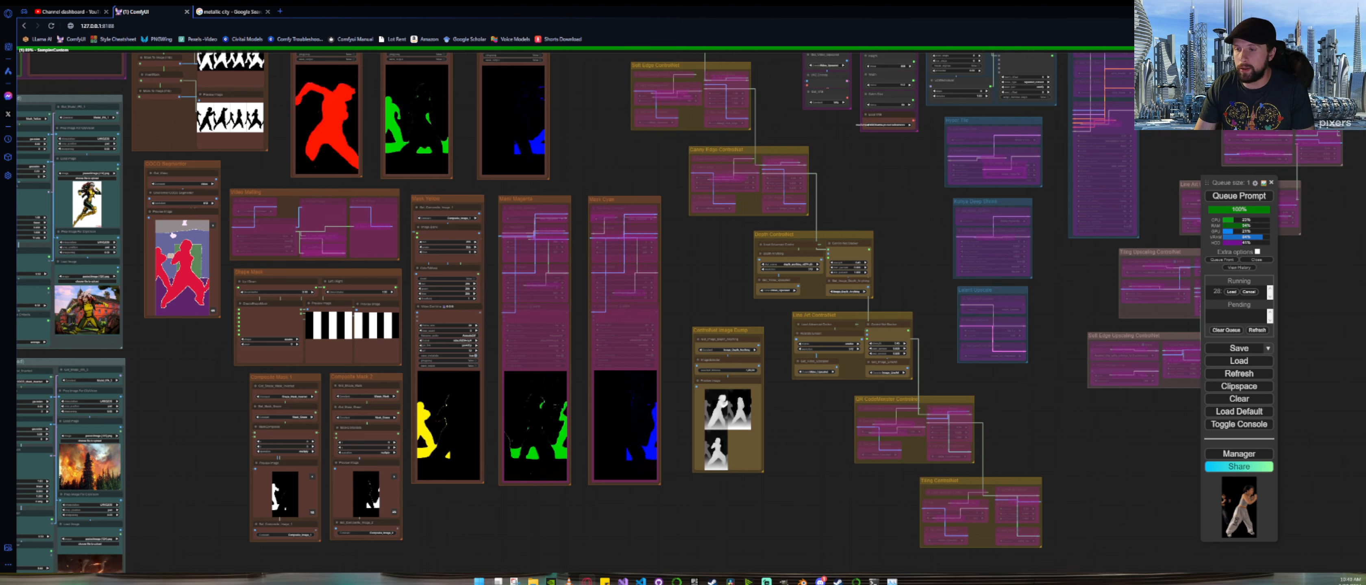
Step: Move the Outputs switch node in the Control Panel group down so it clears the Inputs node above it
{"action": "scroll", "coordinate": [775, 350], "scroll_direction": "down", "scroll_amount": 8}
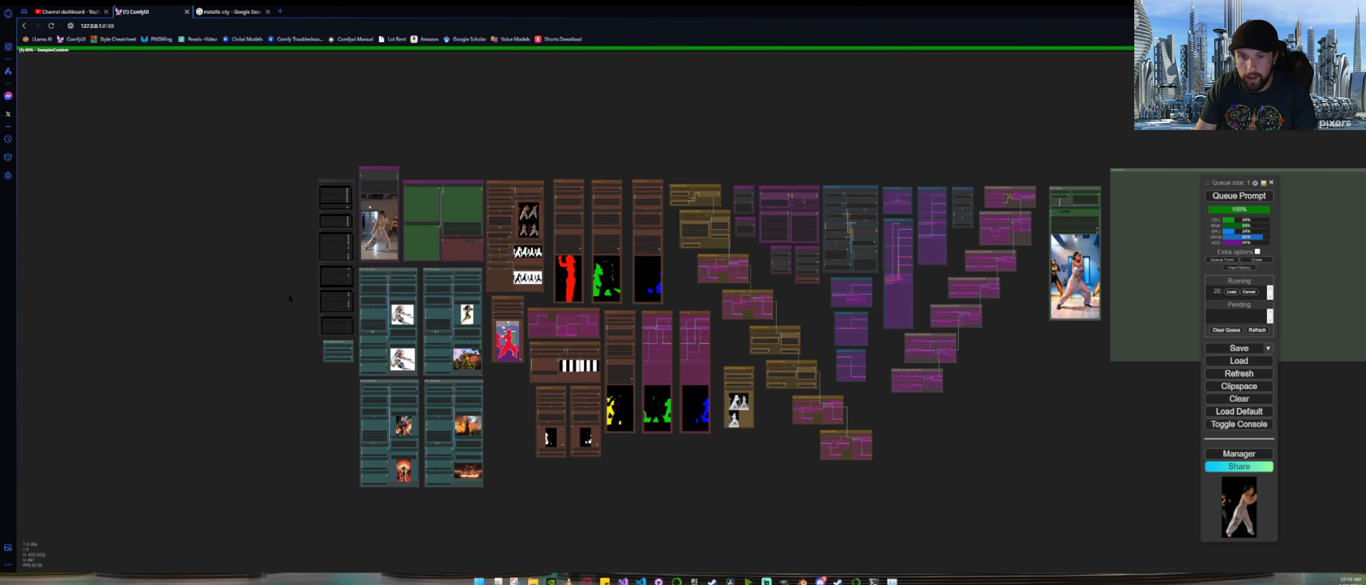
{"action": "scroll", "coordinate": [310, 278], "scroll_direction": "up", "scroll_amount": 15}
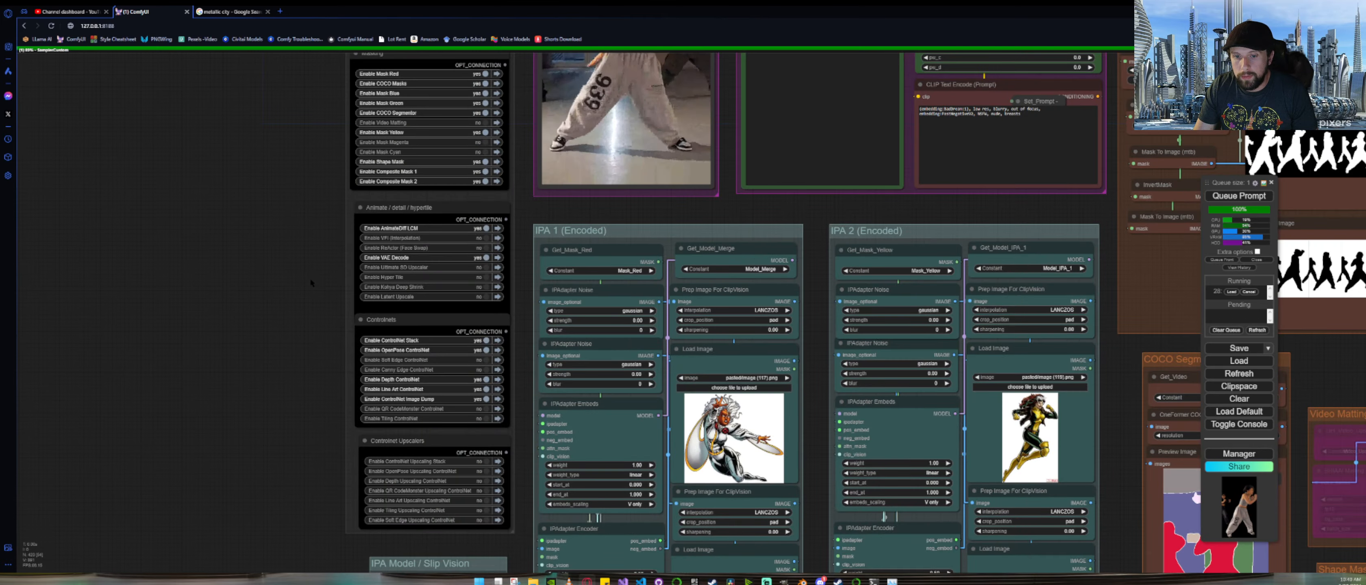
{"action": "left_click_drag", "start_coordinate": [309, 277], "coordinate": [271, 459]}
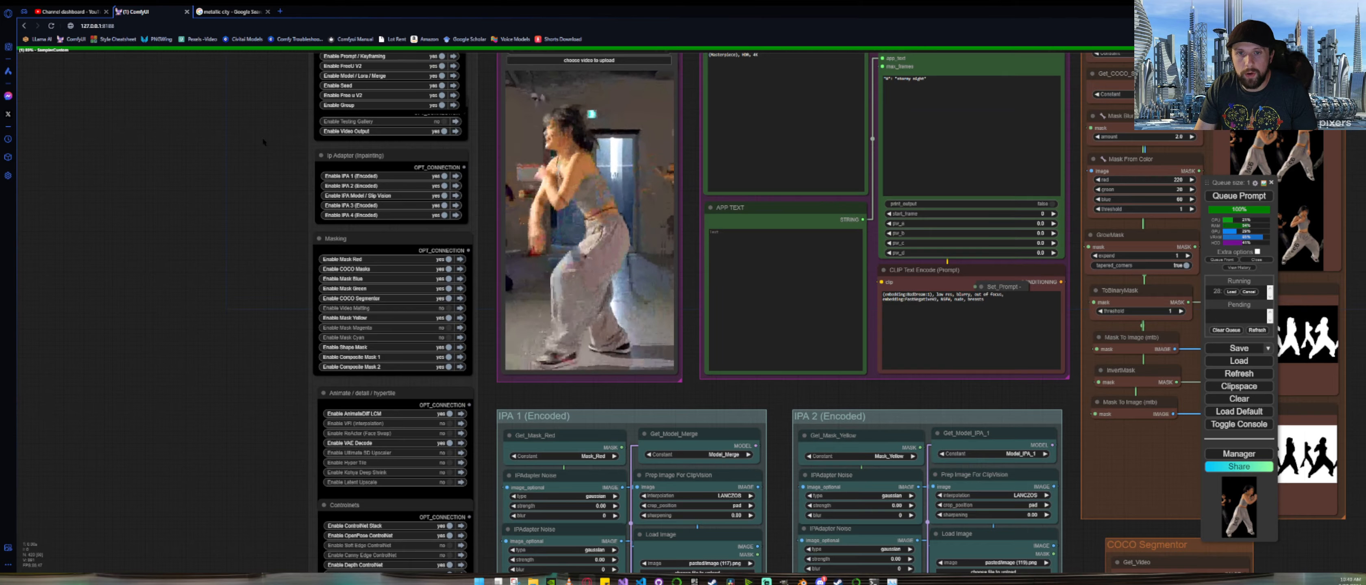
{"action": "left_click_drag", "start_coordinate": [262, 137], "coordinate": [189, 240]}
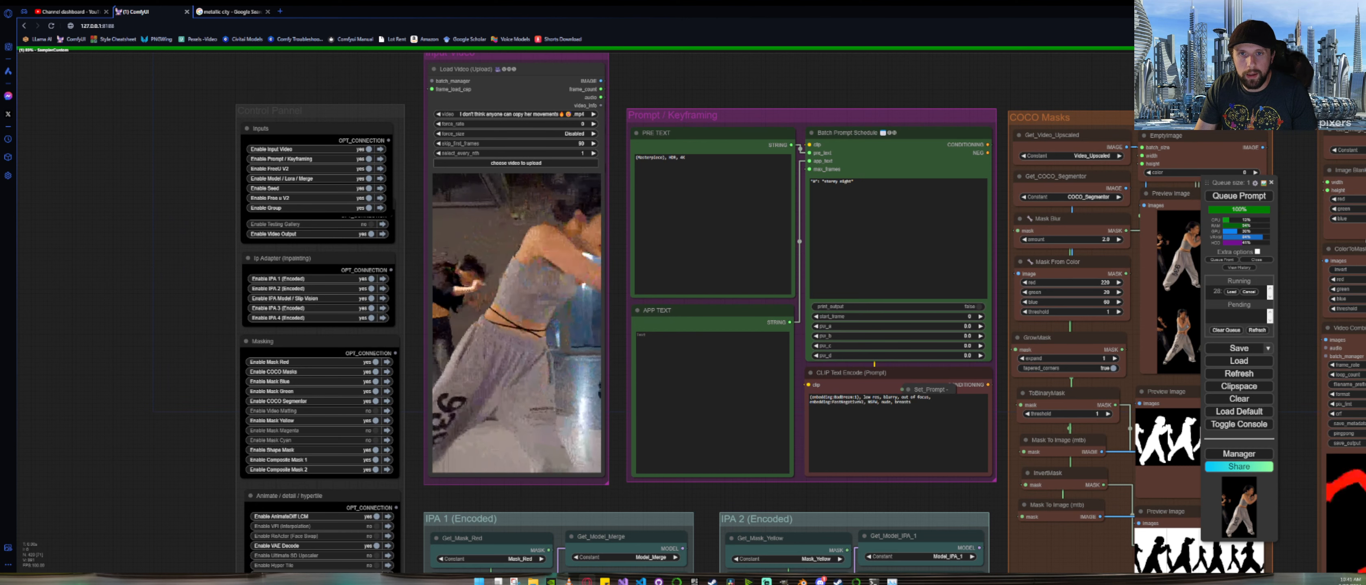
{"action": "left_click_drag", "start_coordinate": [337, 206], "coordinate": [338, 228]}
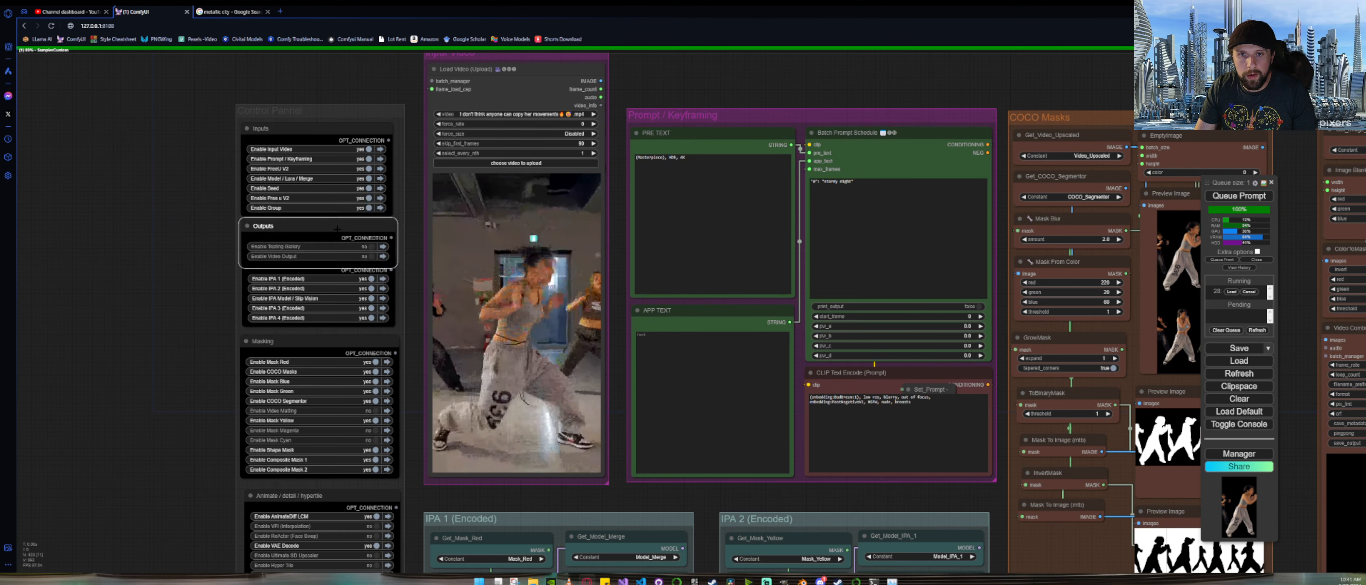
Step: Move the Ip Adapter and Masking switch nodes down so each one clears the node above it
{"action": "left_click_drag", "start_coordinate": [164, 264], "coordinate": [152, 89]}
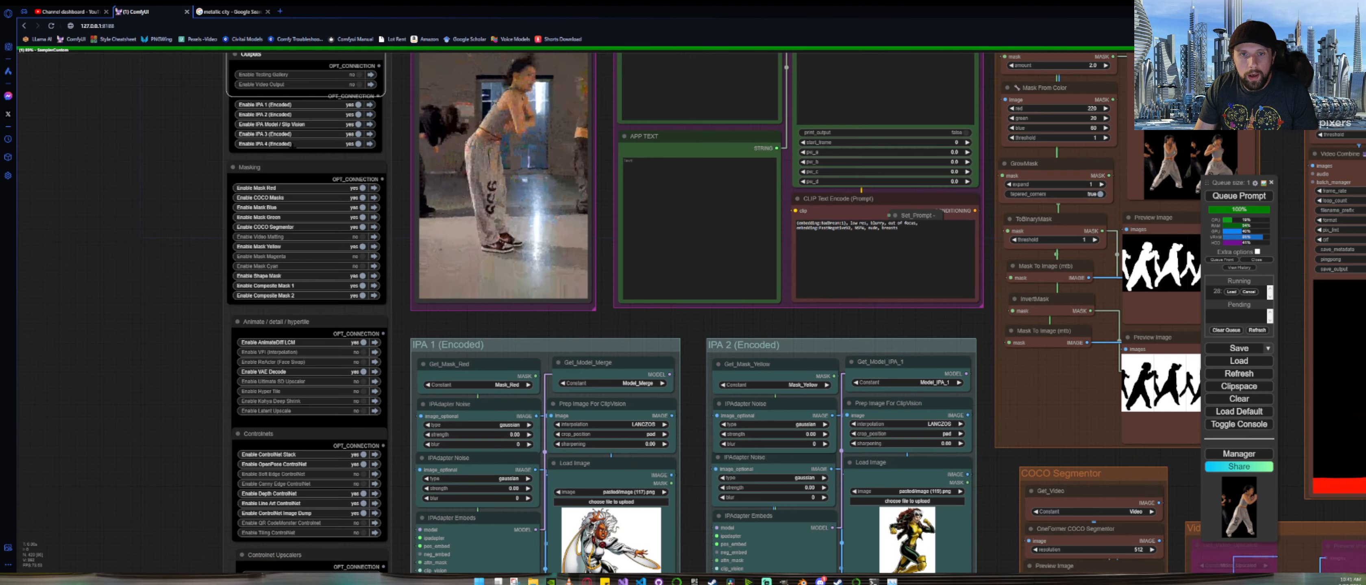
{"action": "left_click_drag", "start_coordinate": [311, 83], "coordinate": [312, 106]}
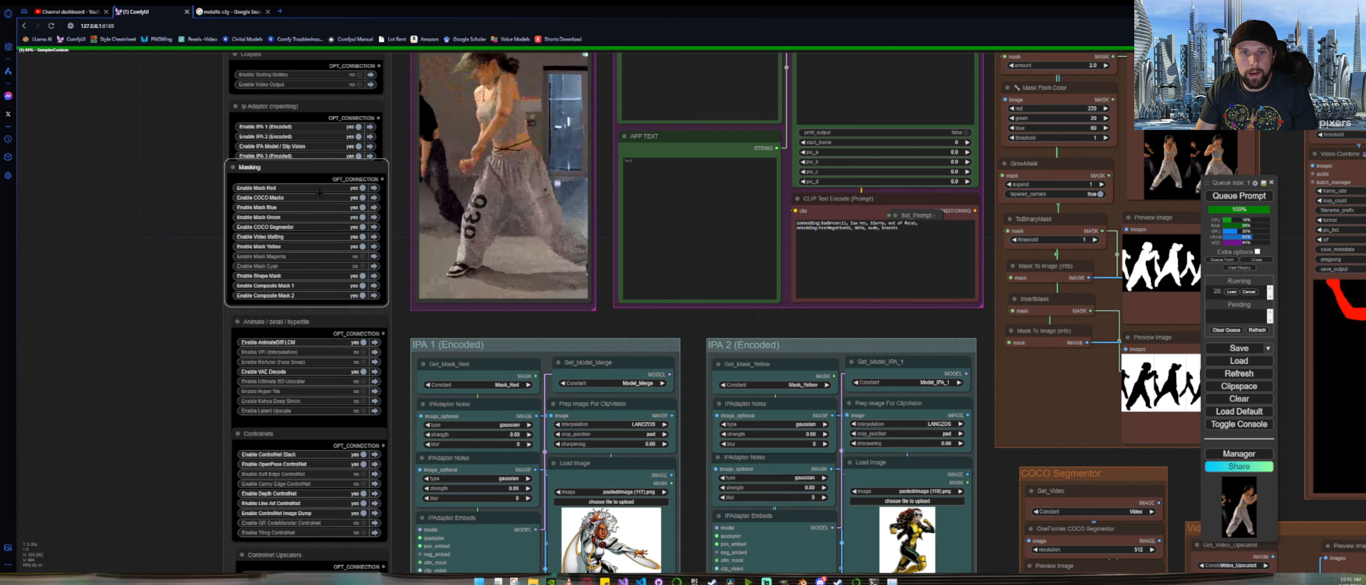
{"action": "left_click_drag", "start_coordinate": [319, 169], "coordinate": [319, 192]}
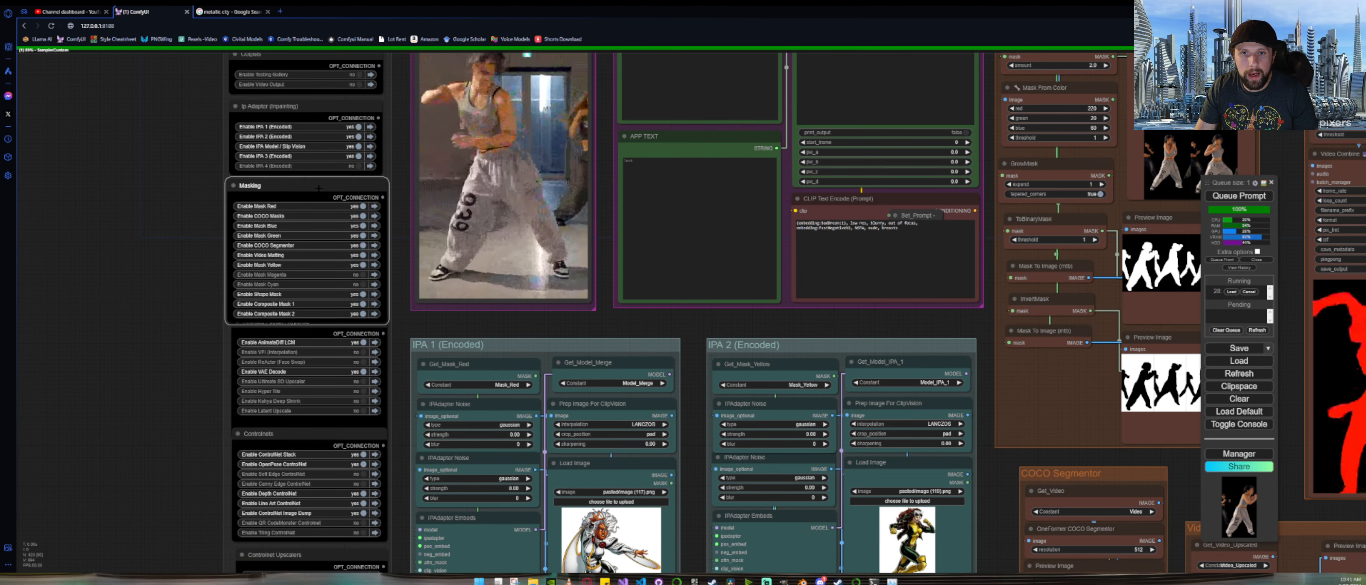
Step: Enable the Ultimate SD Upscaler and move the Animate / detail / hypertile switch node below the Masking node
{"action": "left_click_drag", "start_coordinate": [120, 293], "coordinate": [139, 121]}
{"action": "left_click", "coordinate": [381, 214]}
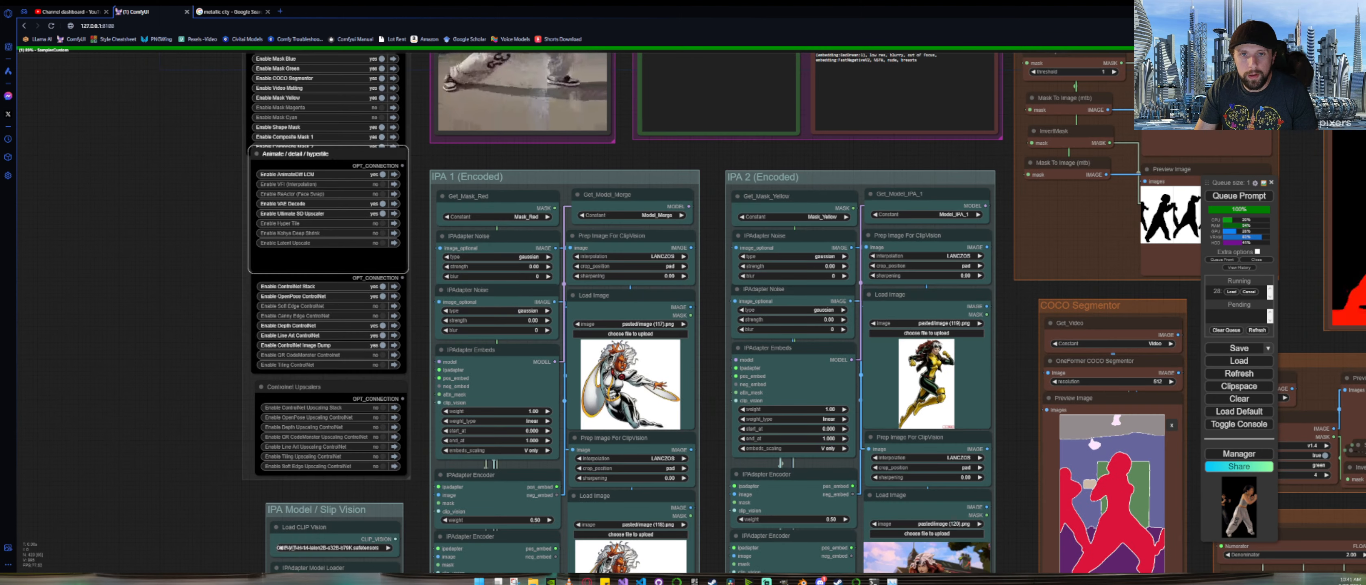
{"action": "left_click_drag", "start_coordinate": [332, 157], "coordinate": [333, 169]}
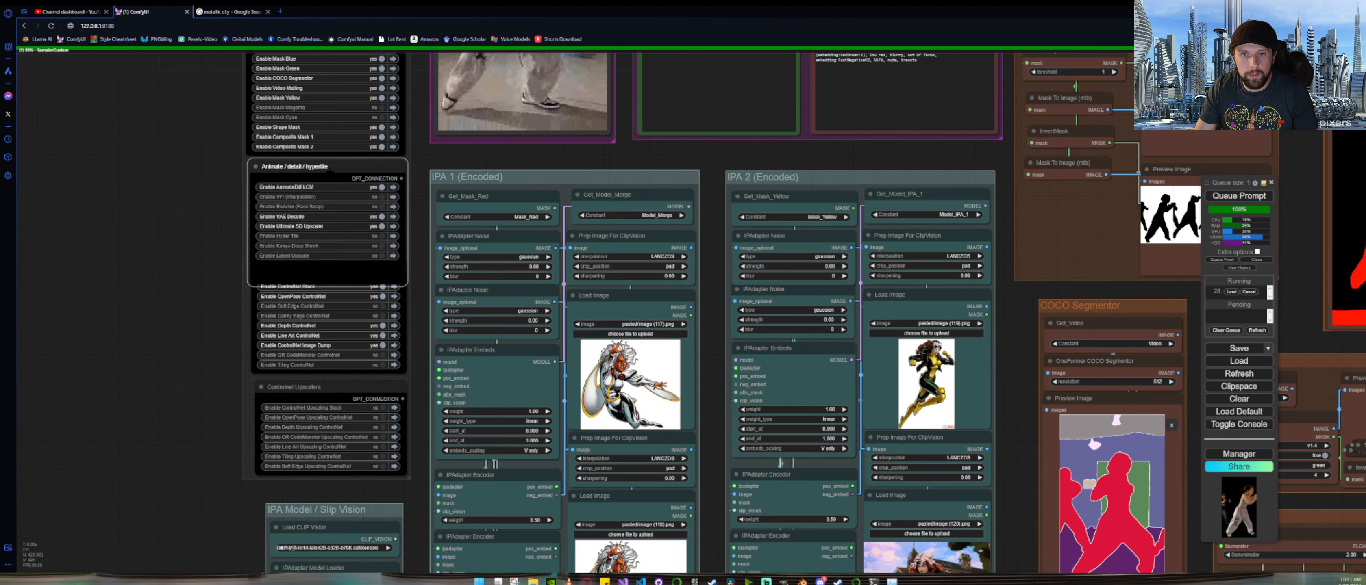
Step: Shrink the height of the Animate / detail / hypertile node to remove the empty space under its last switch
{"action": "scroll", "coordinate": [306, 207], "scroll_direction": "up", "scroll_amount": 10}
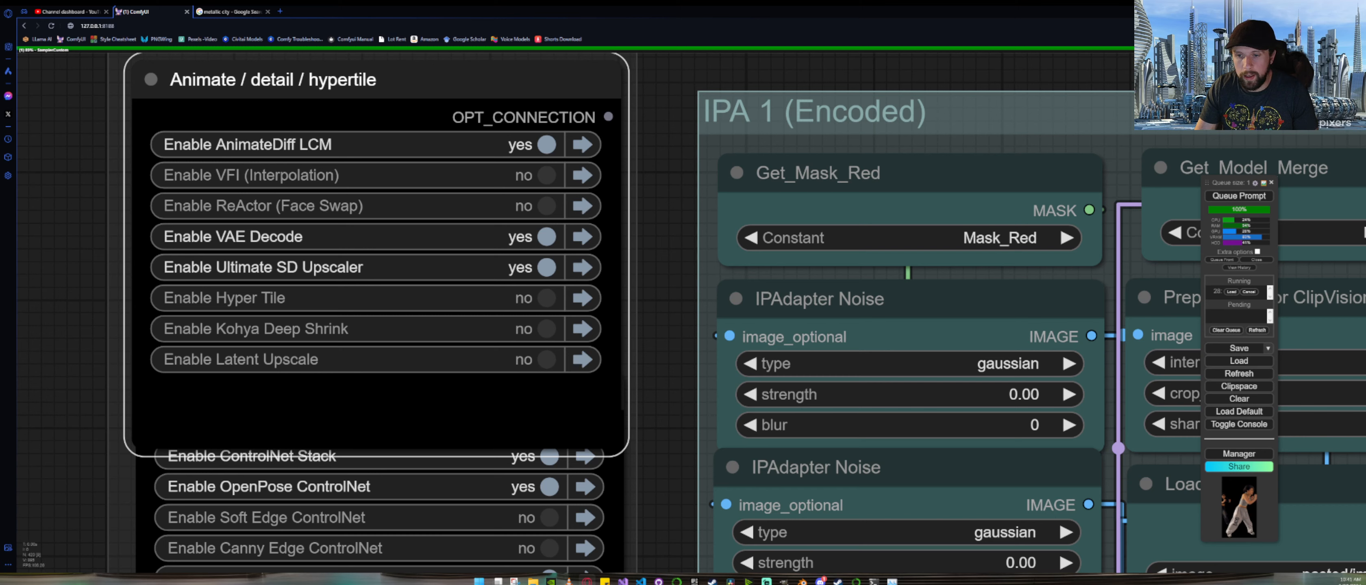
{"action": "left_click_drag", "start_coordinate": [620, 449], "coordinate": [616, 386]}
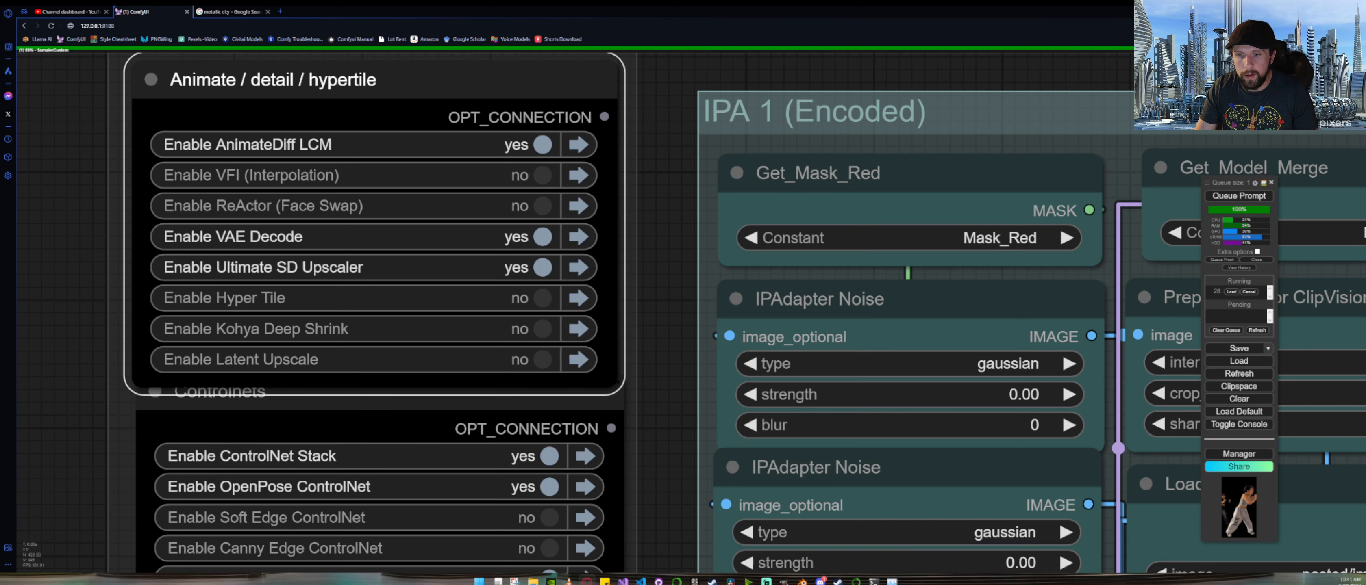
{"action": "left_click", "coordinate": [82, 441]}
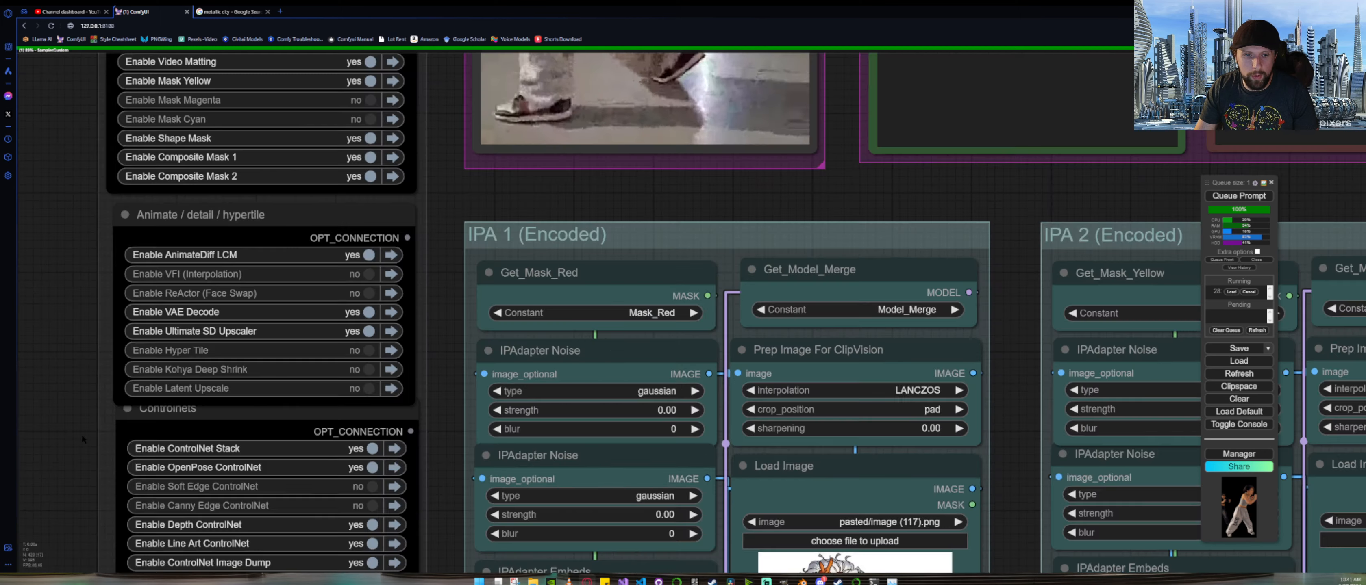
Step: Move the Controlnets and Controlnet Upscalers switch nodes down so they no longer overlap the nodes above them
{"action": "scroll", "coordinate": [81, 434], "scroll_direction": "down", "scroll_amount": 5}
{"action": "left_click_drag", "start_coordinate": [77, 425], "coordinate": [211, 229]}
{"action": "left_click_drag", "start_coordinate": [401, 219], "coordinate": [399, 233]}
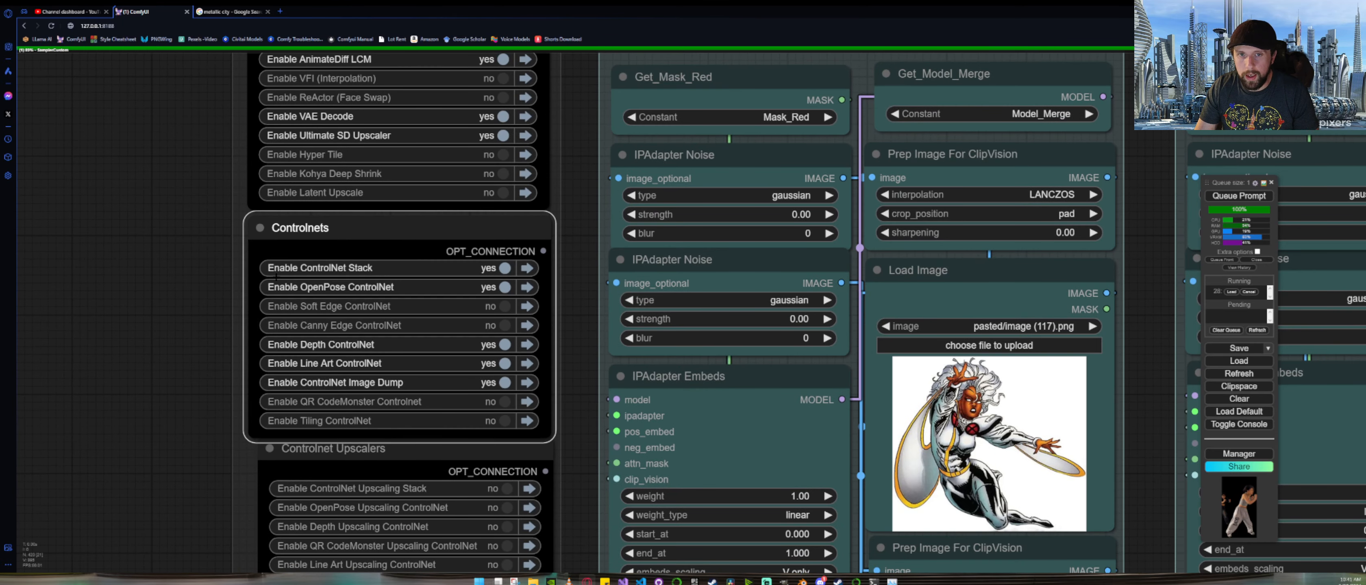
{"action": "scroll", "coordinate": [346, 248], "scroll_direction": "down", "scroll_amount": 5}
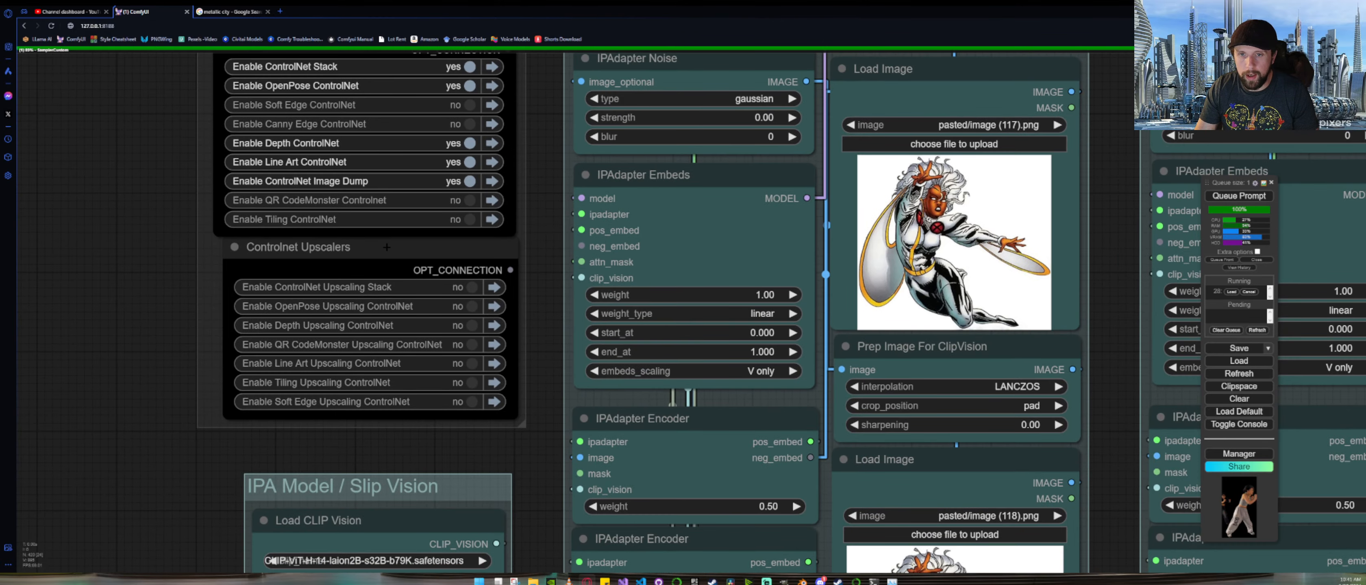
{"action": "left_click_drag", "start_coordinate": [386, 247], "coordinate": [382, 256]}
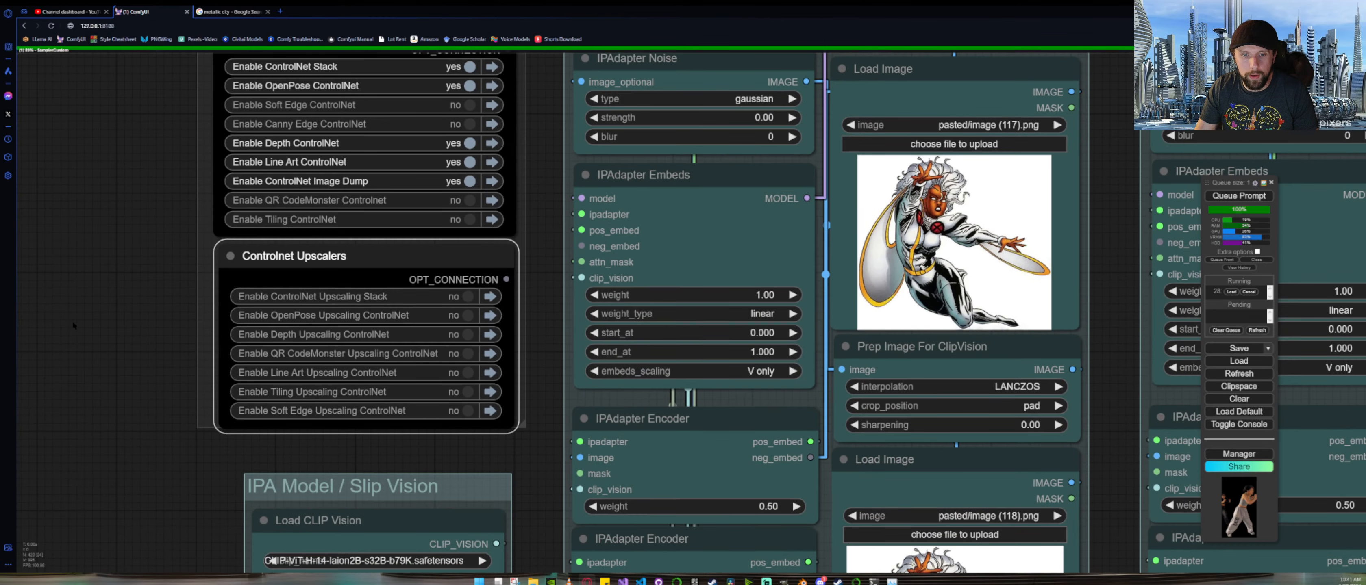
Step: Fit the Control Panel group frame to its rearranged switch nodes
{"action": "scroll", "coordinate": [73, 325], "scroll_direction": "down", "scroll_amount": 5}
{"action": "left_click_drag", "start_coordinate": [86, 226], "coordinate": [159, 456]}
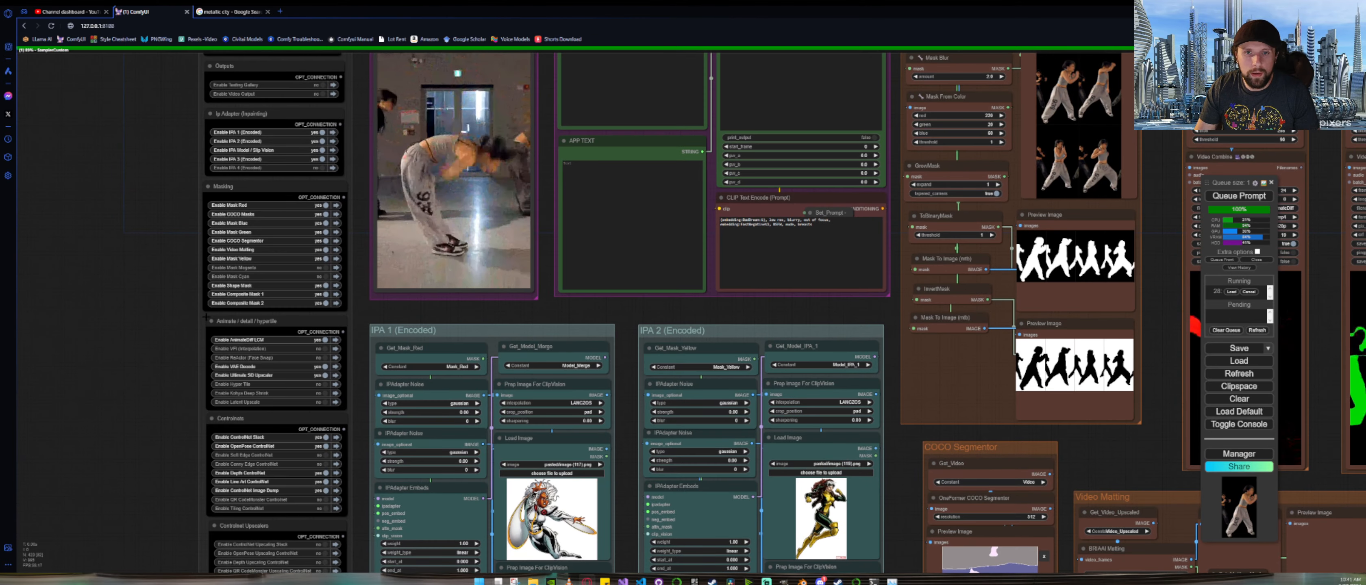
{"action": "left_click_drag", "start_coordinate": [150, 257], "coordinate": [167, 460]}
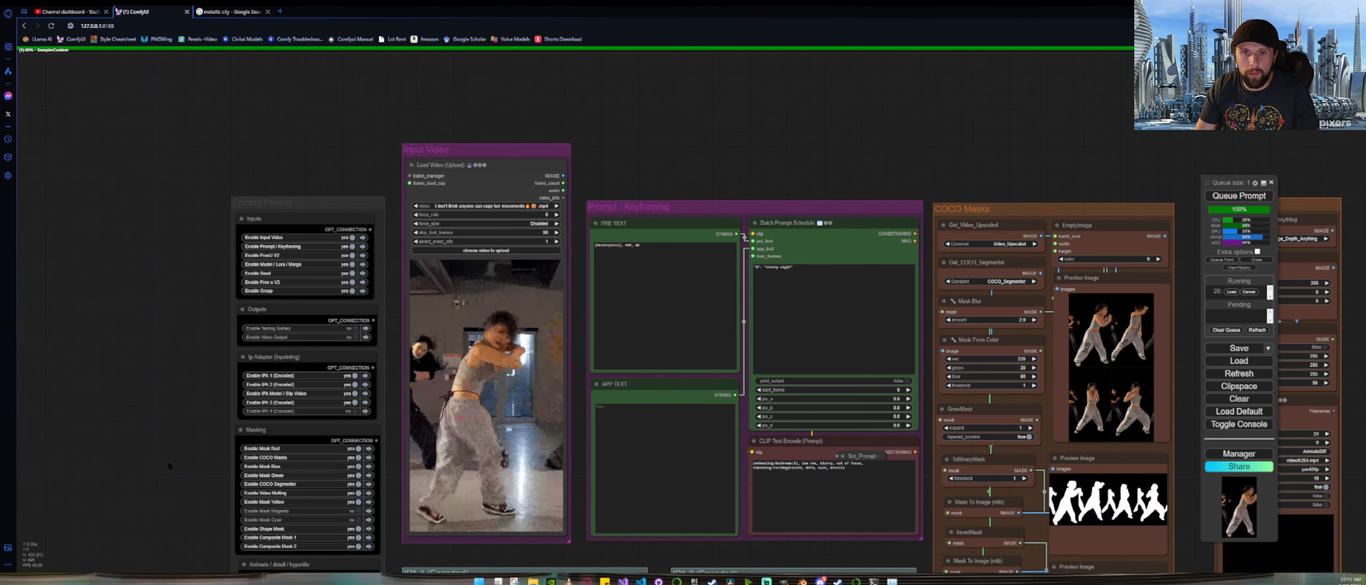
{"action": "right_click", "coordinate": [340, 203]}
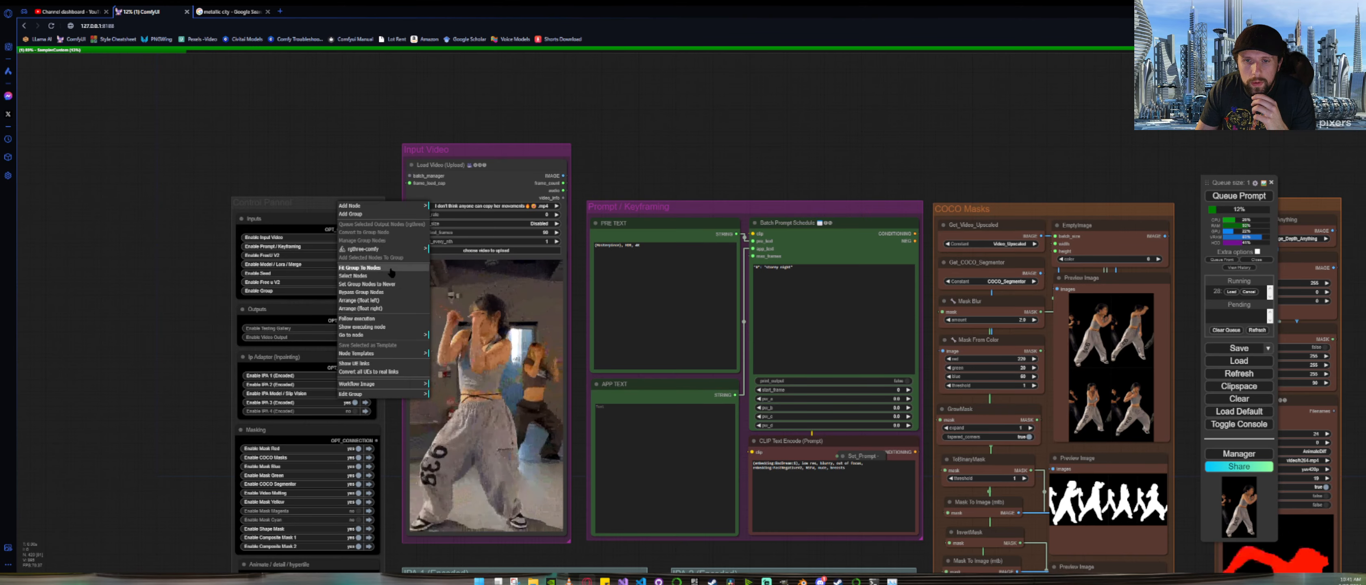
Step: Adjust the position of the IPA Model / Slip Vision group just beneath the Control Panel group
{"action": "left_click_drag", "start_coordinate": [136, 363], "coordinate": [130, 253]}
{"action": "scroll", "coordinate": [131, 253], "scroll_direction": "down", "scroll_amount": 5}
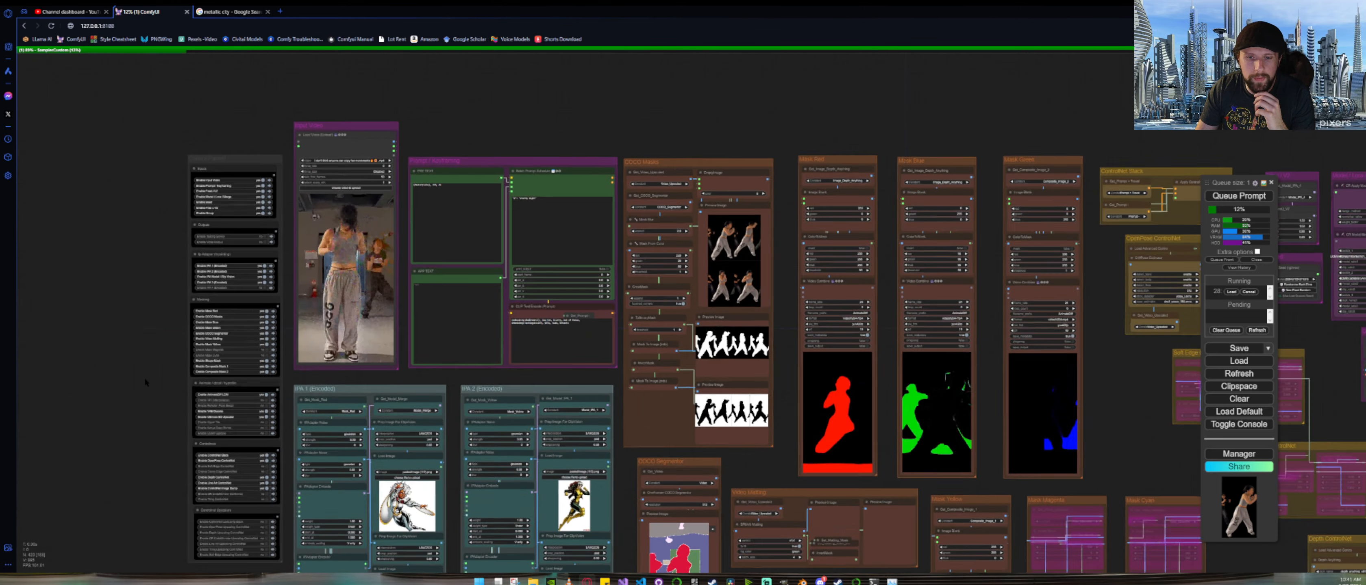
{"action": "left_click_drag", "start_coordinate": [145, 377], "coordinate": [137, 178]}
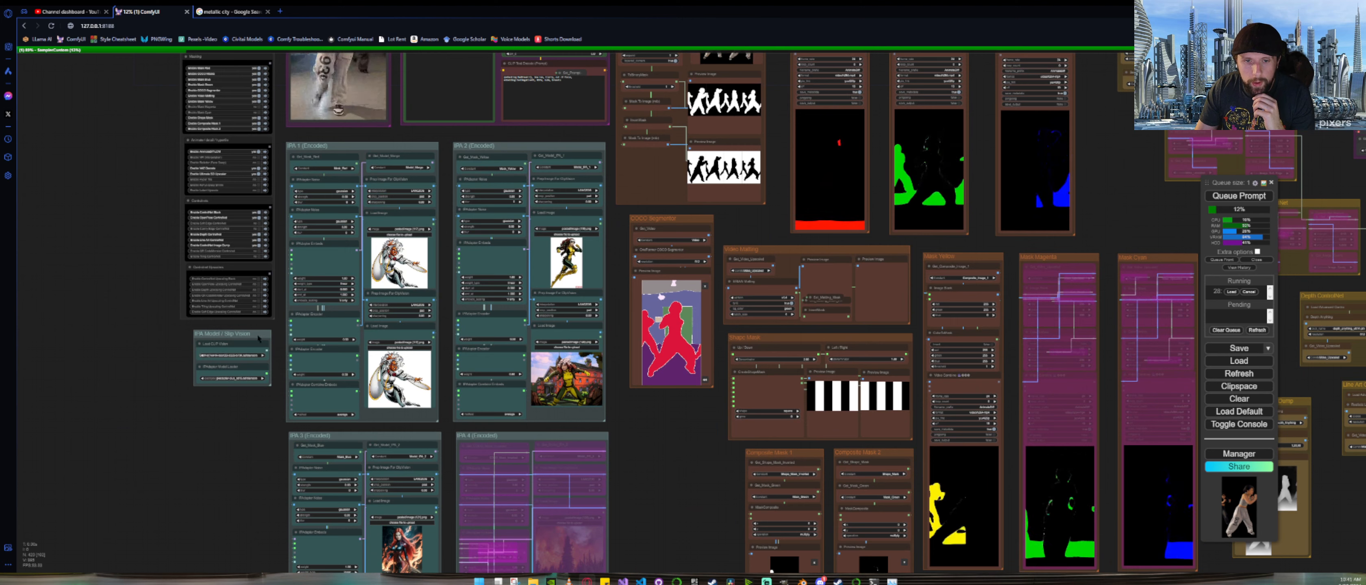
{"action": "left_click_drag", "start_coordinate": [259, 338], "coordinate": [257, 342]}
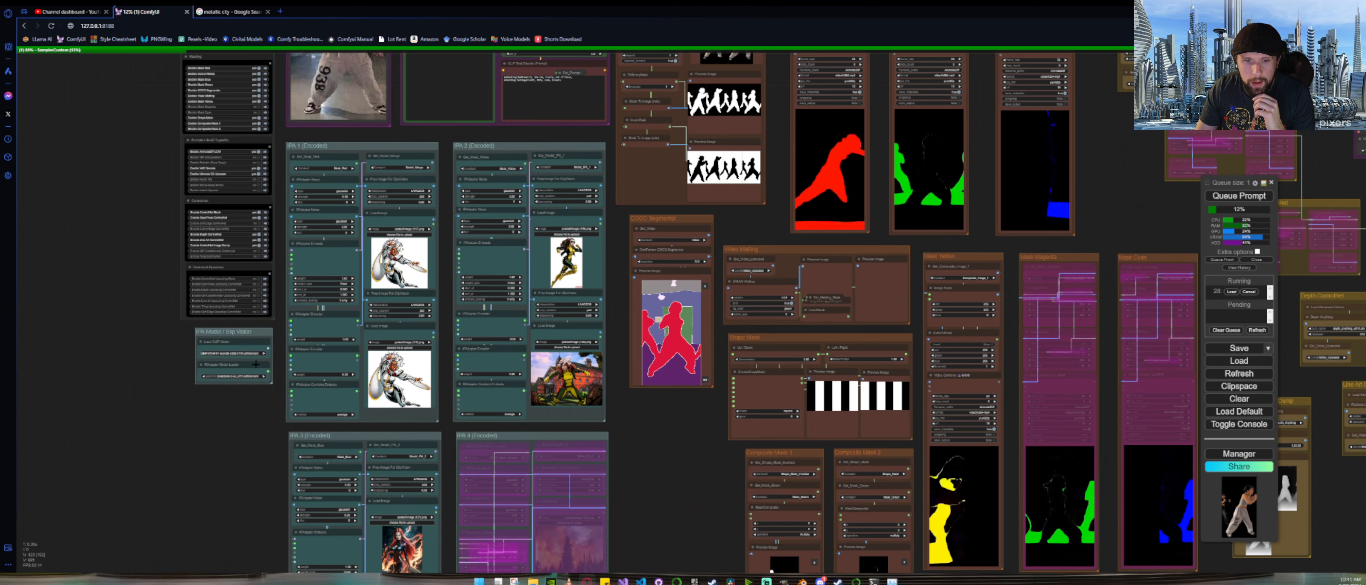
Step: Examine the overall workflow layout, the Prompt / Keyframing and mask groups, and the IPA 4 group during the render
{"action": "scroll", "coordinate": [205, 416], "scroll_direction": "down", "scroll_amount": 9}
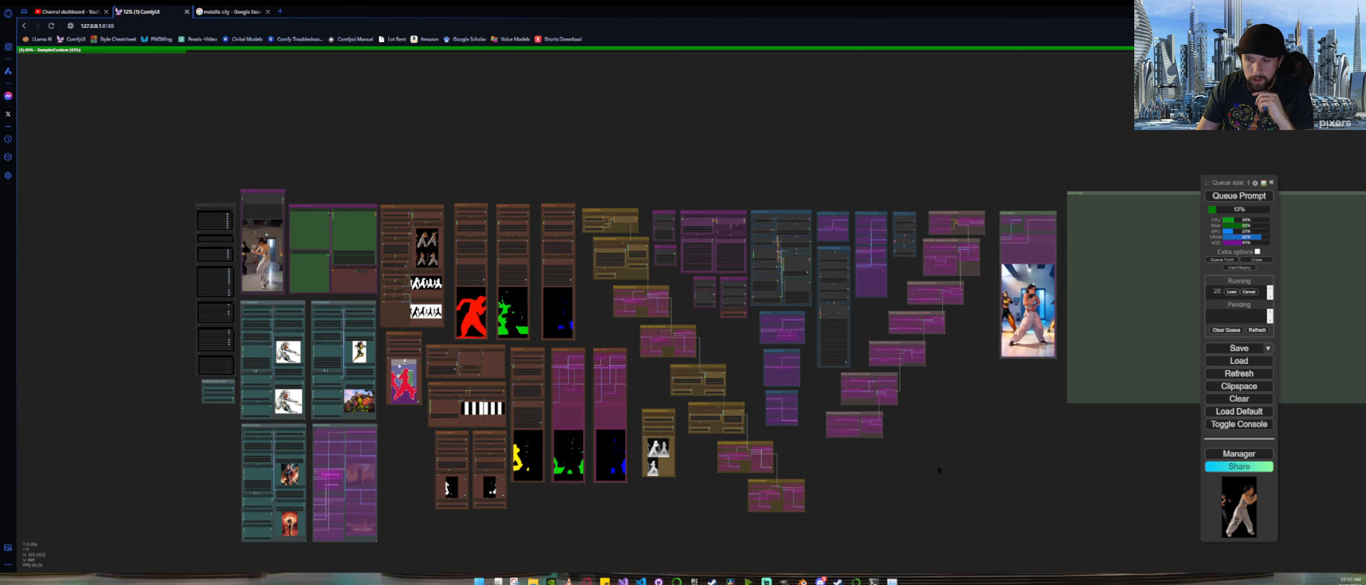
{"action": "left_click_drag", "start_coordinate": [996, 436], "coordinate": [856, 404]}
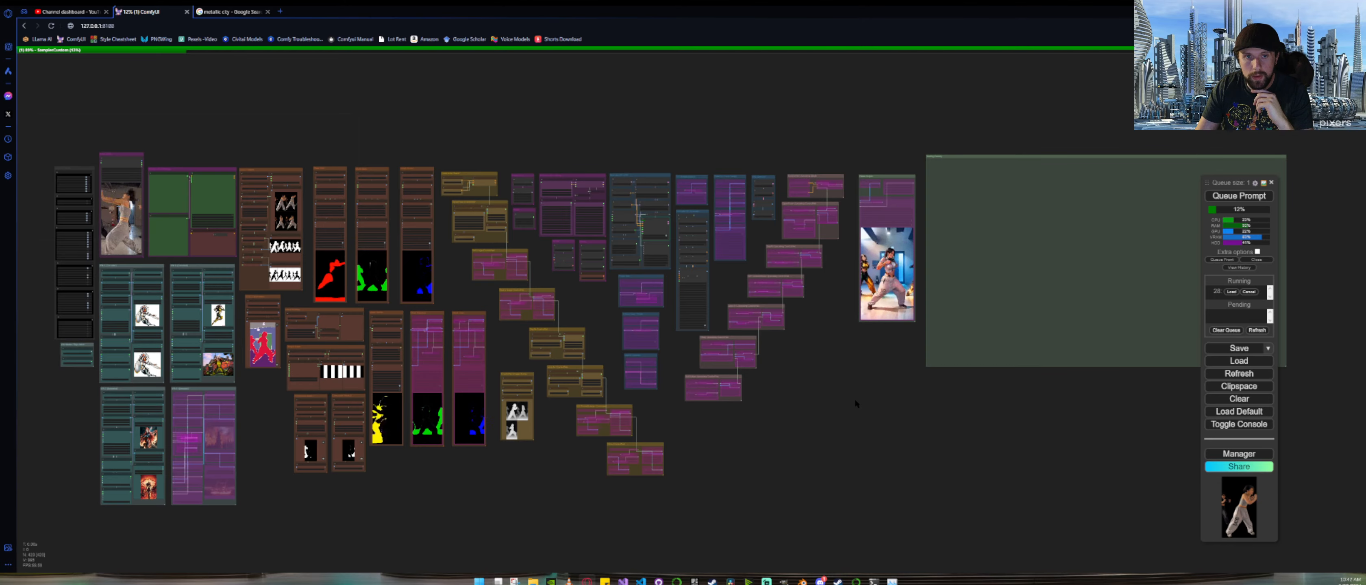
{"action": "left_click_drag", "start_coordinate": [855, 398], "coordinate": [903, 481]}
{"action": "scroll", "coordinate": [117, 212], "scroll_direction": "up", "scroll_amount": 5}
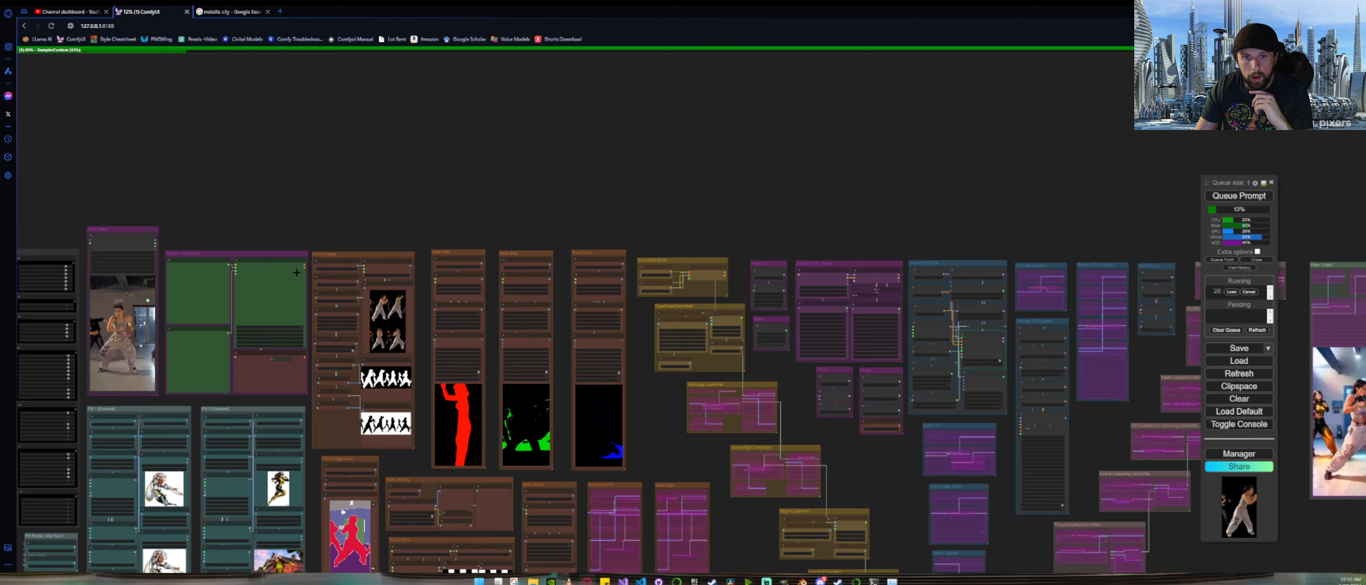
{"action": "scroll", "coordinate": [131, 279], "scroll_direction": "up", "scroll_amount": 8}
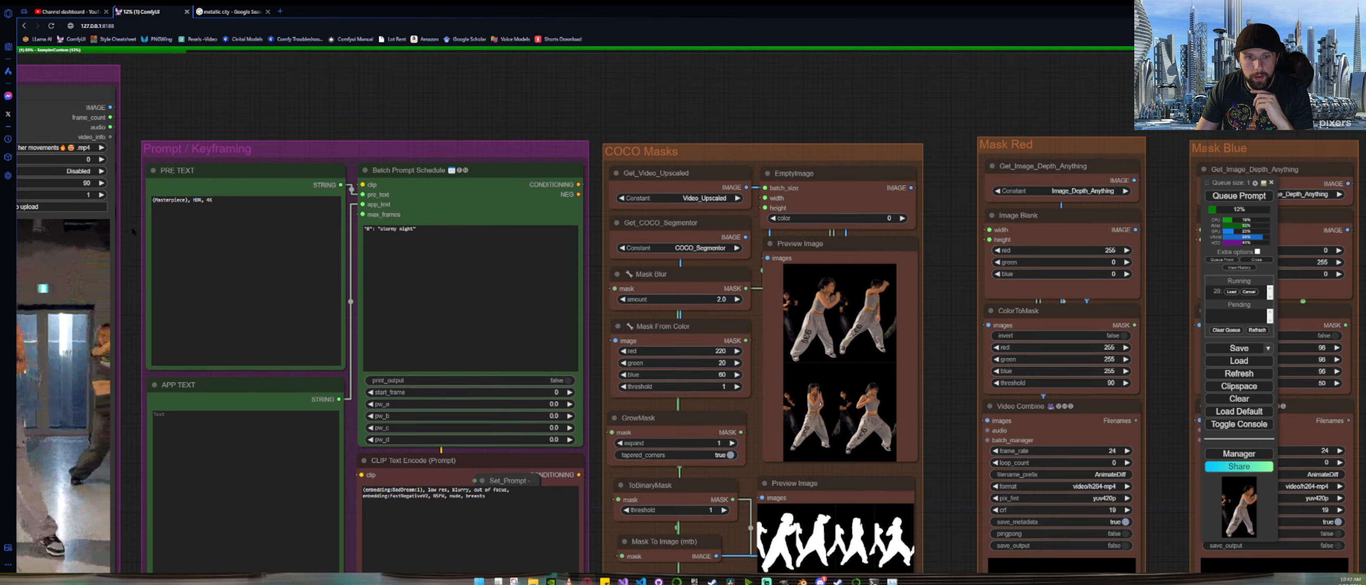
{"action": "left_click_drag", "start_coordinate": [276, 272], "coordinate": [276, 198]}
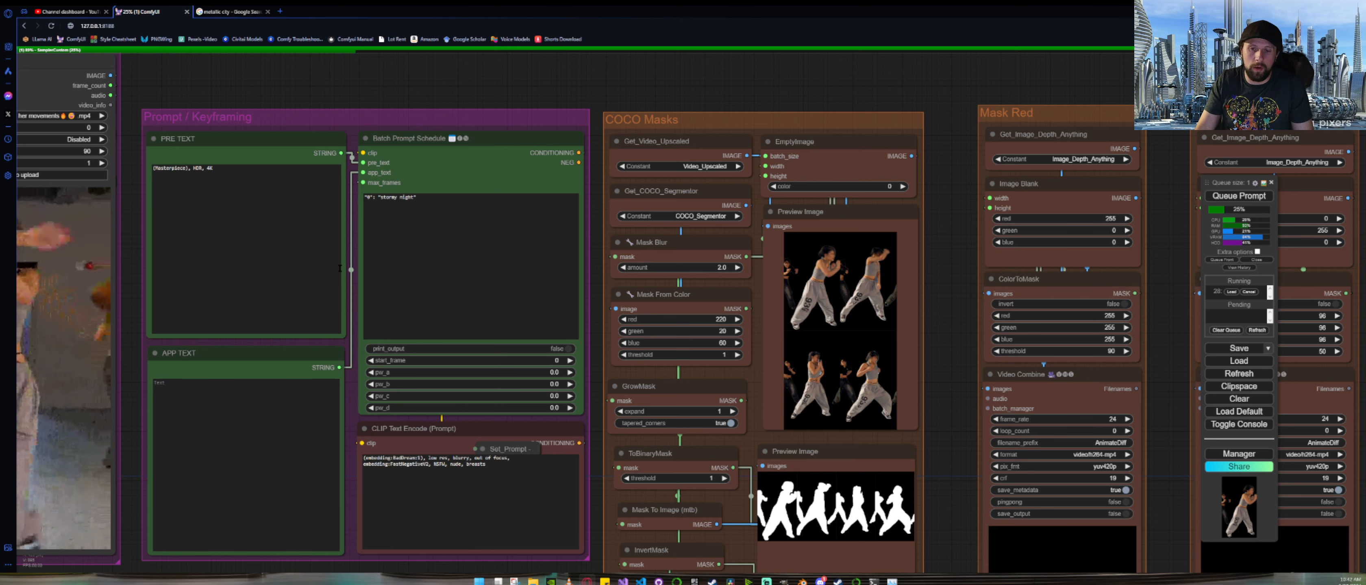
{"action": "scroll", "coordinate": [290, 315], "scroll_direction": "down", "scroll_amount": 12}
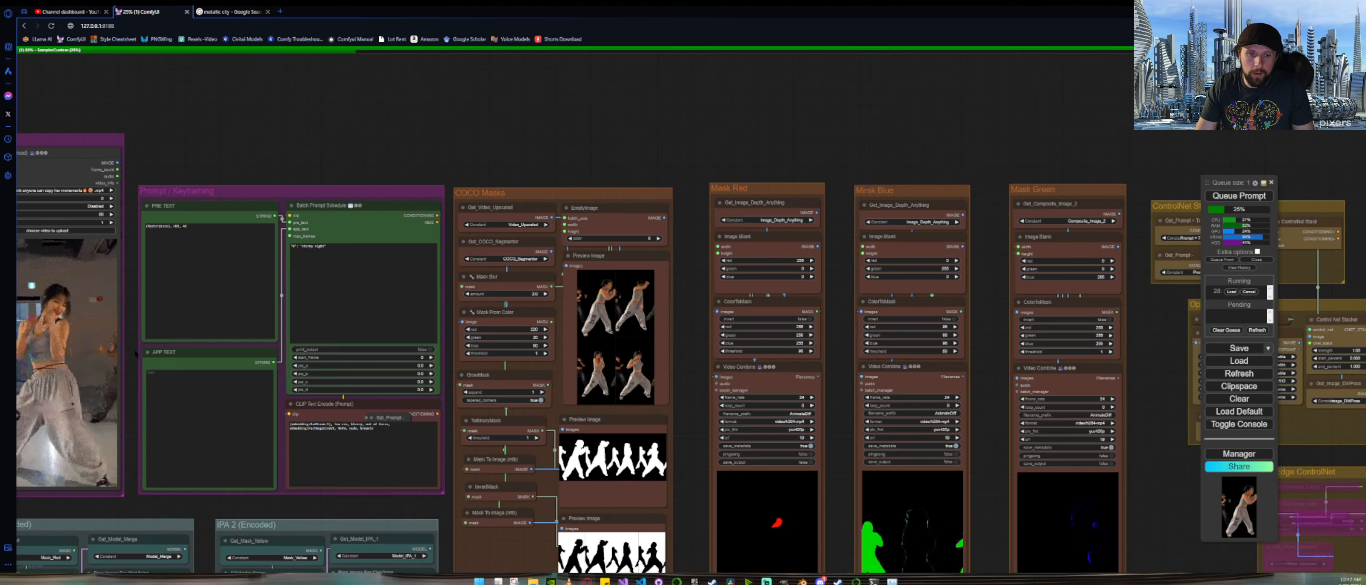
{"action": "left_click_drag", "start_coordinate": [231, 525], "coordinate": [240, 231]}
{"action": "scroll", "coordinate": [251, 392], "scroll_direction": "up", "scroll_amount": 2}
{"action": "scroll", "coordinate": [250, 392], "scroll_direction": "up", "scroll_amount": 1}
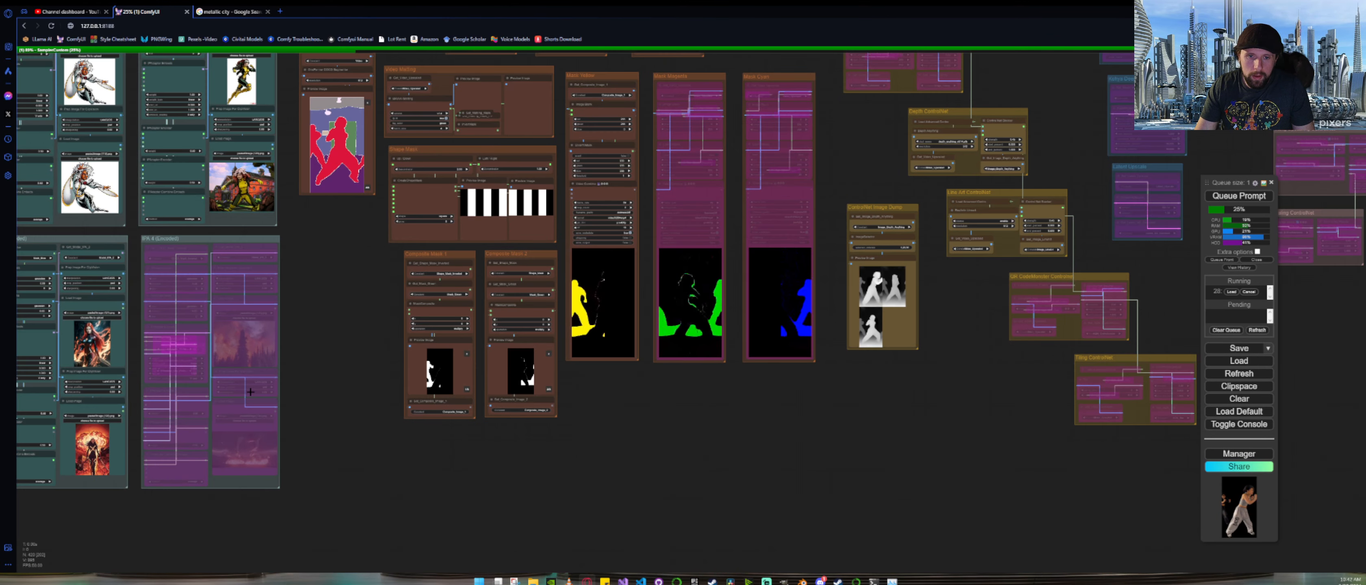
Step: Enable IPA 4 (Encoded) in the Ip Adapter (Inpainting) switches of the Control Panel group
{"action": "scroll", "coordinate": [250, 393], "scroll_direction": "down", "scroll_amount": 5}
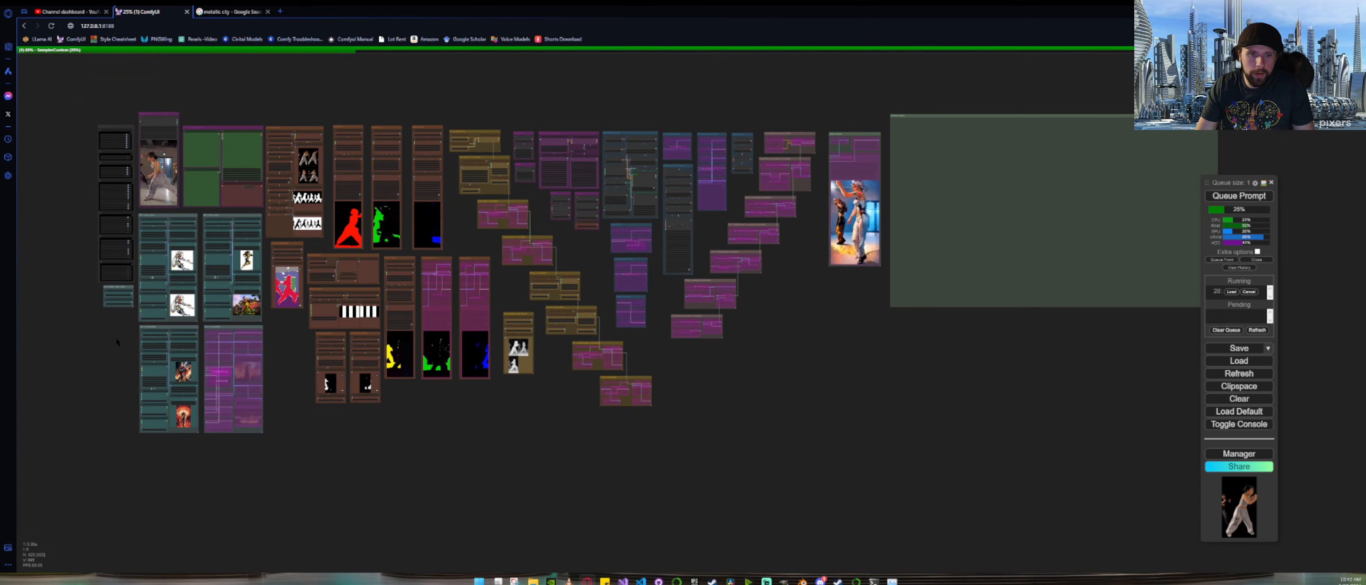
{"action": "left_click_drag", "start_coordinate": [115, 337], "coordinate": [204, 419]}
{"action": "scroll", "coordinate": [209, 343], "scroll_direction": "up", "scroll_amount": 15}
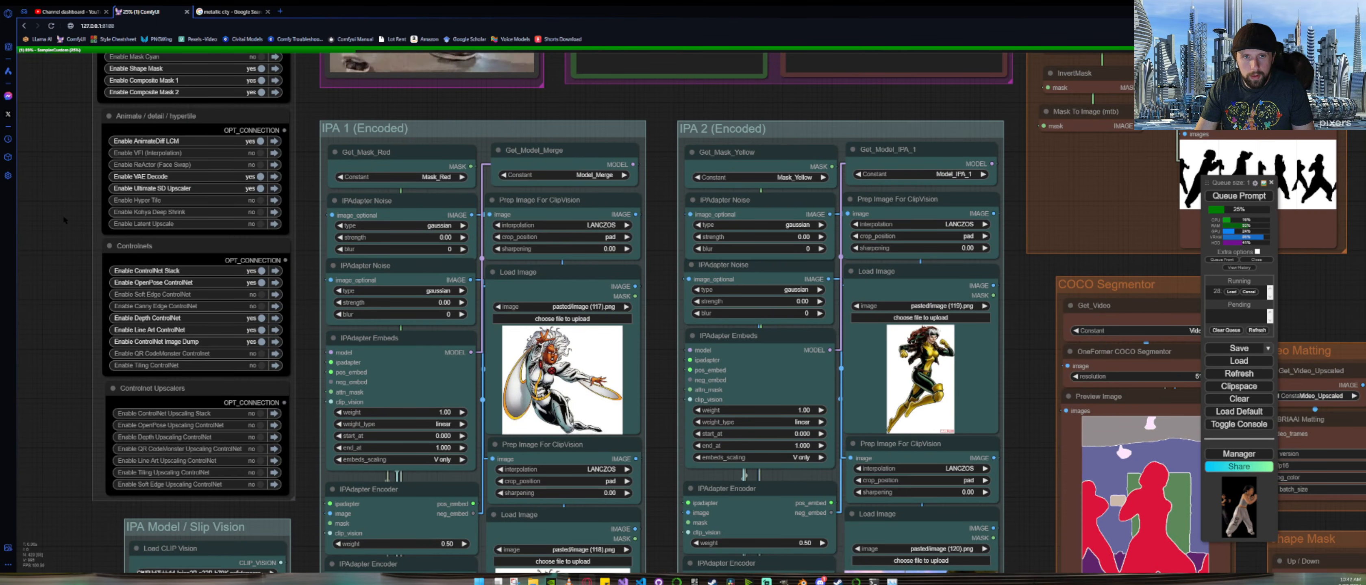
{"action": "left_click_drag", "start_coordinate": [63, 215], "coordinate": [87, 458]}
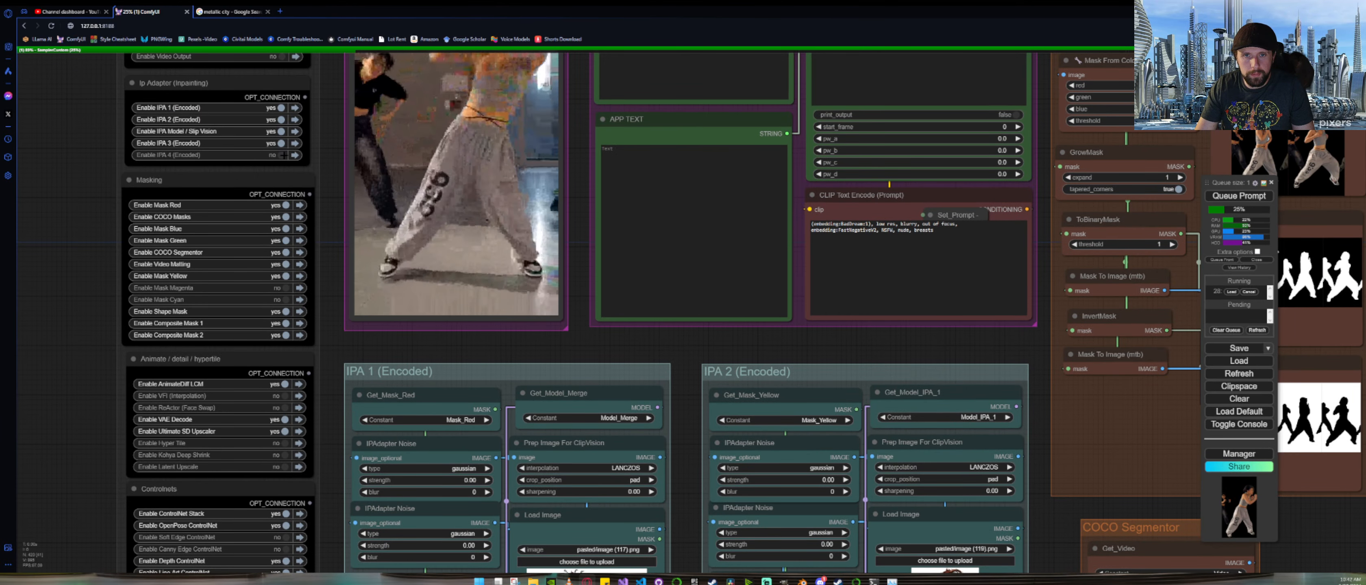
{"action": "scroll", "coordinate": [153, 294], "scroll_direction": "down", "scroll_amount": 8}
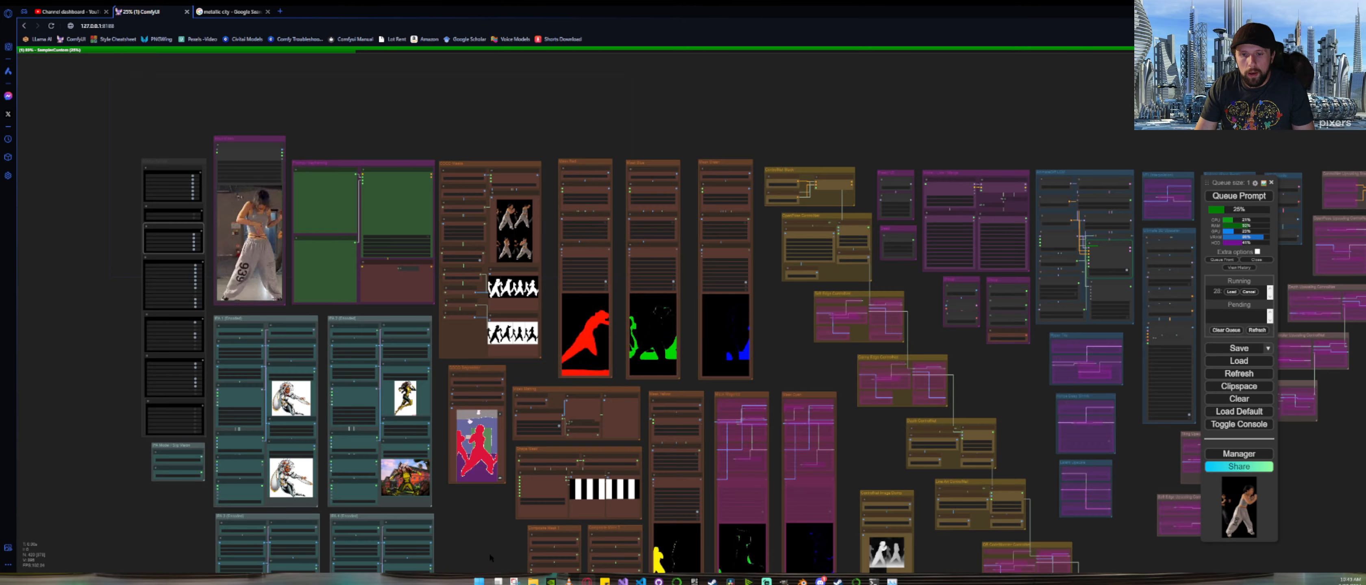
Step: Examine the IPA 4 group's reference images, the composite mask previews, and the Prompt / Keyframing and Input Video groups
{"action": "left_click_drag", "start_coordinate": [489, 553], "coordinate": [408, 281]}
{"action": "scroll", "coordinate": [357, 443], "scroll_direction": "up", "scroll_amount": 6}
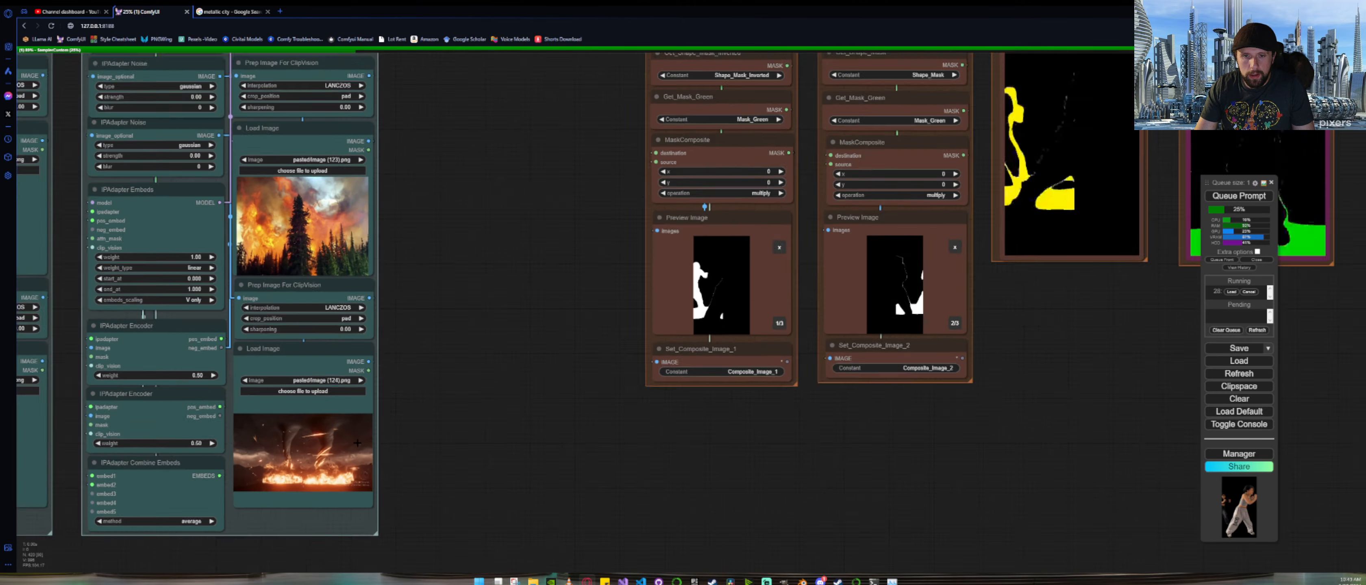
{"action": "scroll", "coordinate": [447, 293], "scroll_direction": "up", "scroll_amount": 1}
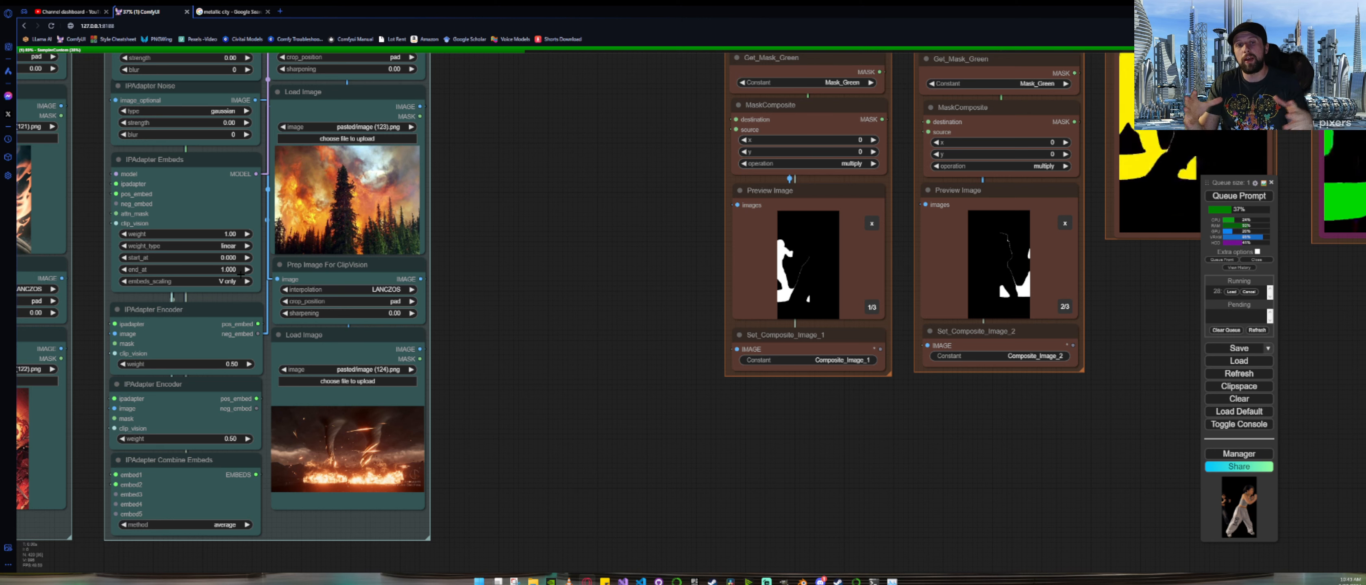
{"action": "scroll", "coordinate": [524, 258], "scroll_direction": "down", "scroll_amount": 10}
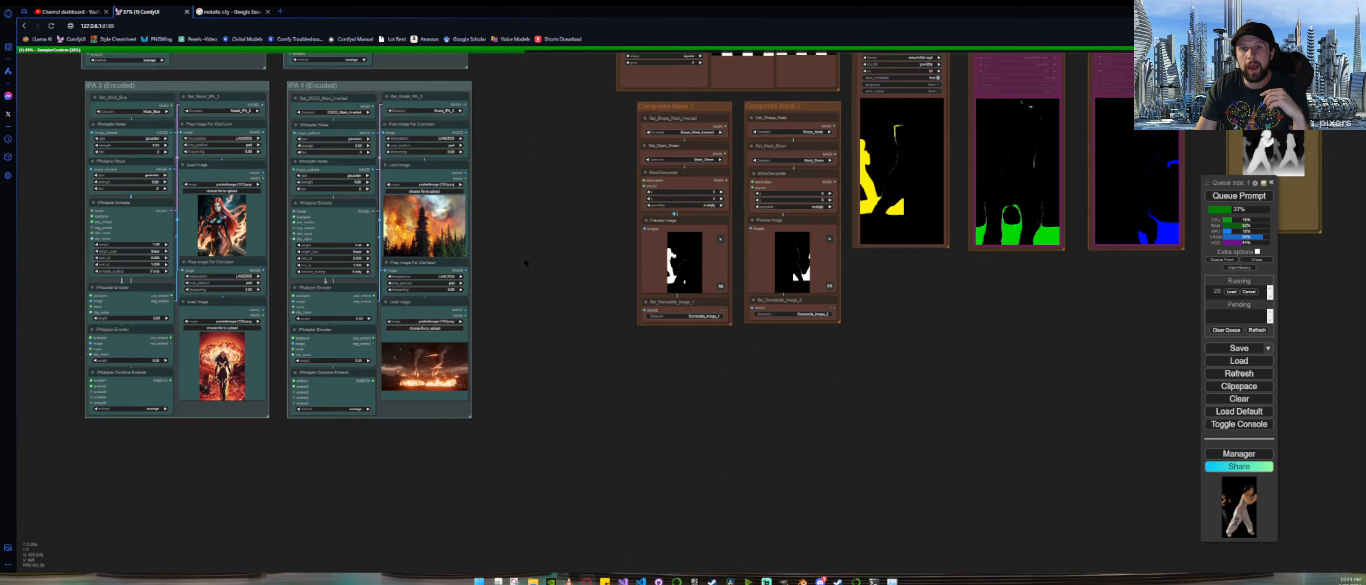
{"action": "scroll", "coordinate": [430, 170], "scroll_direction": "up", "scroll_amount": 10}
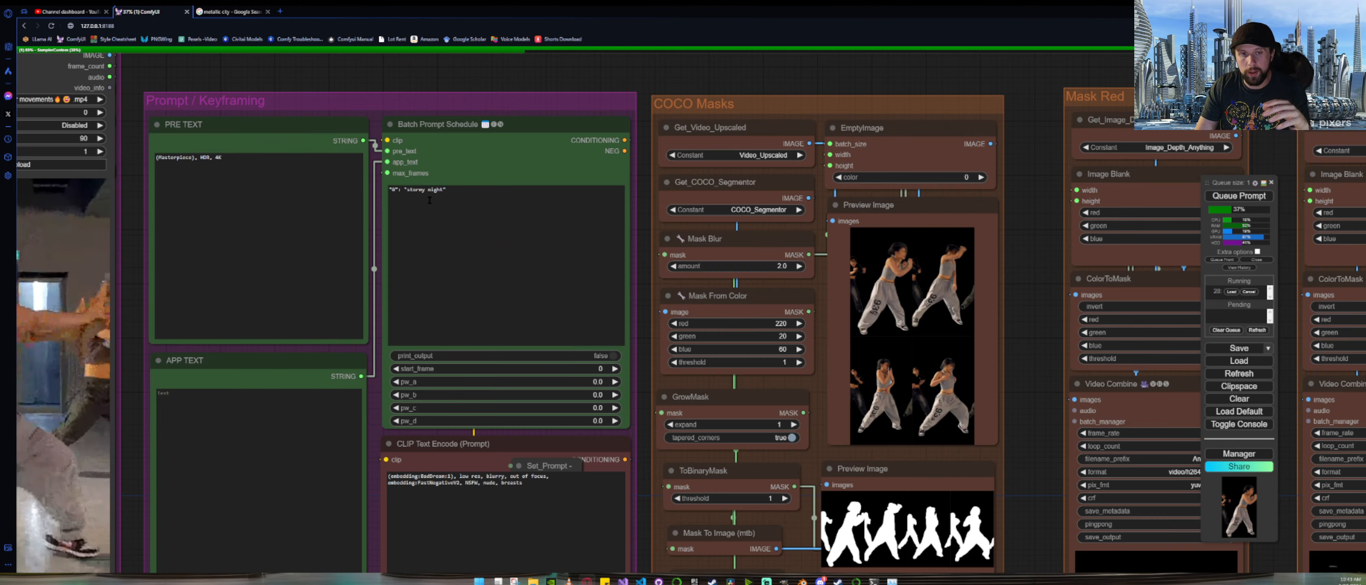
{"action": "scroll", "coordinate": [402, 215], "scroll_direction": "down", "scroll_amount": 10}
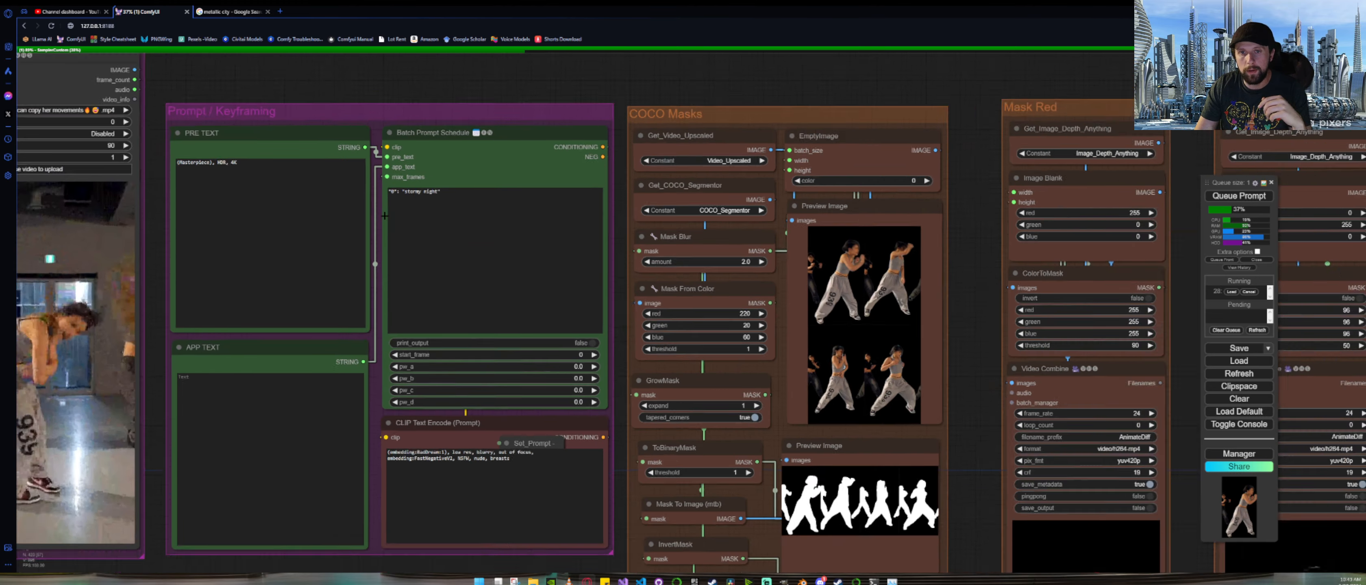
{"action": "scroll", "coordinate": [358, 167], "scroll_direction": "up", "scroll_amount": 10}
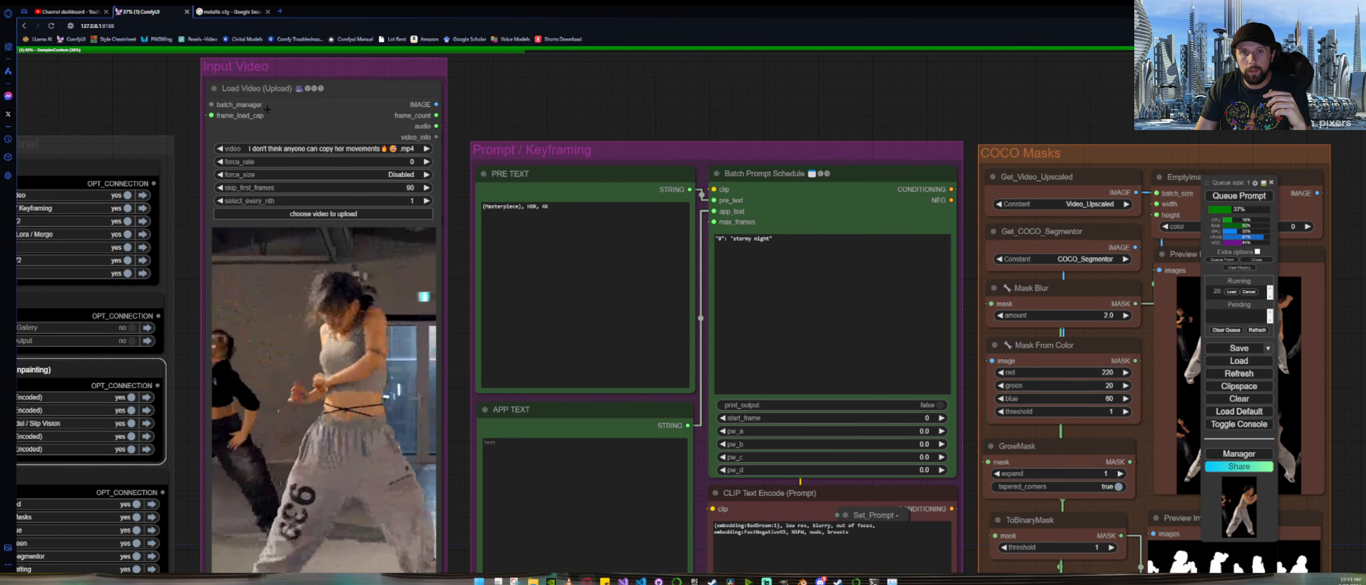
Step: Inspect the Image Contrast Adaptive Sharpening node hidden beneath the Load Video node, then collapse it and cover it again
{"action": "left_click_drag", "start_coordinate": [370, 91], "coordinate": [124, 120]}
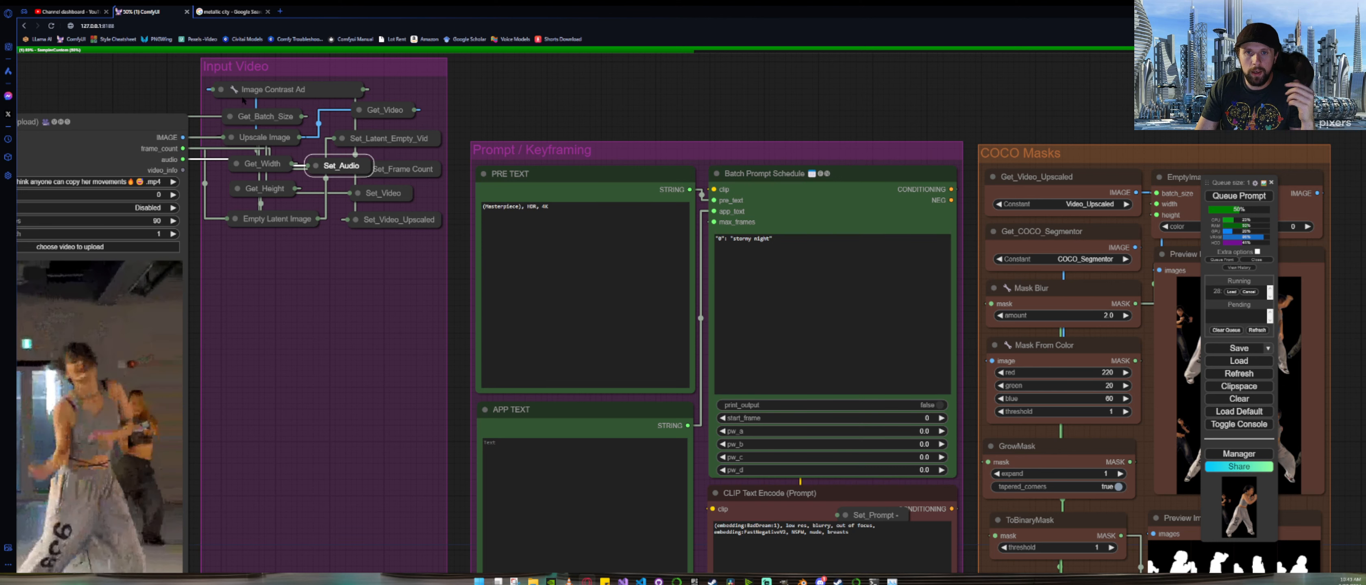
{"action": "left_click", "coordinate": [222, 90]}
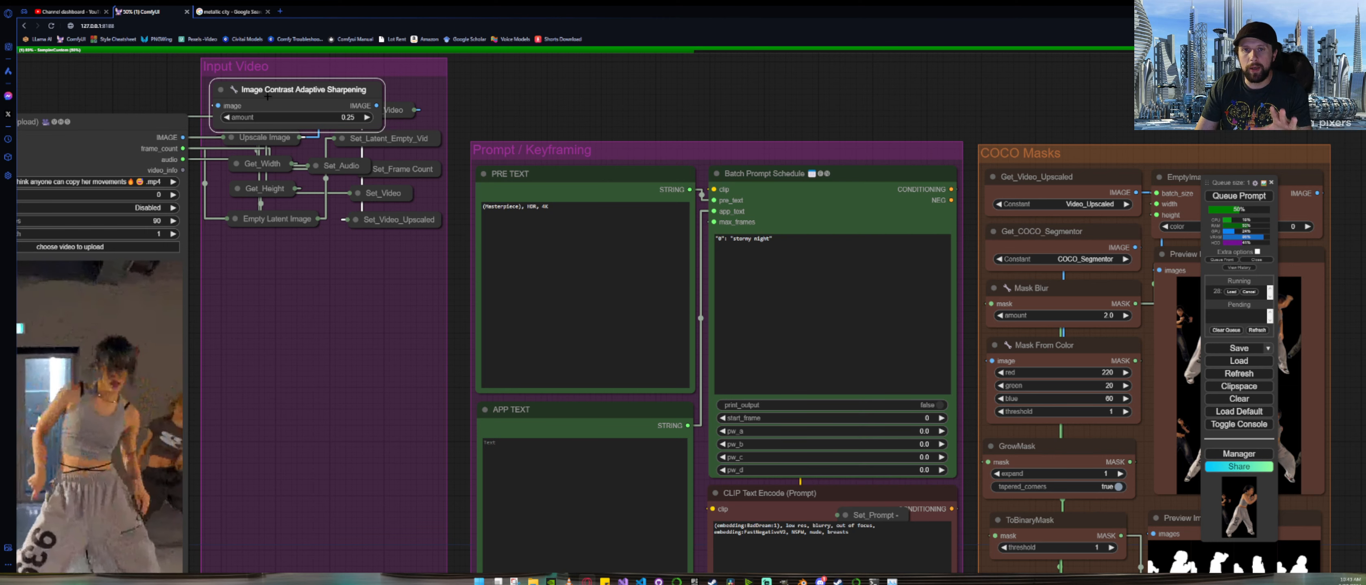
{"action": "left_click", "coordinate": [223, 90]}
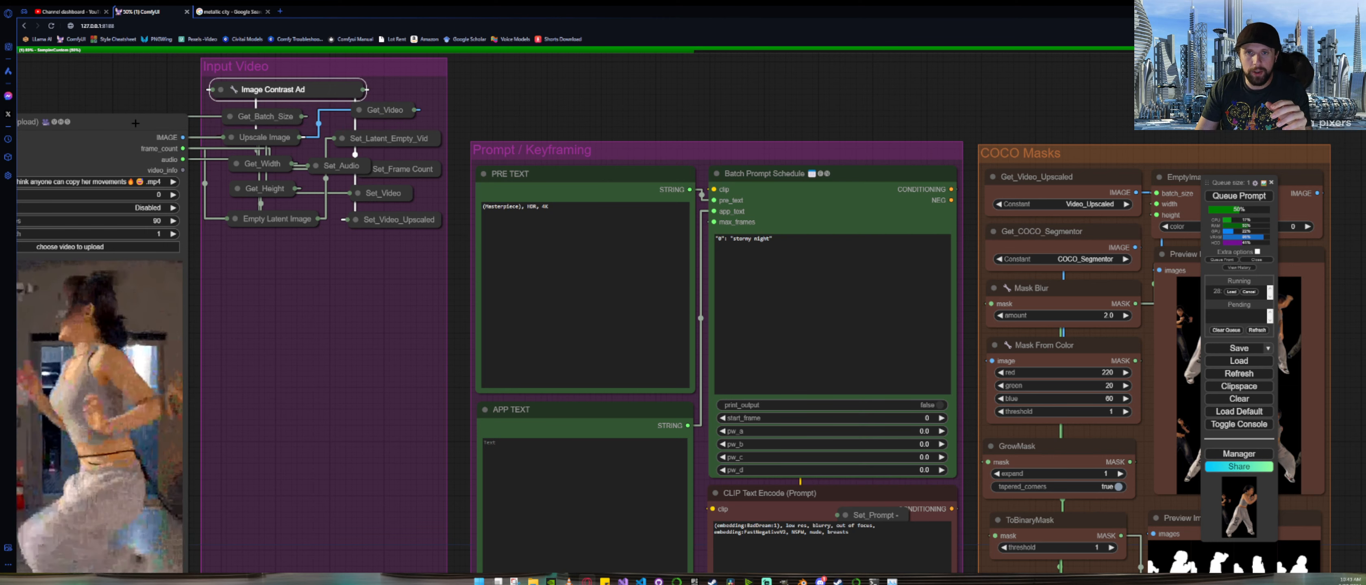
{"action": "left_click_drag", "start_coordinate": [135, 124], "coordinate": [391, 89]}
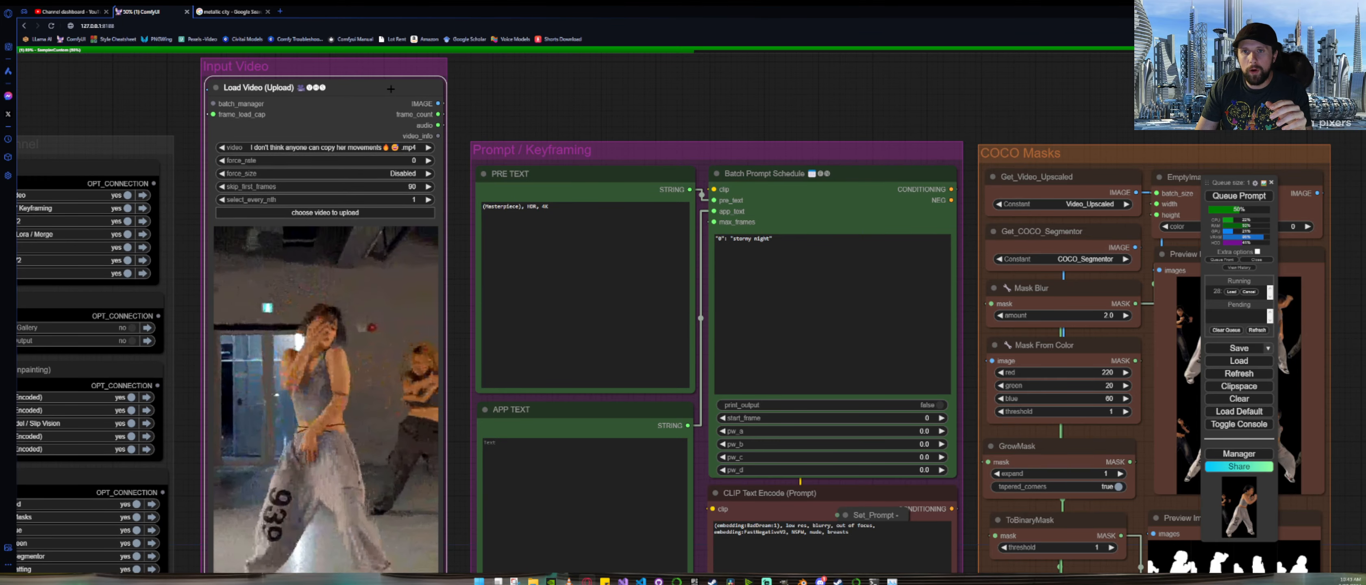
Step: Examine the mask and ControlNet groups and the two untitled groups containing the VAE Encode and resolution nodes
{"action": "scroll", "coordinate": [682, 98], "scroll_direction": "down", "scroll_amount": 5}
{"action": "left_click_drag", "start_coordinate": [956, 88], "coordinate": [259, 126]}
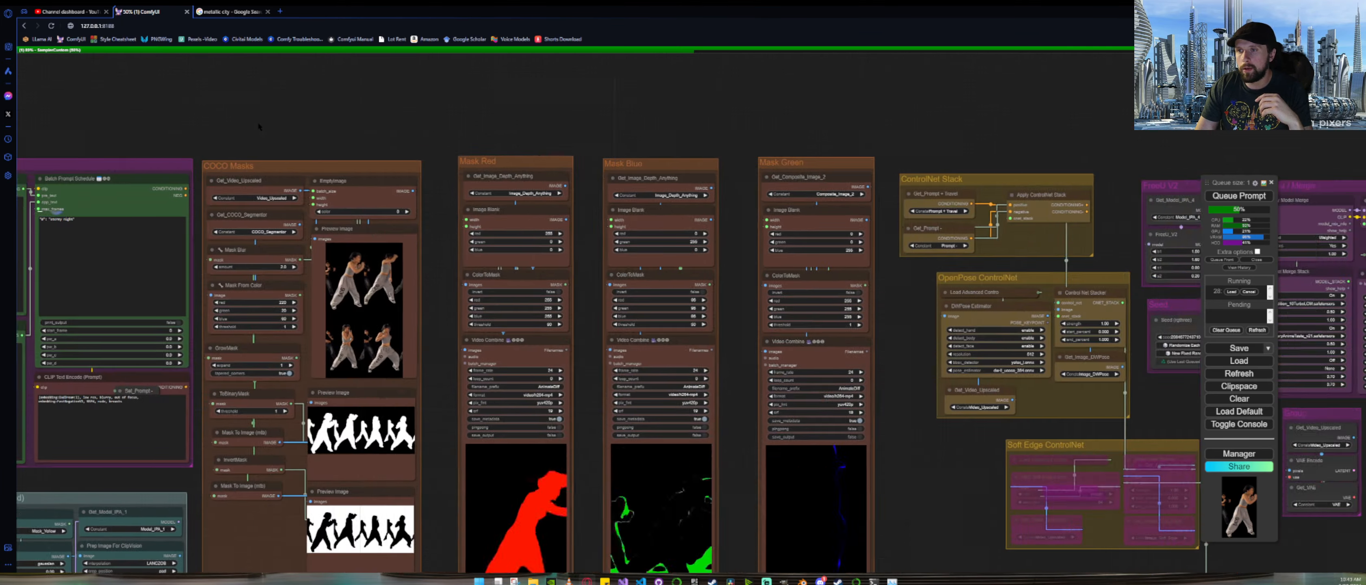
{"action": "scroll", "coordinate": [267, 122], "scroll_direction": "down", "scroll_amount": 3}
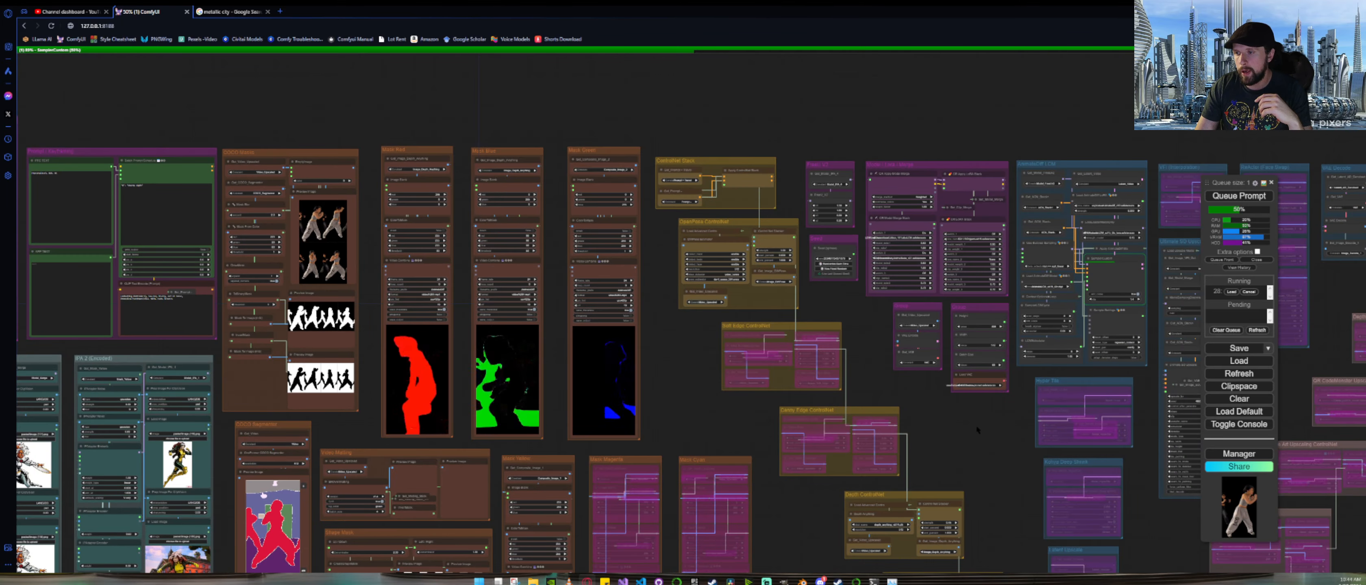
{"action": "left_click_drag", "start_coordinate": [978, 429], "coordinate": [686, 381]}
{"action": "scroll", "coordinate": [686, 381], "scroll_direction": "up", "scroll_amount": 10}
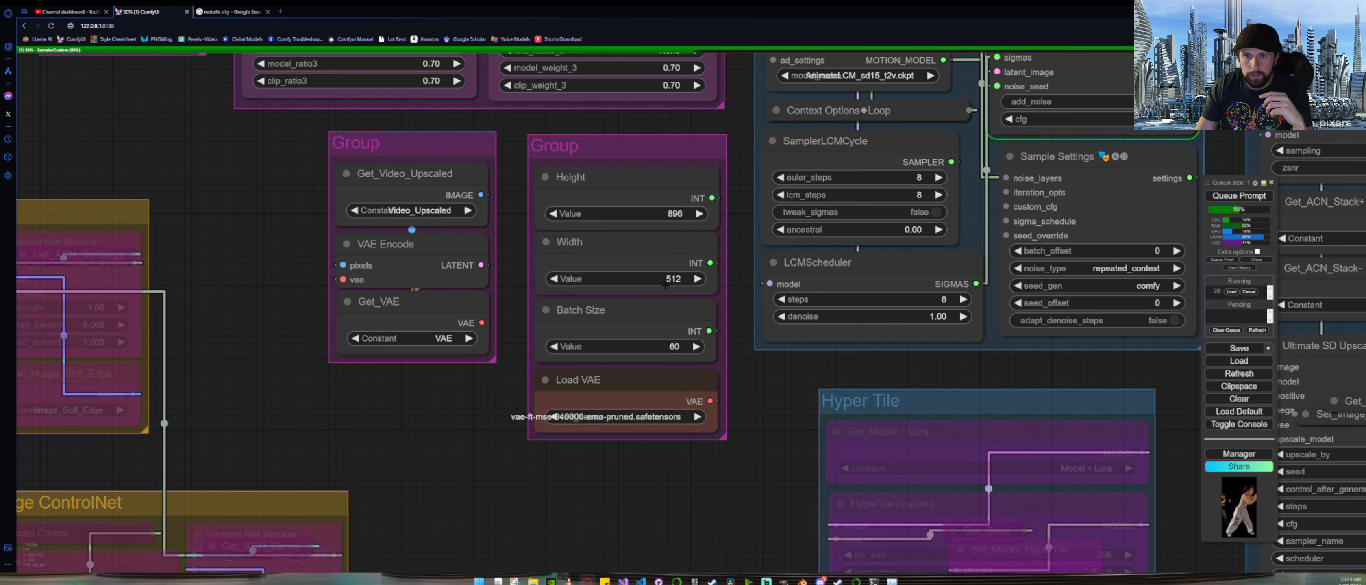
{"action": "scroll", "coordinate": [665, 284], "scroll_direction": "down", "scroll_amount": 10}
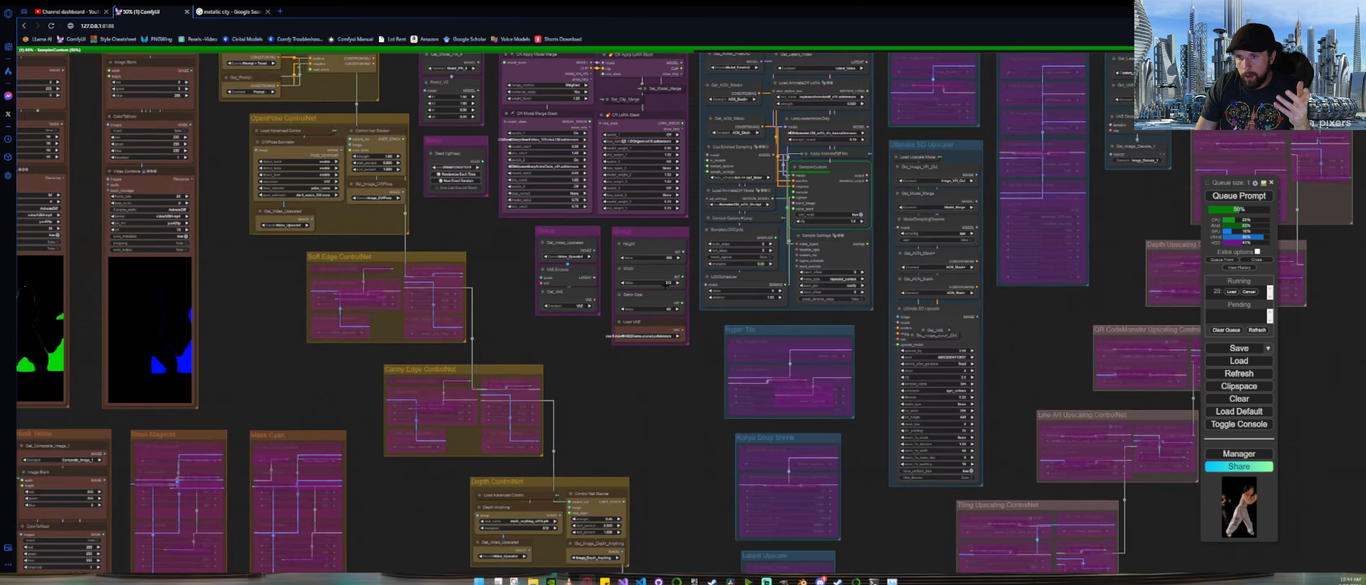
{"action": "scroll", "coordinate": [665, 284], "scroll_direction": "down", "scroll_amount": 3}
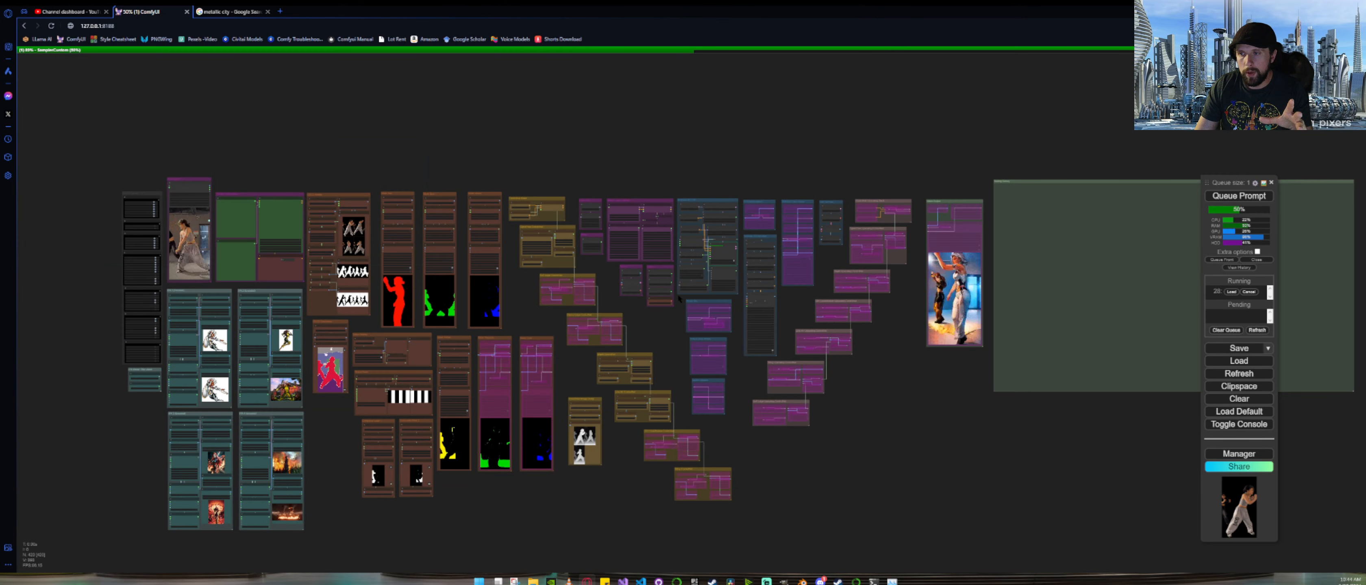
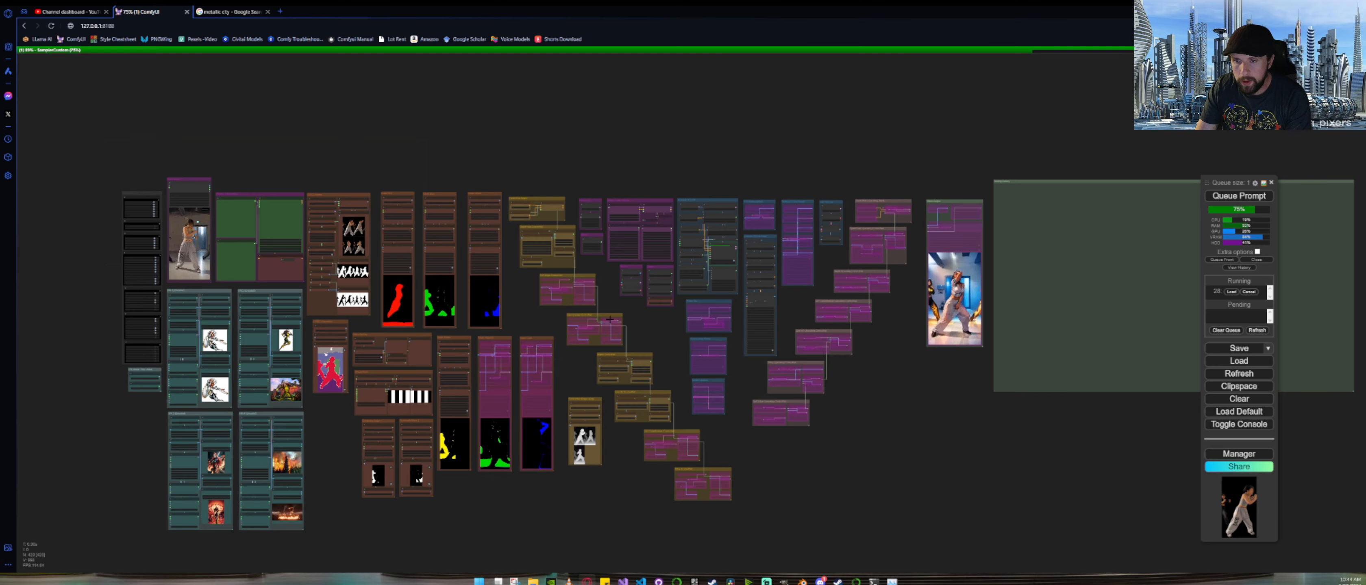
Step: Title the untitled group around the Get_Video_Upscaled, VAE Encode and Get_VAE nodes "VAE Encode"
{"action": "scroll", "coordinate": [657, 307], "scroll_direction": "up", "scroll_amount": 10}
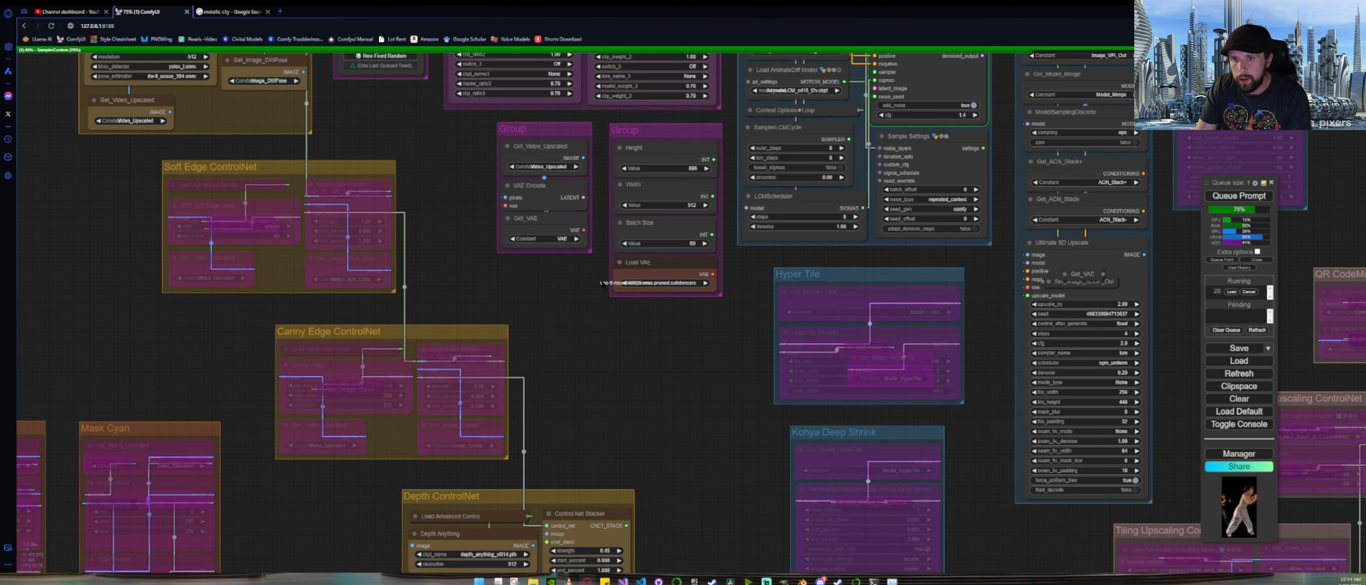
{"action": "left_click_drag", "start_coordinate": [590, 278], "coordinate": [450, 445]}
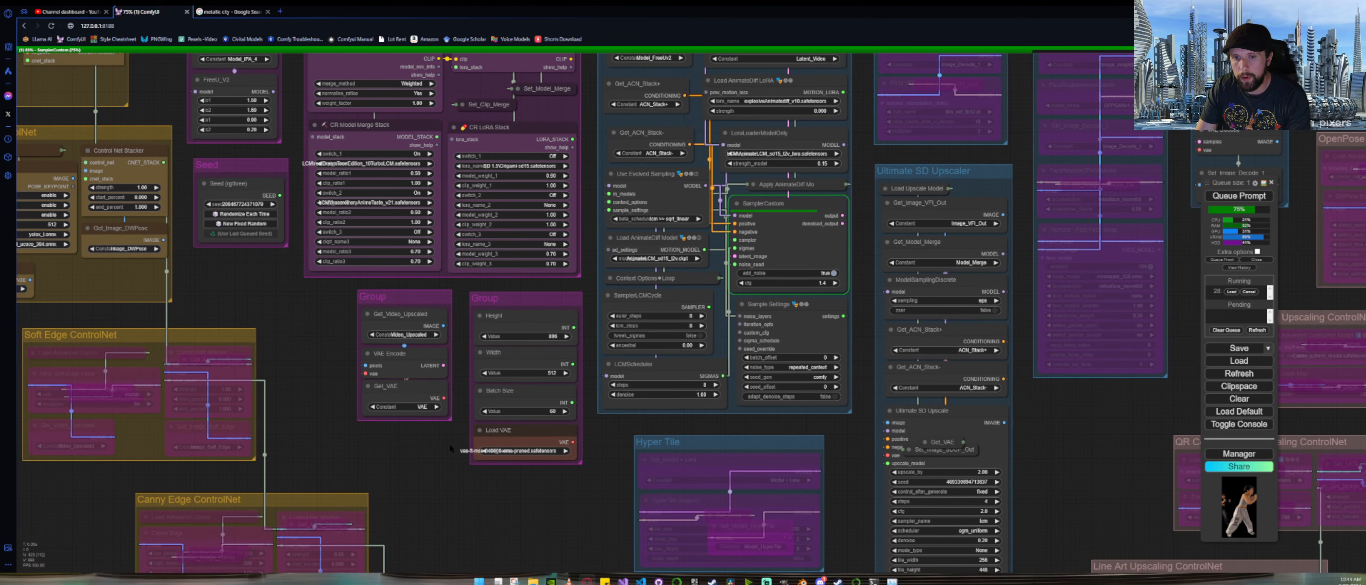
{"action": "right_click", "coordinate": [394, 300]}
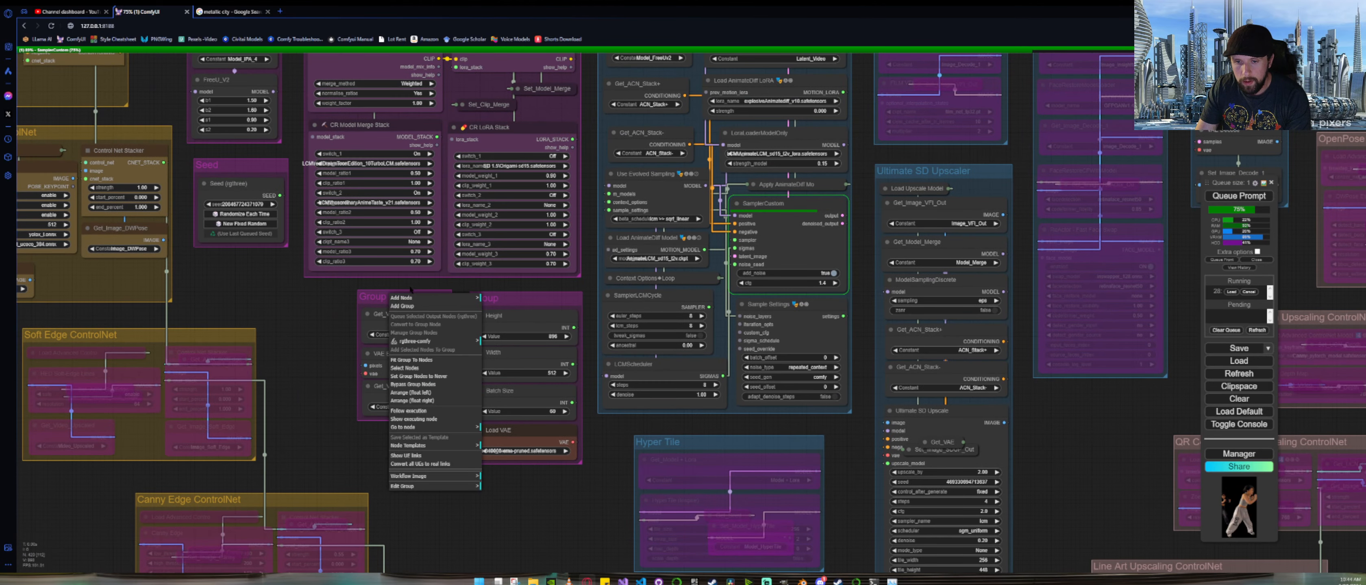
{"action": "mouse_move", "coordinate": [411, 486]}
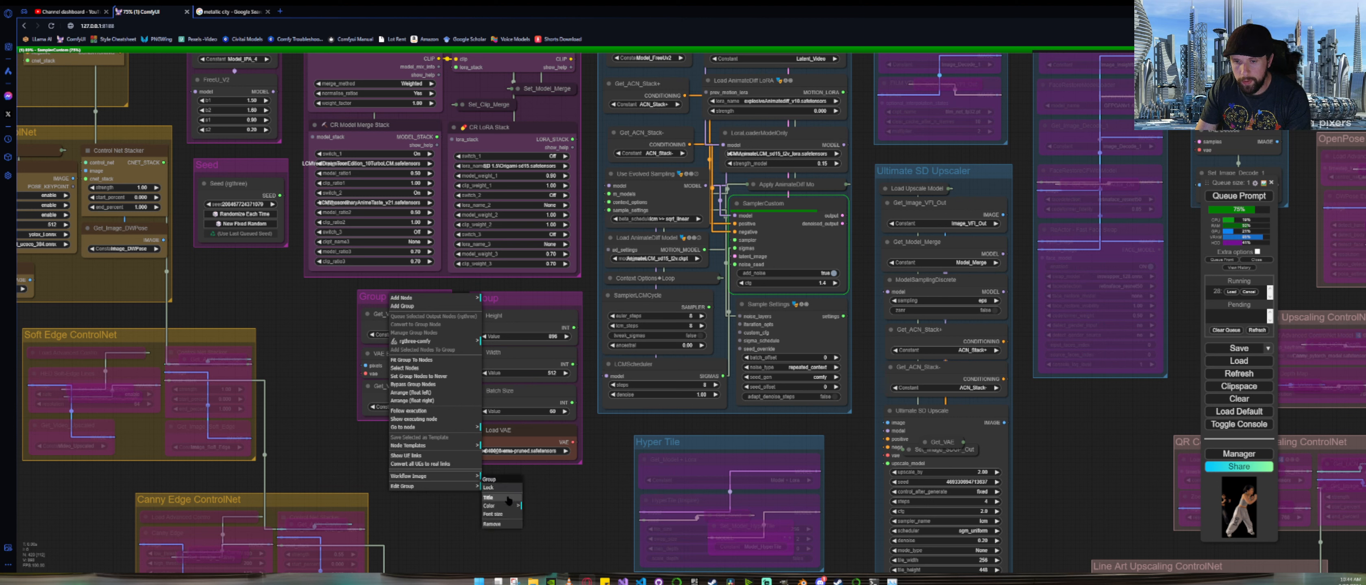
{"action": "left_click", "coordinate": [501, 499]}
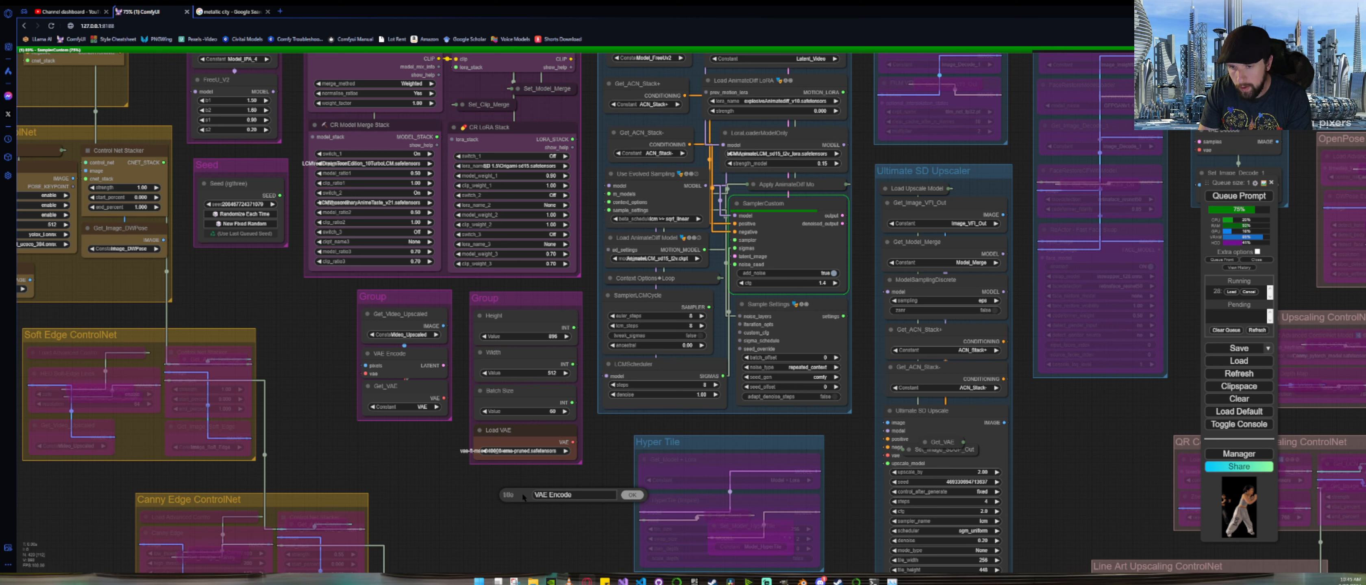
{"action": "key", "text": "Return"}
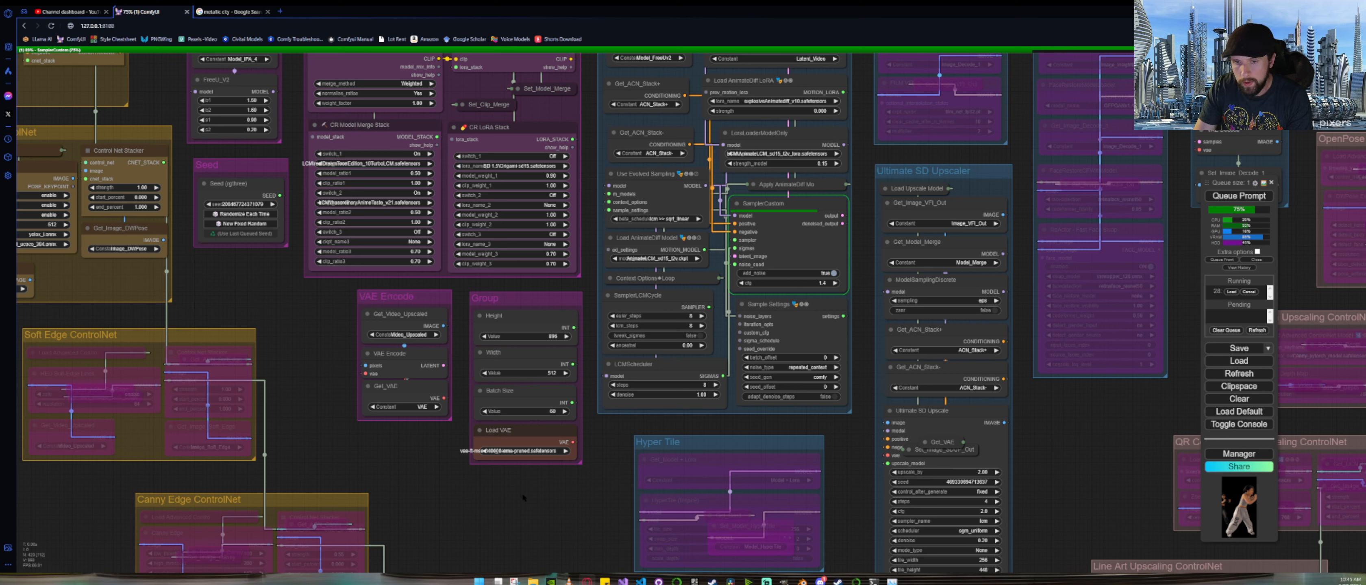
Step: Title the group holding the Height, Width, Batch Size and Load VAE nodes "Resolution / batch / VAE"
{"action": "right_click", "coordinate": [506, 302]}
{"action": "mouse_move", "coordinate": [568, 488]}
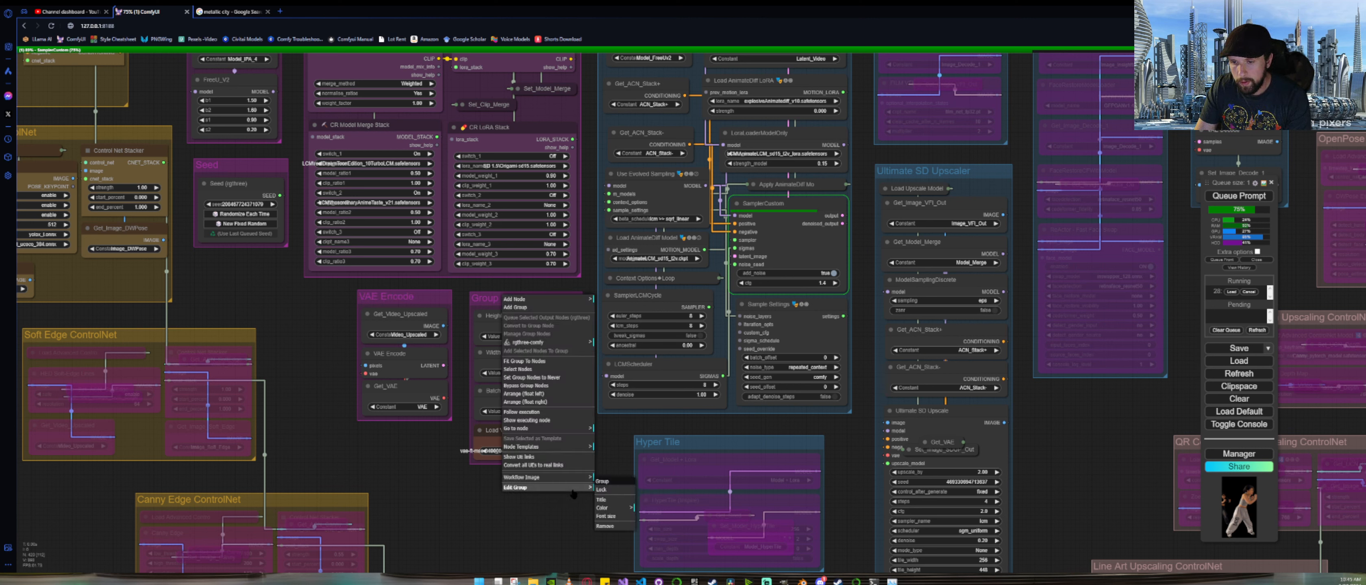
{"action": "left_click", "coordinate": [611, 497]}
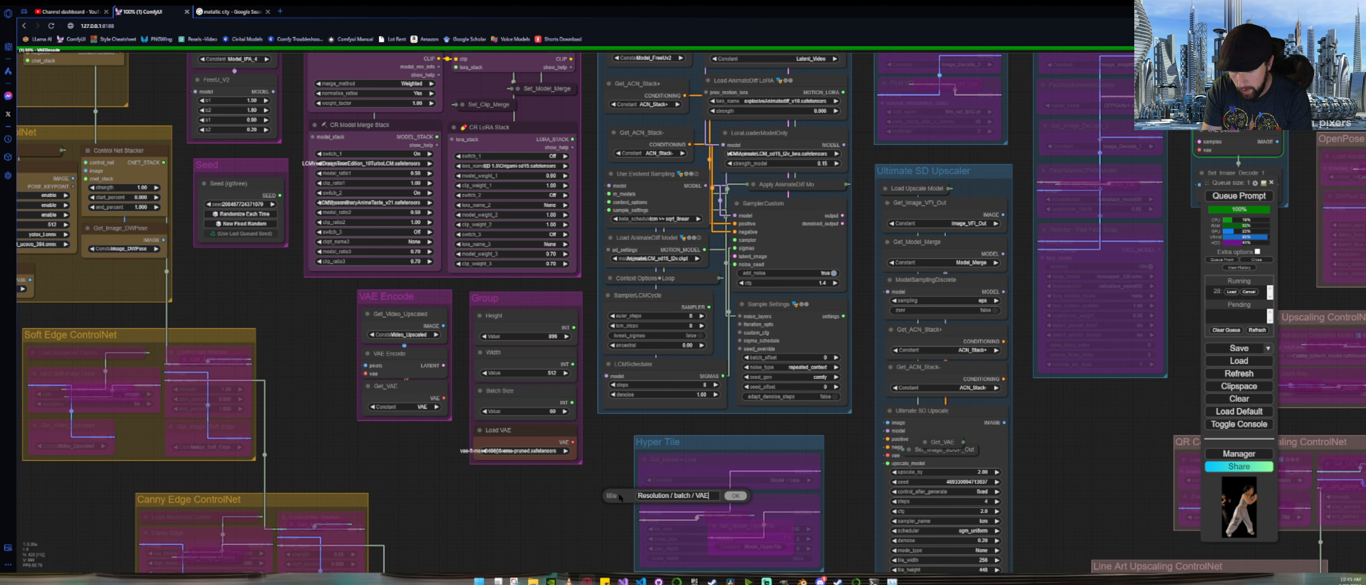
{"action": "key", "text": "Return"}
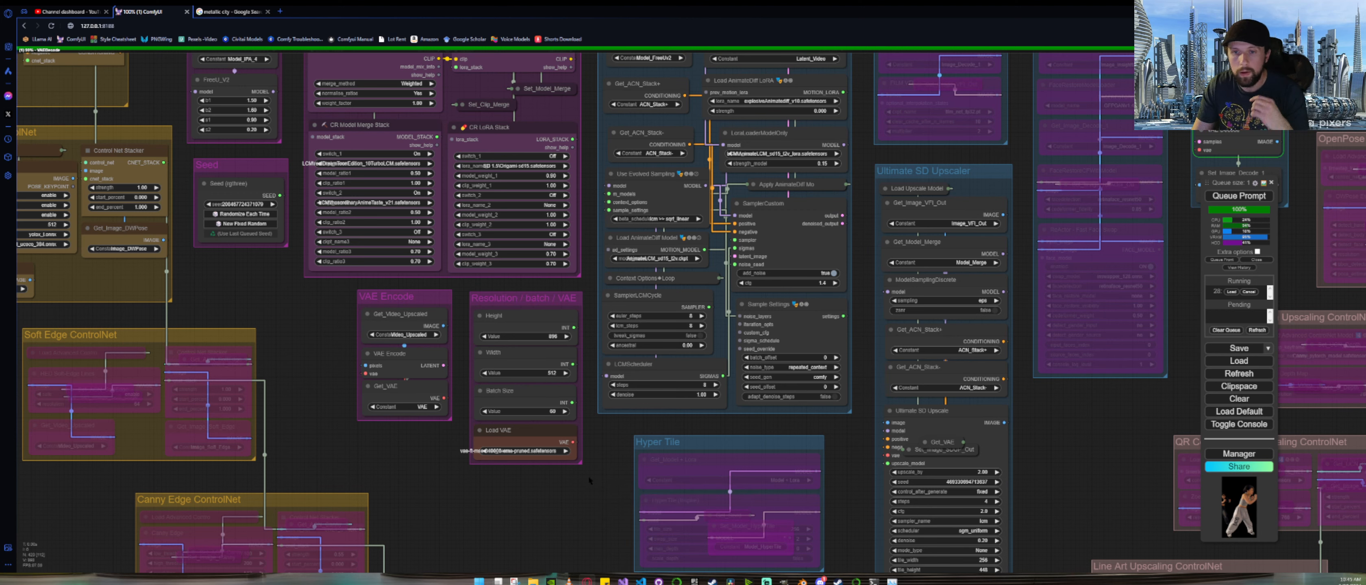
Step: Move the control panel's Outputs node slightly down to space it from the Inputs node, and adjust the Inputs node's size
{"action": "scroll", "coordinate": [511, 521], "scroll_direction": "down", "scroll_amount": 10}
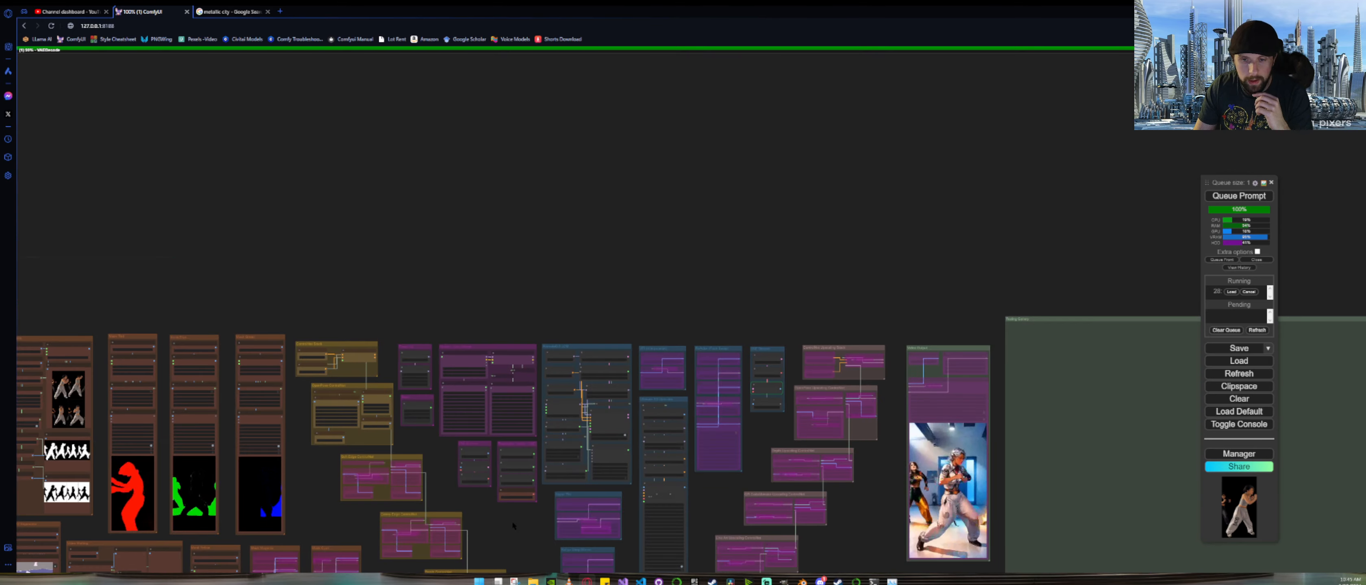
{"action": "left_click_drag", "start_coordinate": [676, 287], "coordinate": [841, 124]}
{"action": "left_click_drag", "start_coordinate": [218, 552], "coordinate": [647, 472]}
{"action": "scroll", "coordinate": [328, 263], "scroll_direction": "up", "scroll_amount": 9}
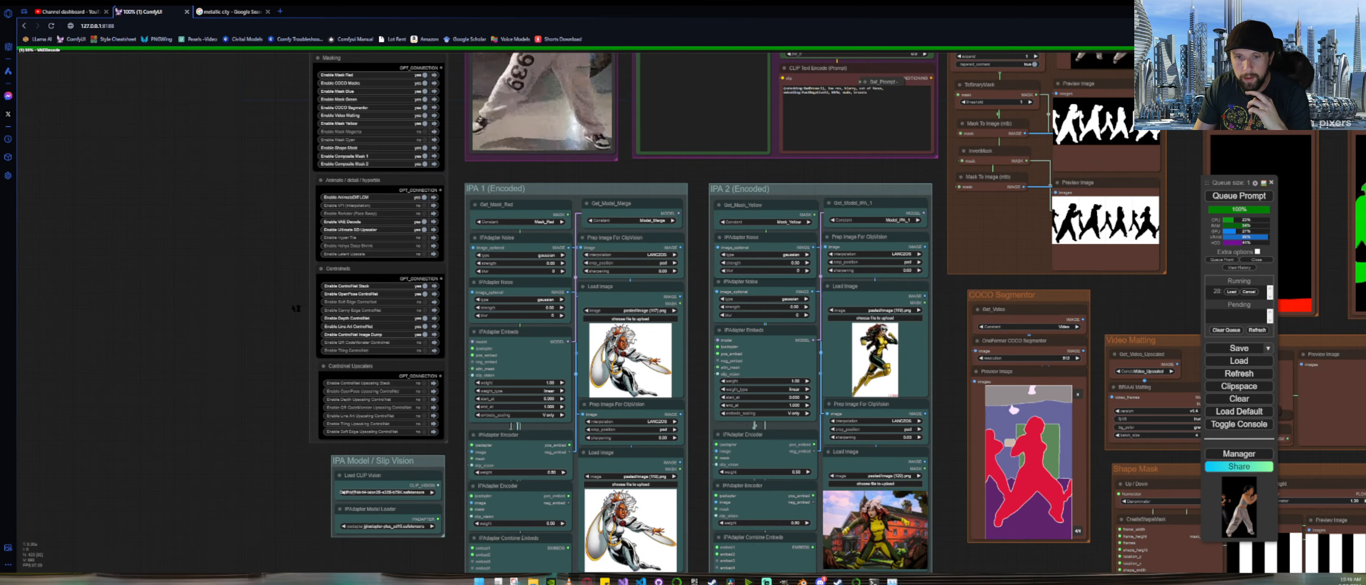
{"action": "left_click_drag", "start_coordinate": [267, 215], "coordinate": [235, 466]}
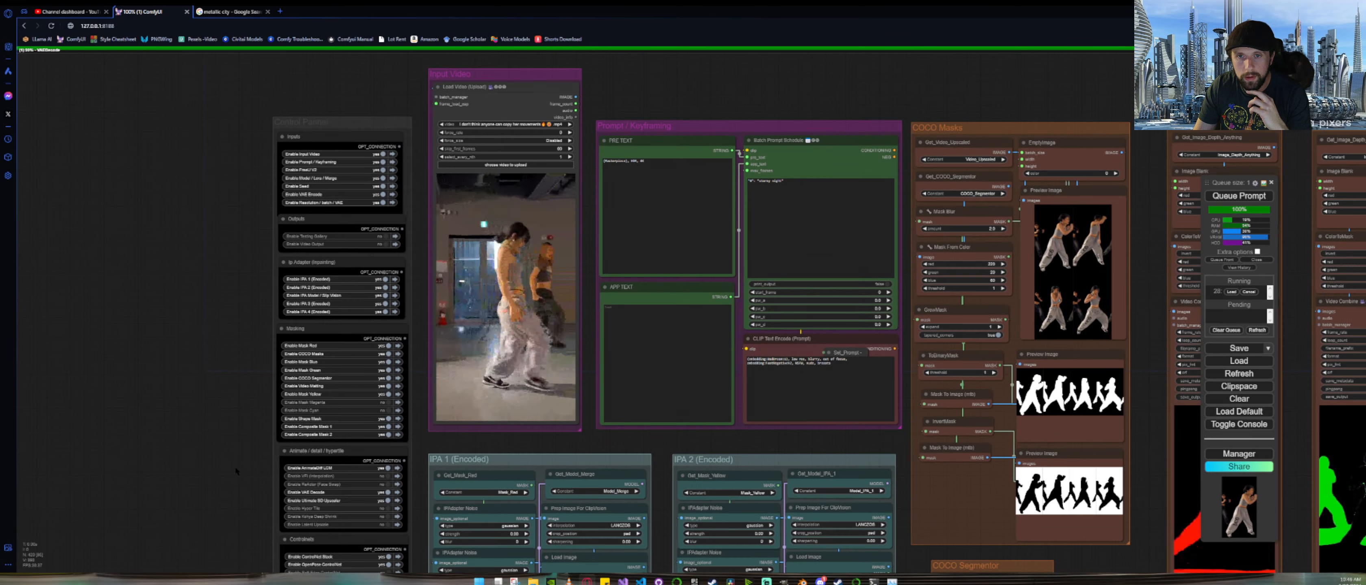
{"action": "scroll", "coordinate": [263, 279], "scroll_direction": "up", "scroll_amount": 8}
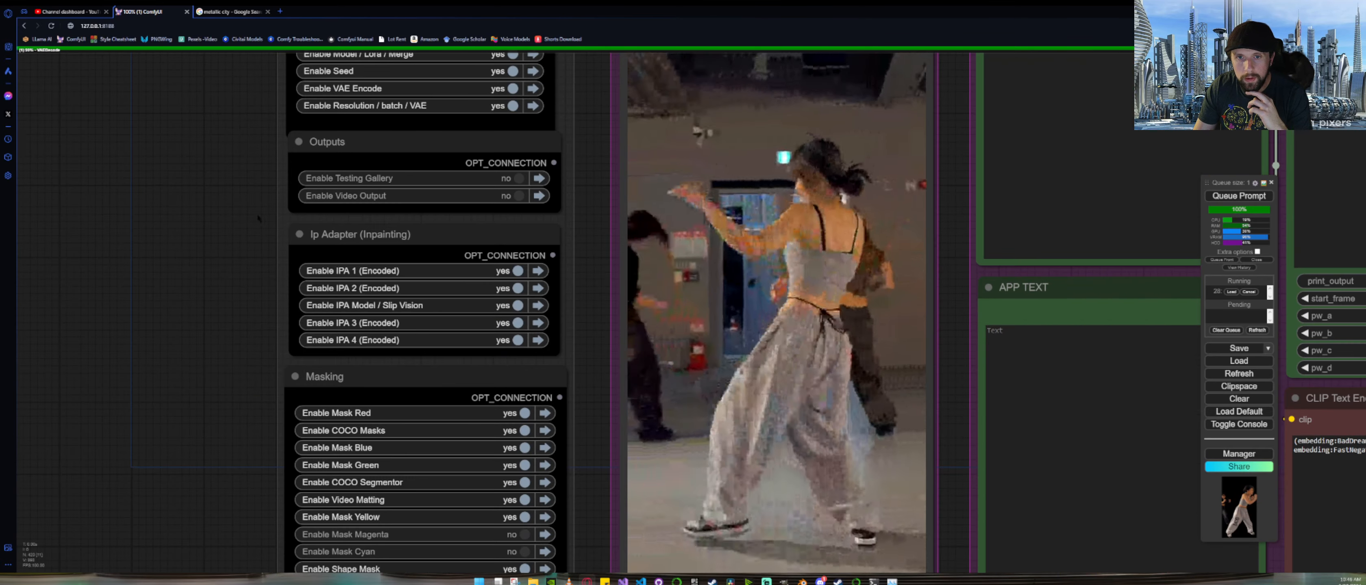
{"action": "left_click_drag", "start_coordinate": [244, 227], "coordinate": [186, 320]}
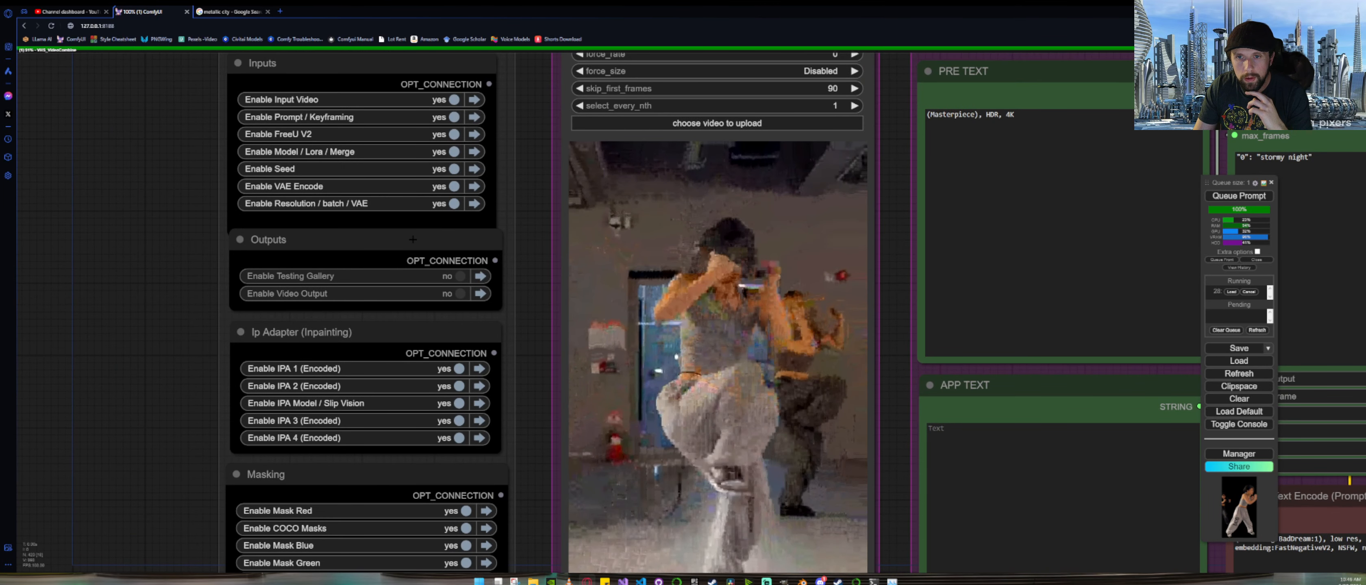
{"action": "left_click_drag", "start_coordinate": [411, 242], "coordinate": [410, 259]}
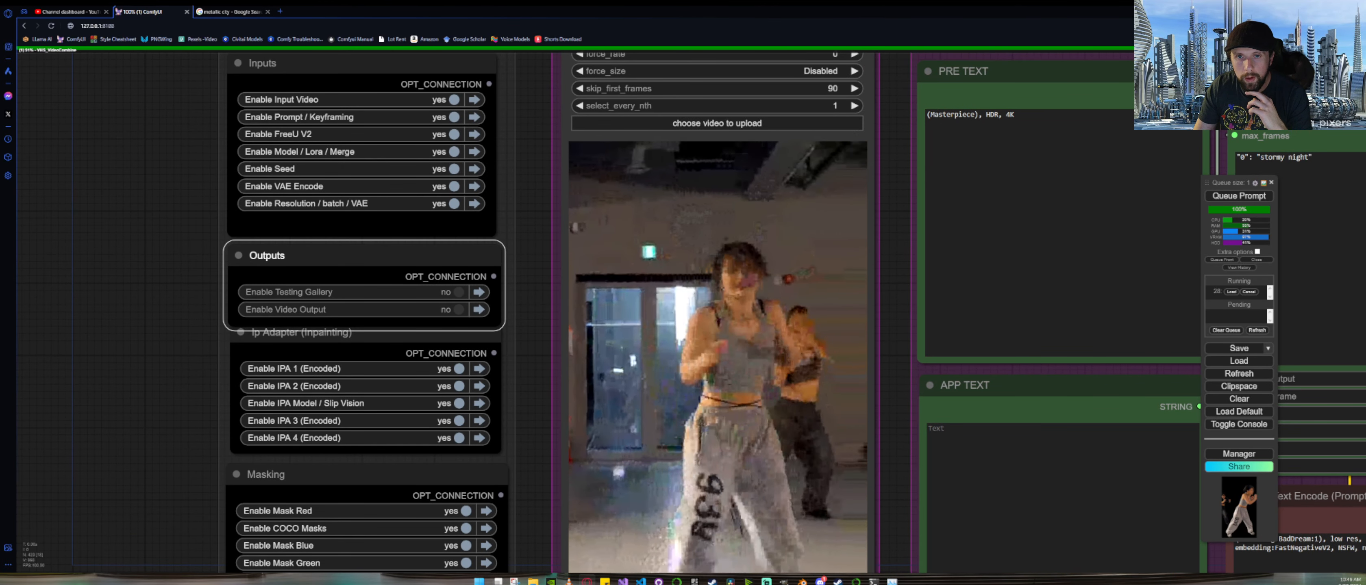
{"action": "left_click_drag", "start_coordinate": [496, 236], "coordinate": [446, 236]}
{"action": "left_click", "coordinate": [160, 262]}
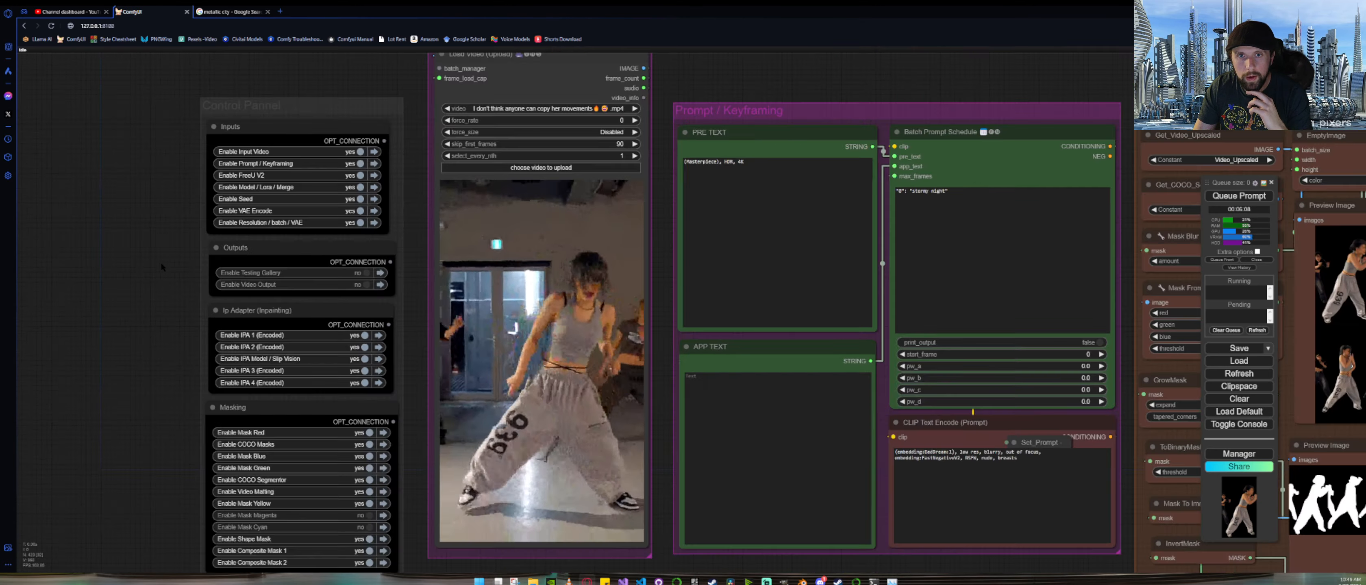
Step: Examine the control panel toggles, the IPA and mask groups, and the overall layout of the workflow
{"action": "scroll", "coordinate": [161, 262], "scroll_direction": "down", "scroll_amount": 4}
{"action": "left_click_drag", "start_coordinate": [157, 341], "coordinate": [144, 169]}
{"action": "left_click_drag", "start_coordinate": [143, 344], "coordinate": [144, 192]}
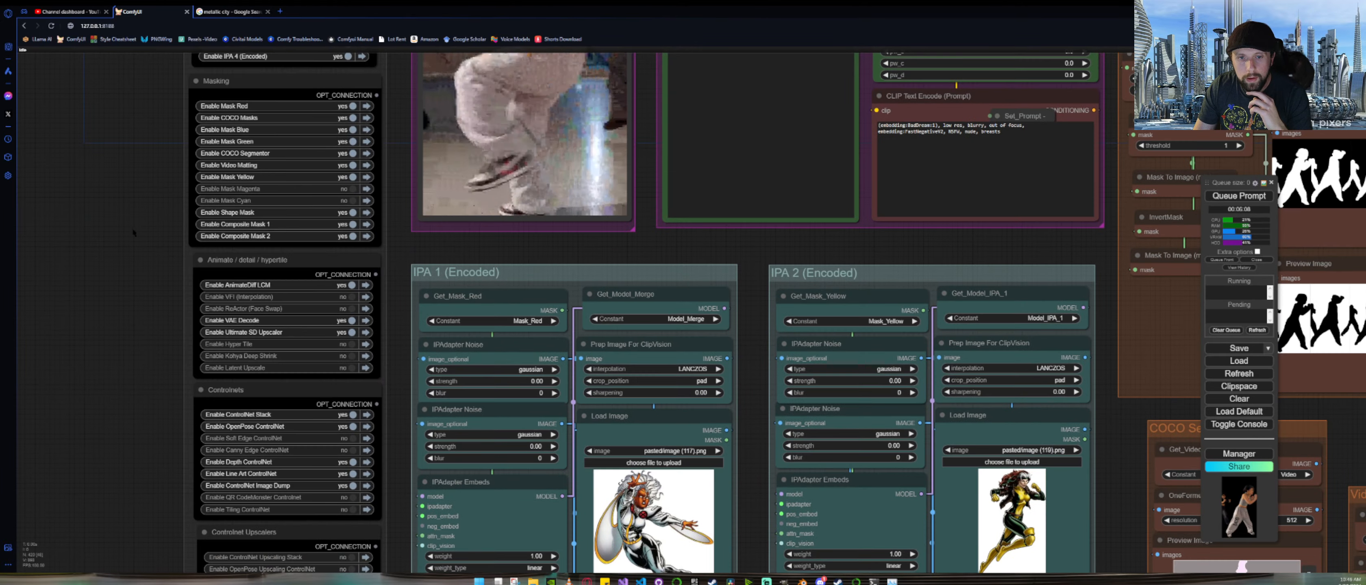
{"action": "left_click_drag", "start_coordinate": [148, 322], "coordinate": [150, 220]}
{"action": "left_click_drag", "start_coordinate": [144, 411], "coordinate": [131, 316]}
{"action": "scroll", "coordinate": [131, 319], "scroll_direction": "down", "scroll_amount": 13}
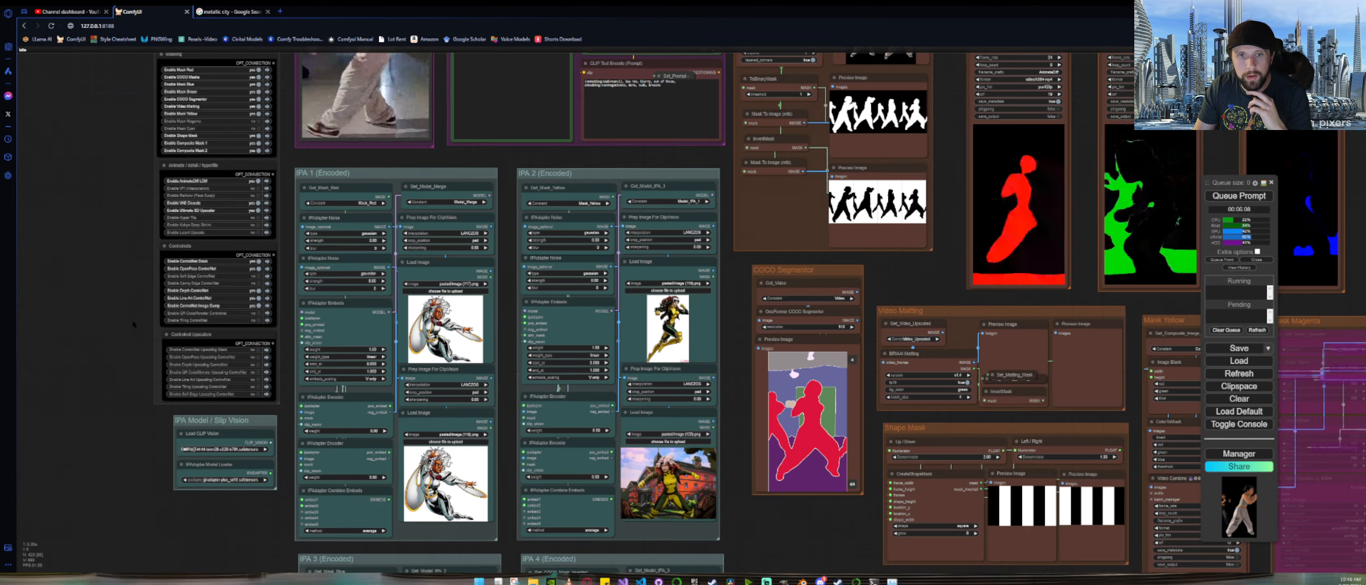
{"action": "scroll", "coordinate": [130, 228], "scroll_direction": "up", "scroll_amount": 9}
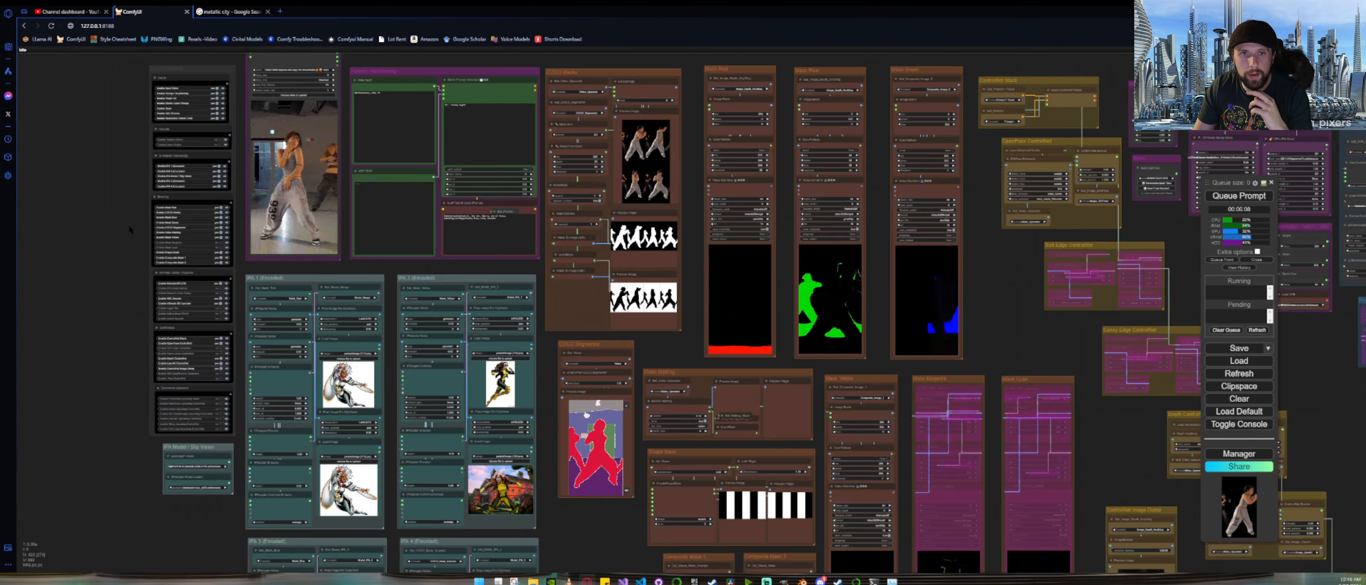
{"action": "scroll", "coordinate": [129, 225], "scroll_direction": "down", "scroll_amount": 6}
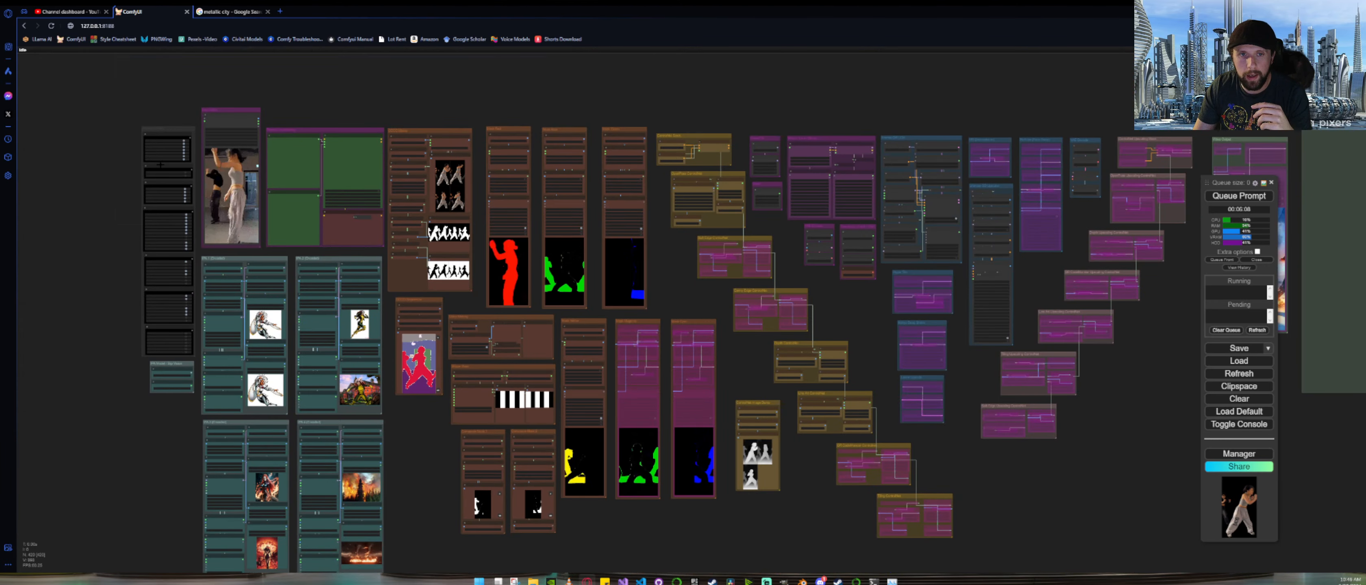
{"action": "scroll", "coordinate": [153, 218], "scroll_direction": "up", "scroll_amount": 10}
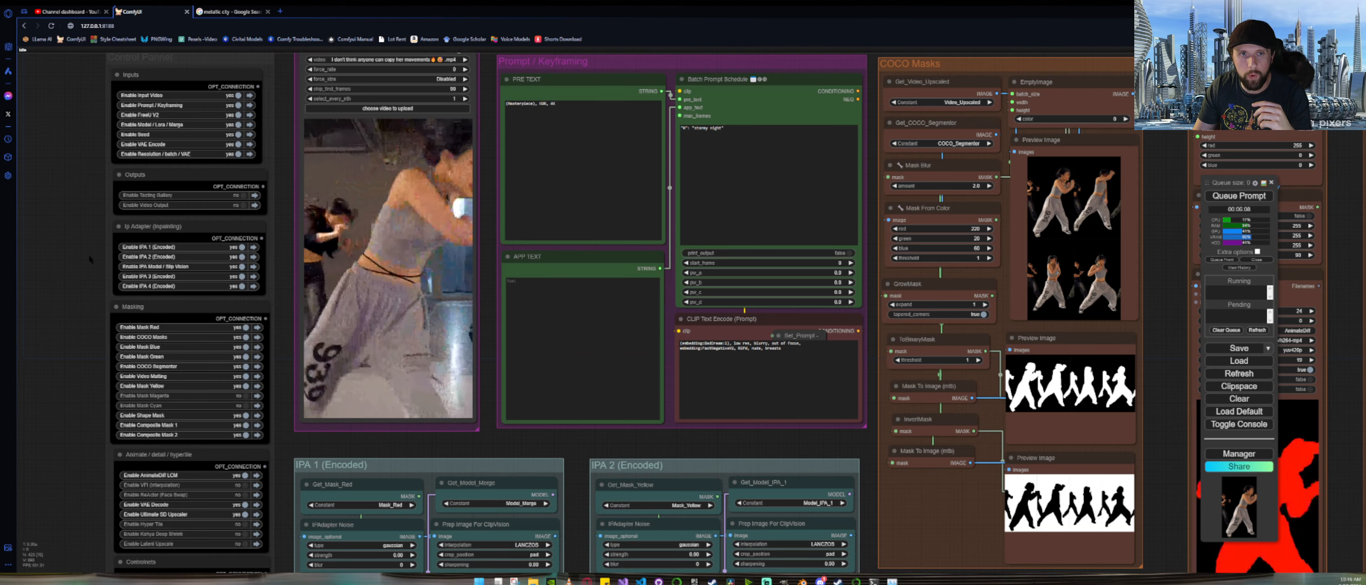
{"action": "scroll", "coordinate": [81, 255], "scroll_direction": "down", "scroll_amount": 7}
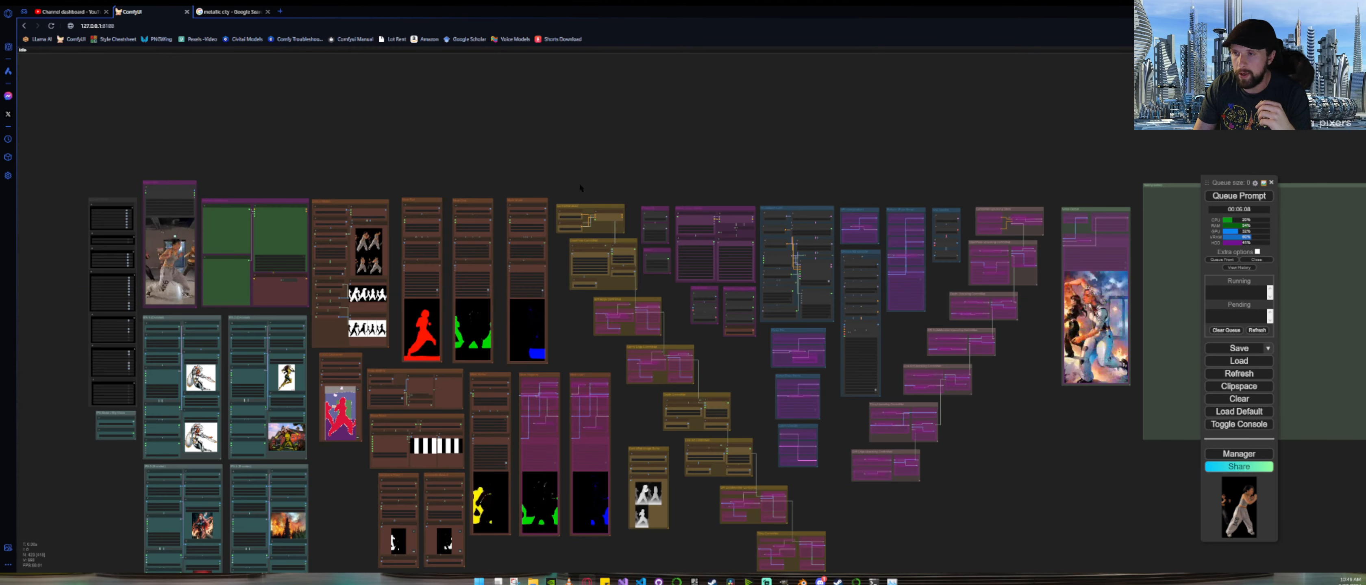
Step: Open the Video Combine output preview in its own browser tab, replay the rendered video several times and close it
{"action": "left_click_drag", "start_coordinate": [843, 173], "coordinate": [544, 140]}
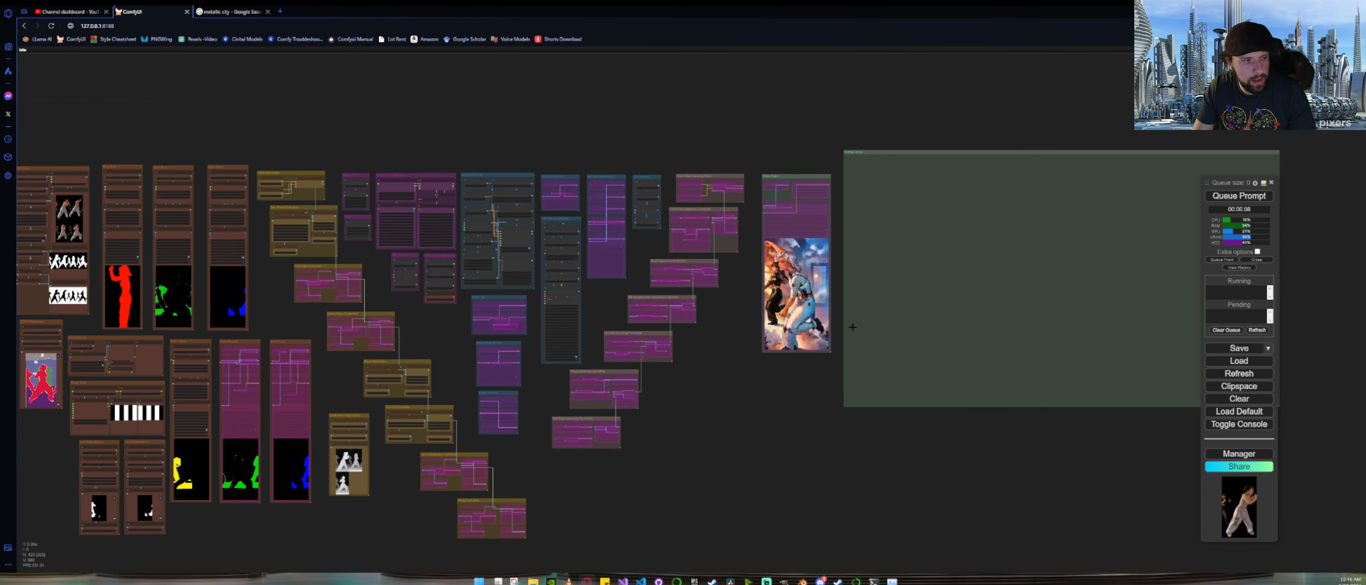
{"action": "scroll", "coordinate": [847, 293], "scroll_direction": "up", "scroll_amount": 5}
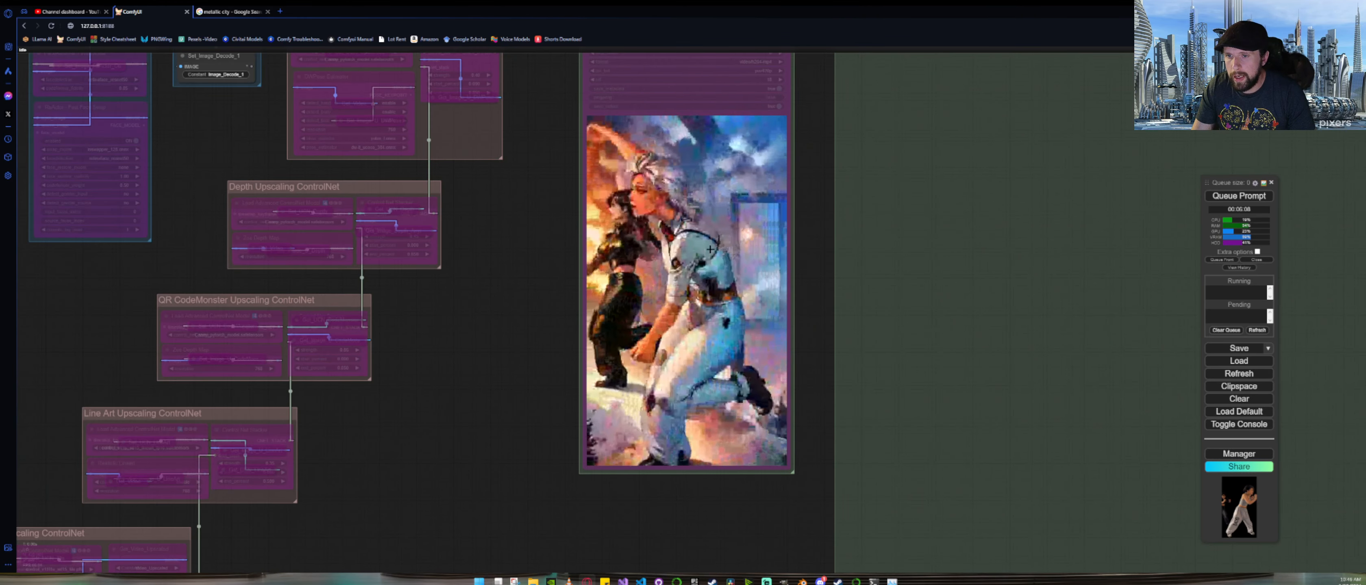
{"action": "right_click", "coordinate": [703, 223]}
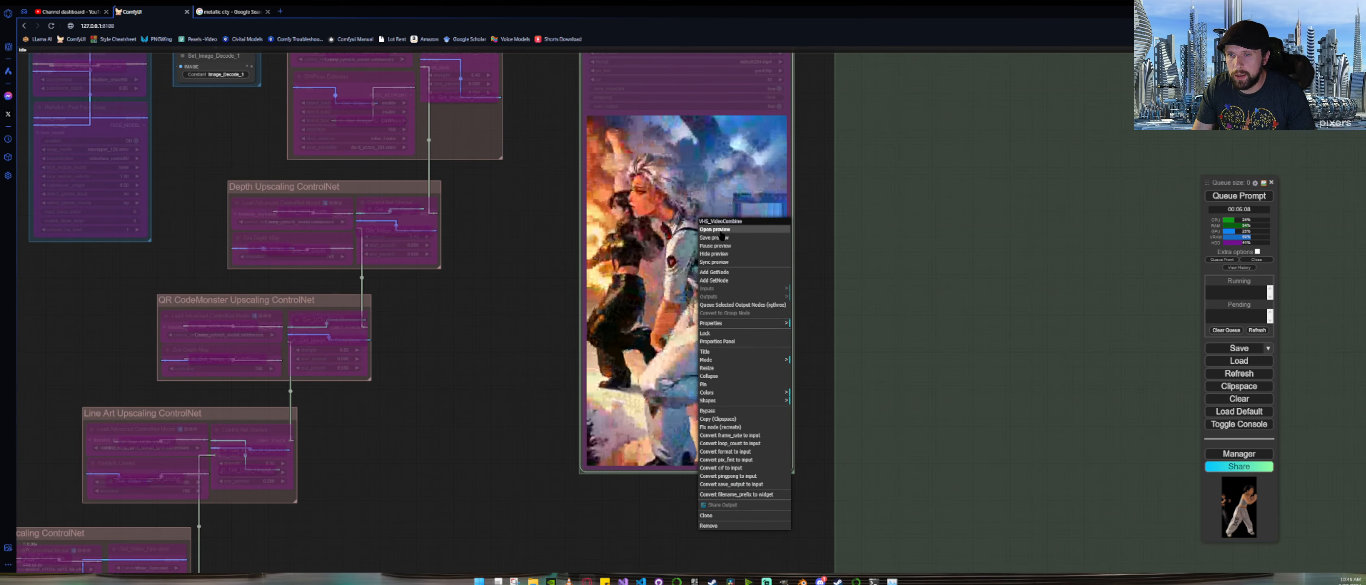
{"action": "left_click", "coordinate": [721, 230]}
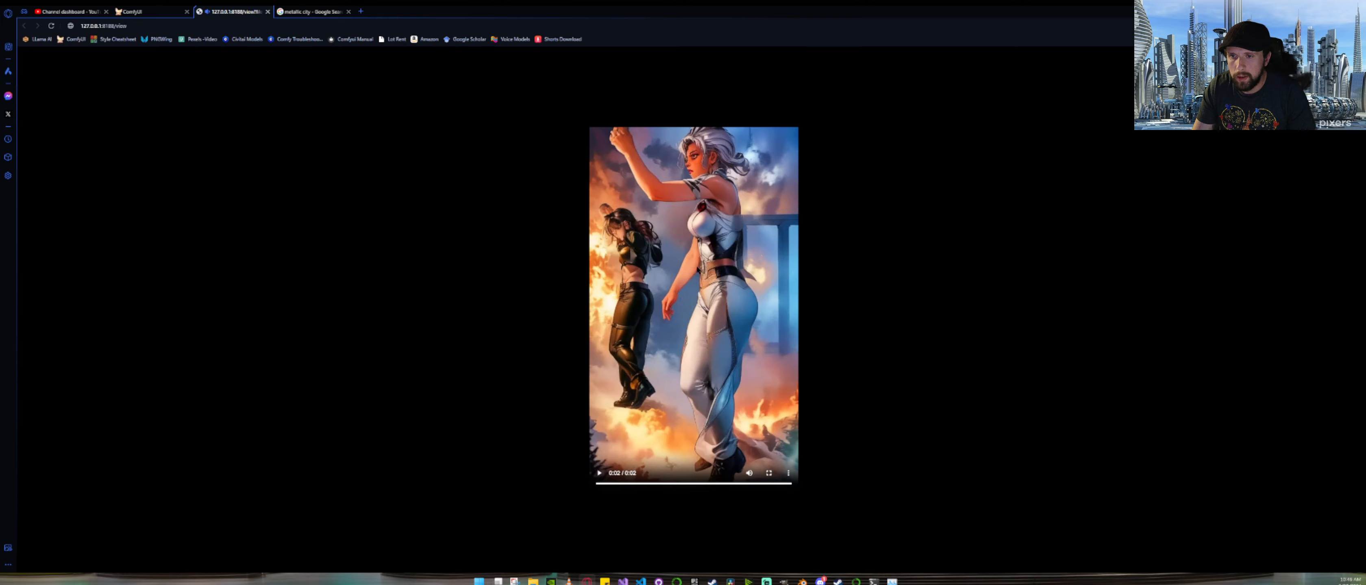
{"action": "left_click", "coordinate": [707, 291]}
{"action": "left_click", "coordinate": [727, 313]}
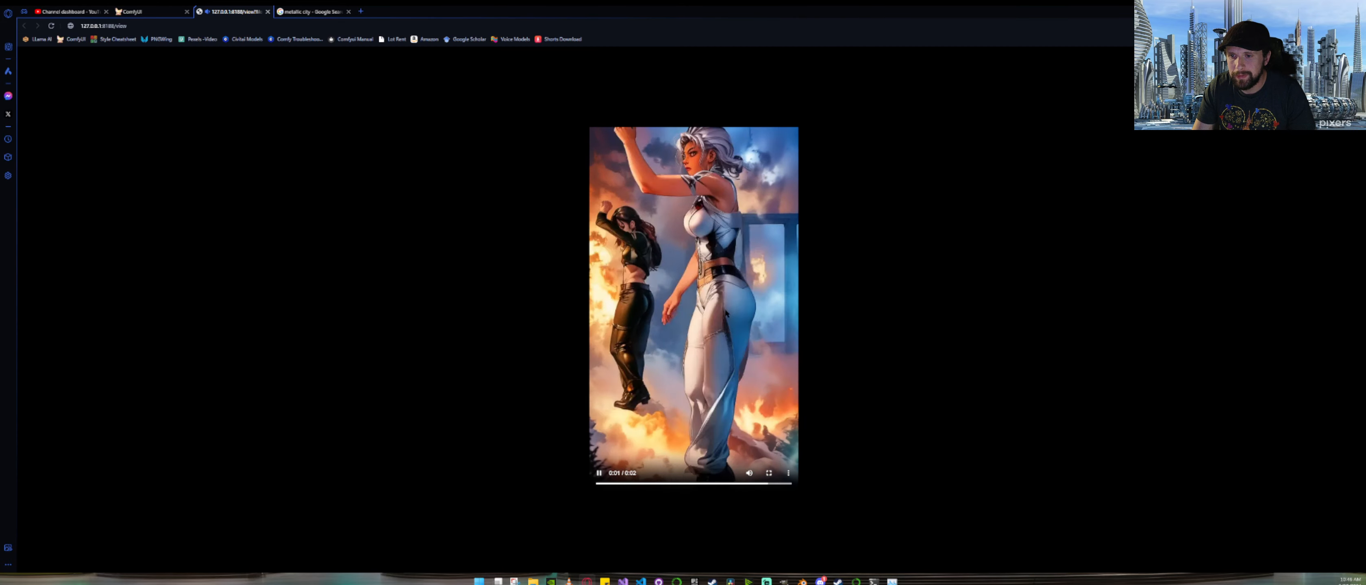
{"action": "left_click", "coordinate": [740, 316]}
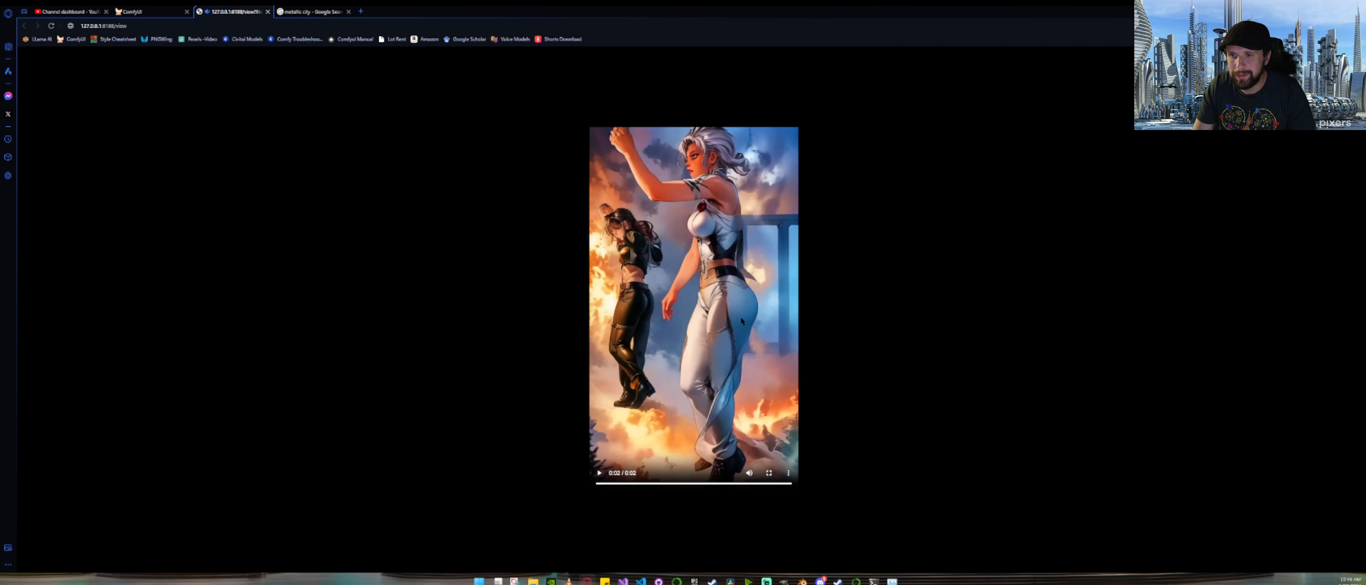
{"action": "left_click", "coordinate": [741, 319]}
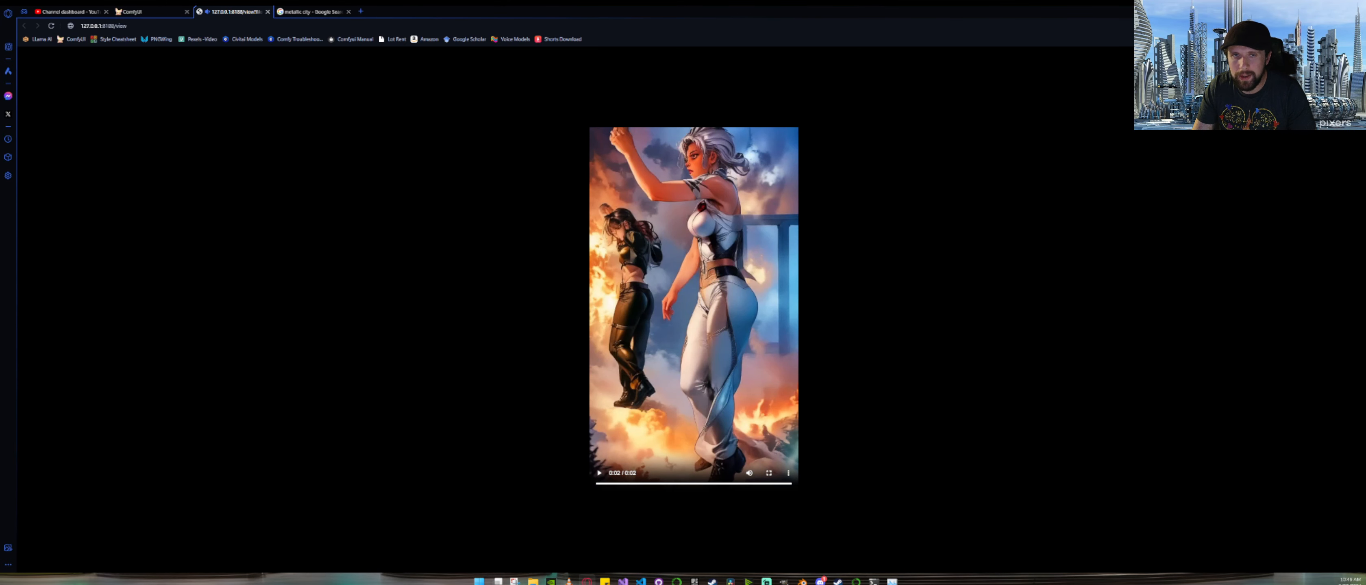
{"action": "key", "text": "ctrl+w"}
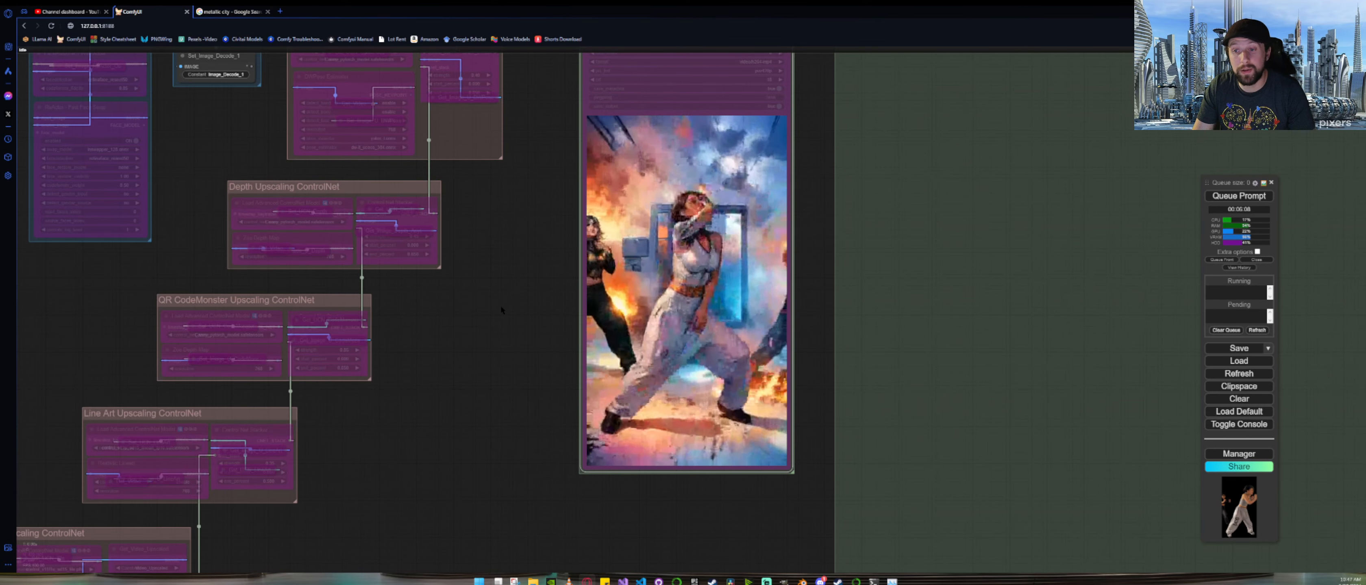
Step: Disable AnimateDiff LCM in the control panel's Animate / detail / hypertile node
{"action": "scroll", "coordinate": [501, 308], "scroll_direction": "down", "scroll_amount": 8}
{"action": "scroll", "coordinate": [500, 304], "scroll_direction": "down", "scroll_amount": 4}
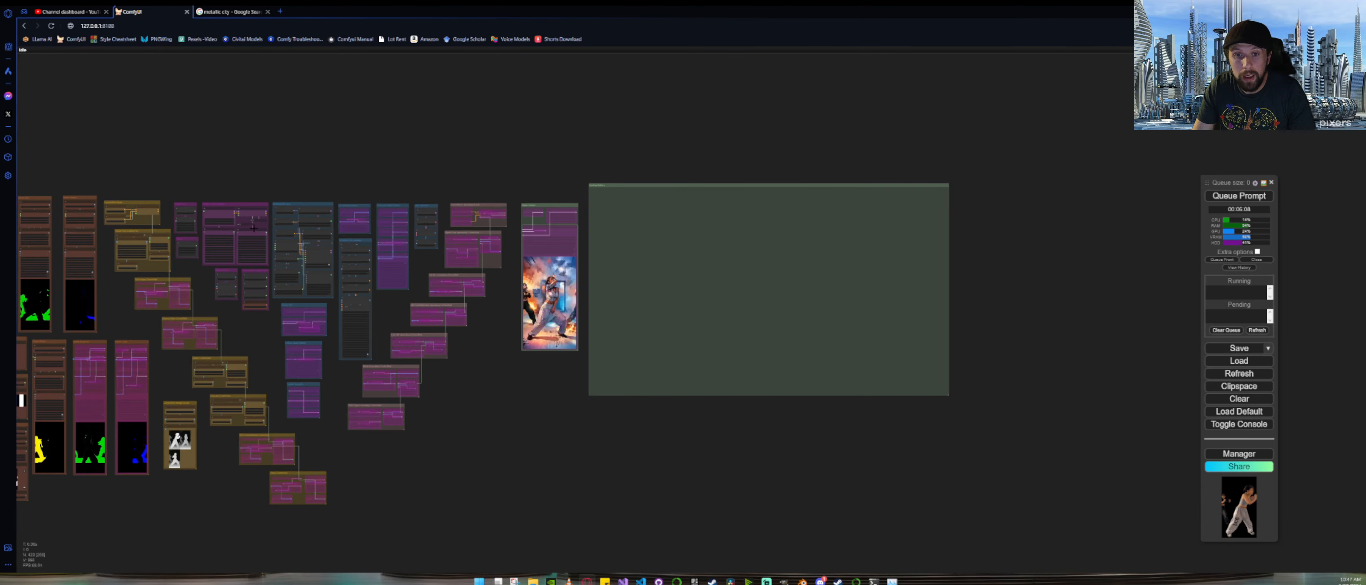
{"action": "left_click_drag", "start_coordinate": [206, 124], "coordinate": [537, 112]}
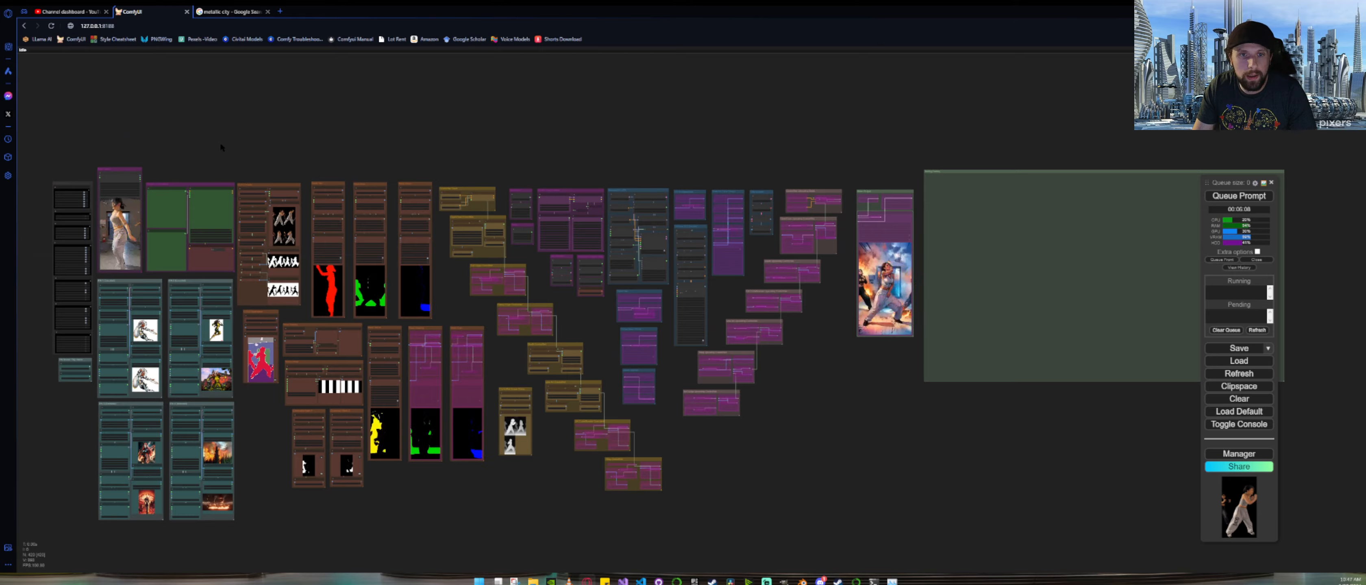
{"action": "left_click_drag", "start_coordinate": [219, 142], "coordinate": [598, 163]}
{"action": "scroll", "coordinate": [422, 302], "scroll_direction": "up", "scroll_amount": 15}
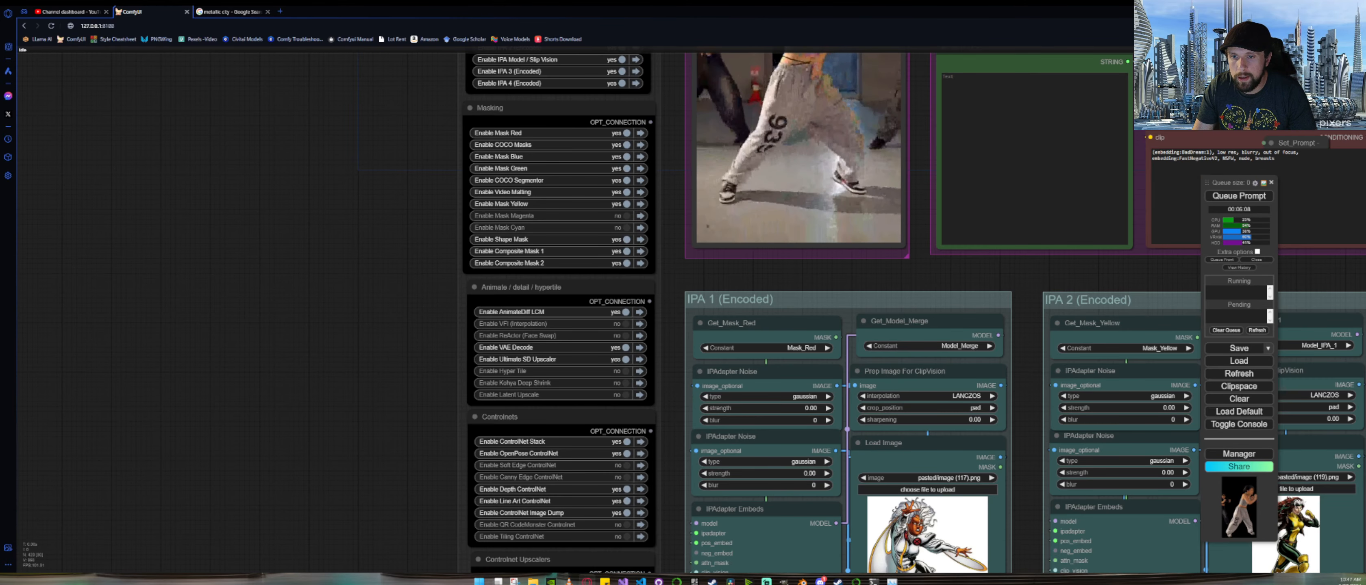
{"action": "left_click", "coordinate": [626, 312]}
Step: Disable the Line Art ControlNet in the control panel's Controlnets node
{"action": "scroll", "coordinate": [282, 293], "scroll_direction": "down", "scroll_amount": 15}
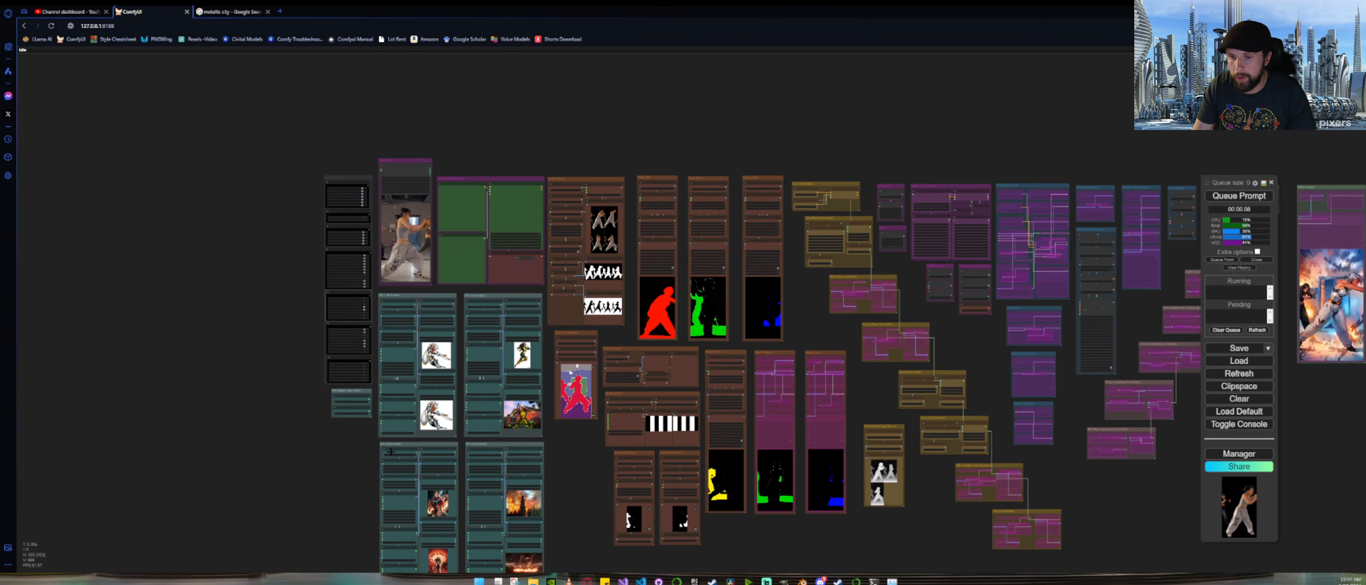
{"action": "scroll", "coordinate": [880, 283], "scroll_direction": "up", "scroll_amount": 5}
{"action": "scroll", "coordinate": [397, 306], "scroll_direction": "up", "scroll_amount": 4}
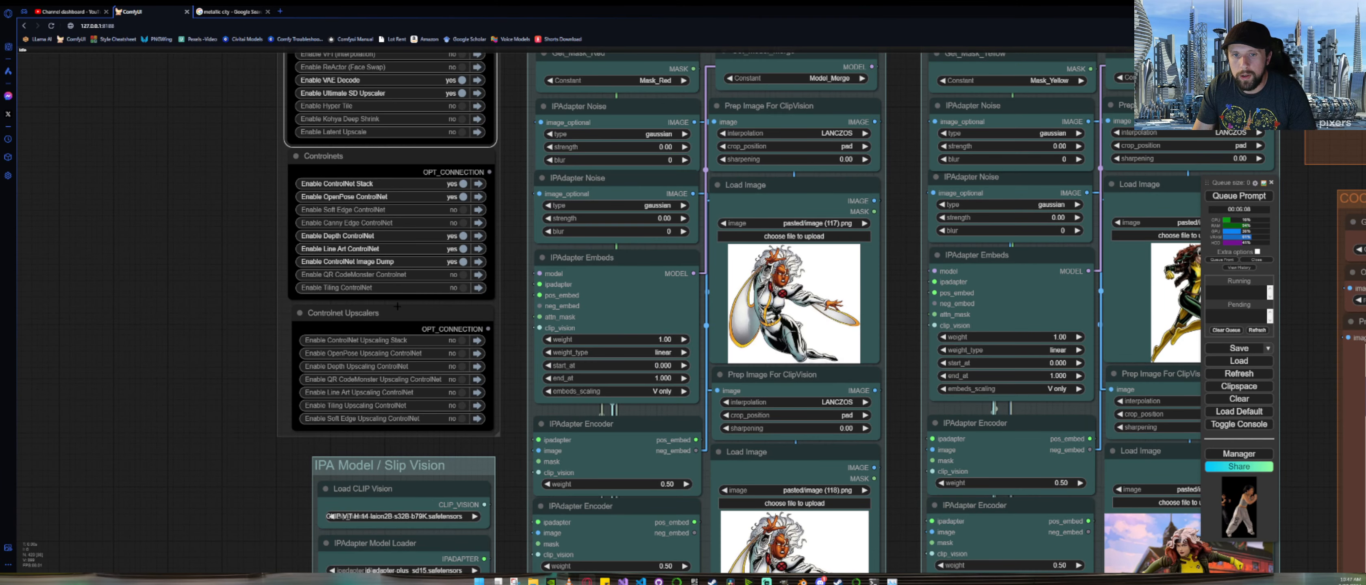
{"action": "left_click", "coordinate": [463, 249]}
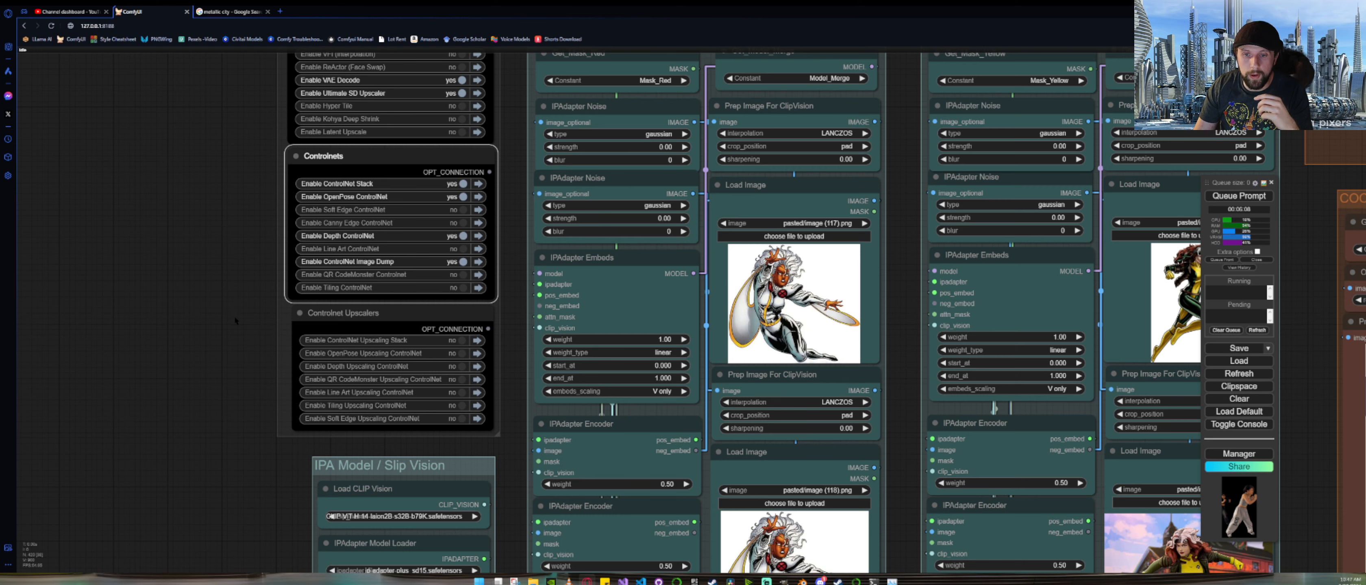
Step: Set the shape of the CreateShapeMask node in the Shape Mask group to triangle
{"action": "scroll", "coordinate": [235, 321], "scroll_direction": "down", "scroll_amount": 10}
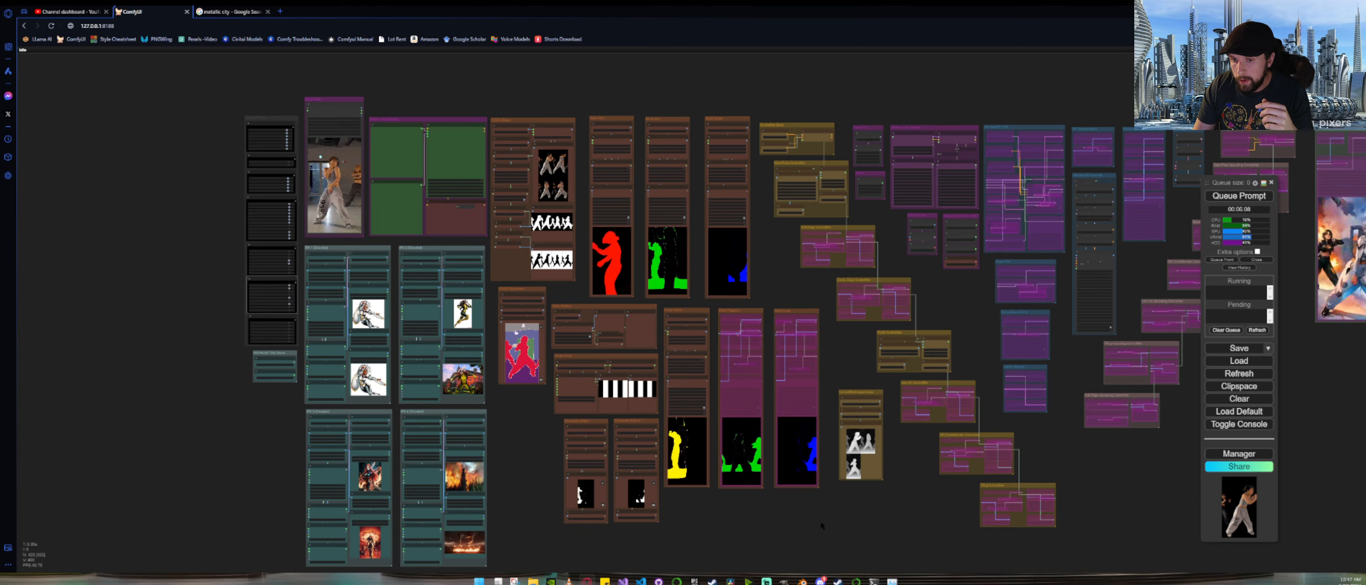
{"action": "scroll", "coordinate": [530, 339], "scroll_direction": "up", "scroll_amount": 6}
{"action": "scroll", "coordinate": [539, 339], "scroll_direction": "up", "scroll_amount": 5}
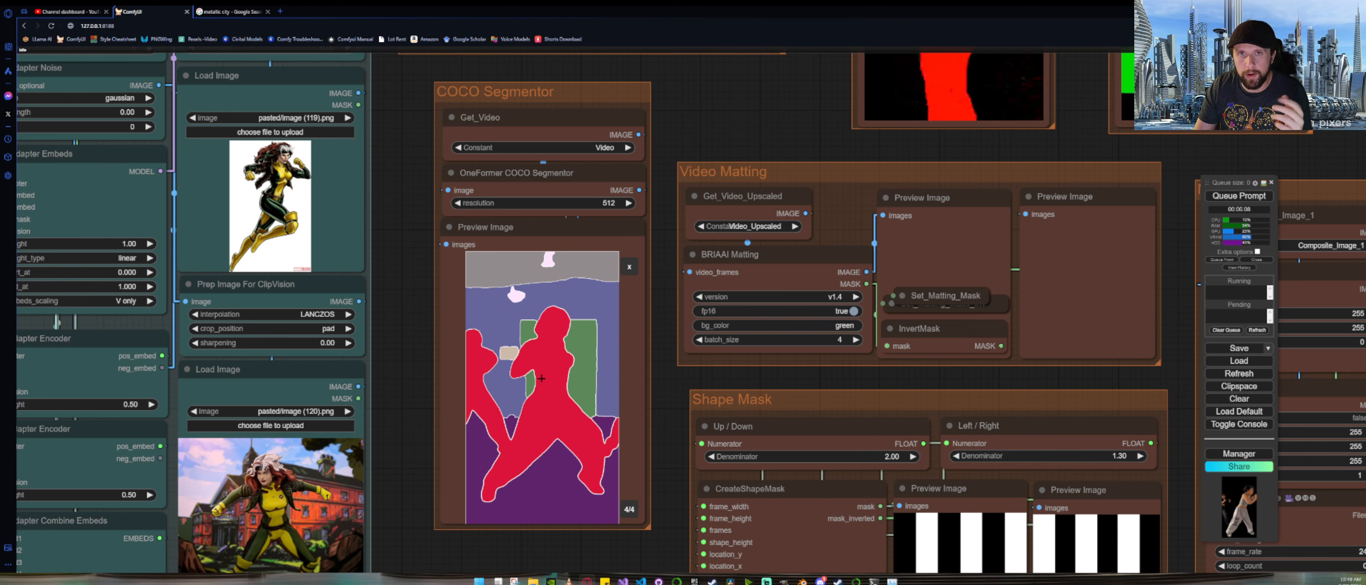
{"action": "scroll", "coordinate": [541, 379], "scroll_direction": "down", "scroll_amount": 5}
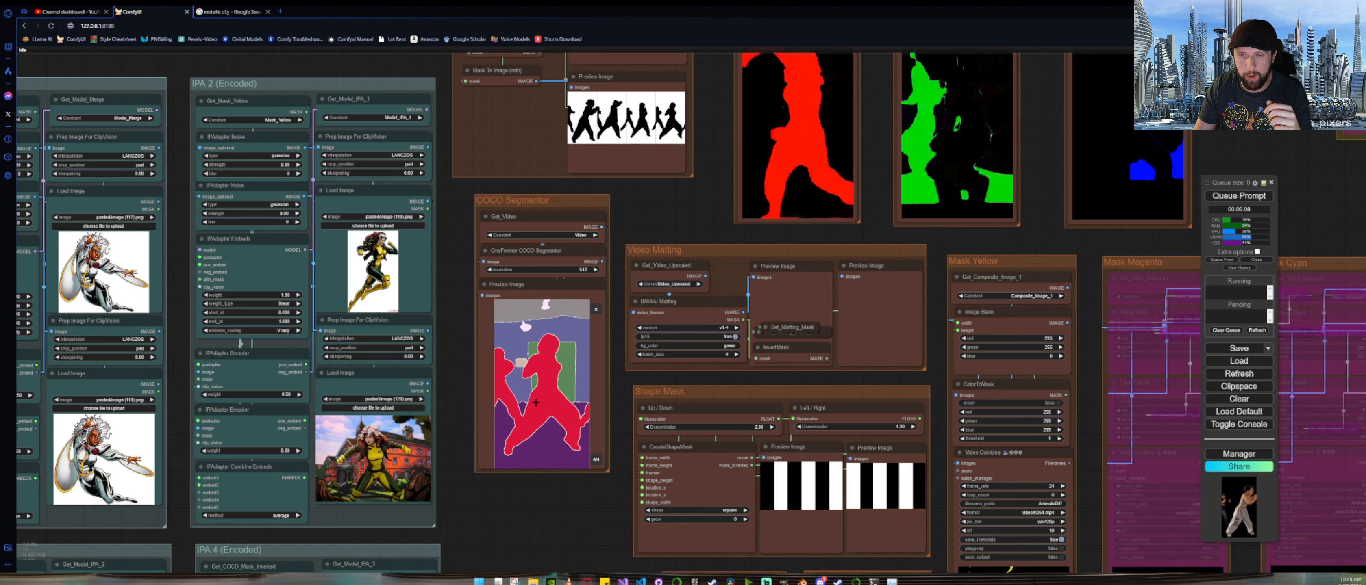
{"action": "scroll", "coordinate": [536, 403], "scroll_direction": "down", "scroll_amount": 11}
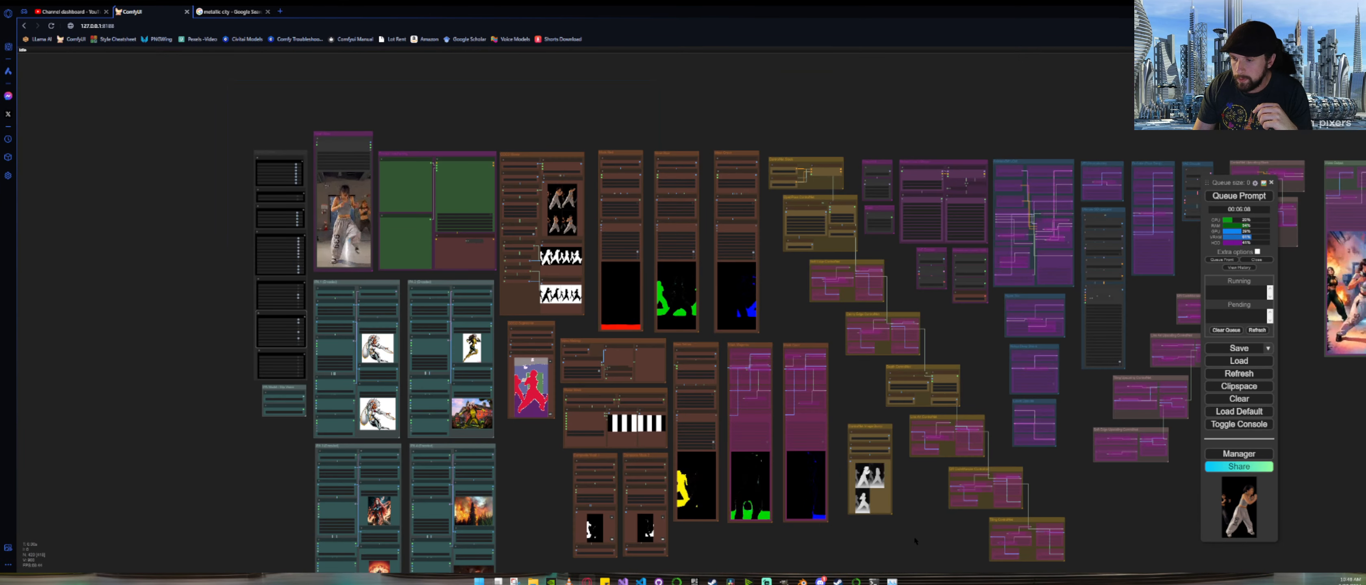
{"action": "left_click_drag", "start_coordinate": [914, 535], "coordinate": [811, 477]}
{"action": "scroll", "coordinate": [482, 356], "scroll_direction": "up", "scroll_amount": 9}
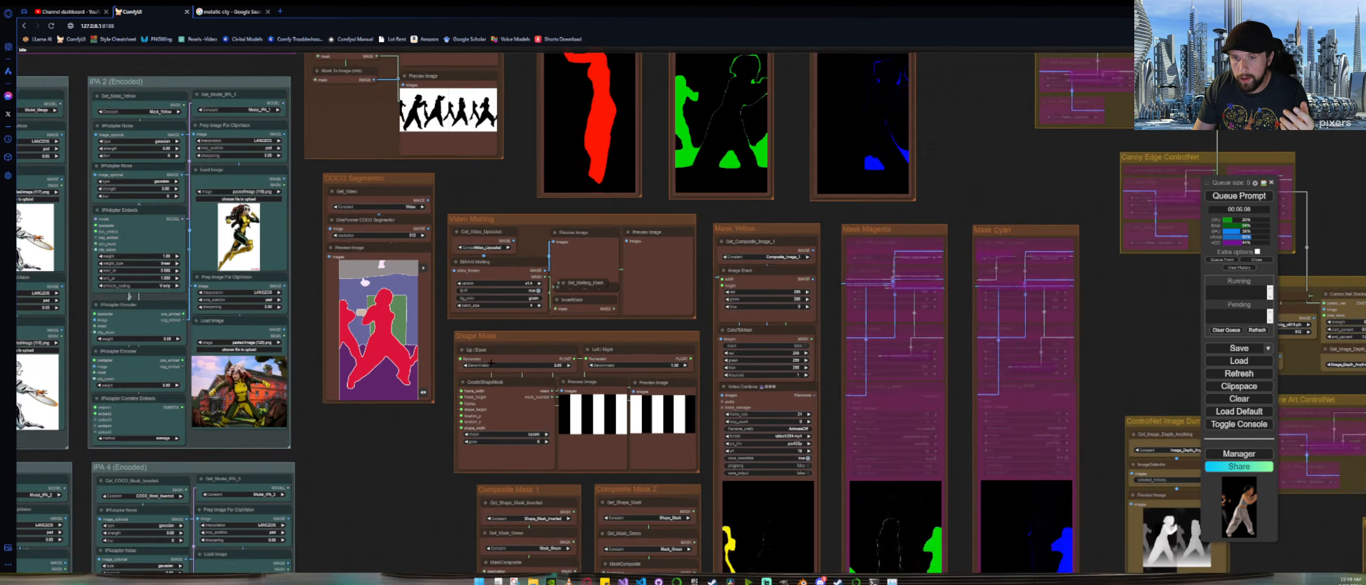
{"action": "scroll", "coordinate": [492, 363], "scroll_direction": "up", "scroll_amount": 9}
{"action": "left_click_drag", "start_coordinate": [374, 480], "coordinate": [252, 394]}
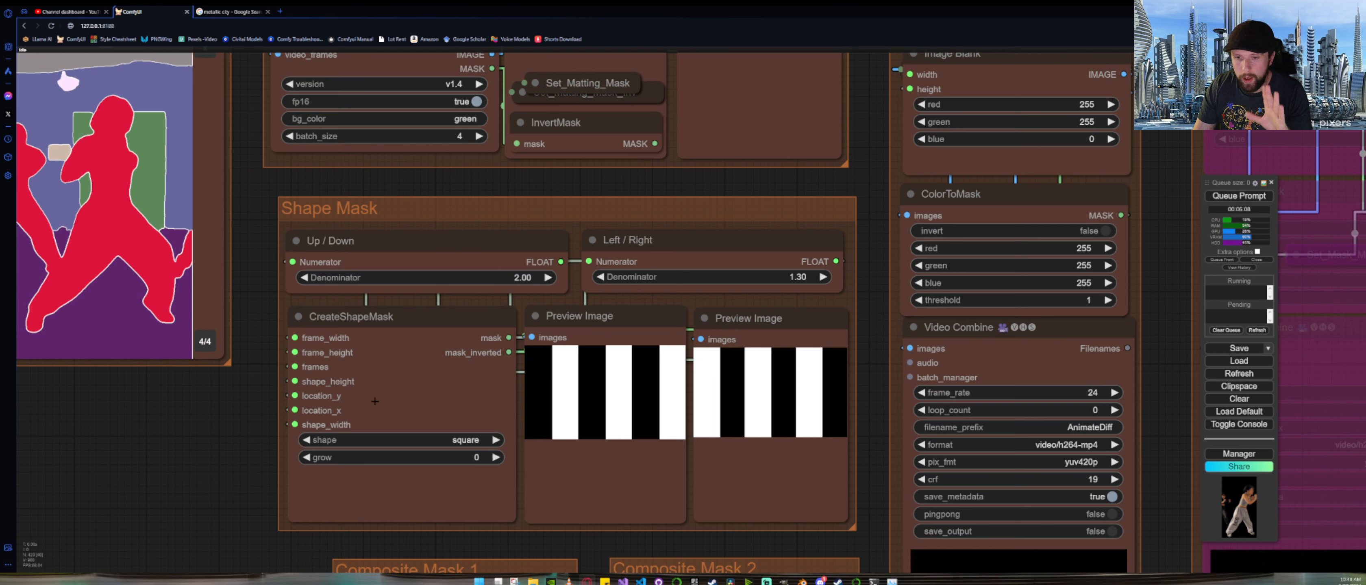
{"action": "left_click", "coordinate": [443, 442]}
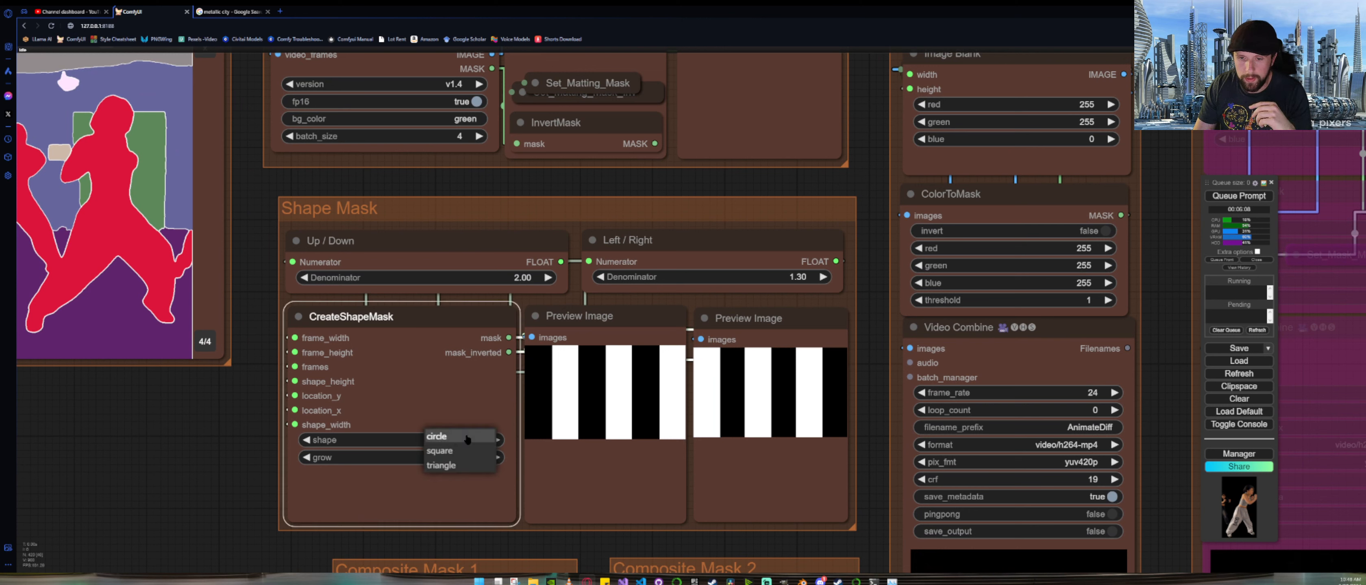
{"action": "left_click", "coordinate": [455, 467]}
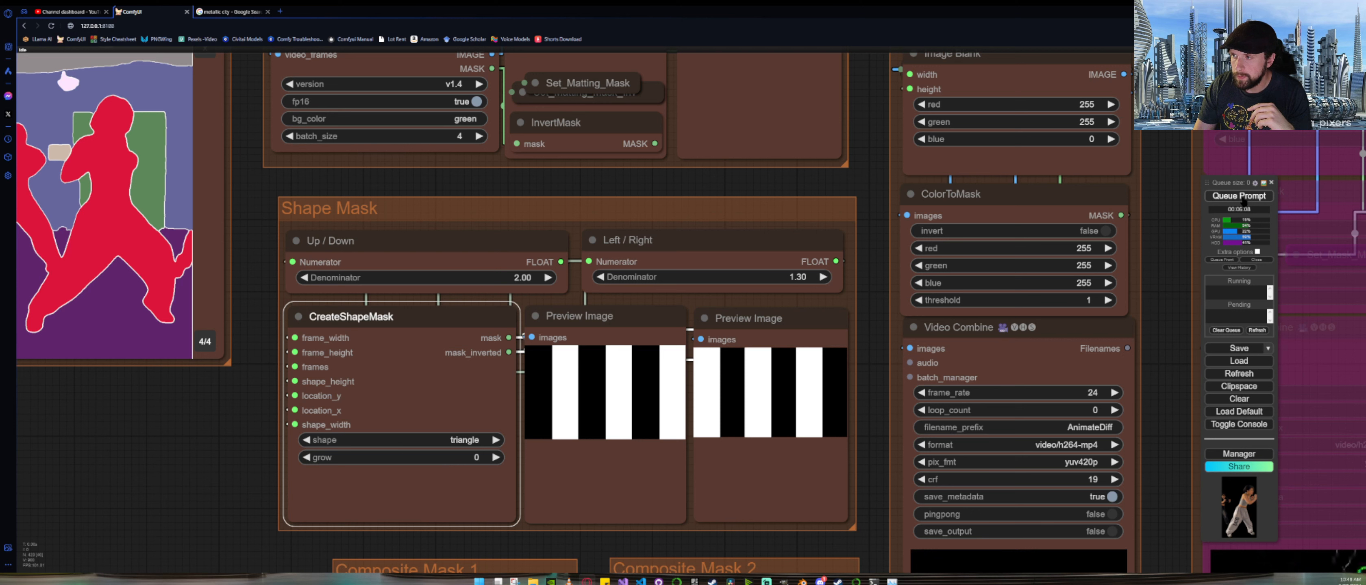
Step: Queue the prompt and widen the Get_Video_Upscaled node in the Video Matting group to the width of the BRIAAI Matting node
{"action": "left_click", "coordinate": [1244, 200]}
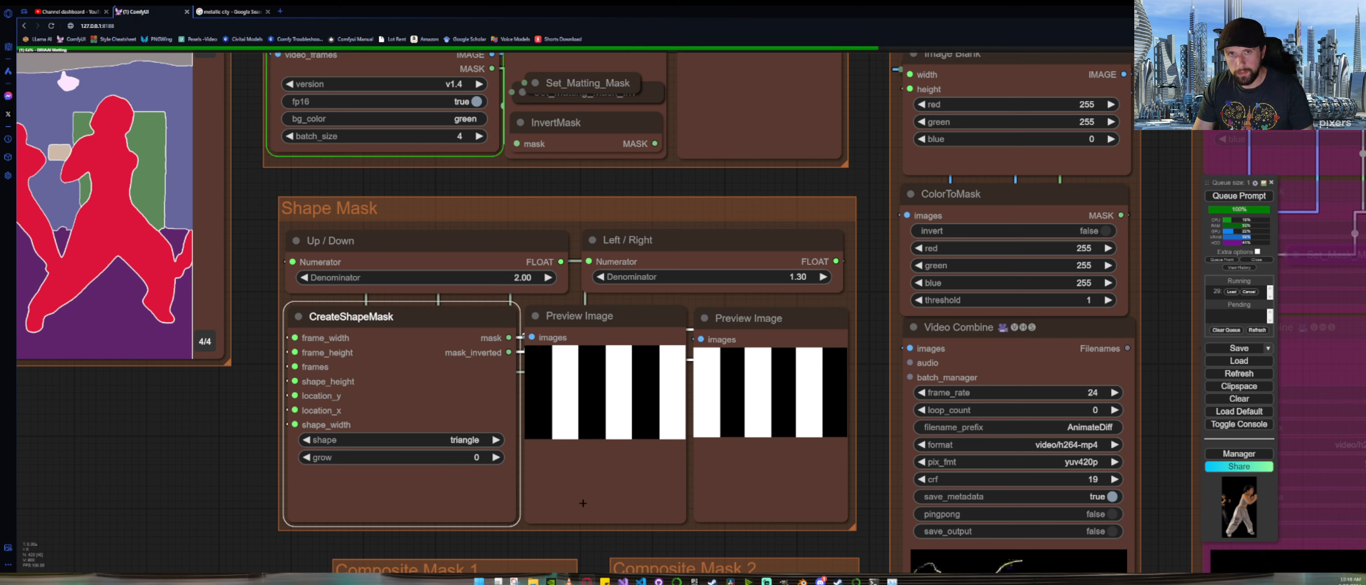
{"action": "scroll", "coordinate": [352, 441], "scroll_direction": "down", "scroll_amount": 5}
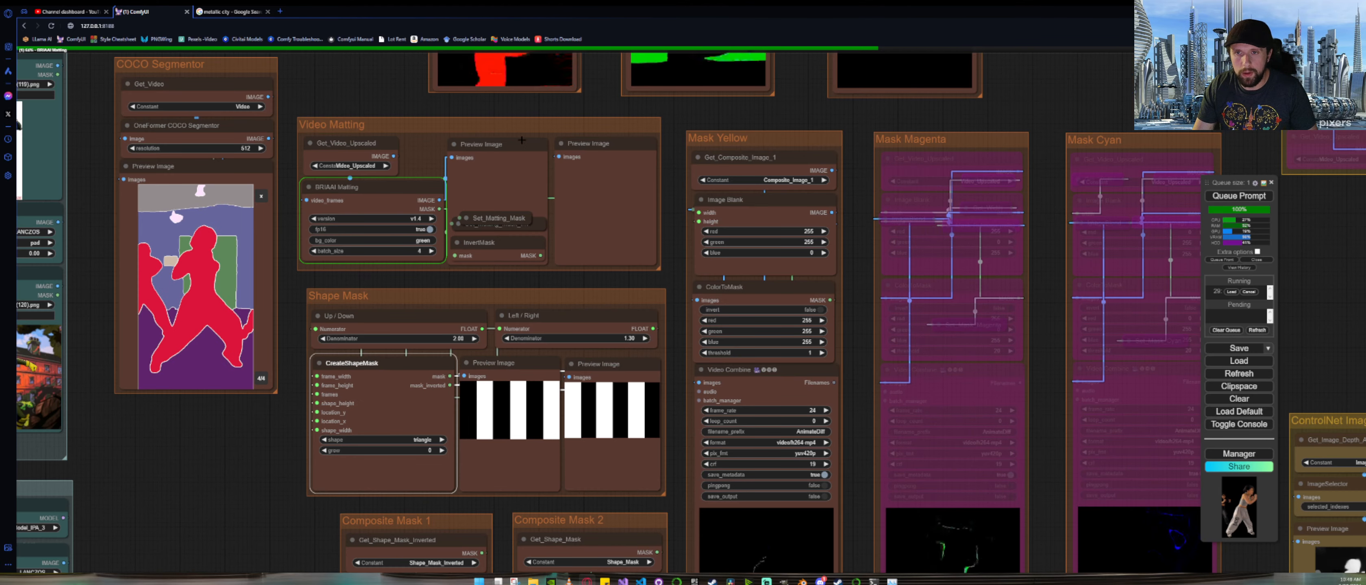
{"action": "left_click", "coordinate": [525, 168]}
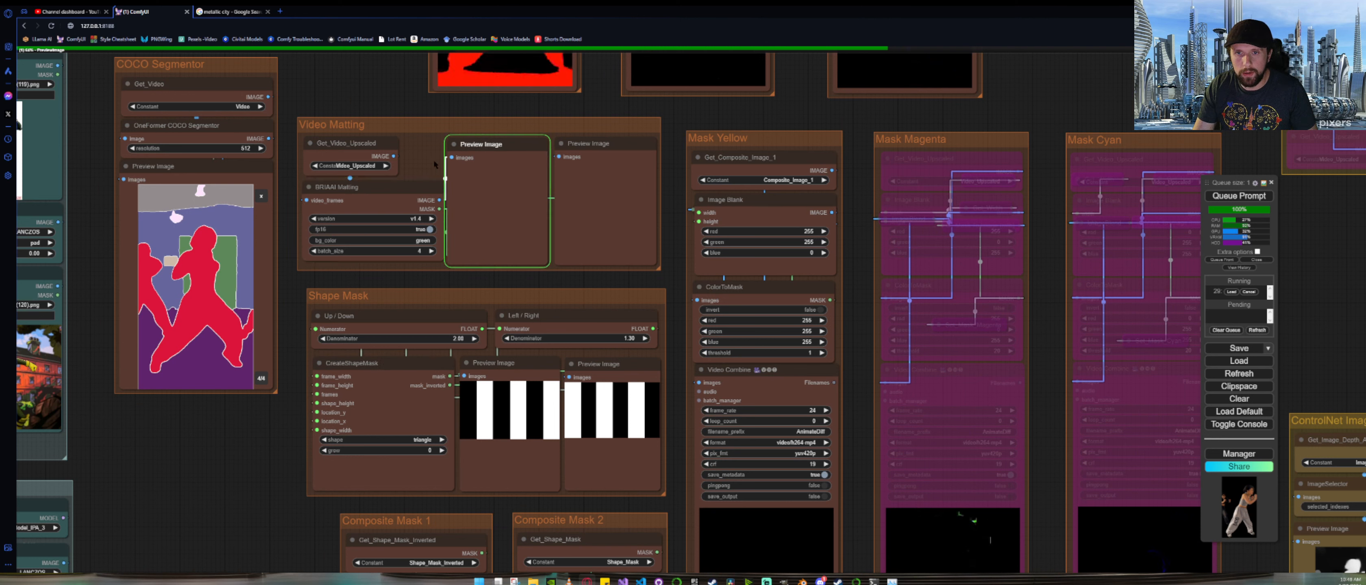
{"action": "left_click_drag", "start_coordinate": [398, 171], "coordinate": [439, 173]}
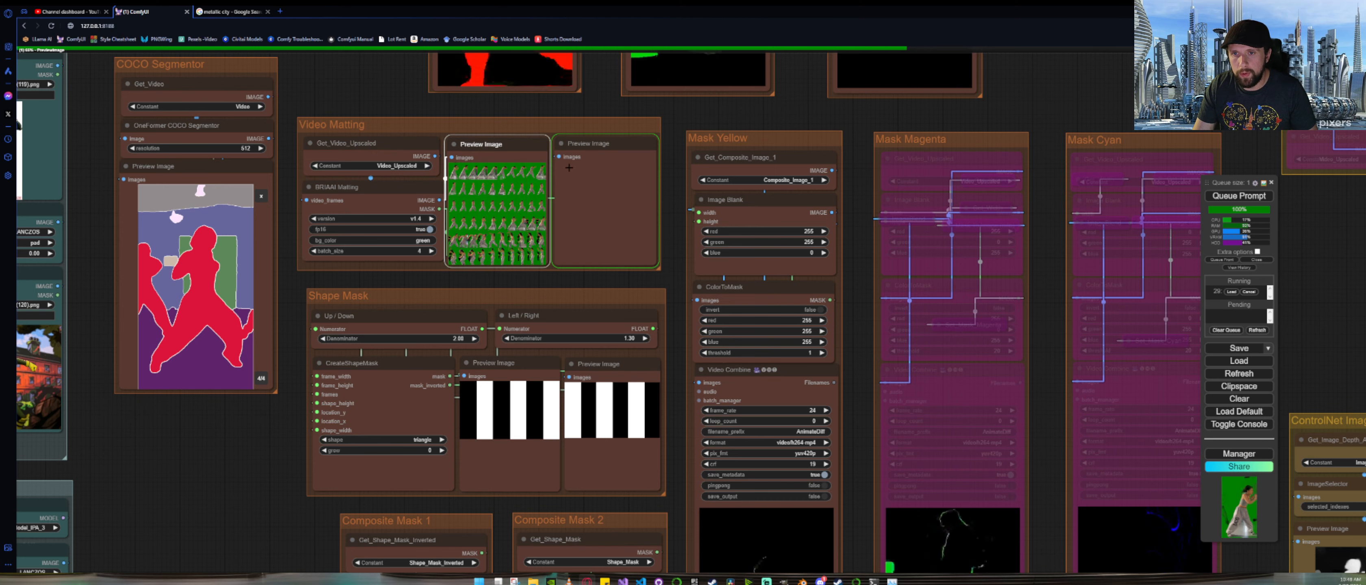
Step: Examine the Video Matting previews, enlarging and closing one mask frame, and the triangle masks in the Shape Mask group's previews
{"action": "scroll", "coordinate": [584, 173], "scroll_direction": "up", "scroll_amount": 11}
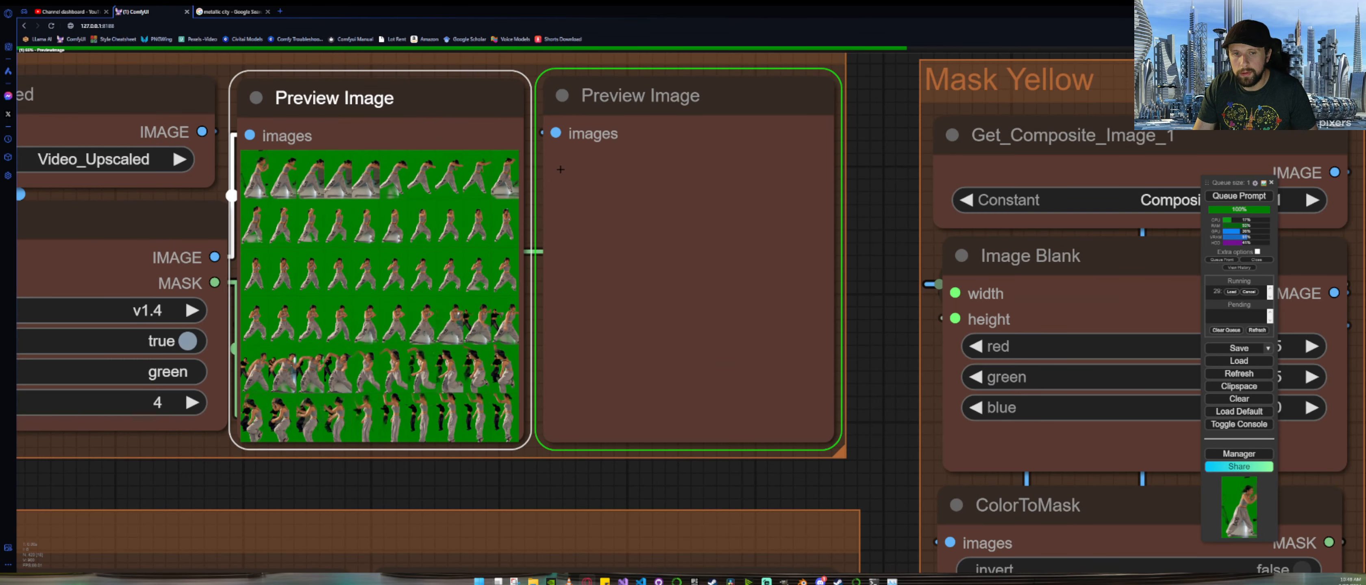
{"action": "scroll", "coordinate": [561, 169], "scroll_direction": "down", "scroll_amount": 5}
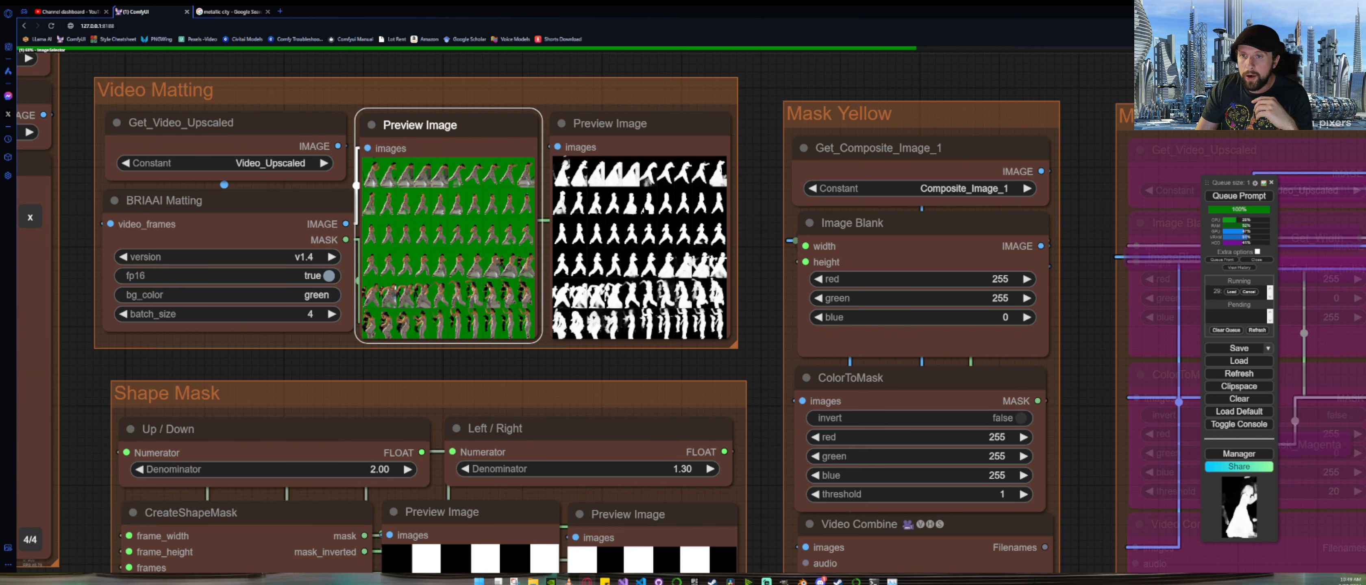
{"action": "left_click", "coordinate": [565, 173]}
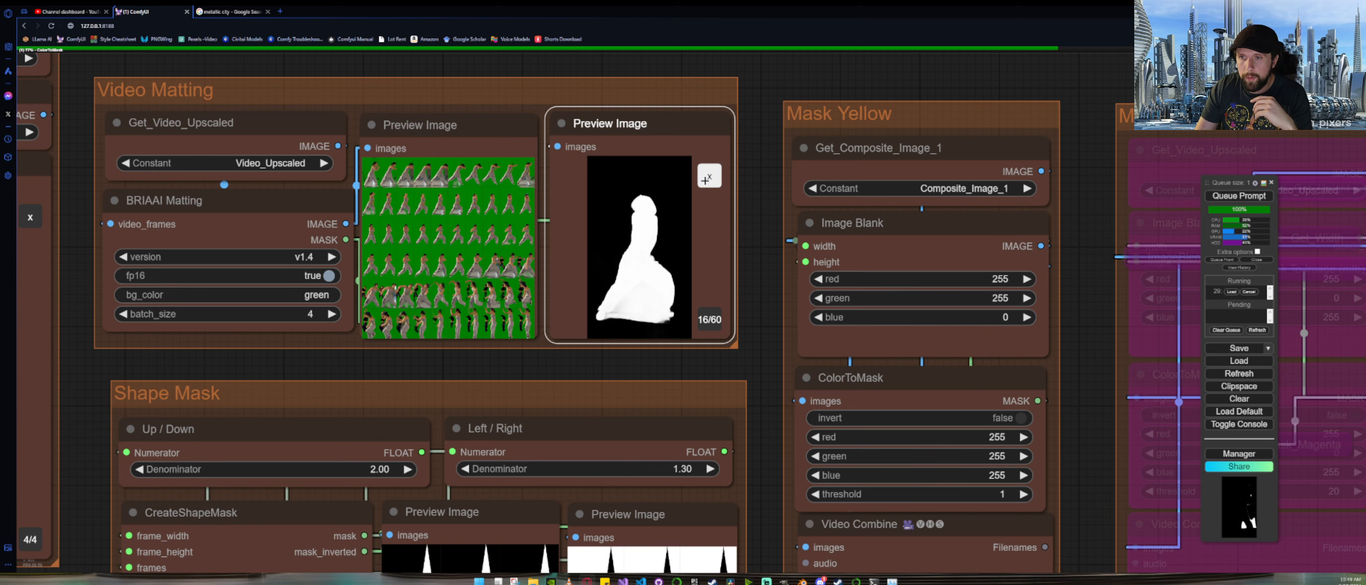
{"action": "left_click", "coordinate": [707, 178]}
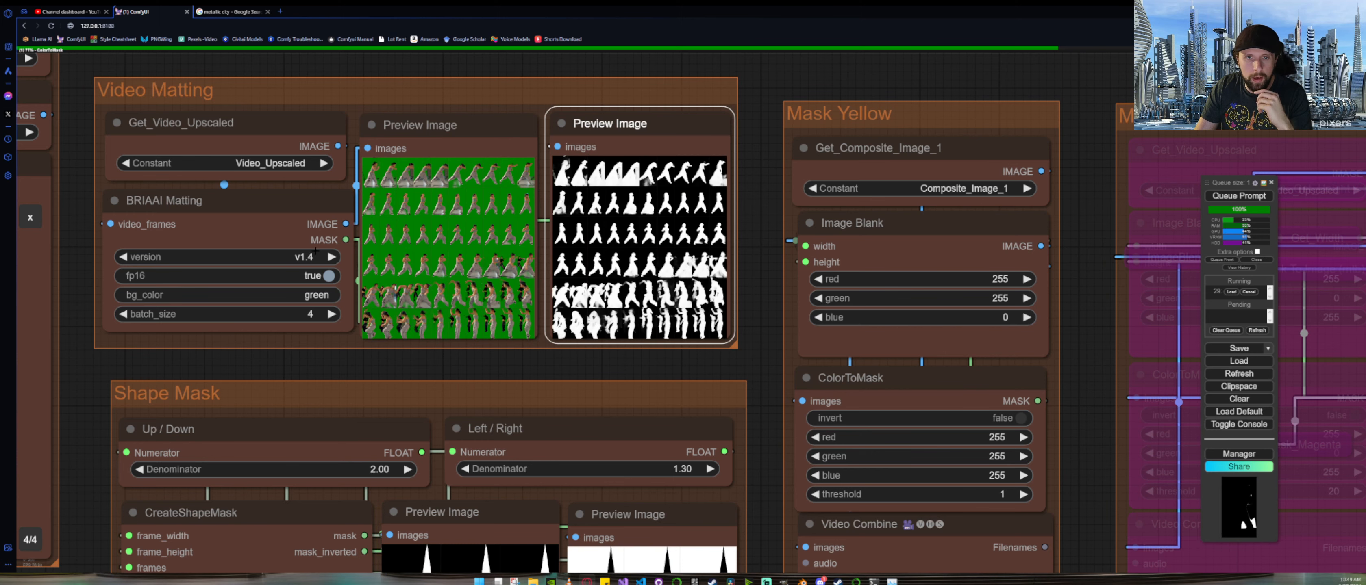
{"action": "scroll", "coordinate": [316, 253], "scroll_direction": "down", "scroll_amount": 5}
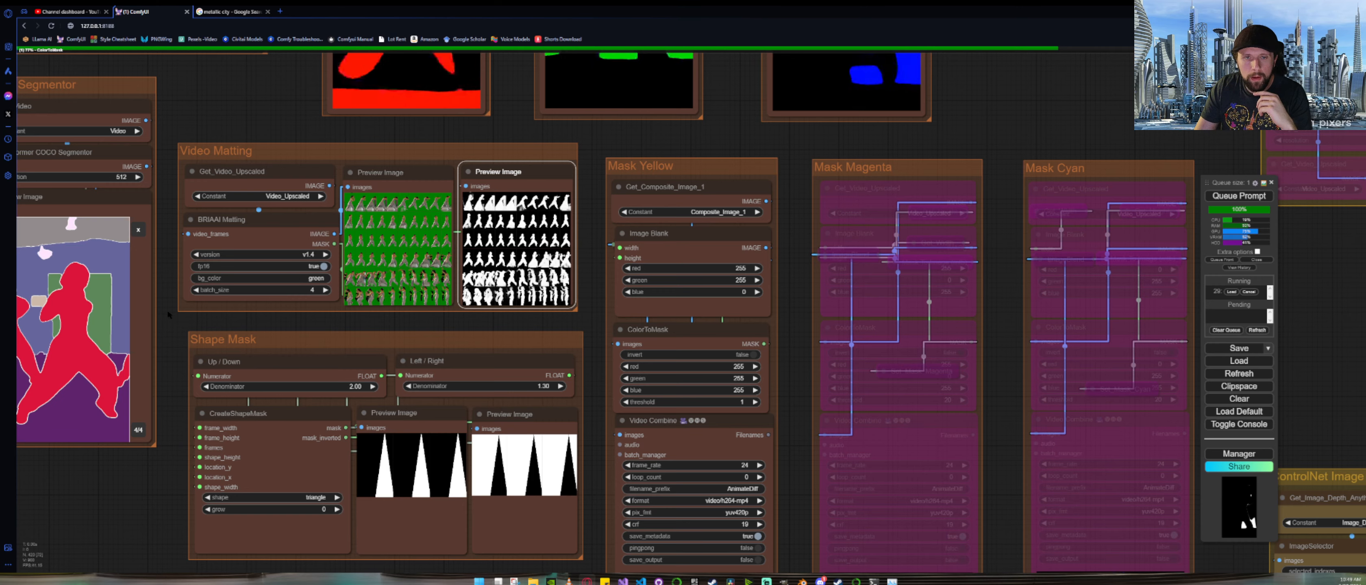
{"action": "left_click_drag", "start_coordinate": [125, 508], "coordinate": [81, 334]}
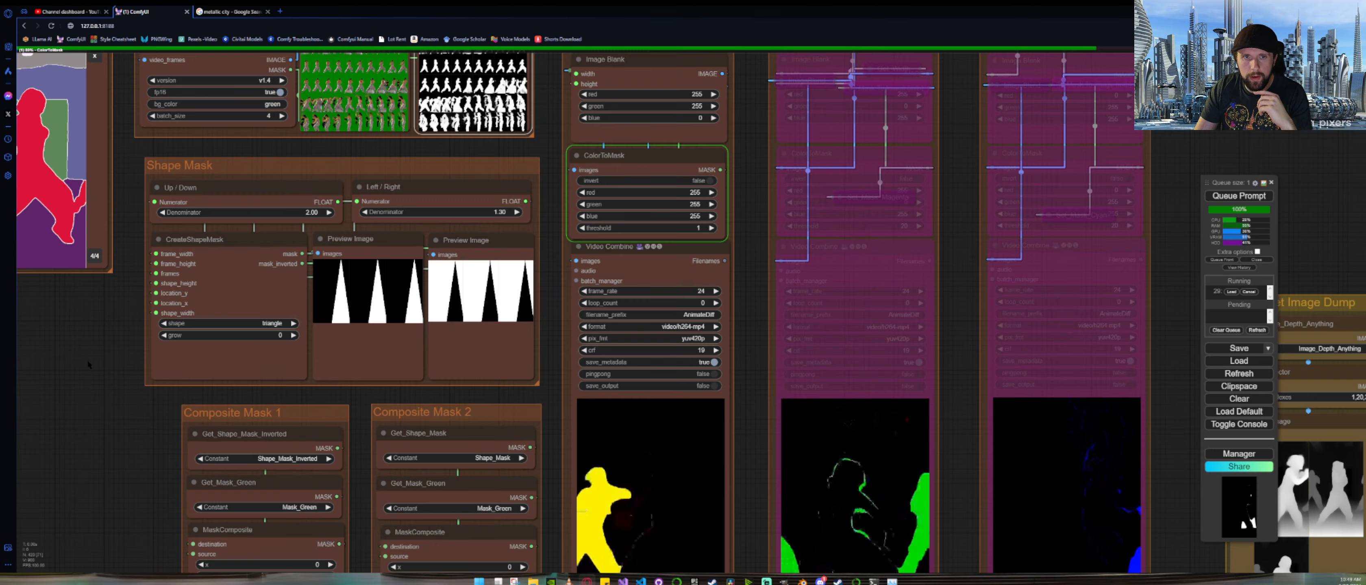
{"action": "left_click_drag", "start_coordinate": [89, 356], "coordinate": [655, 427]}
{"action": "scroll", "coordinate": [655, 425], "scroll_direction": "down", "scroll_amount": 3}
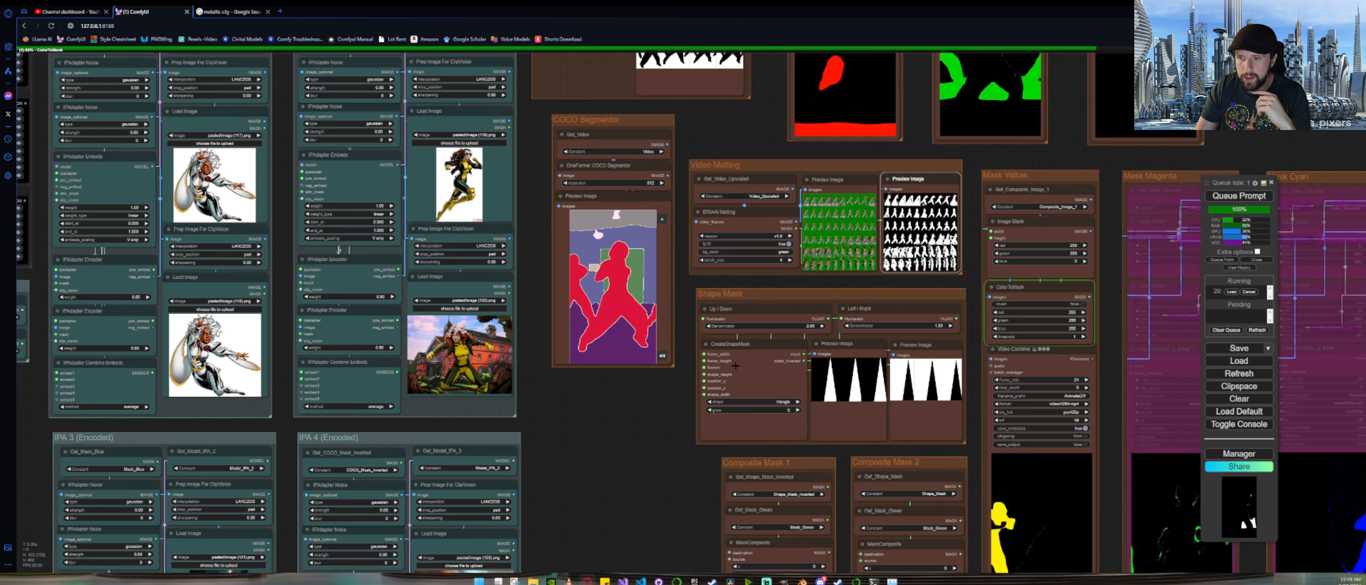
{"action": "scroll", "coordinate": [936, 424], "scroll_direction": "up", "scroll_amount": 4}
{"action": "scroll", "coordinate": [936, 424], "scroll_direction": "up", "scroll_amount": 8}
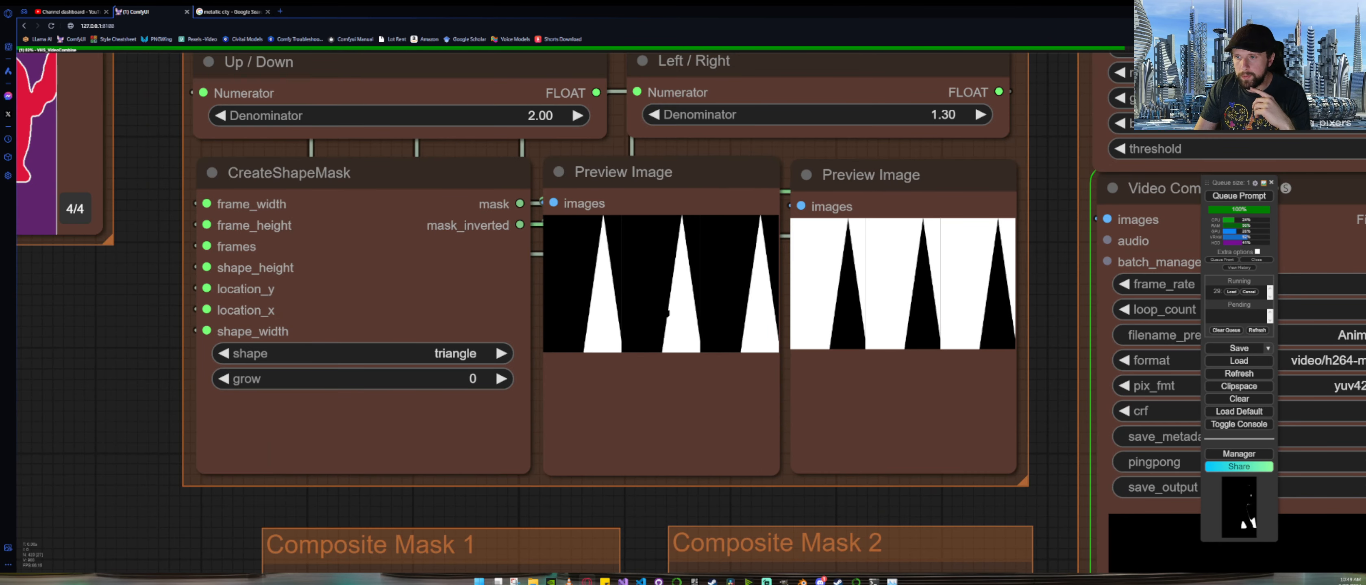
Step: Set the CreateShapeMask node's shape to circle, queue the prompt and check the Shape Mask previews
{"action": "left_click", "coordinate": [455, 354]}
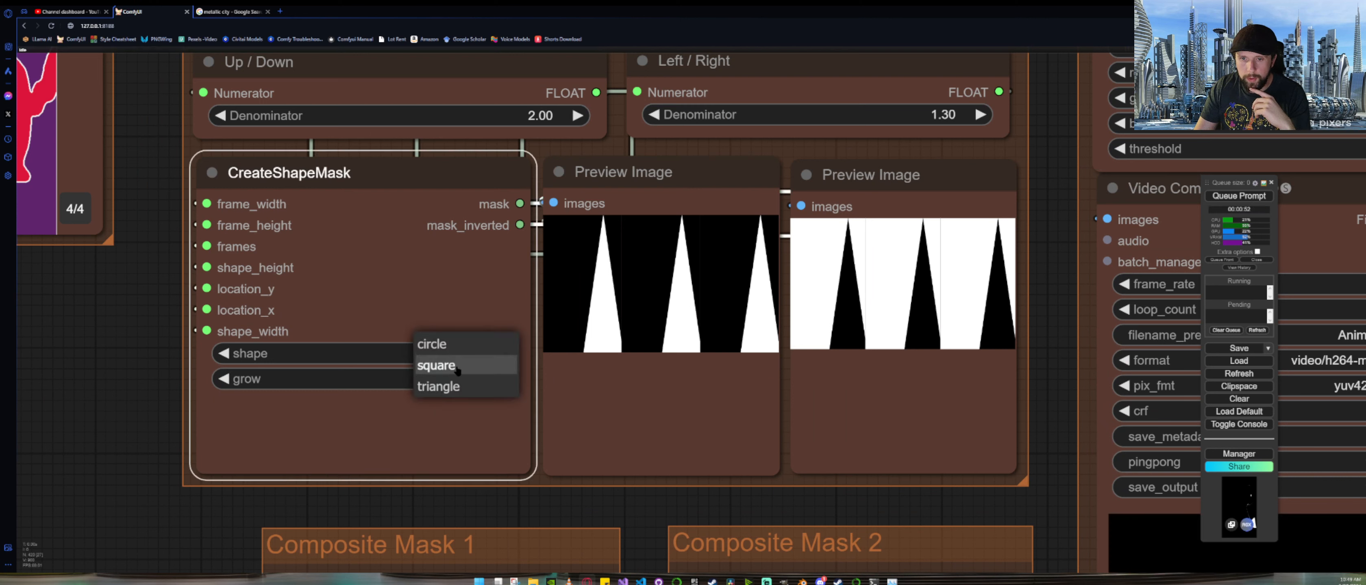
{"action": "left_click", "coordinate": [432, 345]}
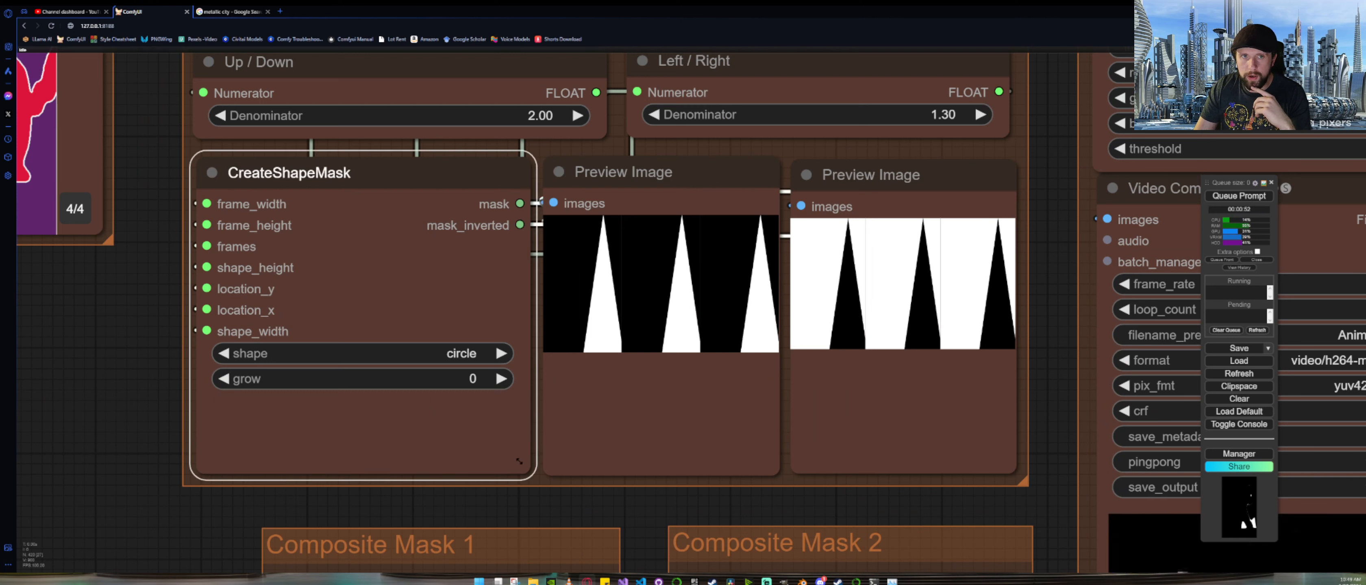
{"action": "key", "text": "ctrl+Return"}
{"action": "scroll", "coordinate": [101, 427], "scroll_direction": "down", "scroll_amount": 10}
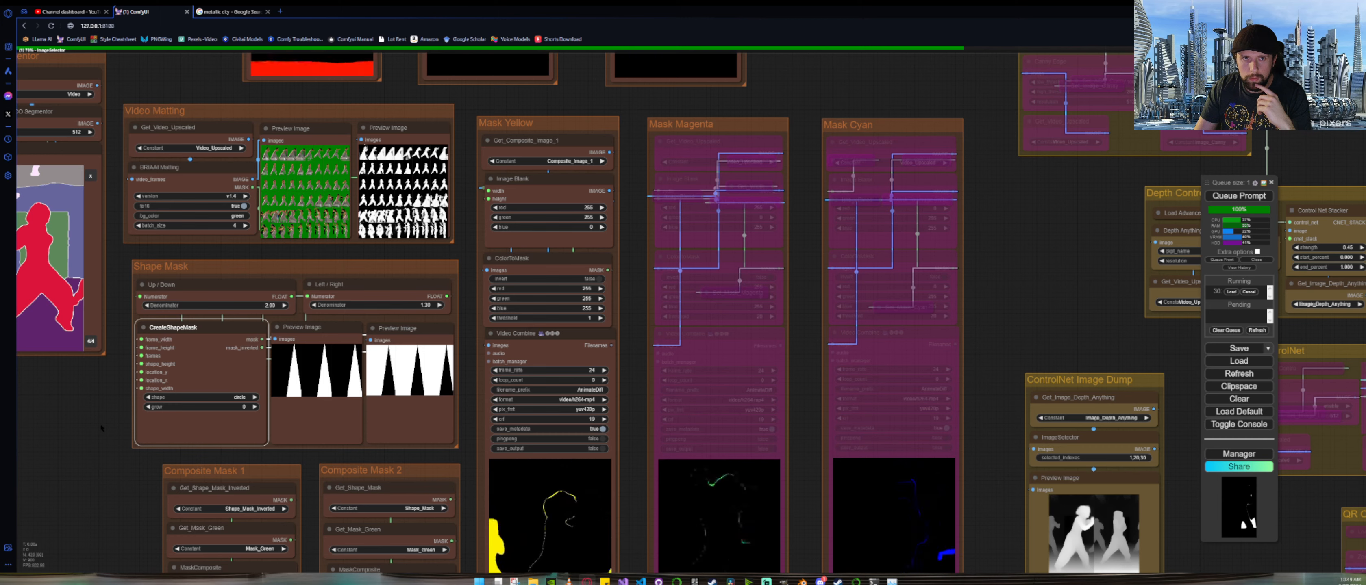
{"action": "scroll", "coordinate": [322, 375], "scroll_direction": "up", "scroll_amount": 1}
{"action": "scroll", "coordinate": [322, 374], "scroll_direction": "up", "scroll_amount": 10}
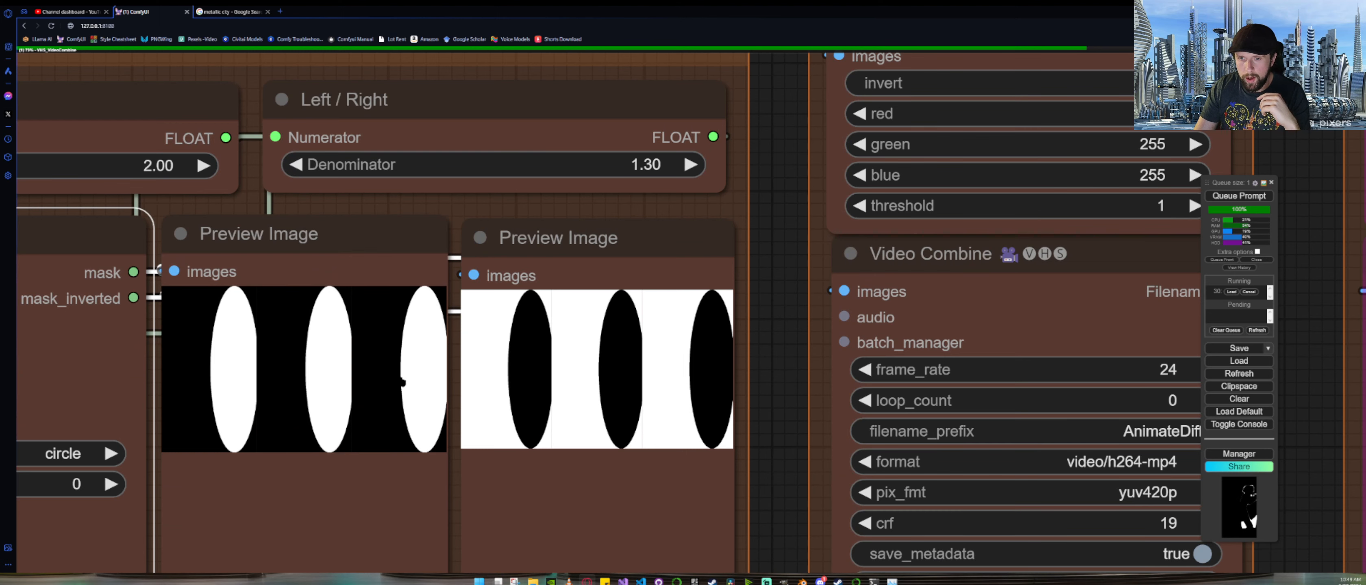
{"action": "scroll", "coordinate": [400, 377], "scroll_direction": "down", "scroll_amount": 7}
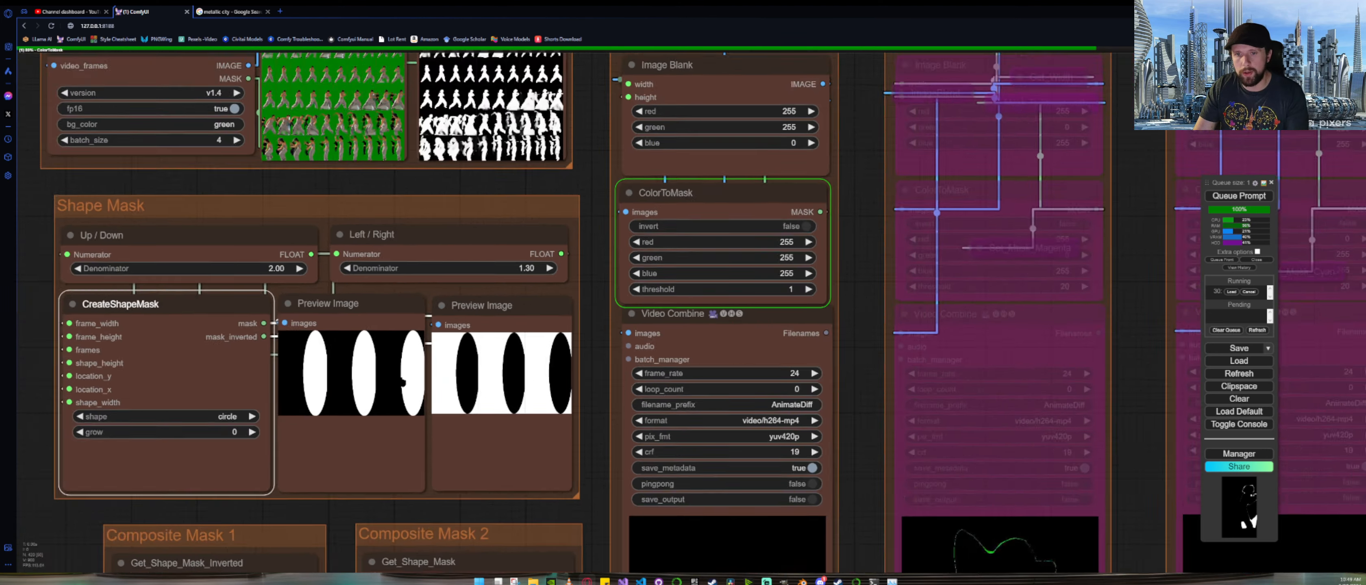
{"action": "scroll", "coordinate": [401, 377], "scroll_direction": "down", "scroll_amount": 5}
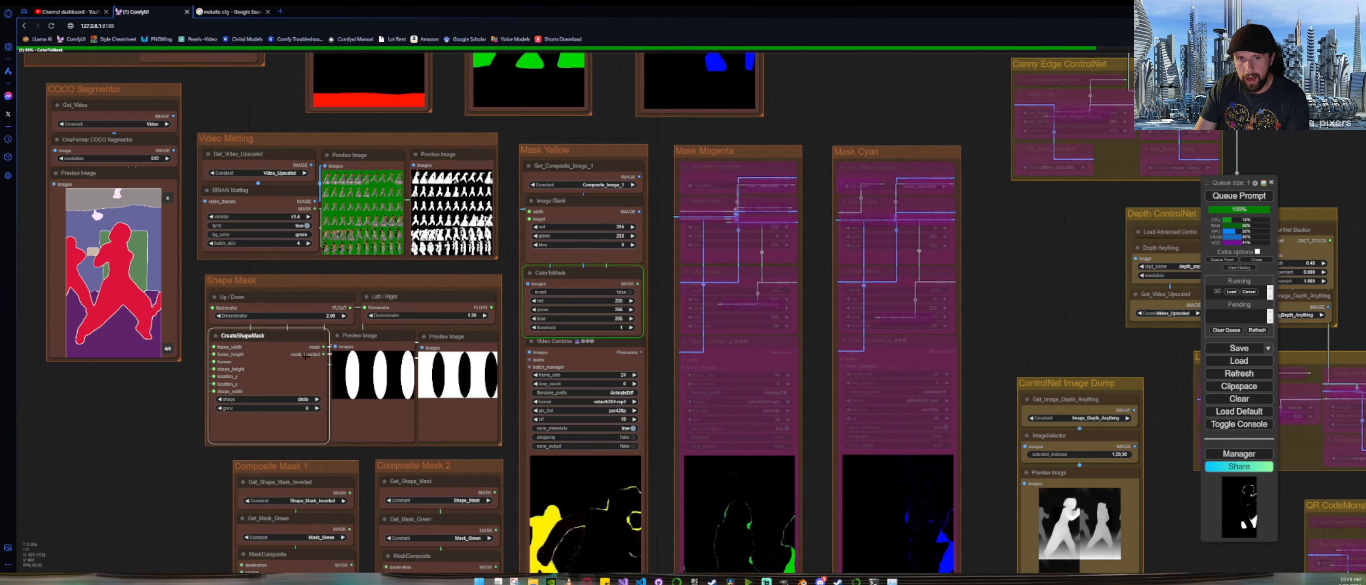
Step: Set the Up / Down node's denominator to 3 in the Shape Mask group and queue the prompt
{"action": "scroll", "coordinate": [305, 357], "scroll_direction": "up", "scroll_amount": 10}
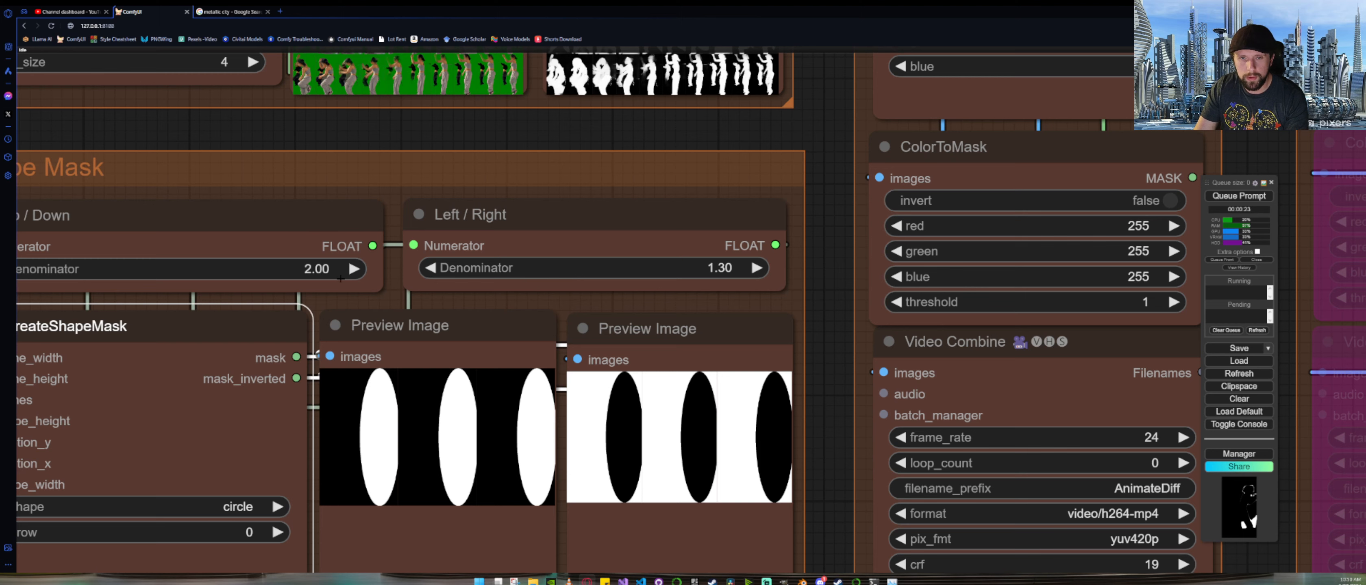
{"action": "scroll", "coordinate": [340, 279], "scroll_direction": "down", "scroll_amount": 3}
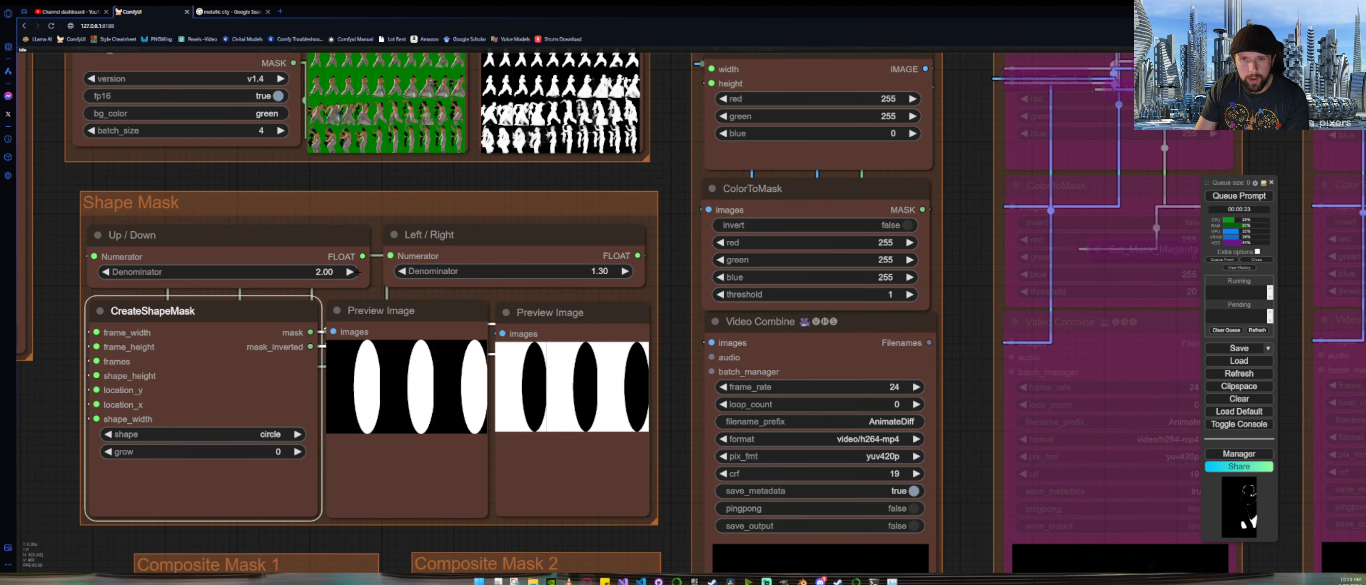
{"action": "left_click", "coordinate": [349, 272]}
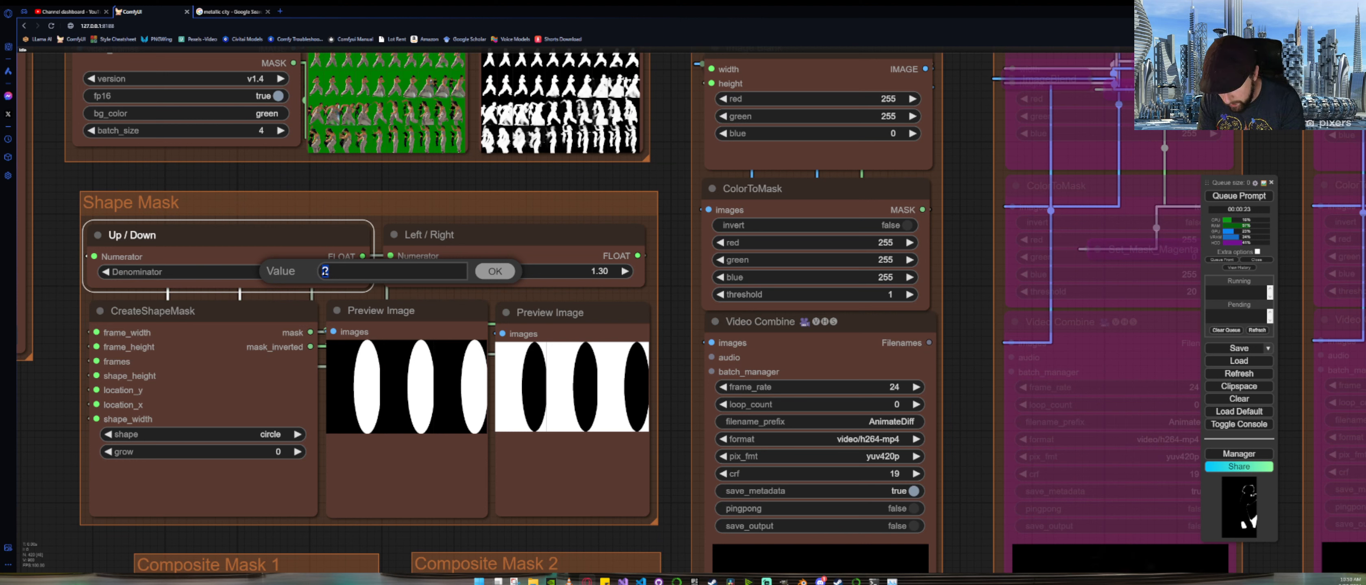
{"action": "type", "text": "3"}
{"action": "key", "text": "Return"}
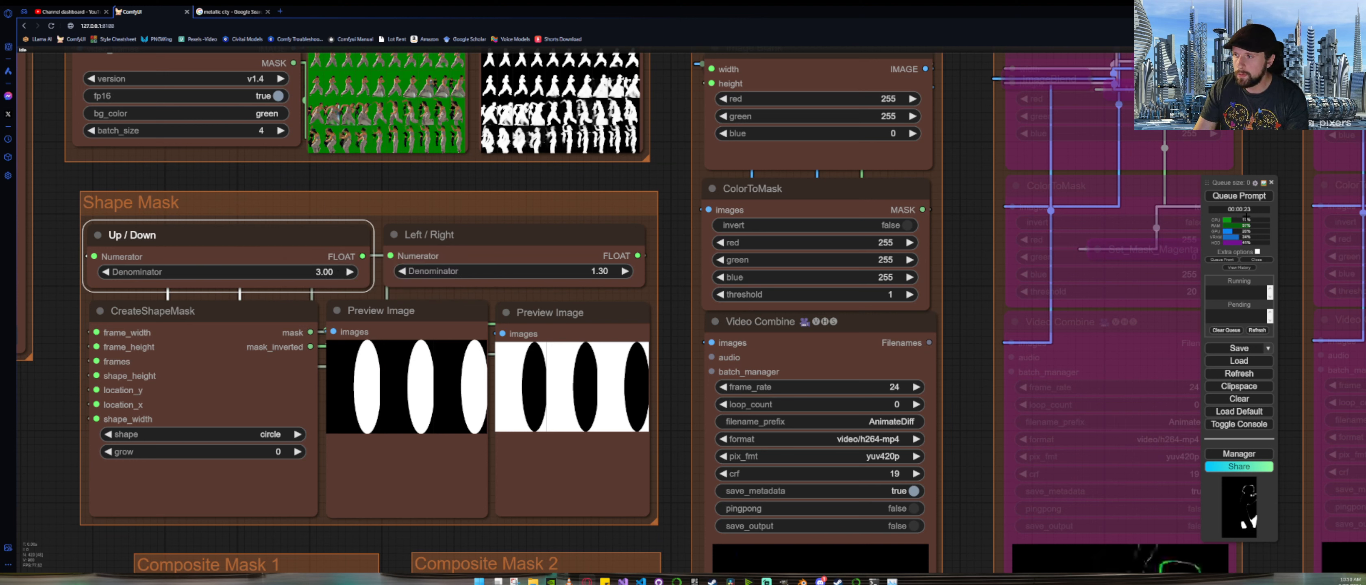
{"action": "key", "text": "ctrl+Return"}
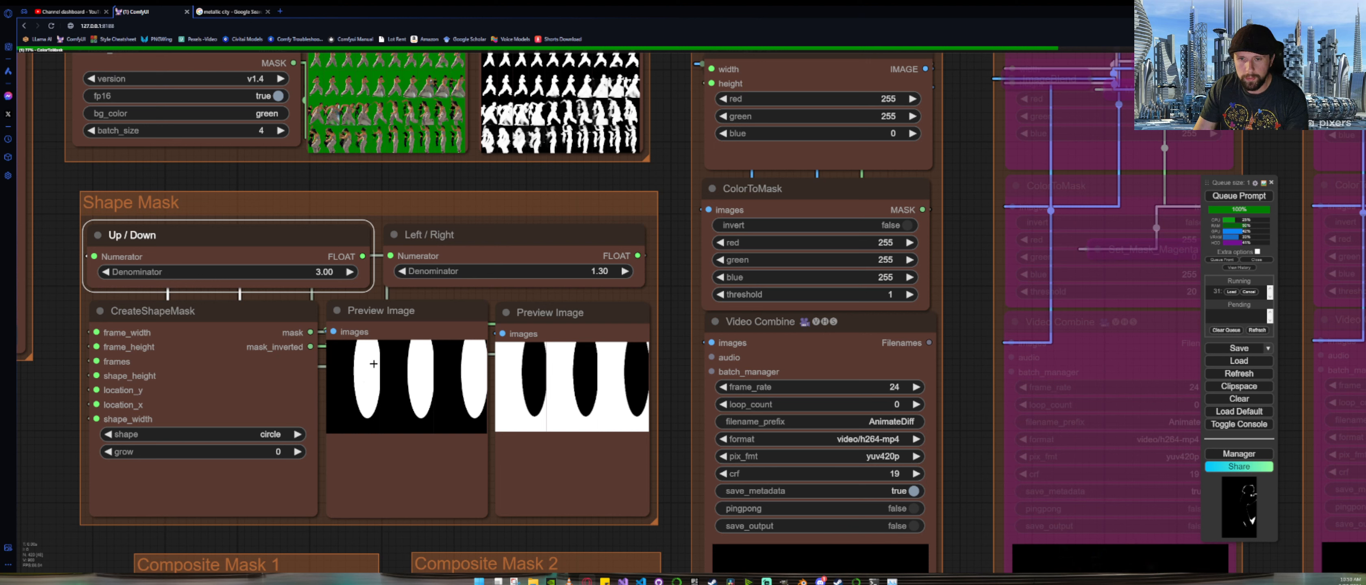
Step: Set the Up / Down node's denominator to 1 in the Shape Mask group and queue the prompt again
{"action": "left_click", "coordinate": [324, 271]}
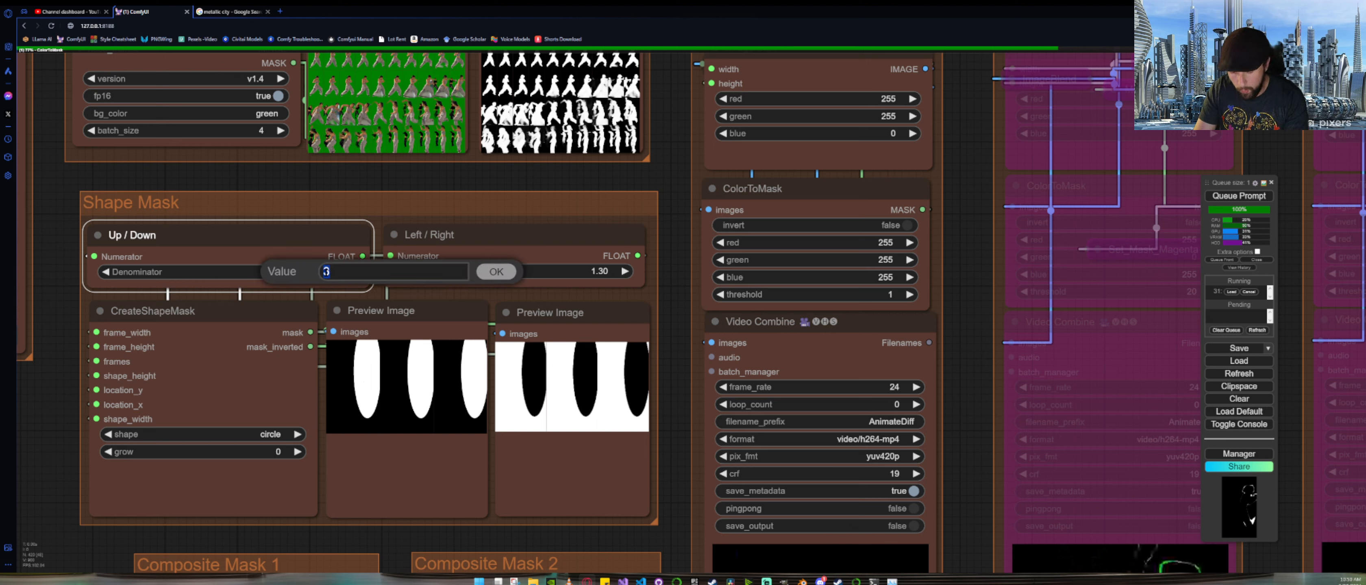
{"action": "type", "text": "1"}
{"action": "key", "text": "Return"}
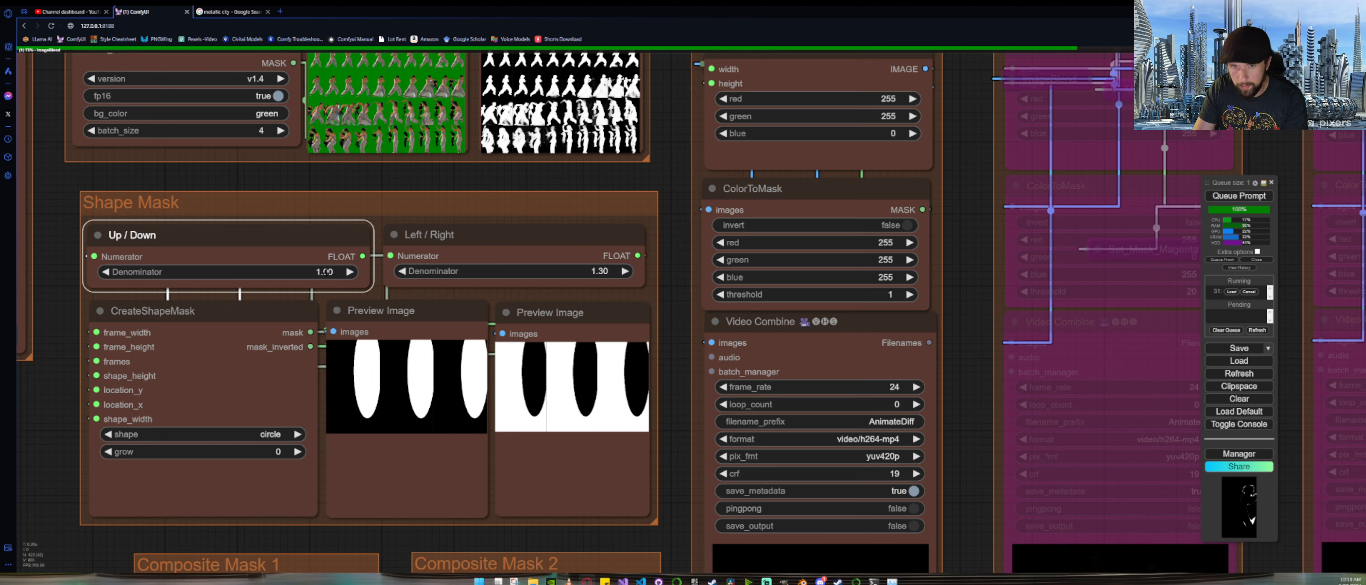
{"action": "left_click", "coordinate": [1220, 194]}
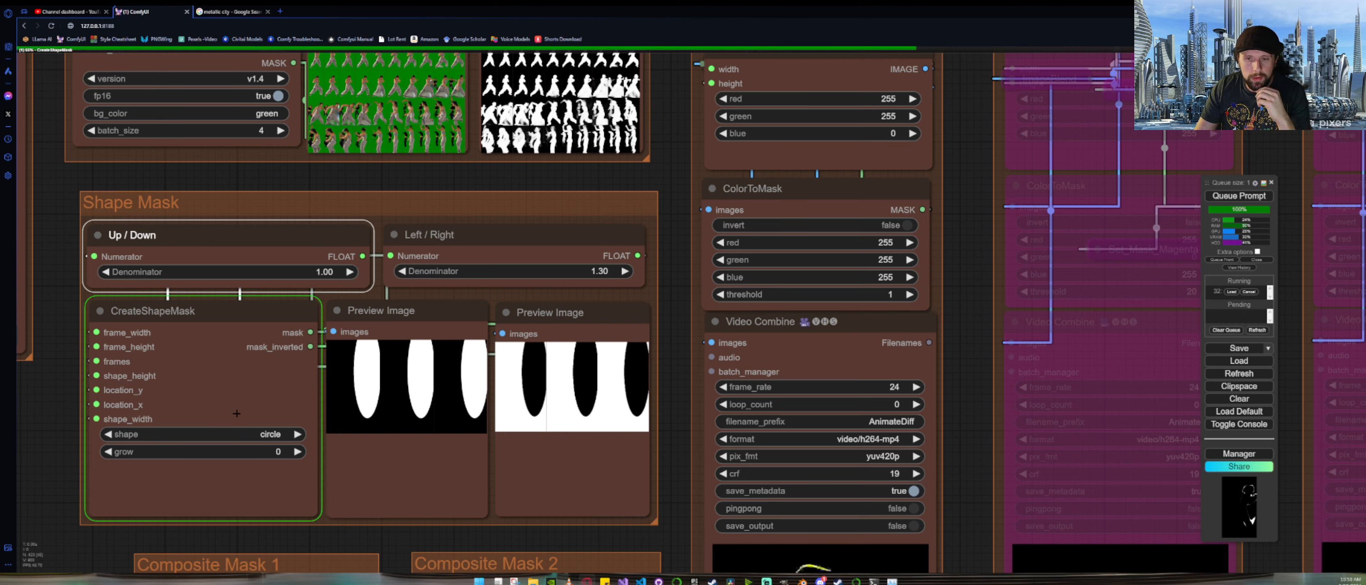
Step: Examine the updated shape masks, the colour mask videos and the Composite Mask 1 and 2 previews across the workflow
{"action": "scroll", "coordinate": [237, 414], "scroll_direction": "down", "scroll_amount": 8}
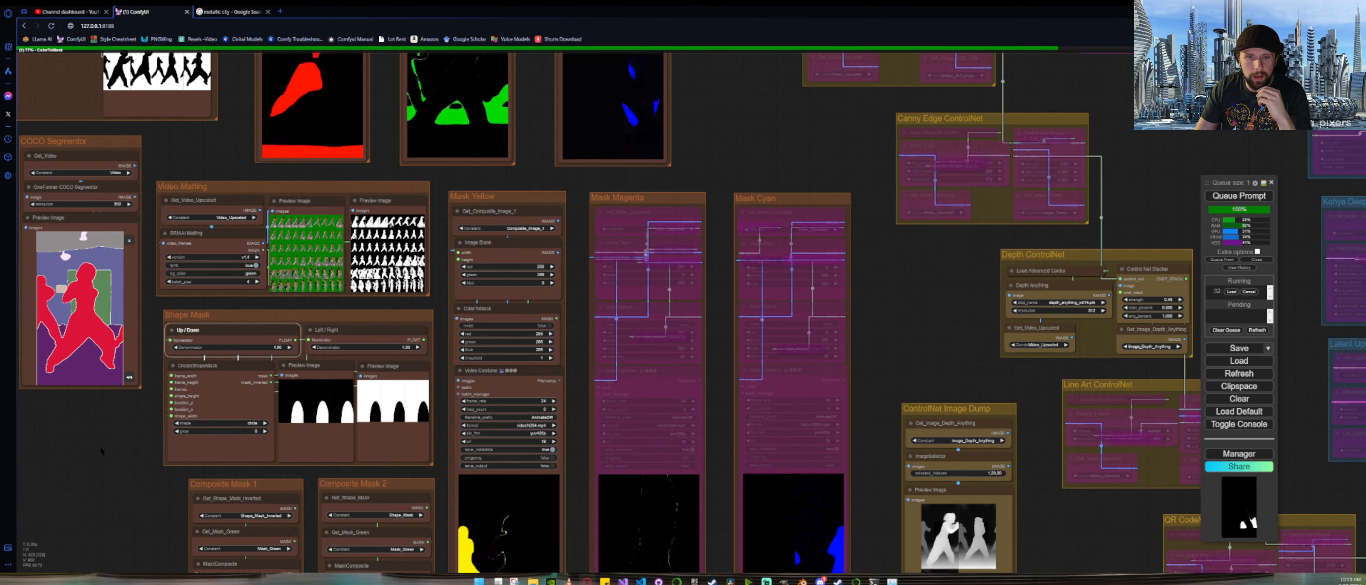
{"action": "left_click_drag", "start_coordinate": [99, 446], "coordinate": [489, 535]}
{"action": "scroll", "coordinate": [394, 518], "scroll_direction": "down", "scroll_amount": 5}
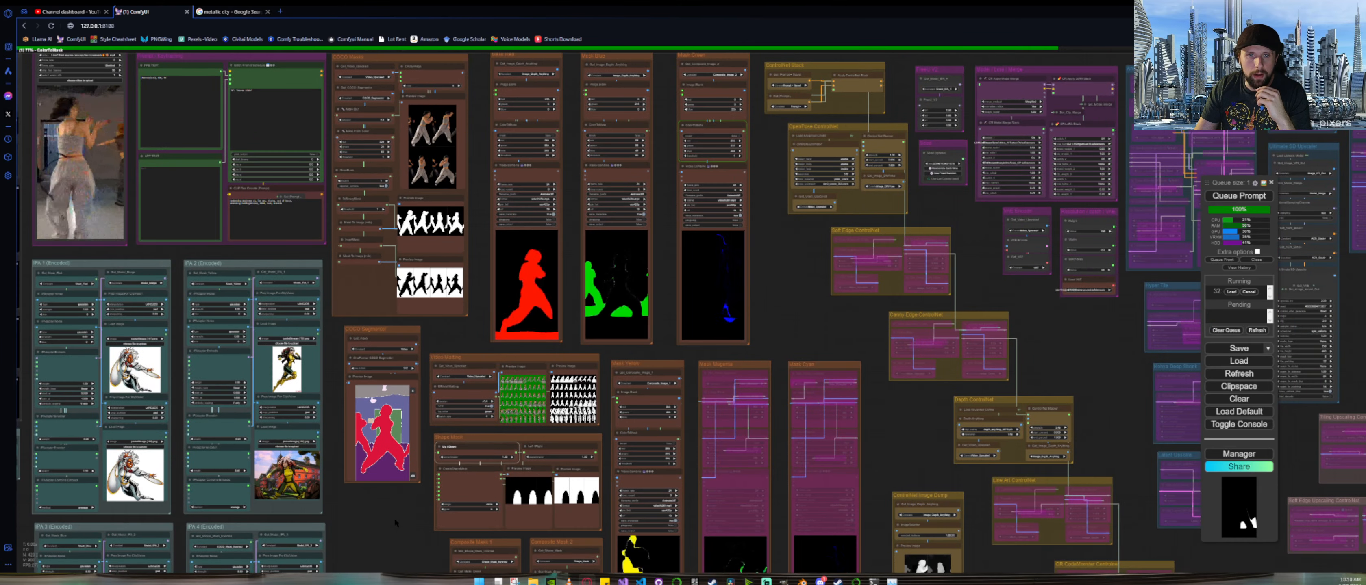
{"action": "left_click_drag", "start_coordinate": [394, 518], "coordinate": [146, 401]}
{"action": "left_click_drag", "start_coordinate": [558, 174], "coordinate": [478, 266]}
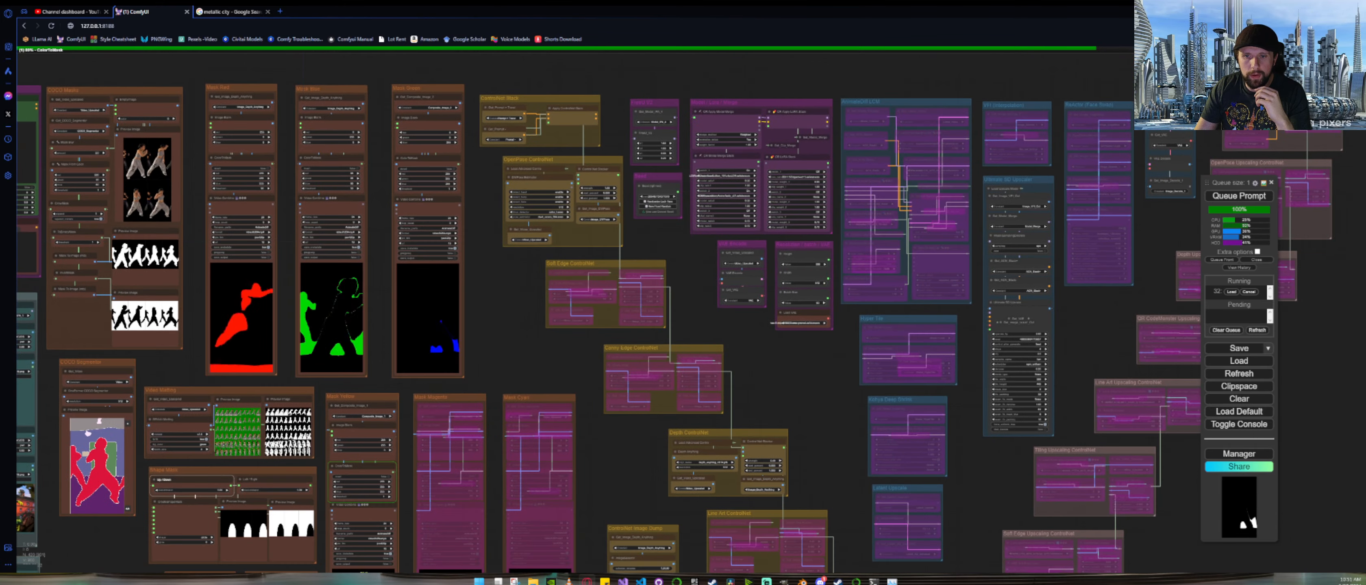
{"action": "scroll", "coordinate": [478, 265], "scroll_direction": "up", "scroll_amount": 5}
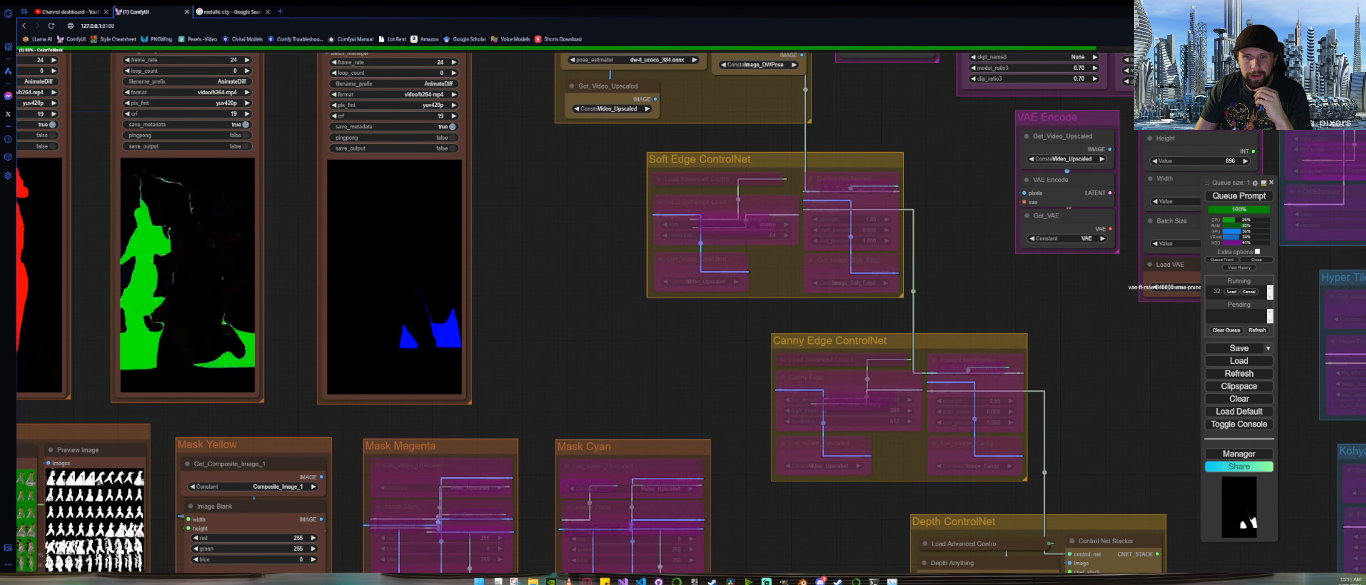
{"action": "left_click_drag", "start_coordinate": [233, 411], "coordinate": [408, 388]}
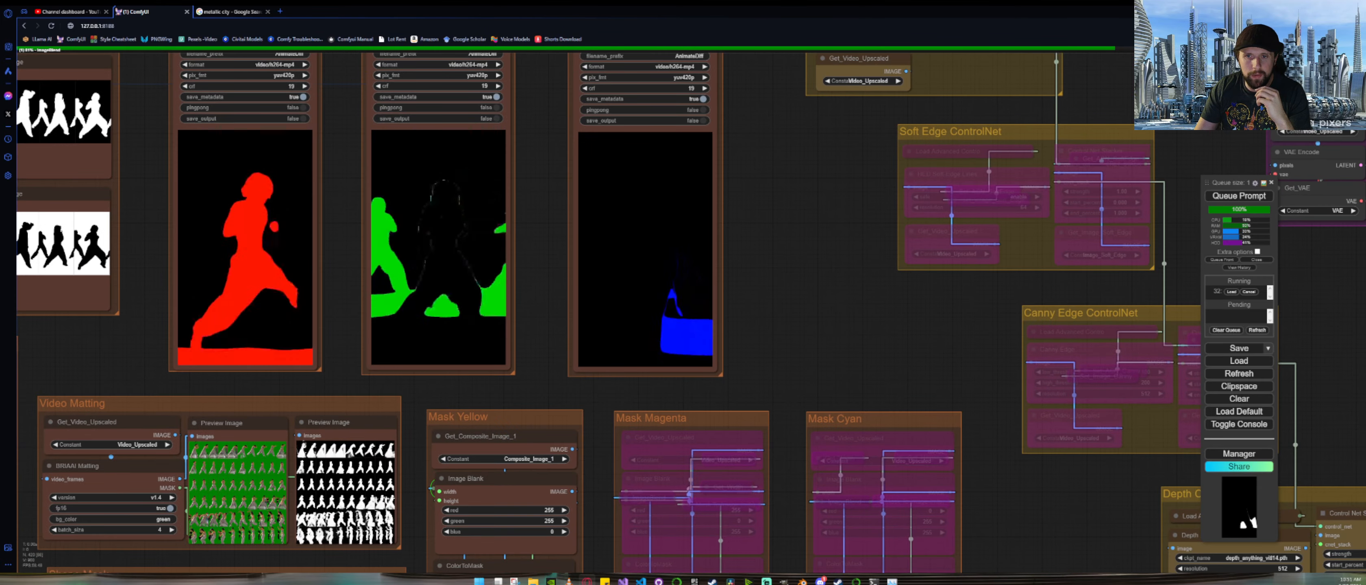
{"action": "scroll", "coordinate": [408, 339], "scroll_direction": "down", "scroll_amount": 8}
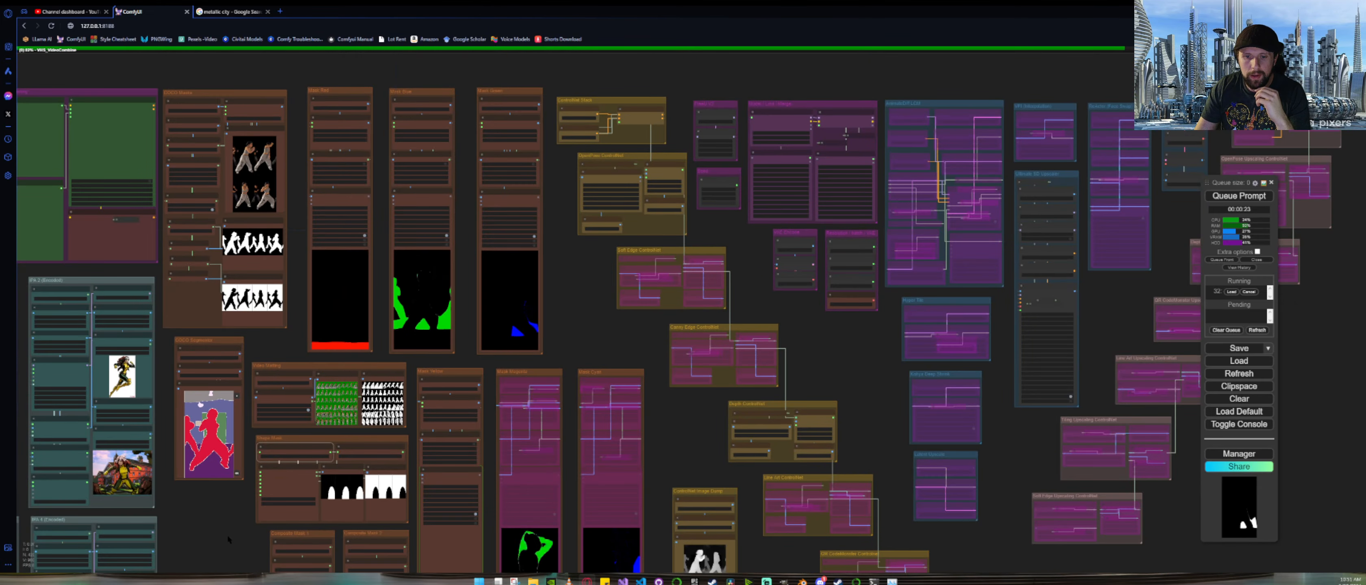
{"action": "left_click_drag", "start_coordinate": [227, 535], "coordinate": [145, 279]}
{"action": "scroll", "coordinate": [382, 329], "scroll_direction": "up", "scroll_amount": 8}
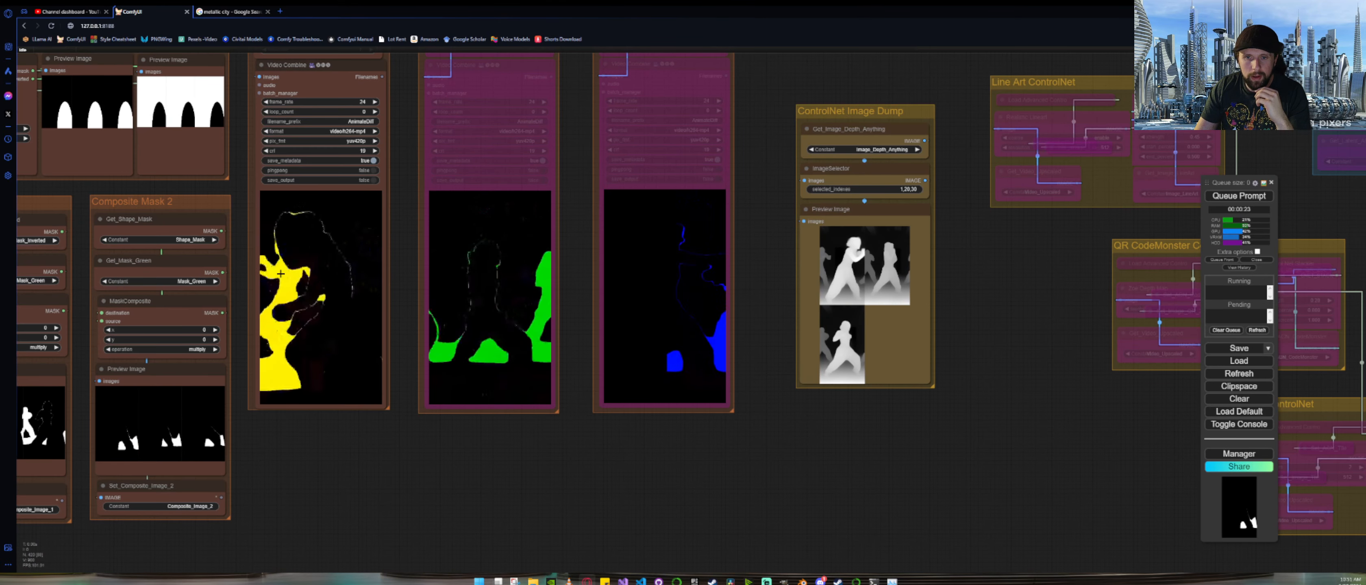
{"action": "scroll", "coordinate": [352, 326], "scroll_direction": "down", "scroll_amount": 3}
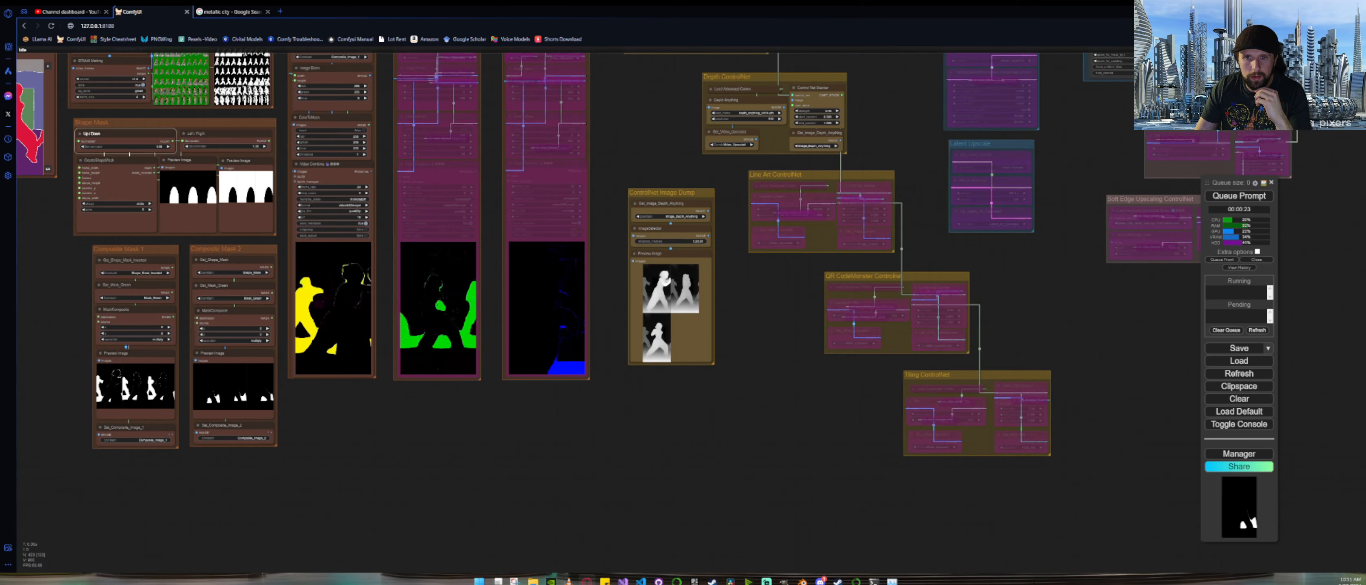
{"action": "scroll", "coordinate": [350, 327], "scroll_direction": "down", "scroll_amount": 3}
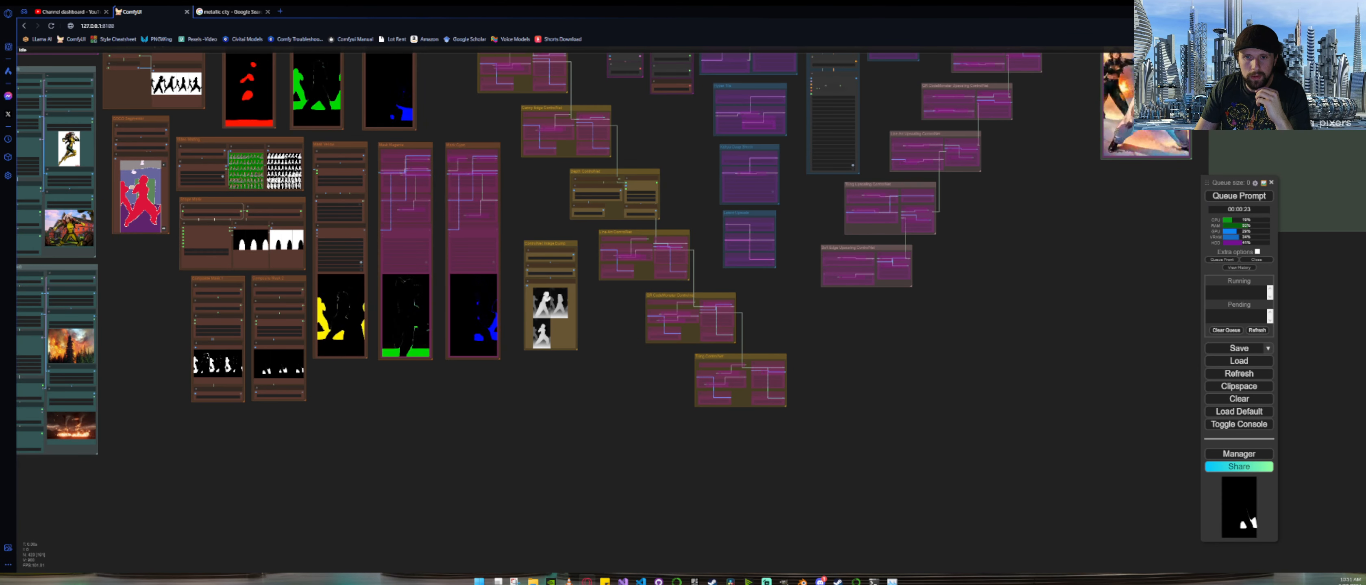
Step: Compare the Mask Blue, Green, Yellow, Magenta and Cyan videos with the Shape Mask and composite mask previews
{"action": "scroll", "coordinate": [354, 177], "scroll_direction": "up", "scroll_amount": 5}
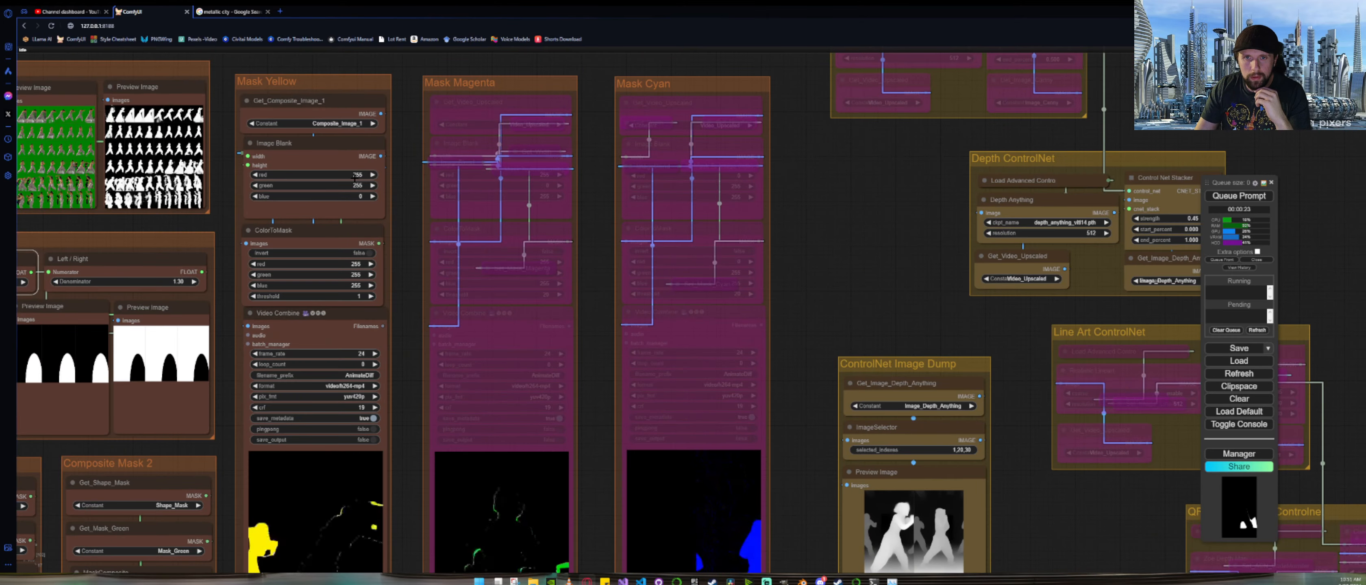
{"action": "scroll", "coordinate": [354, 178], "scroll_direction": "down", "scroll_amount": 6}
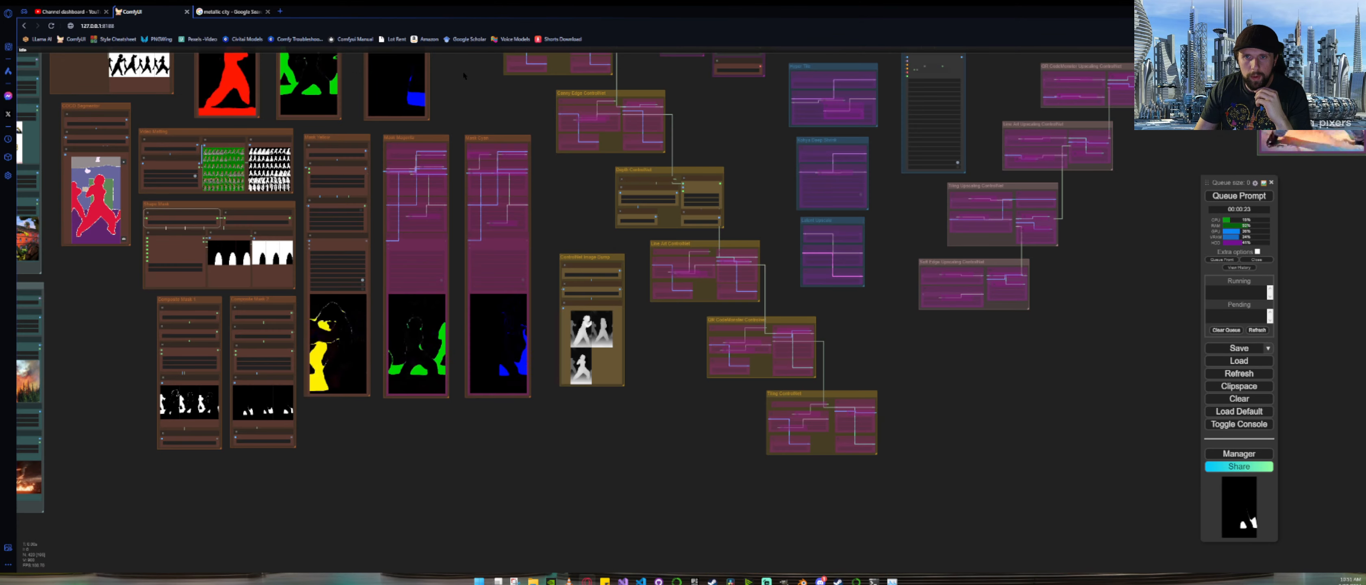
{"action": "left_click_drag", "start_coordinate": [462, 71], "coordinate": [442, 369]}
{"action": "scroll", "coordinate": [413, 227], "scroll_direction": "up", "scroll_amount": 4}
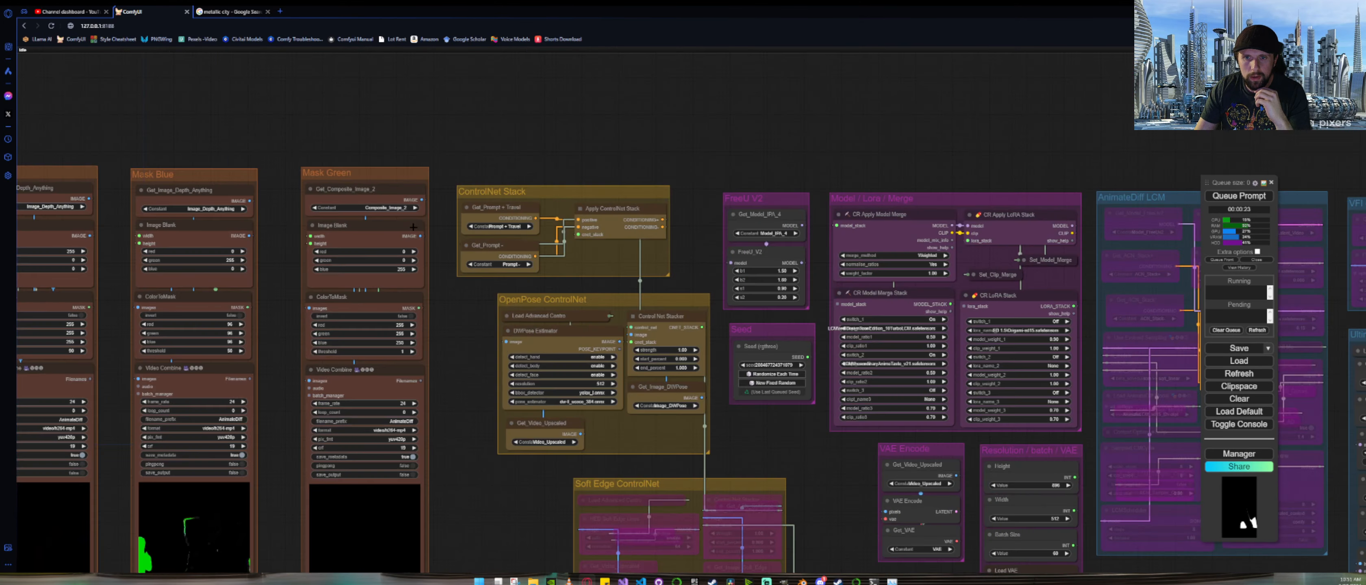
{"action": "scroll", "coordinate": [413, 227], "scroll_direction": "down", "scroll_amount": 5}
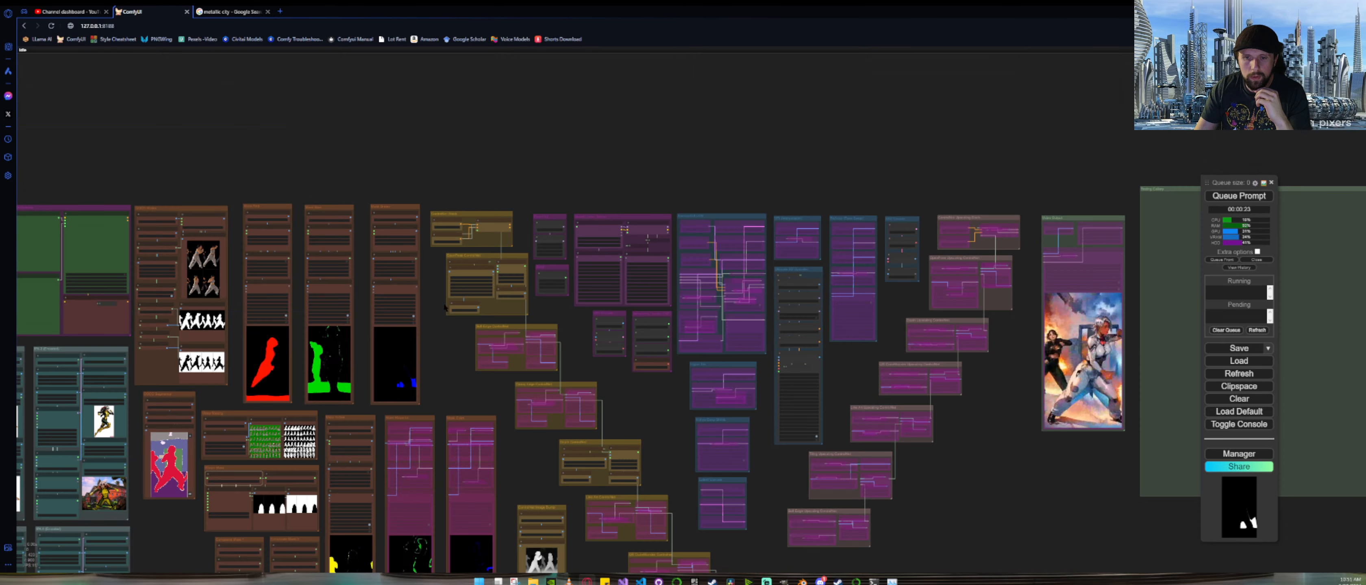
{"action": "left_click_drag", "start_coordinate": [451, 361], "coordinate": [448, 91]}
{"action": "scroll", "coordinate": [332, 286], "scroll_direction": "up", "scroll_amount": 5}
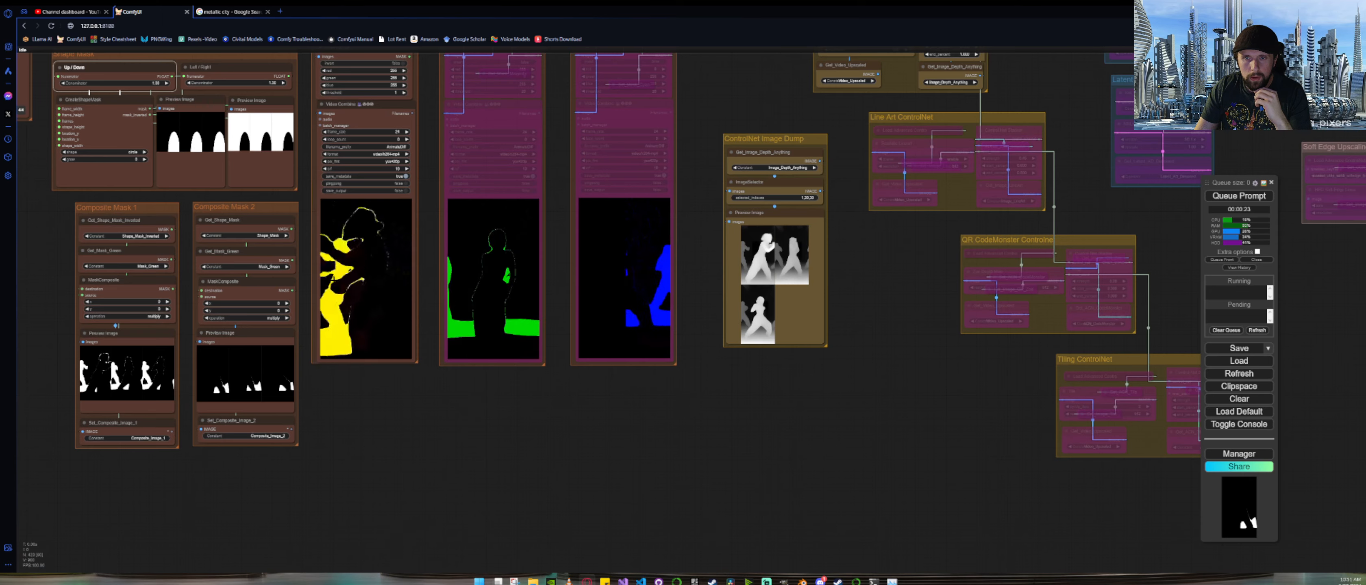
{"action": "left_click_drag", "start_coordinate": [430, 155], "coordinate": [436, 394]}
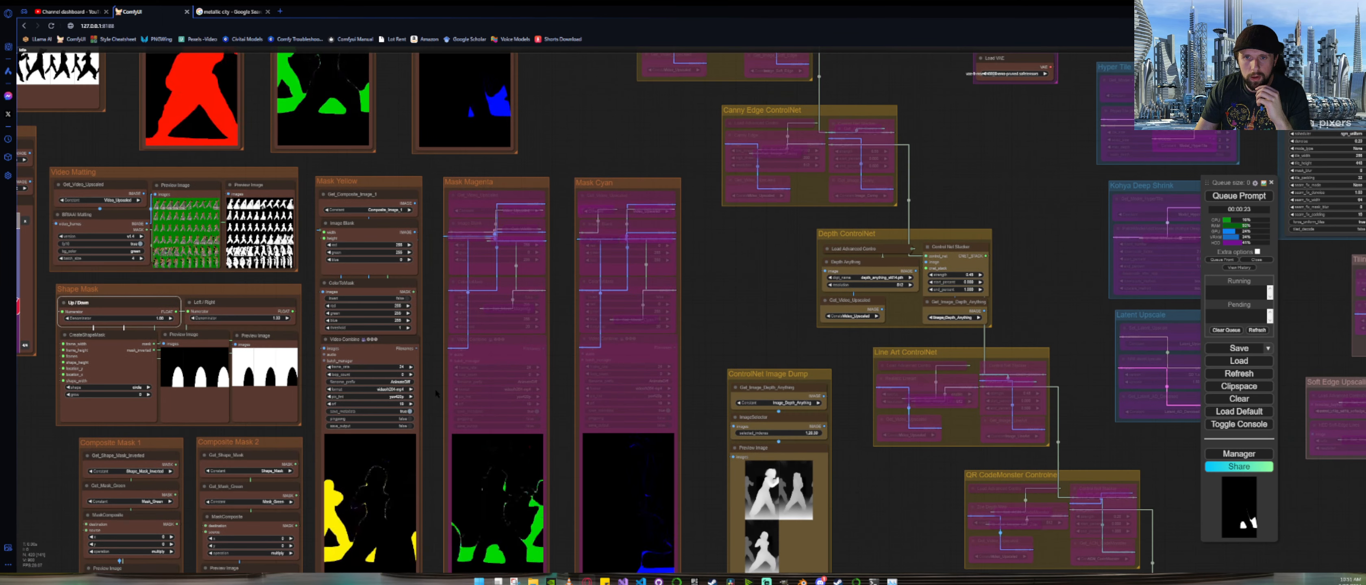
{"action": "left_click_drag", "start_coordinate": [436, 394], "coordinate": [506, 187]}
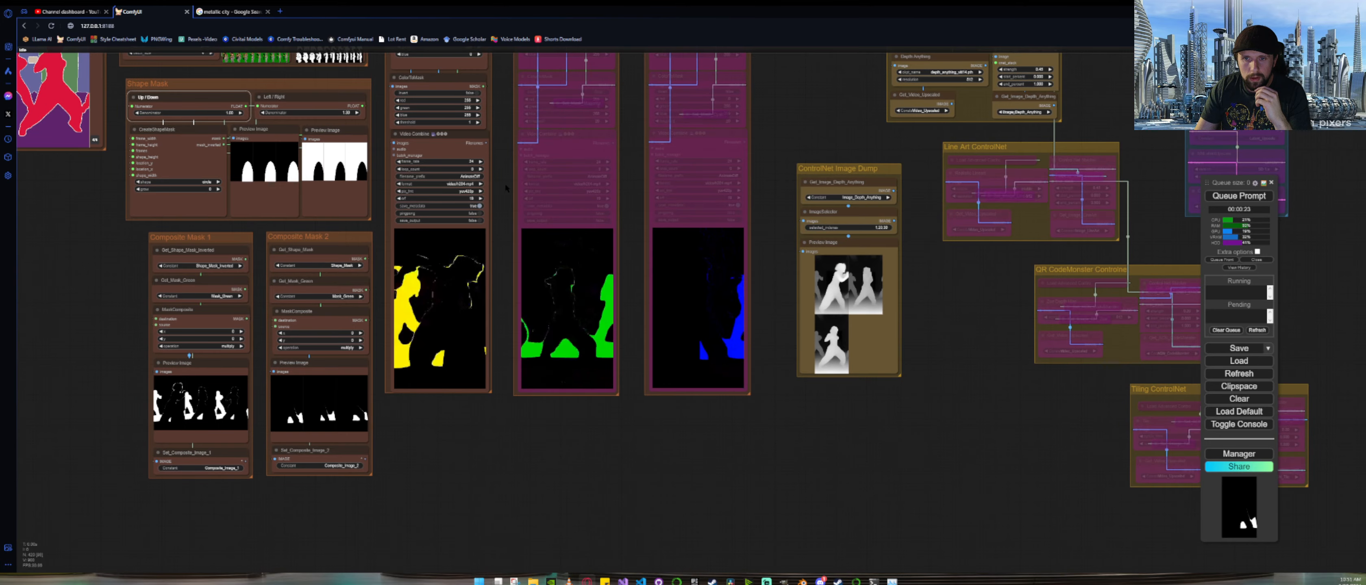
{"action": "left_click_drag", "start_coordinate": [505, 182], "coordinate": [554, 343]}
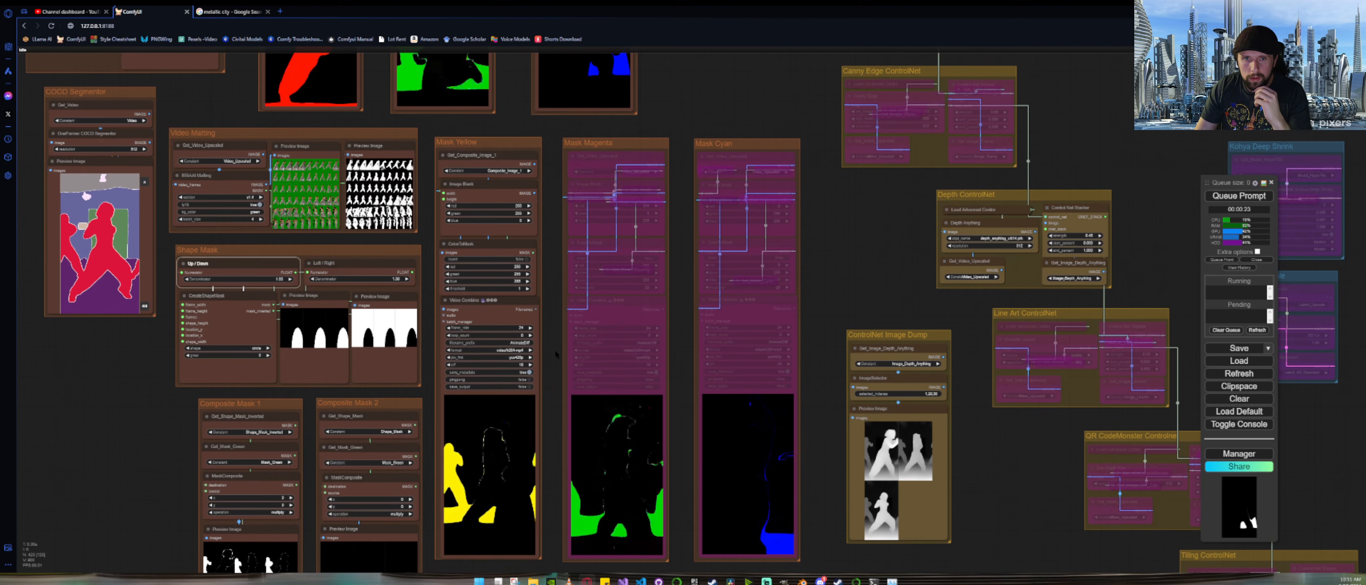
{"action": "left_click_drag", "start_coordinate": [556, 354], "coordinate": [594, 218]}
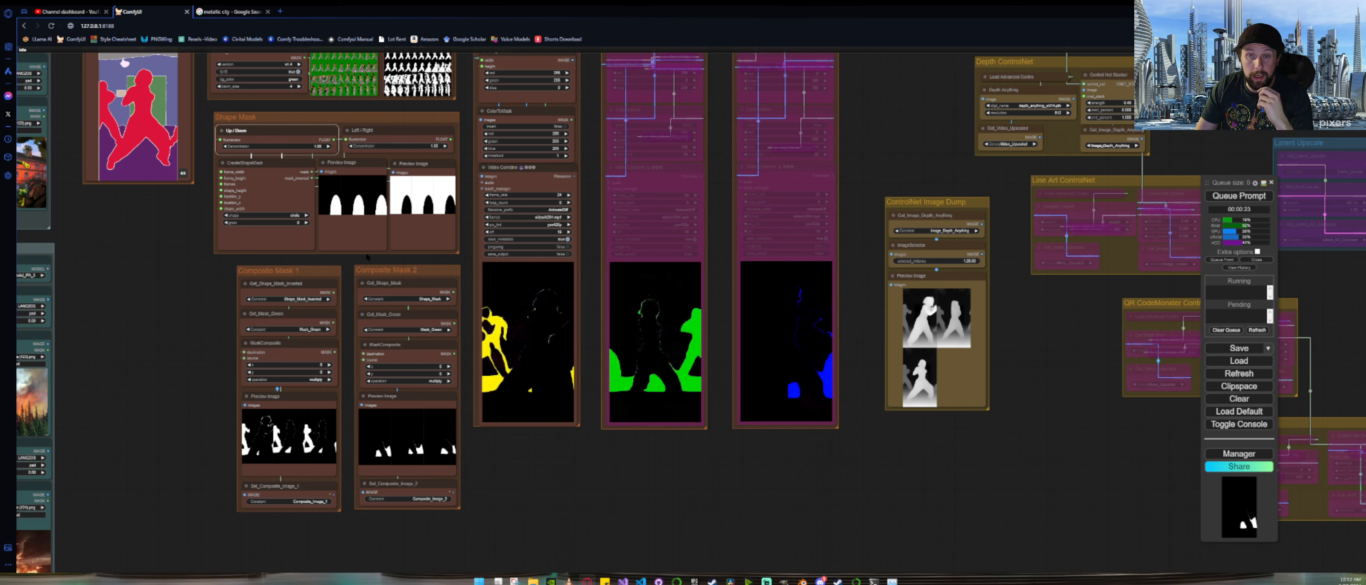
Step: Set both the Up / Down and Left / Right denominators to 2 in the Shape Mask group and queue the prompt
{"action": "scroll", "coordinate": [367, 258], "scroll_direction": "down", "scroll_amount": 5}
{"action": "scroll", "coordinate": [161, 240], "scroll_direction": "up", "scroll_amount": 8}
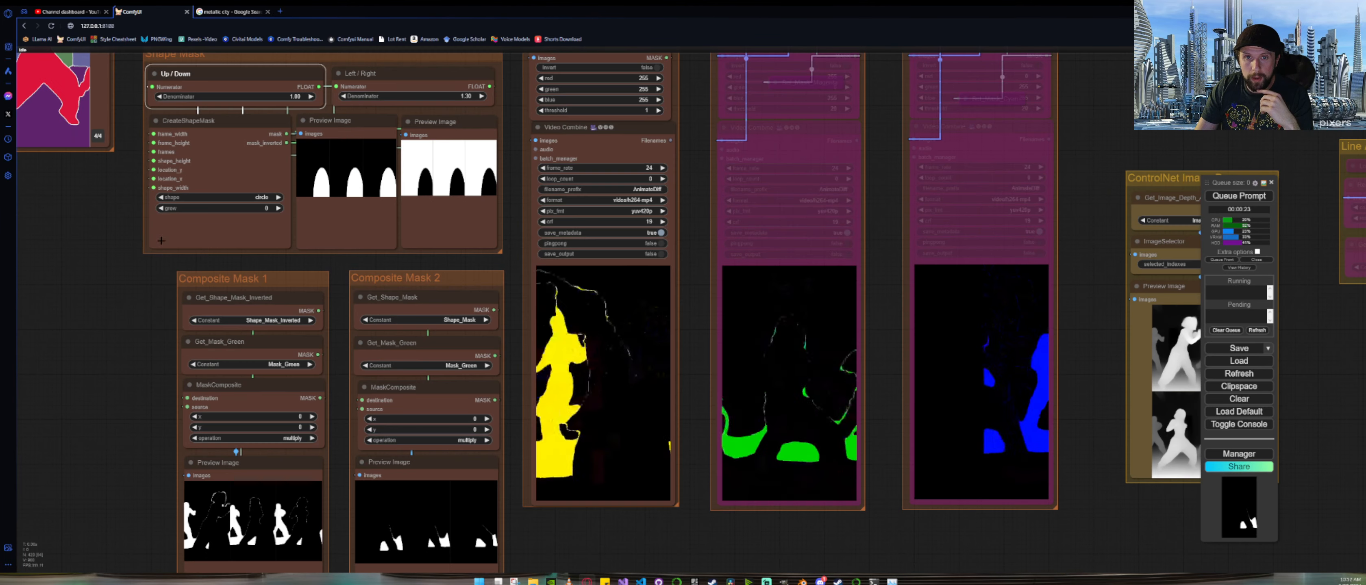
{"action": "left_click_drag", "start_coordinate": [100, 248], "coordinate": [116, 382]}
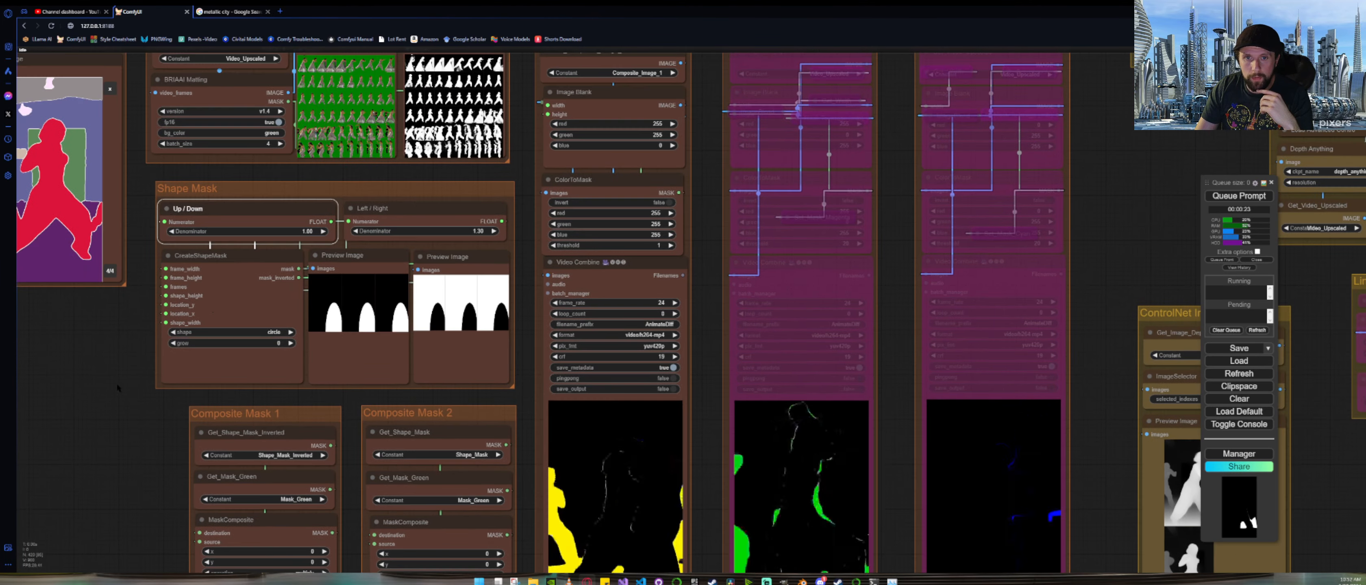
{"action": "left_click", "coordinate": [302, 232]}
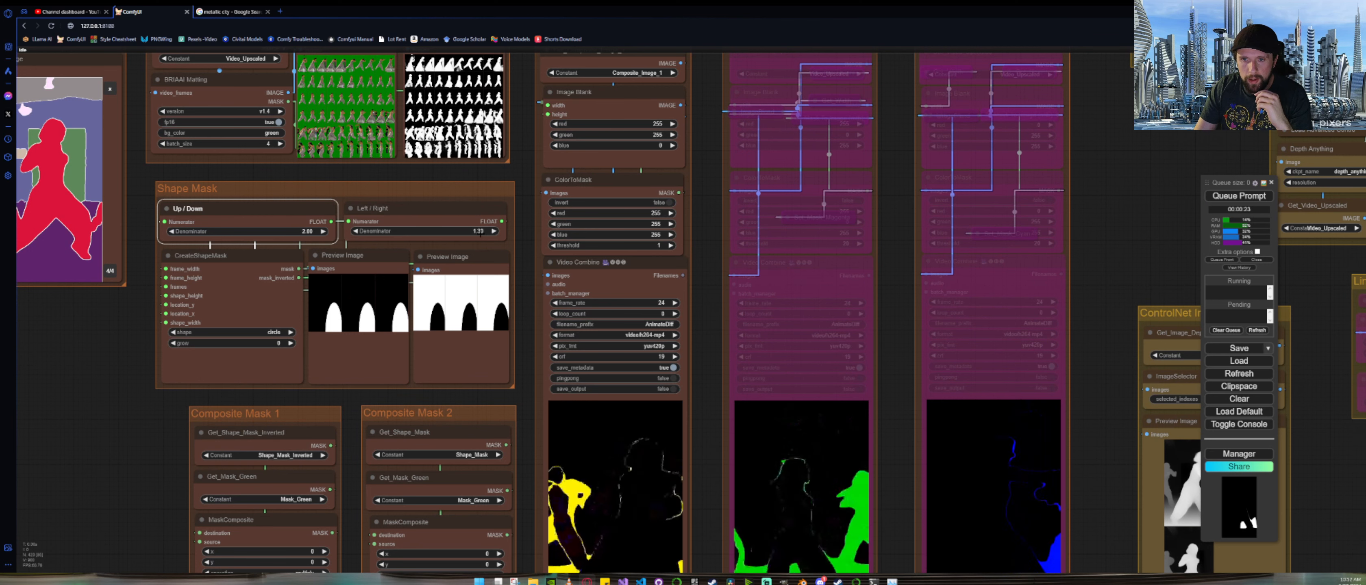
{"action": "left_click", "coordinate": [481, 233]}
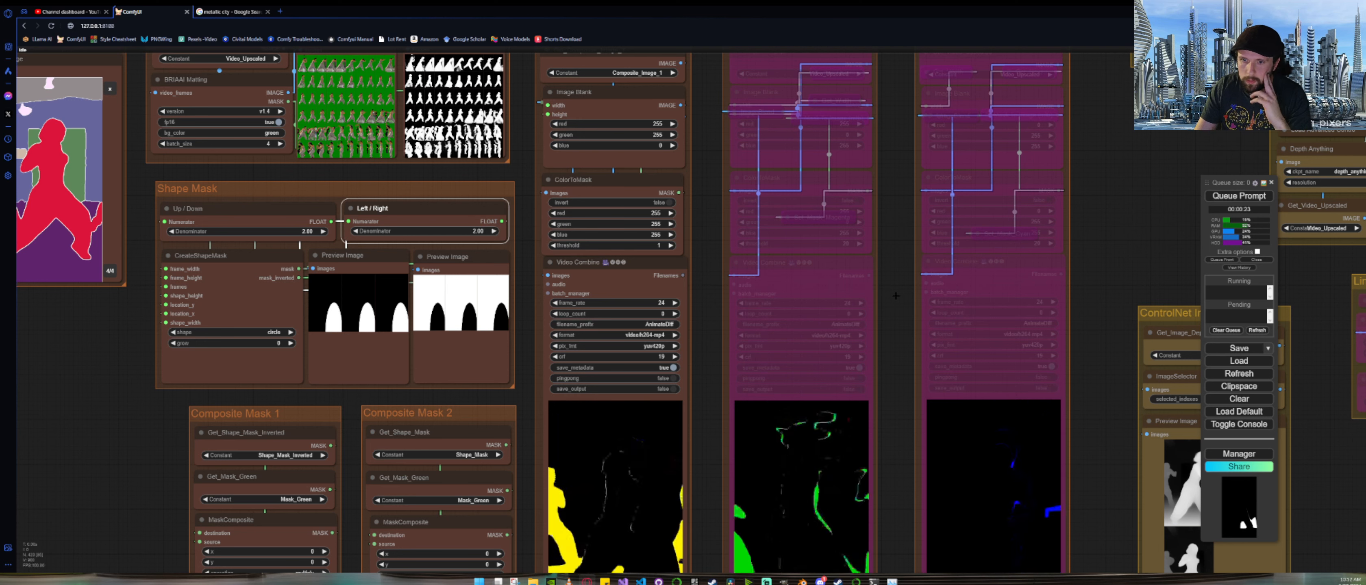
{"action": "key", "text": "ctrl+Return"}
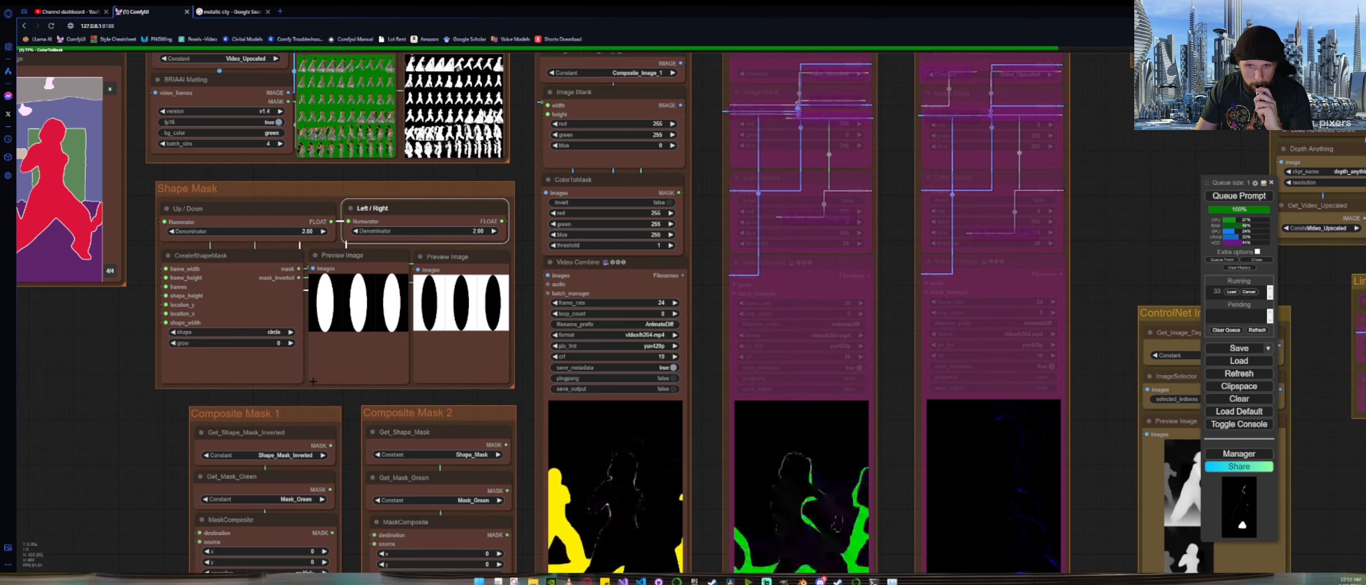
Step: Inspect the first shape mask frame enlarged in the Shape Mask group's non-inverted preview, then return to the thumbnails
{"action": "scroll", "coordinate": [360, 315], "scroll_direction": "up", "scroll_amount": 10}
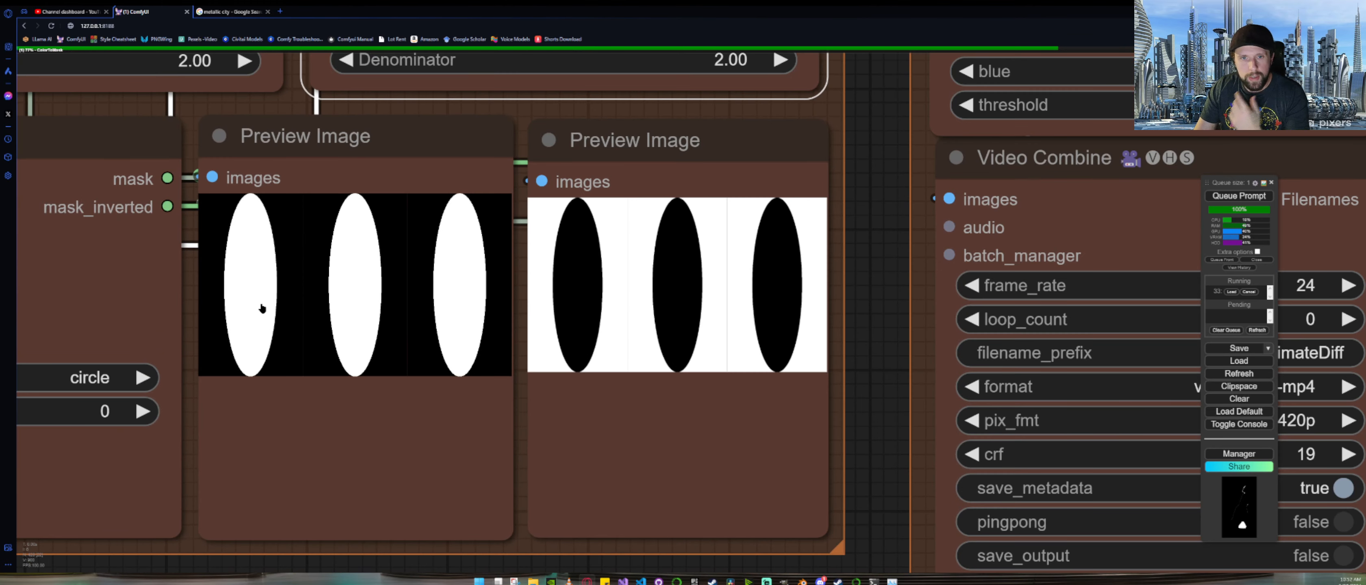
{"action": "left_click", "coordinate": [262, 308]}
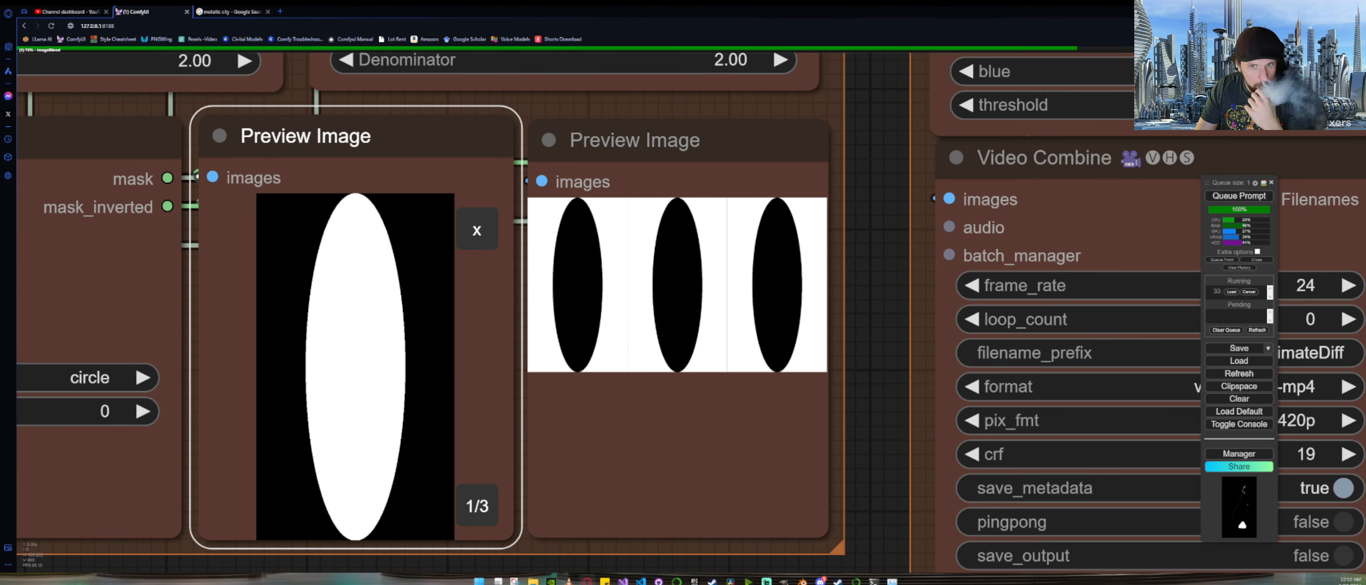
{"action": "left_click", "coordinate": [479, 242]}
{"action": "scroll", "coordinate": [419, 393], "scroll_direction": "down", "scroll_amount": 10}
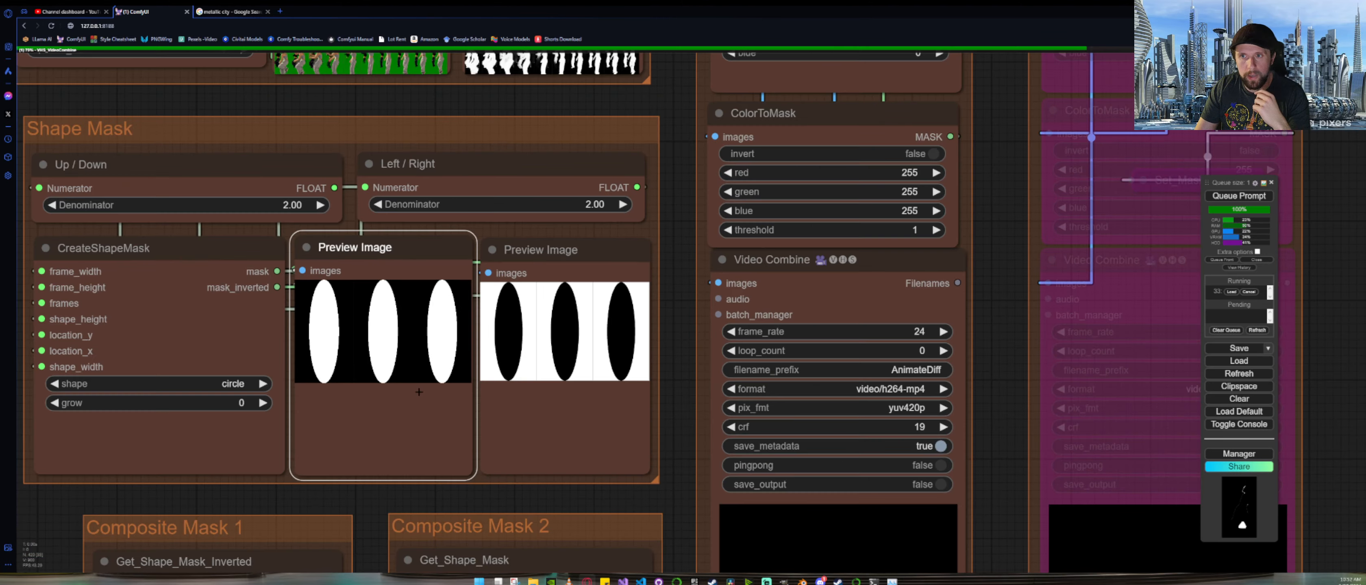
Step: Set the Left / Right node's denominator to 1.3 in the Shape Mask group and queue the prompt
{"action": "left_click", "coordinate": [527, 265]}
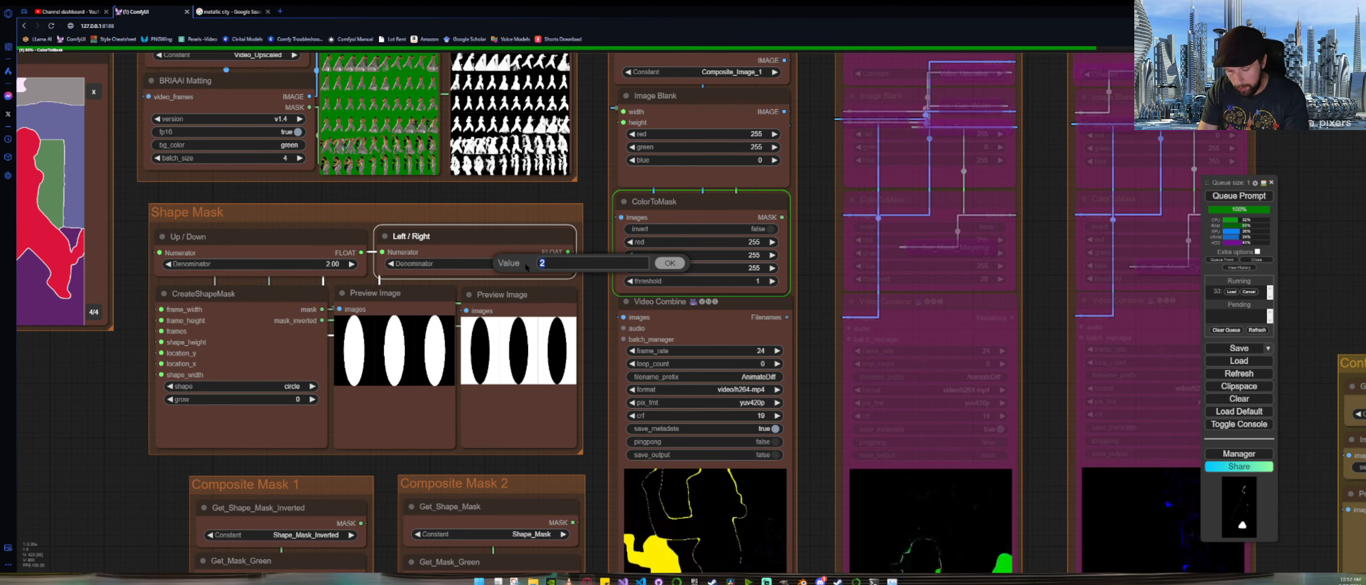
{"action": "type", "text": "1."}
{"action": "key", "text": "Escape"}
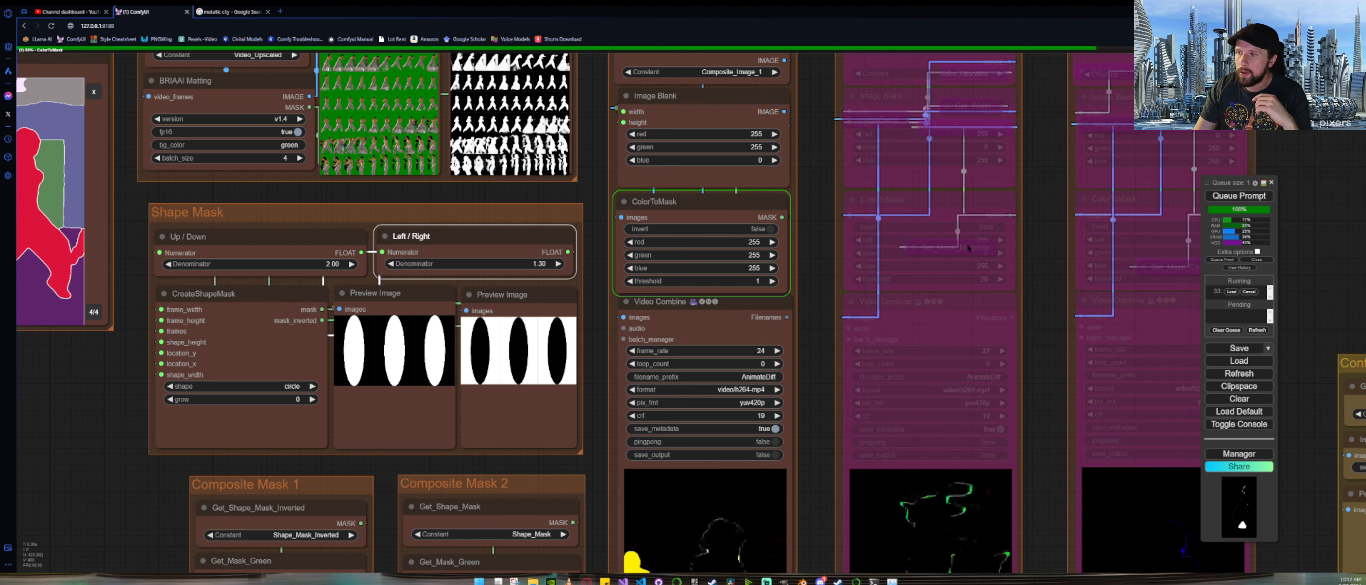
Step: Set the CreateShapeMask node's shape to square and queue the prompt
{"action": "left_click", "coordinate": [278, 389]}
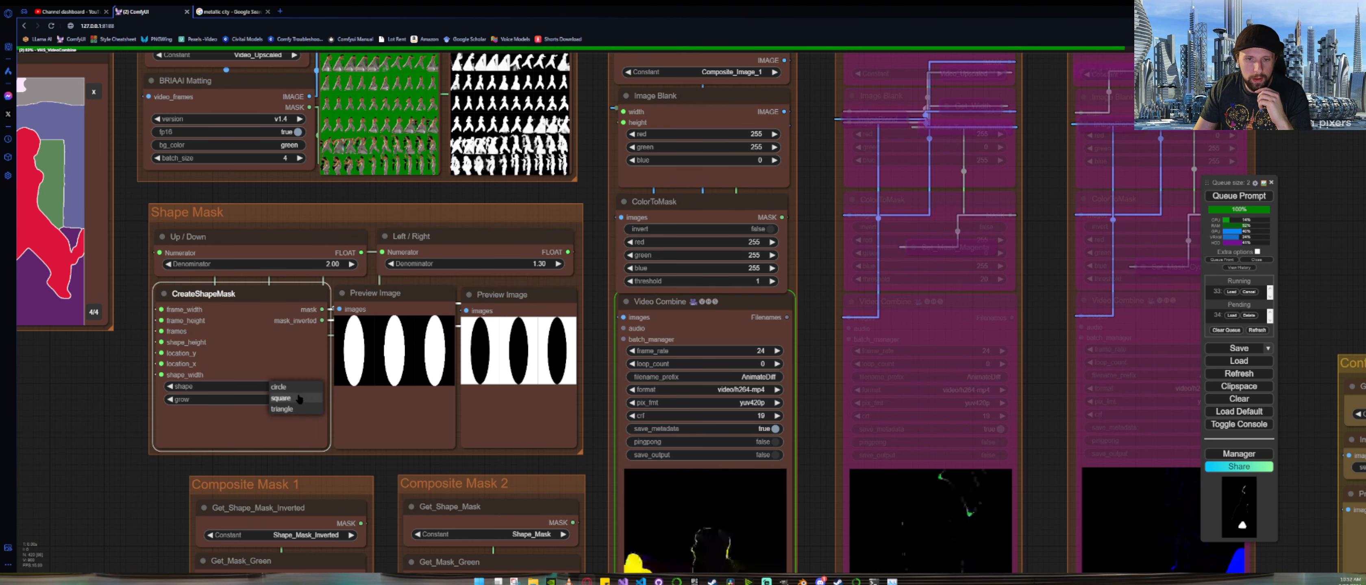
{"action": "left_click", "coordinate": [290, 401]}
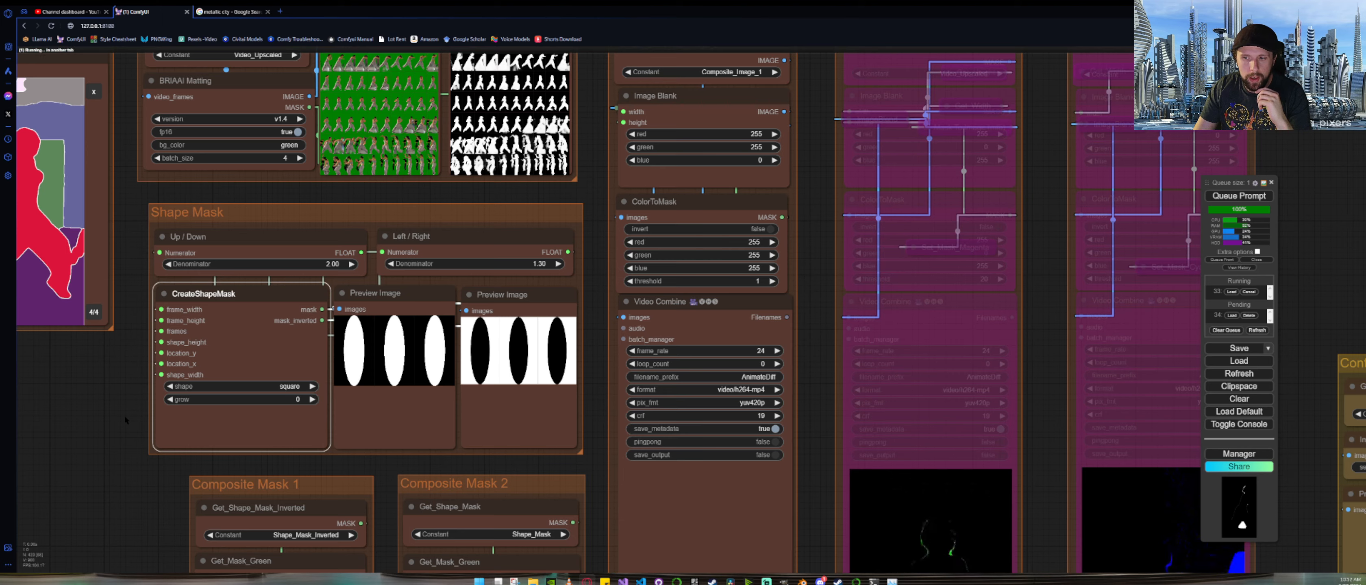
{"action": "scroll", "coordinate": [123, 415], "scroll_direction": "down", "scroll_amount": 3}
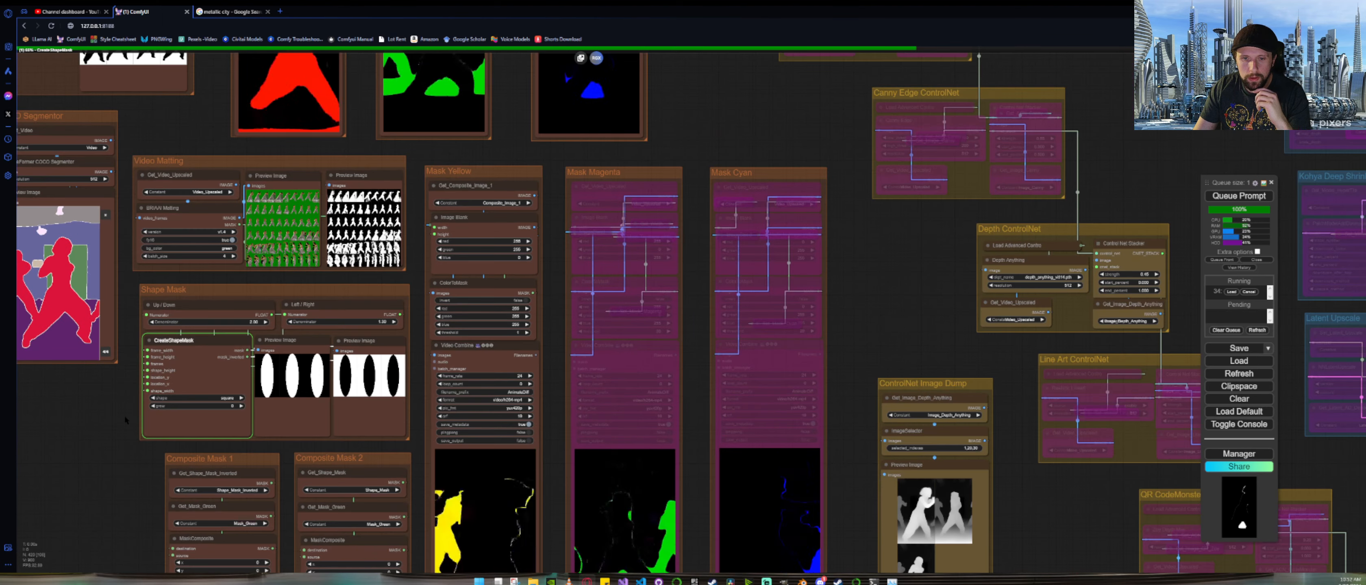
{"action": "scroll", "coordinate": [123, 415], "scroll_direction": "down", "scroll_amount": 3}
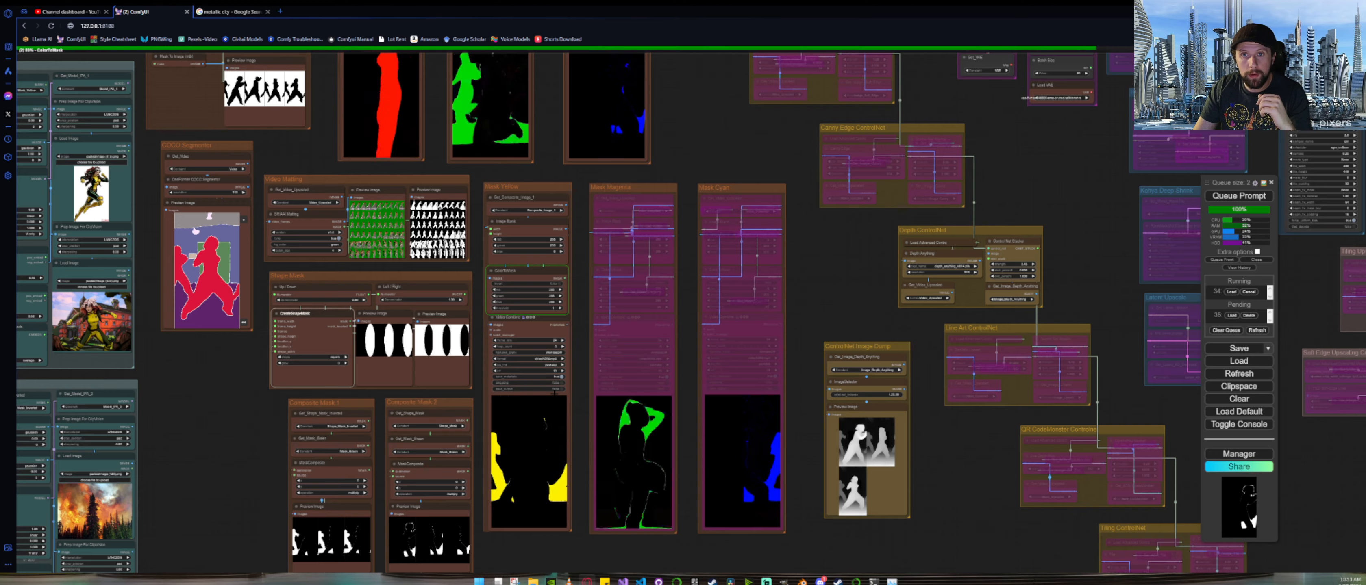
Step: Examine the square shape mask previews, the resulting composite masks and yellow, magenta and cyan mask videos, and the overall workflow layout
{"action": "scroll", "coordinate": [216, 452], "scroll_direction": "down", "scroll_amount": 6}
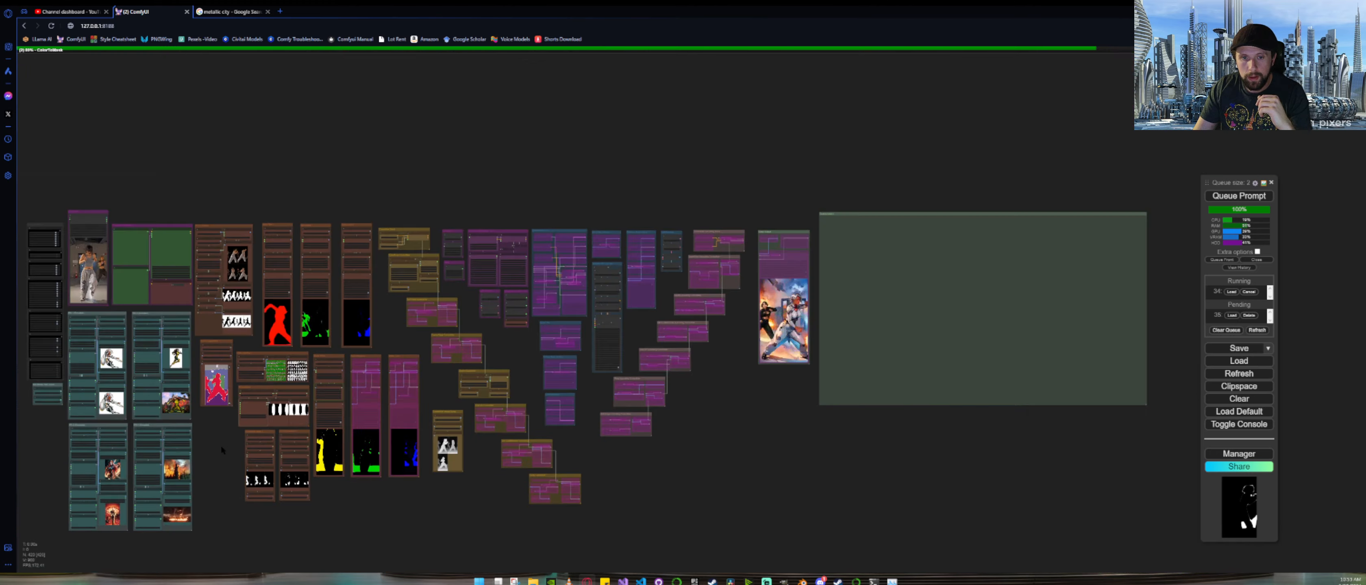
{"action": "scroll", "coordinate": [221, 449], "scroll_direction": "up", "scroll_amount": 8}
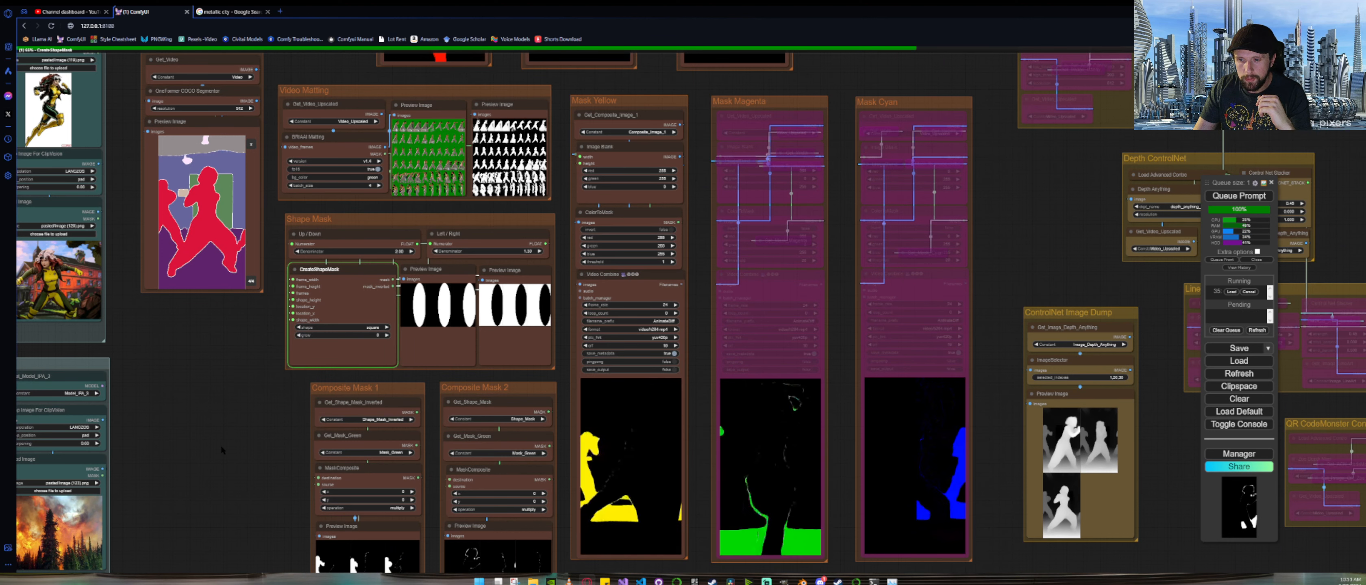
{"action": "scroll", "coordinate": [220, 445], "scroll_direction": "down", "scroll_amount": 6}
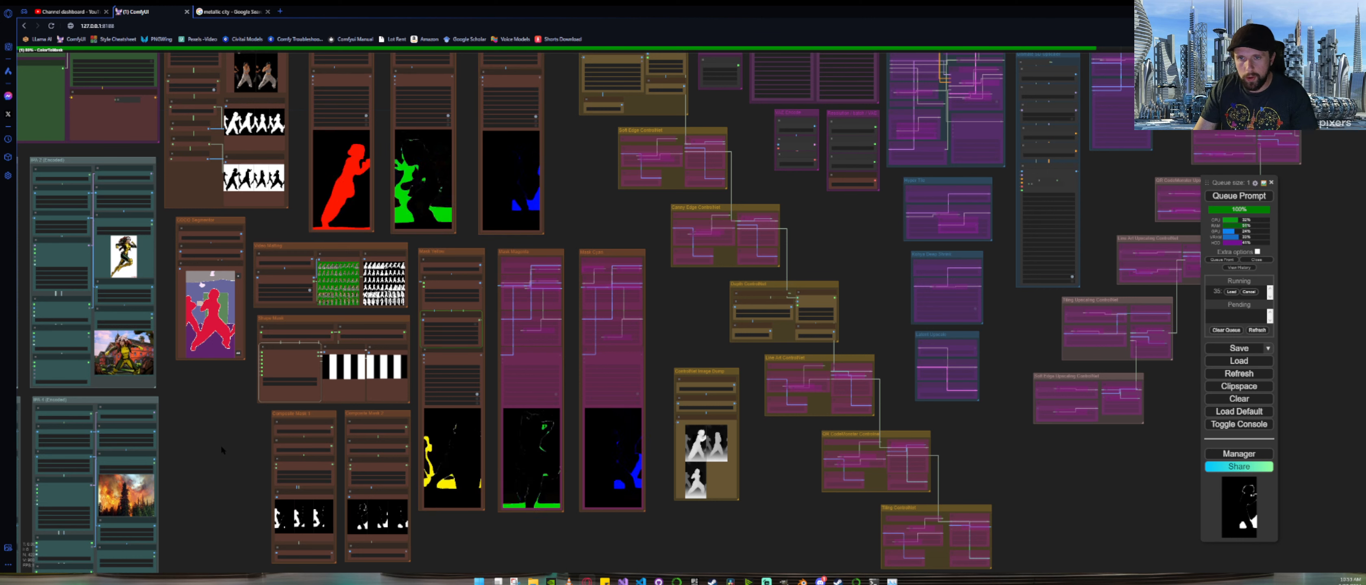
{"action": "scroll", "coordinate": [563, 167], "scroll_direction": "up", "scroll_amount": 10}
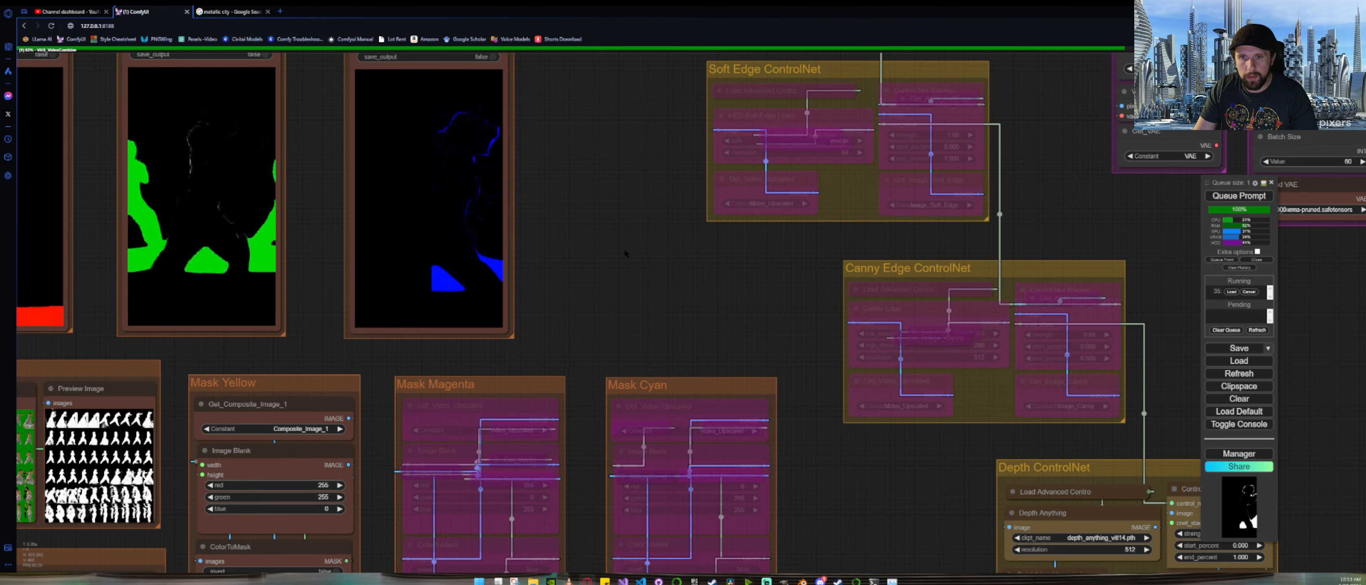
{"action": "scroll", "coordinate": [562, 280], "scroll_direction": "down", "scroll_amount": 6}
{"action": "scroll", "coordinate": [573, 279], "scroll_direction": "down", "scroll_amount": 4}
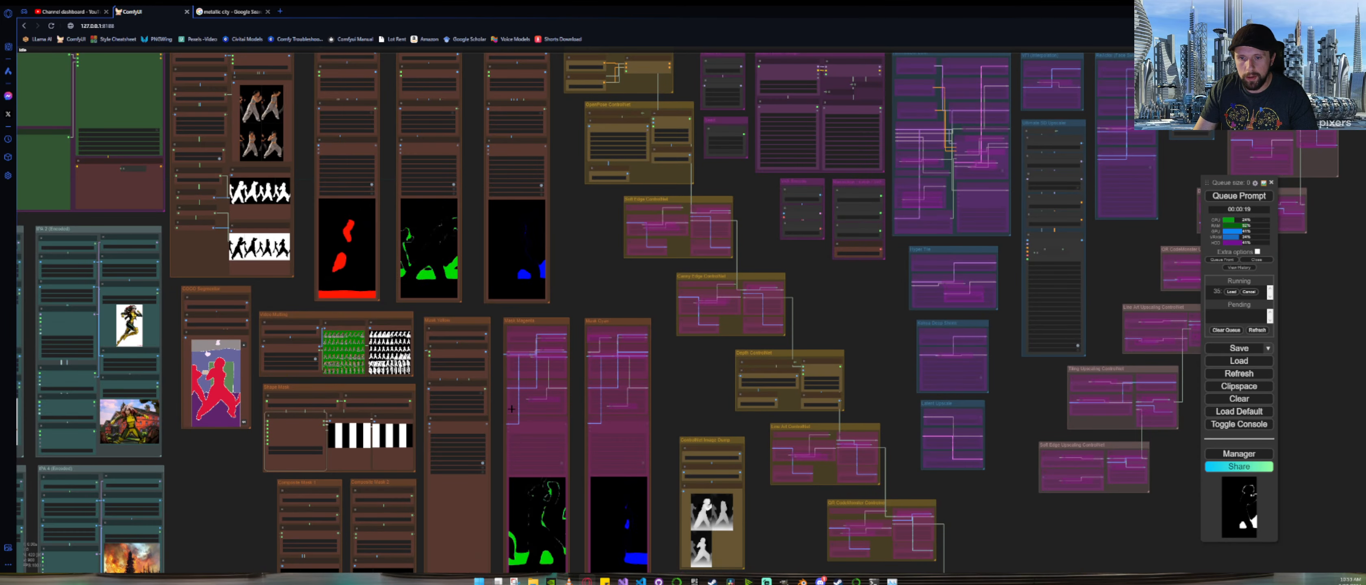
{"action": "left_click_drag", "start_coordinate": [506, 481], "coordinate": [519, 334]}
{"action": "scroll", "coordinate": [489, 403], "scroll_direction": "up", "scroll_amount": 4}
{"action": "scroll", "coordinate": [496, 415], "scroll_direction": "up", "scroll_amount": 4}
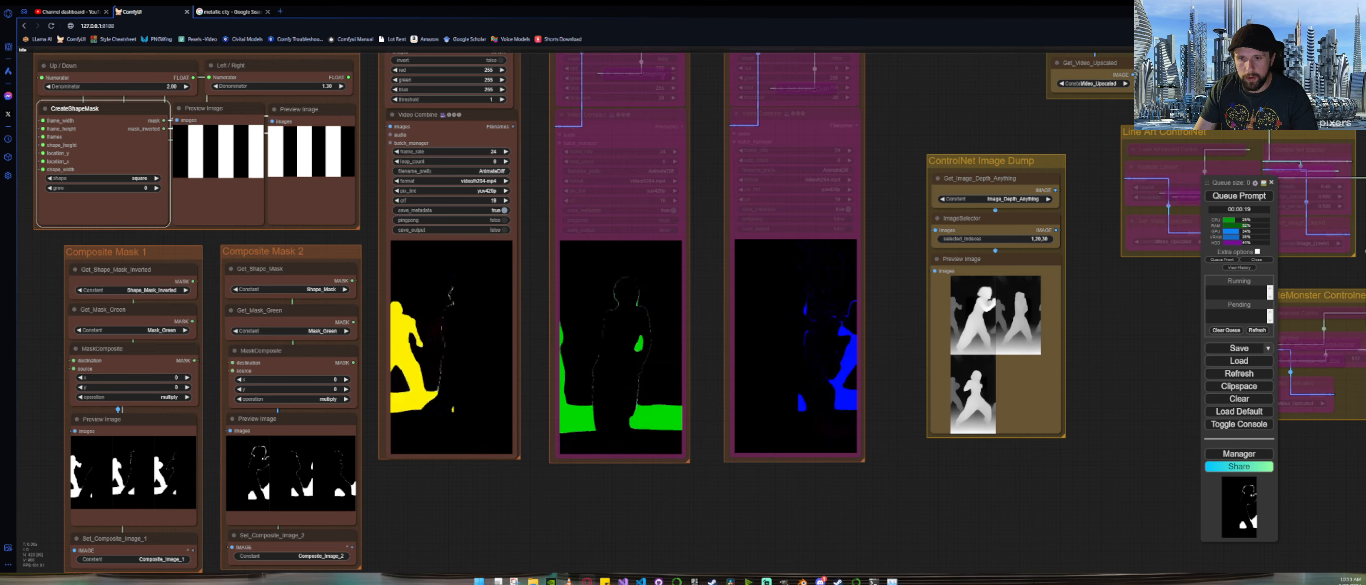
{"action": "scroll", "coordinate": [498, 419], "scroll_direction": "down", "scroll_amount": 8}
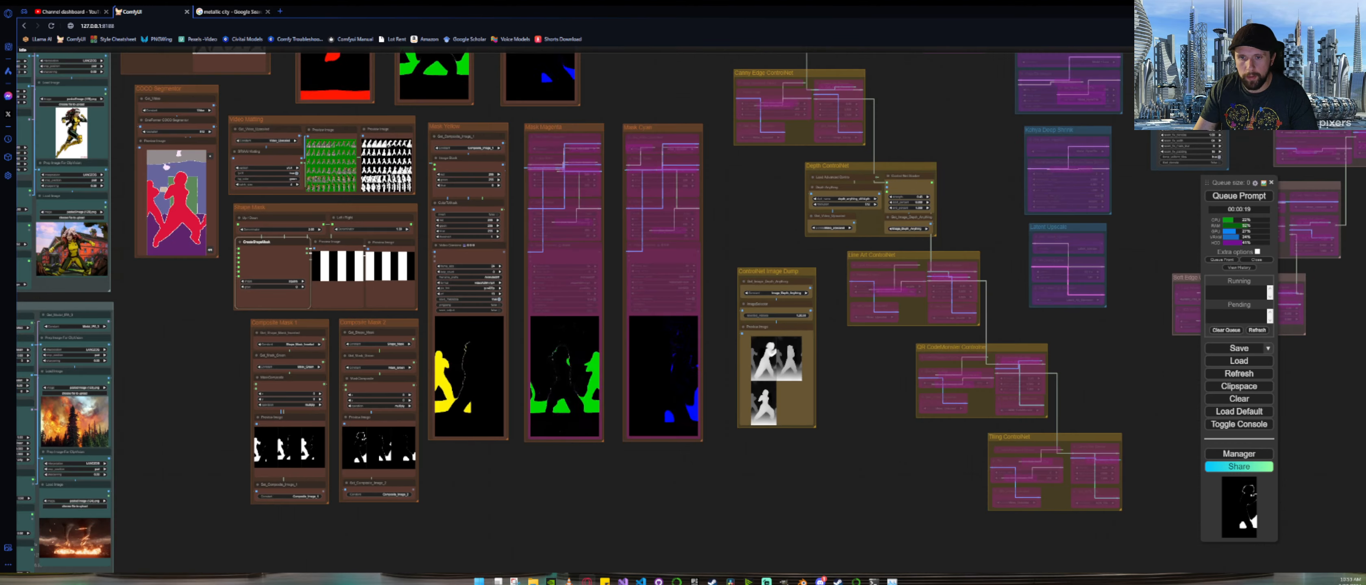
{"action": "scroll", "coordinate": [496, 411], "scroll_direction": "down", "scroll_amount": 5}
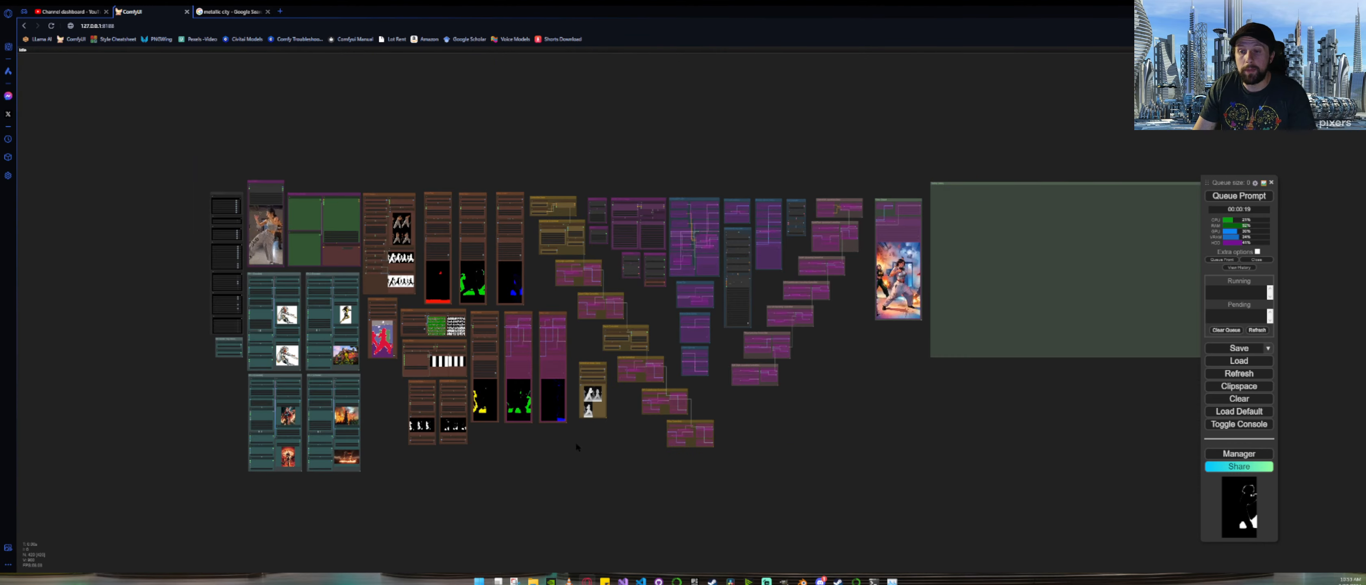
{"action": "left_click_drag", "start_coordinate": [792, 431], "coordinate": [531, 435]}
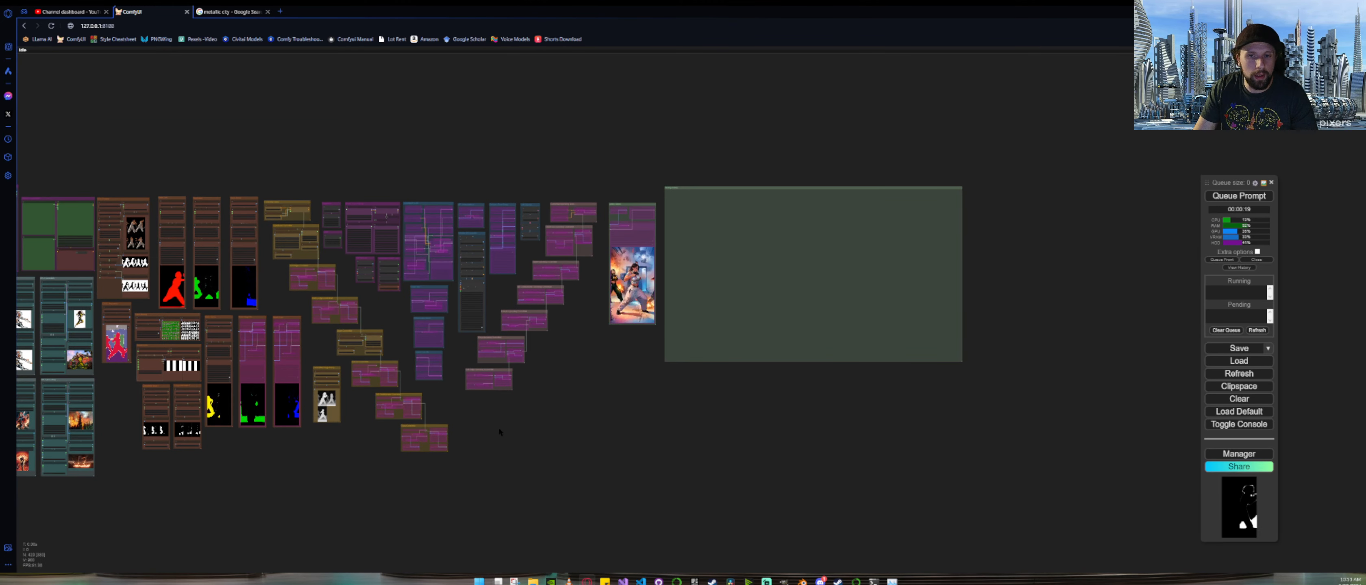
{"action": "left_click_drag", "start_coordinate": [306, 441], "coordinate": [413, 442]}
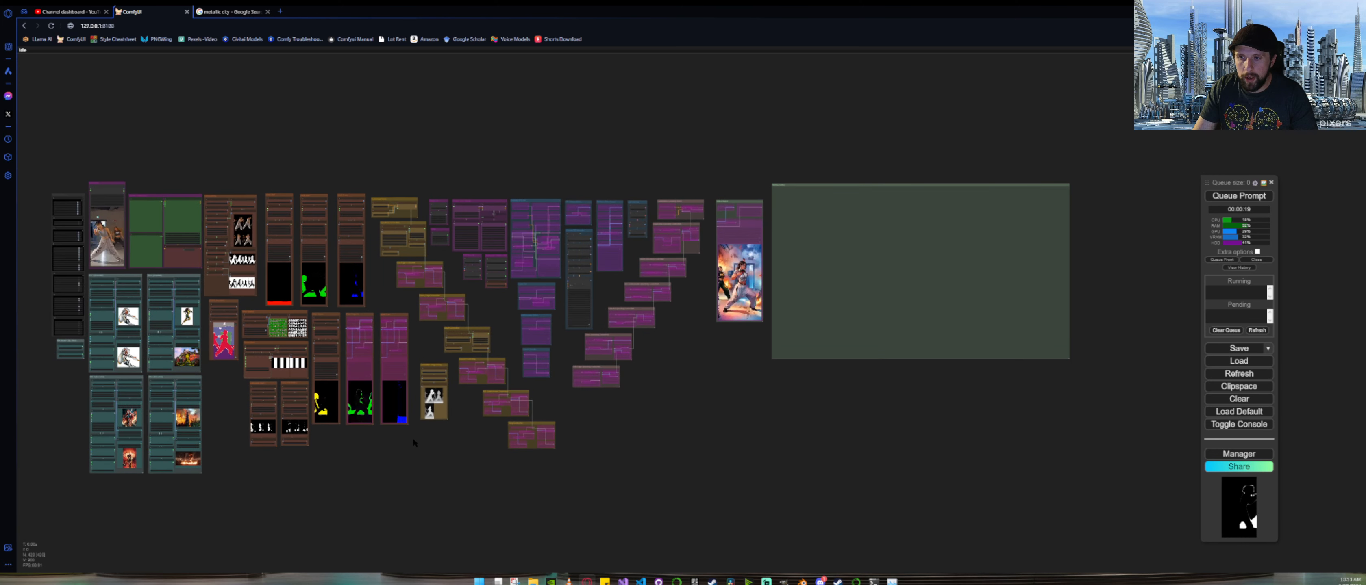